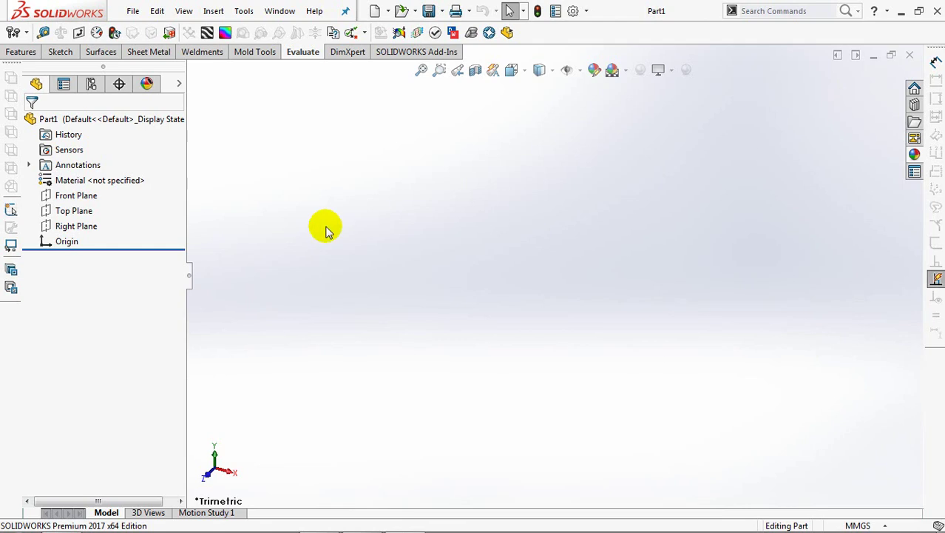
- Start an extruded boss sketched on the Top Plane using the center rectangle tool
left_click(70, 211)
left_click(20, 51)
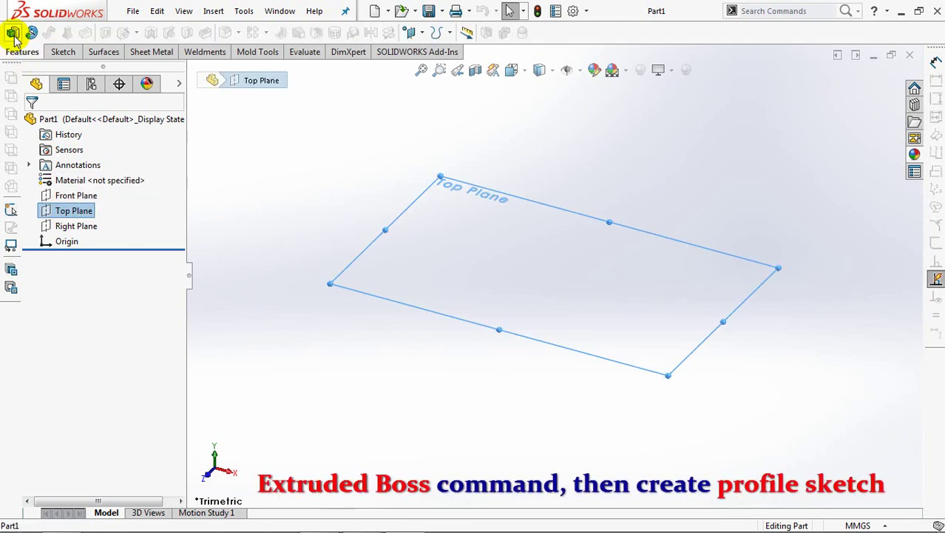
left_click(13, 34)
left_click(98, 33)
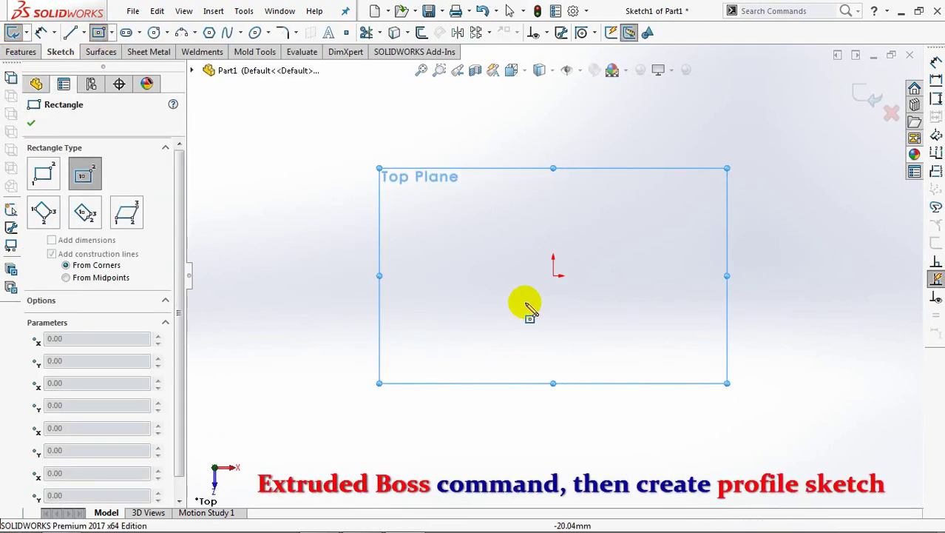
- Draw a 186 × 186 mm center rectangle anchored at the origin
left_click(554, 276)
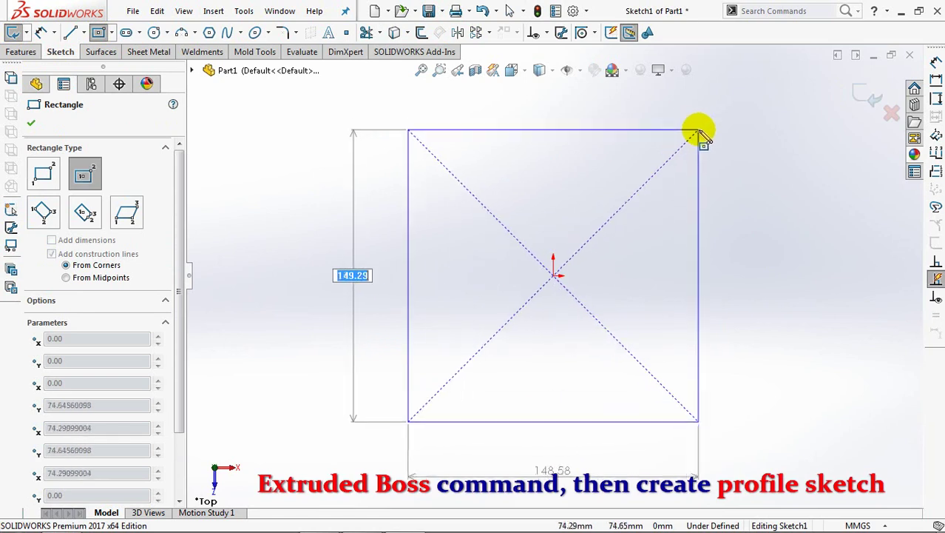
type("186")
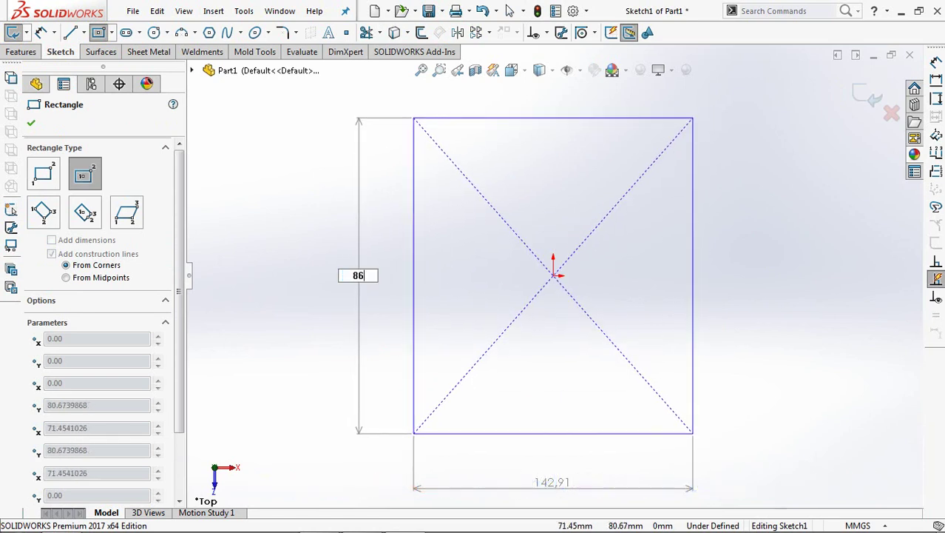
key("Tab")
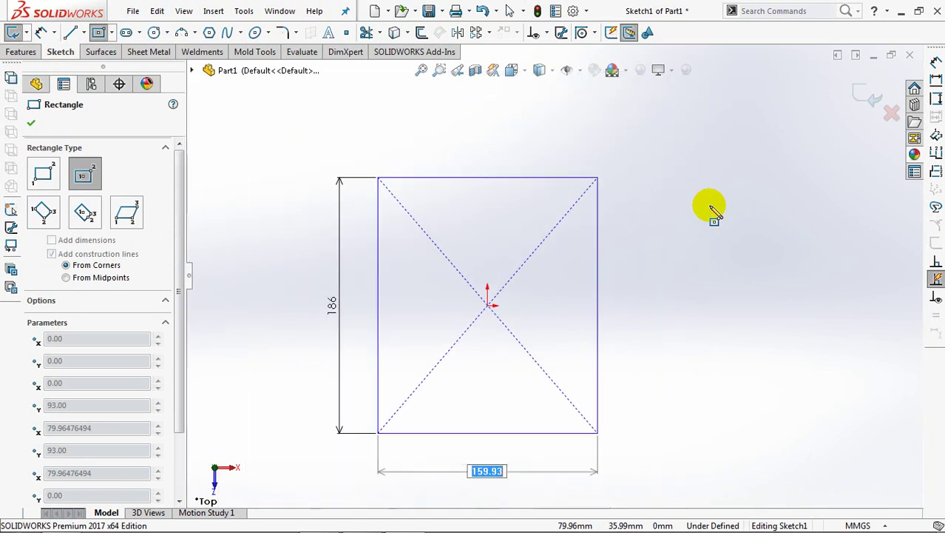
type("186")
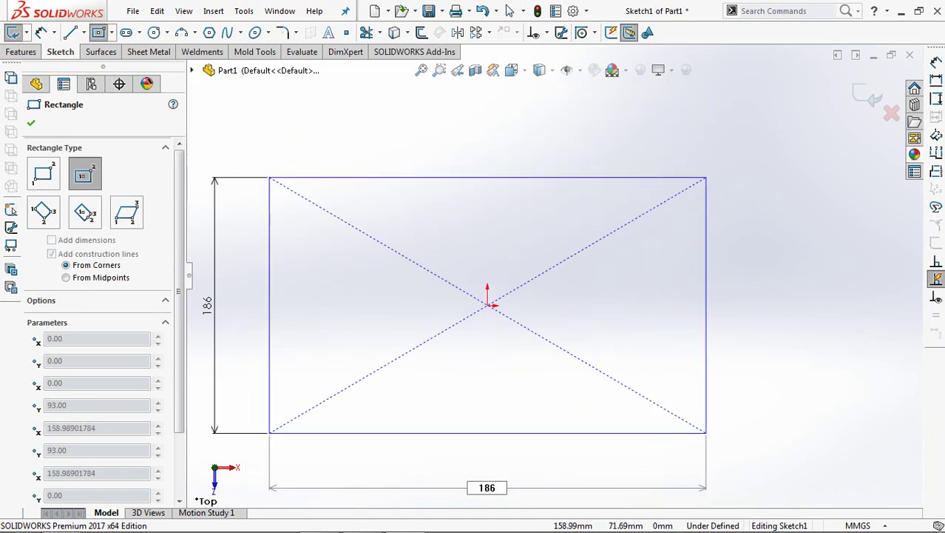
key("Return")
left_click(31, 123)
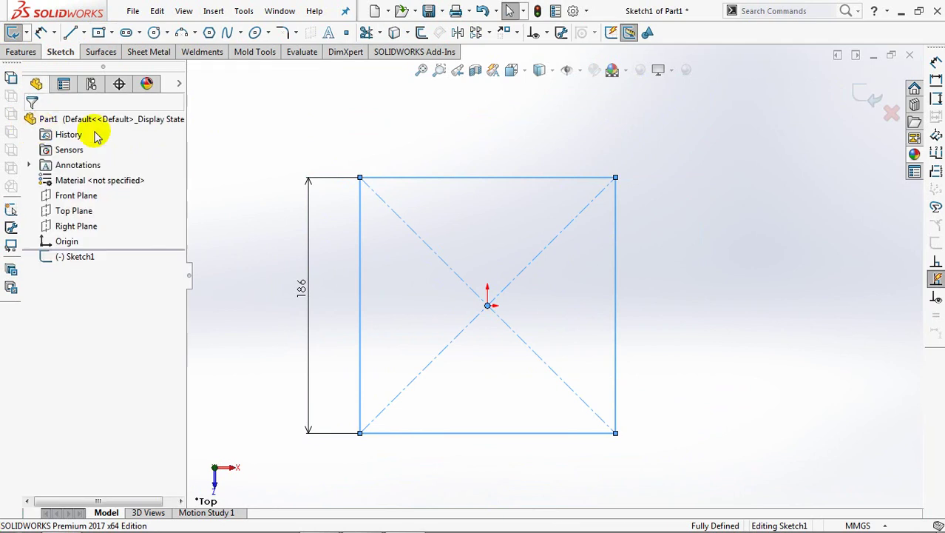
left_click(295, 33)
- Chamfer the square's corners by 24 mm with equal distances
left_click(329, 65)
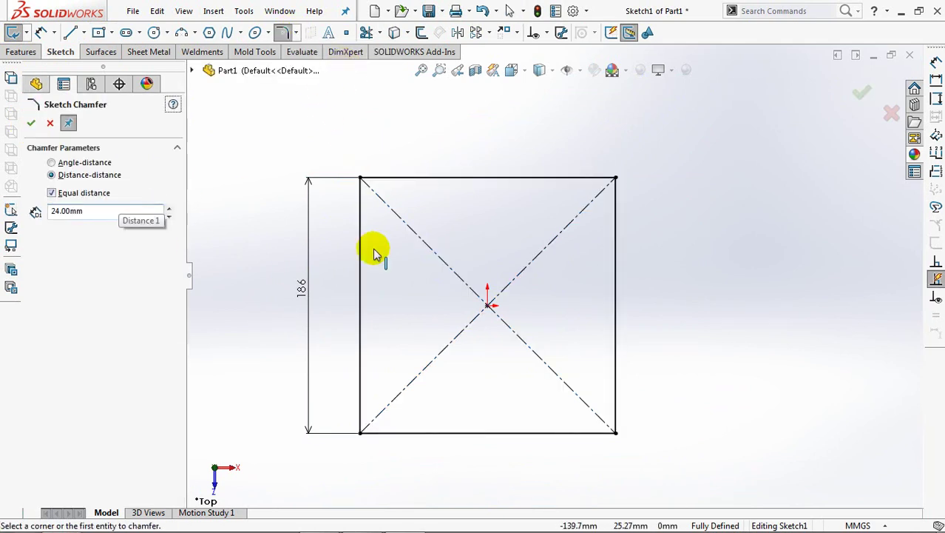
left_click(359, 179)
left_click(503, 271)
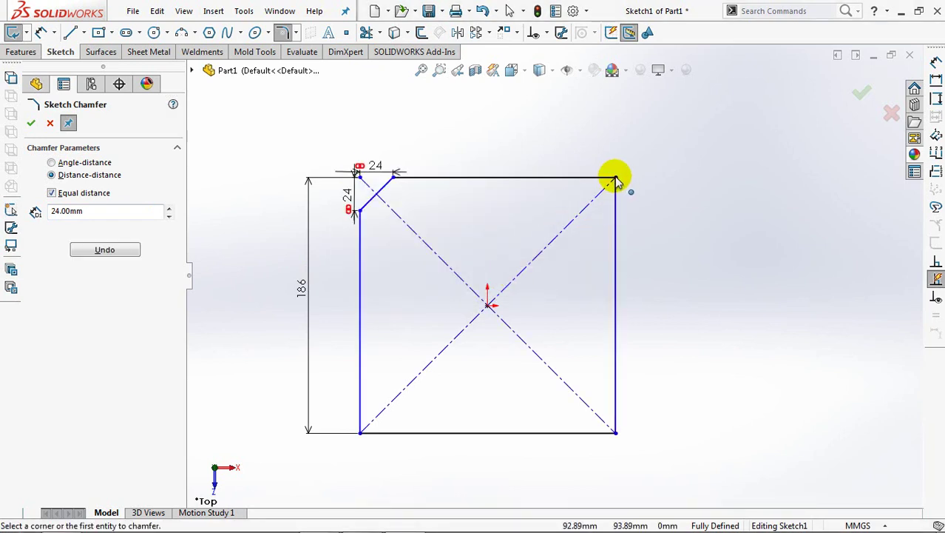
right_click(357, 438)
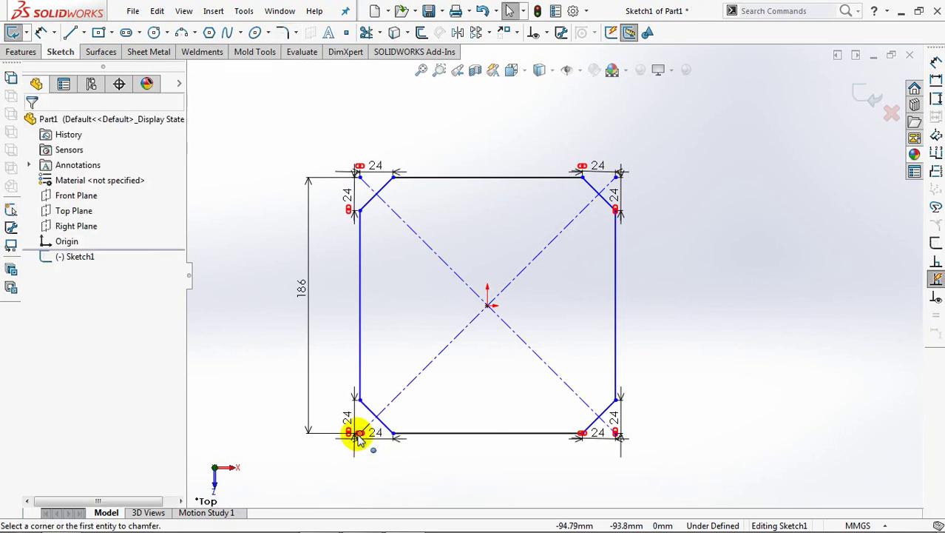
- Bow all four sides outward with three-point arcs between the chamfer ends
left_click(182, 33)
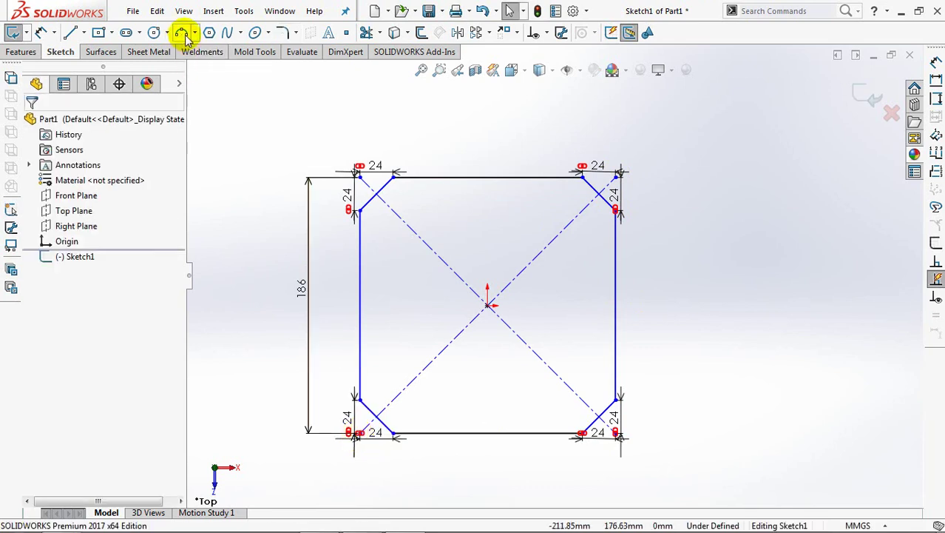
left_click(359, 211)
left_click(360, 401)
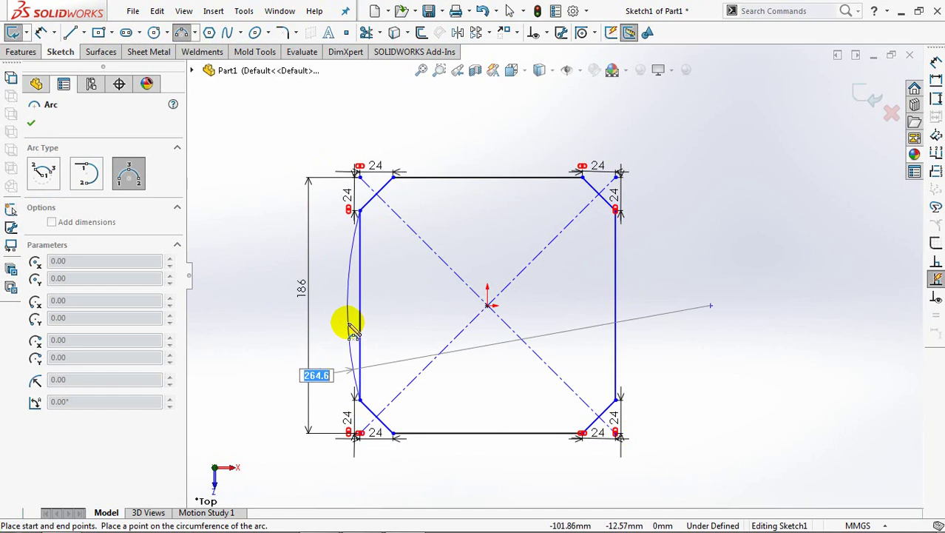
left_click(347, 304)
left_click(393, 434)
left_click(582, 435)
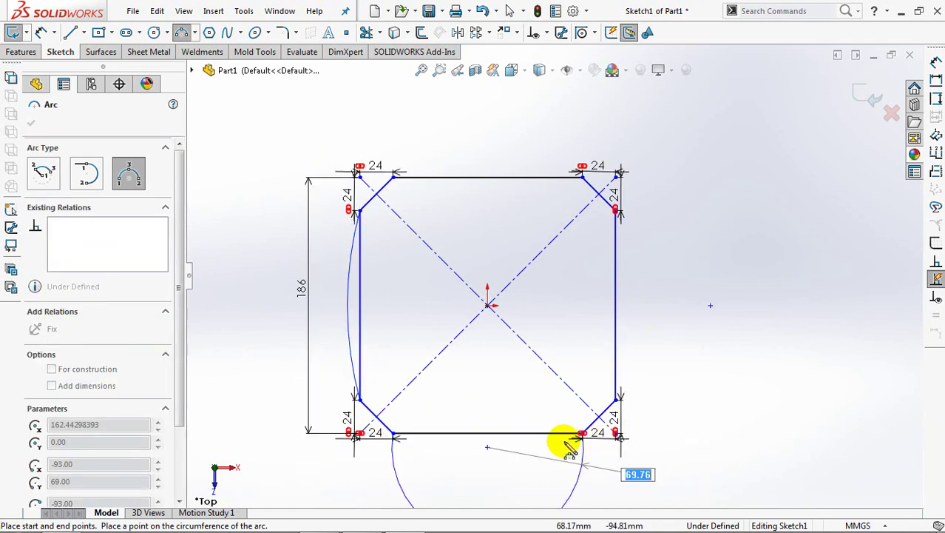
left_click(488, 444)
left_click(616, 401)
left_click(616, 215)
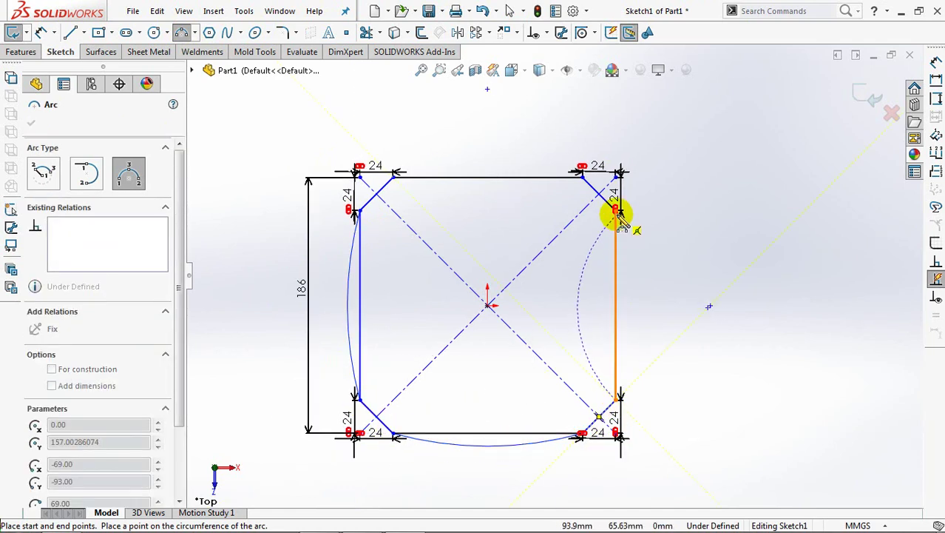
left_click(625, 305)
left_click(582, 176)
left_click(394, 177)
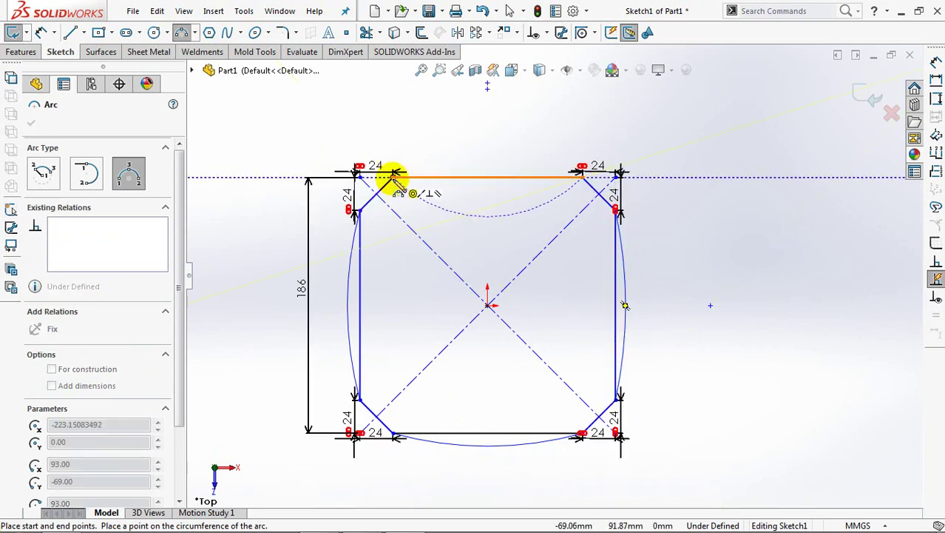
right_click(481, 172)
left_click(502, 179)
- Draw a short centerline starting at the left arc's midpoint
left_click(85, 34)
left_click(89, 65)
left_click(347, 305)
right_click(360, 307)
left_click(382, 330)
key("Escape")
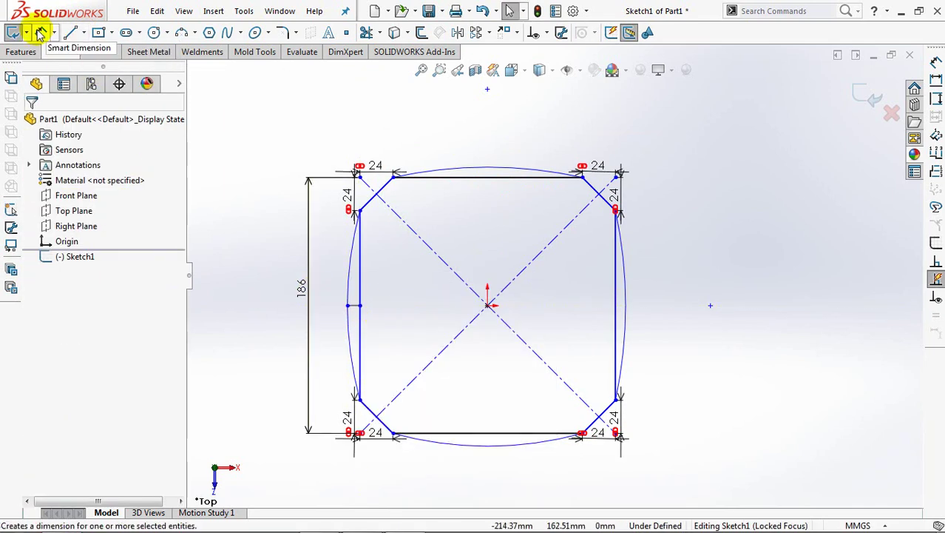
- Dimension the short centerline to 3 mm to set the arc bulge
left_click(41, 33)
left_click(353, 305)
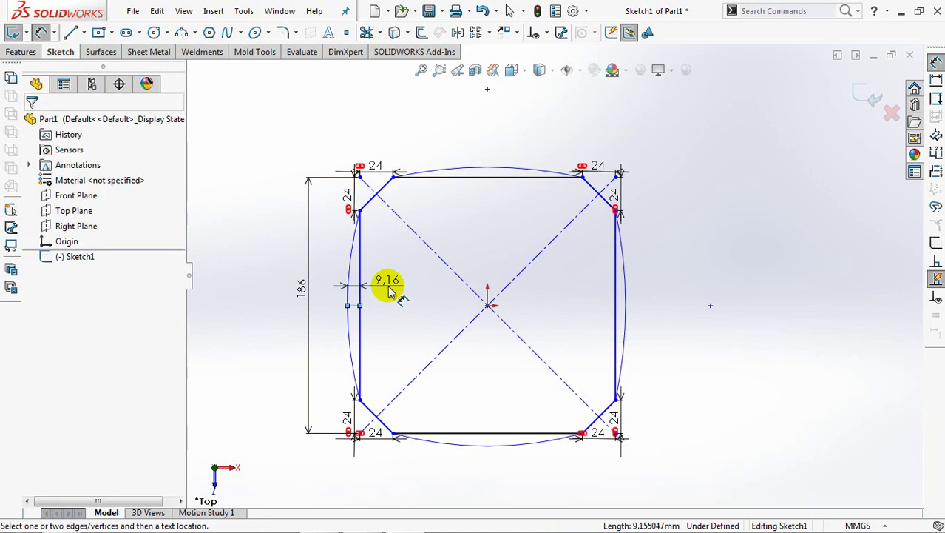
left_click(387, 287)
type("3.00mm")
left_click(328, 278)
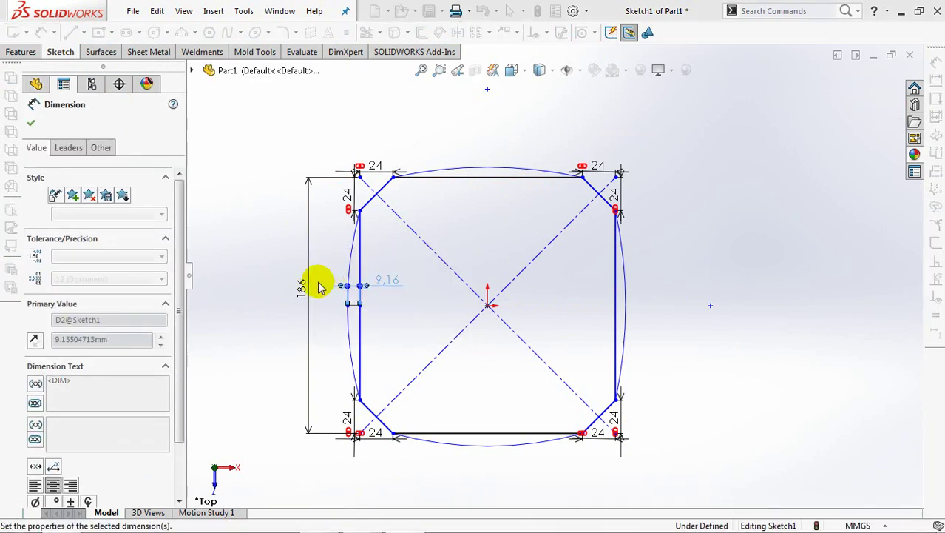
left_click(252, 283)
- Add an Equal relation to the top, right, bottom and left arcs
left_click(548, 34)
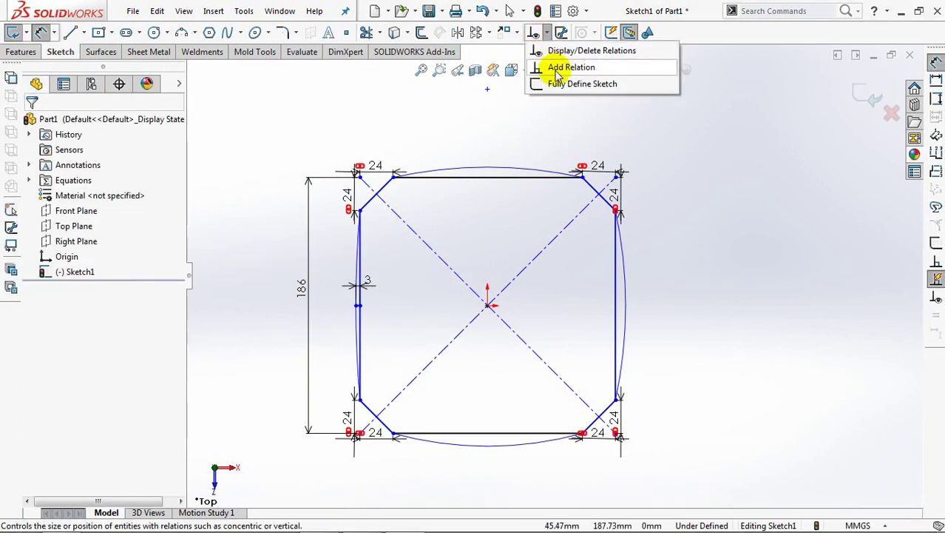
left_click(563, 65)
left_click(437, 250)
left_click(521, 274)
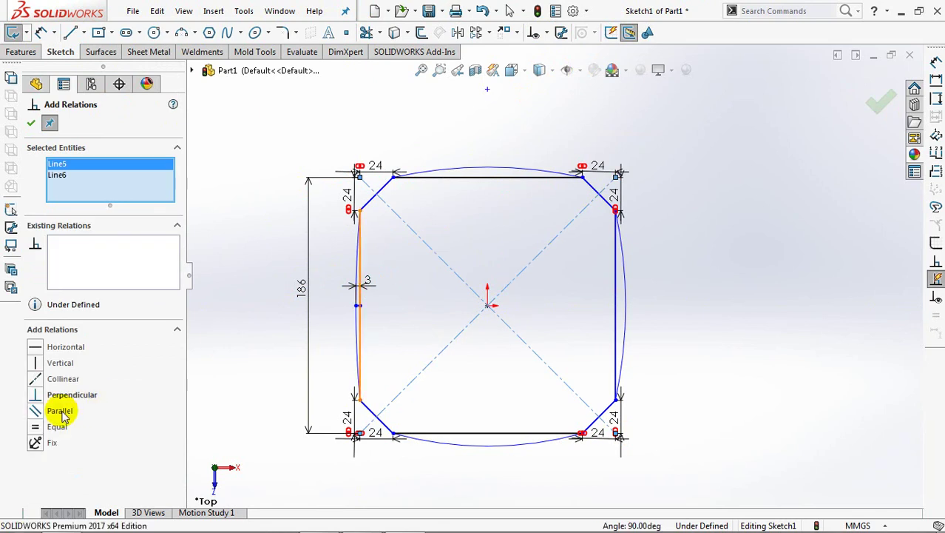
left_click(501, 175)
left_click(626, 290)
left_click(537, 444)
left_click(355, 338)
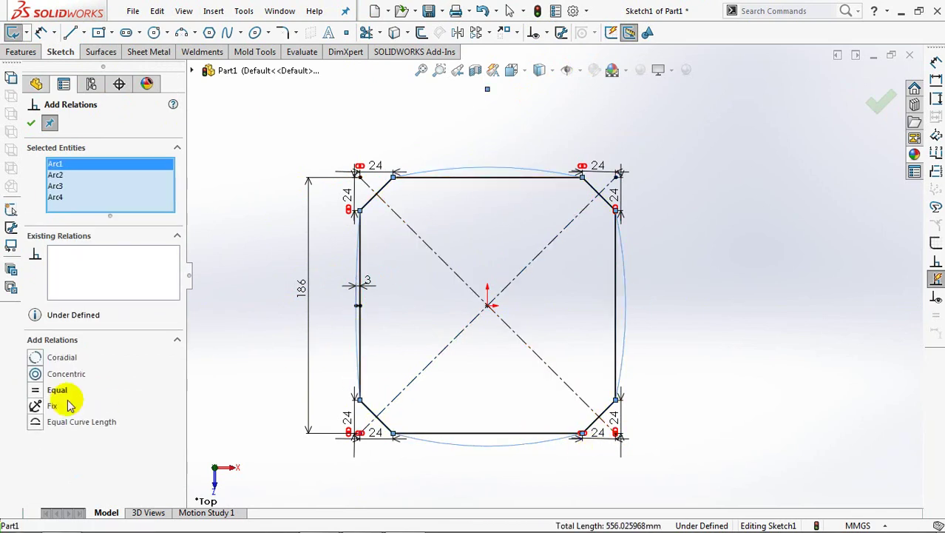
left_click(34, 394)
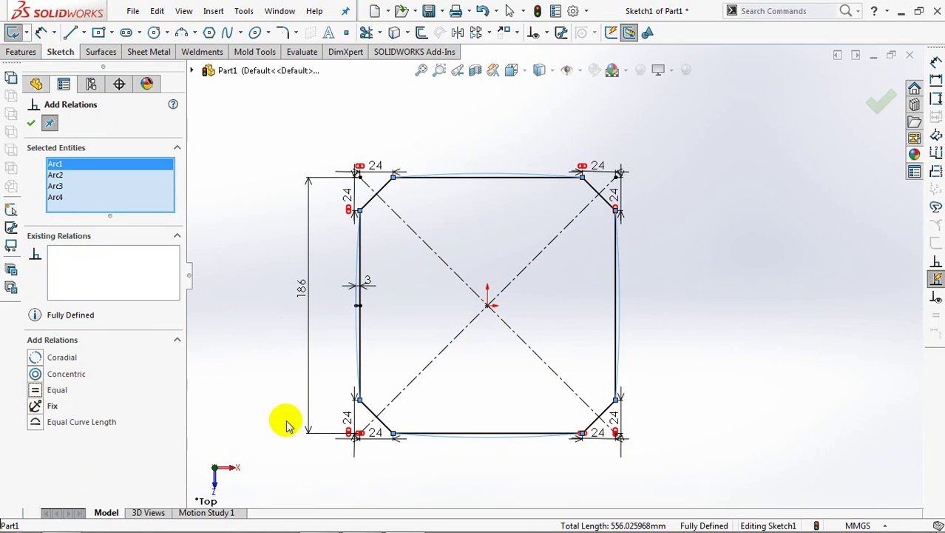
left_click(30, 123)
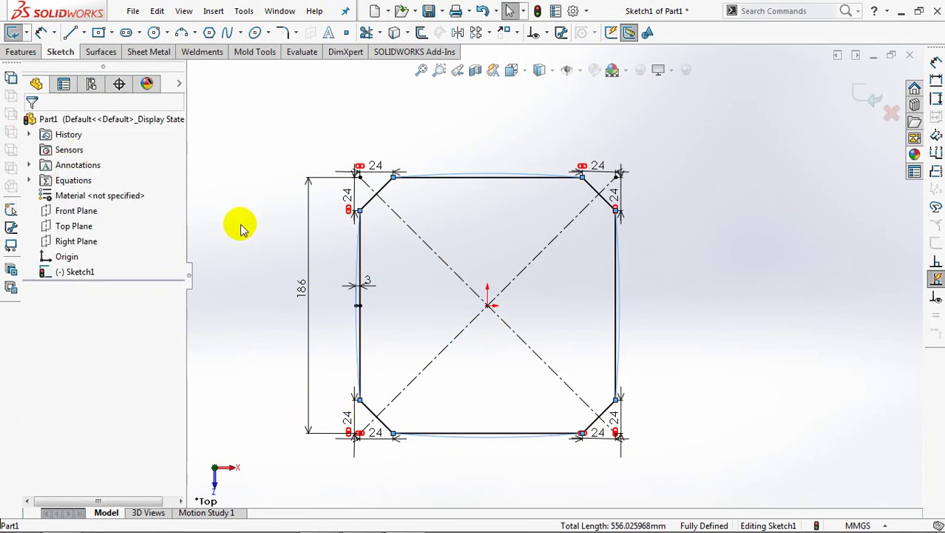
- Make the four straight sides construction lines and exit into the Boss-Extrude preview
left_click(361, 347)
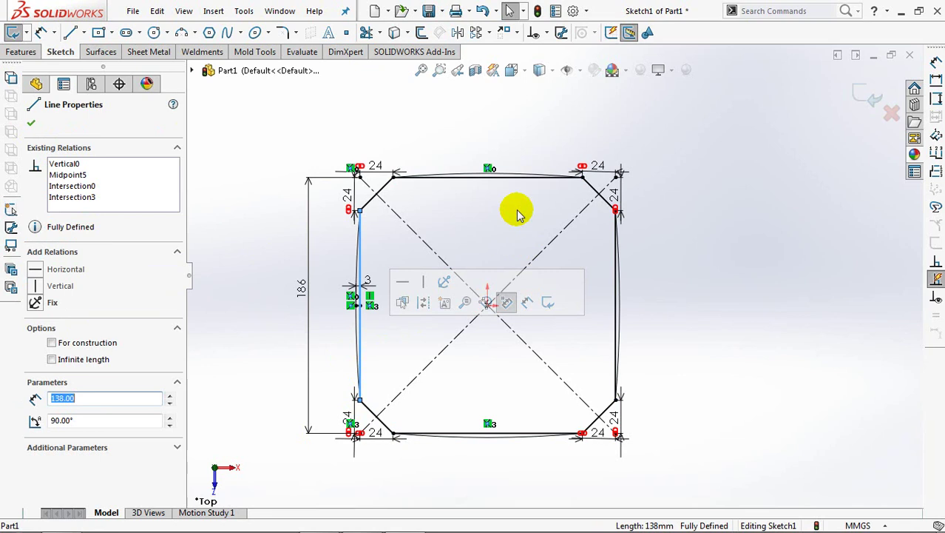
left_click(473, 177, "ctrl")
left_click(614, 292, "ctrl")
left_click(512, 435, "ctrl")
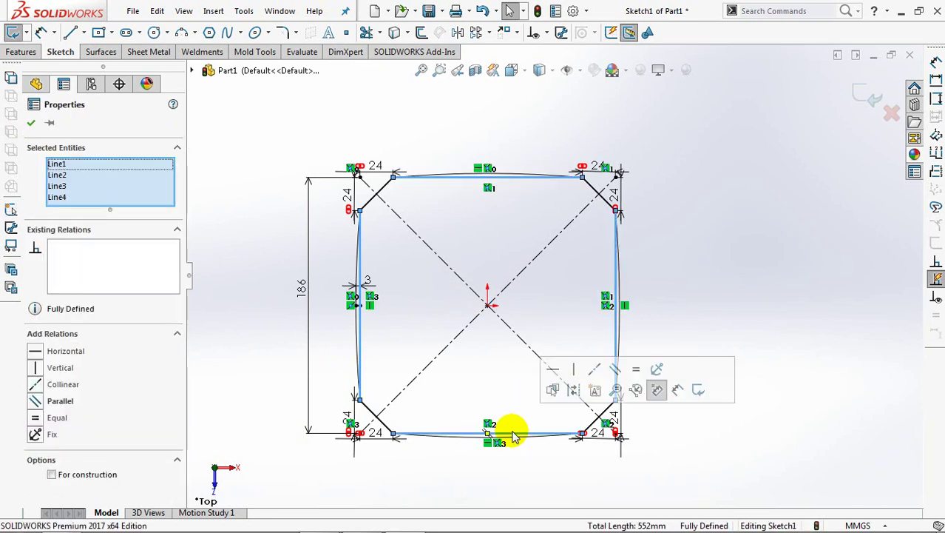
left_click(574, 389)
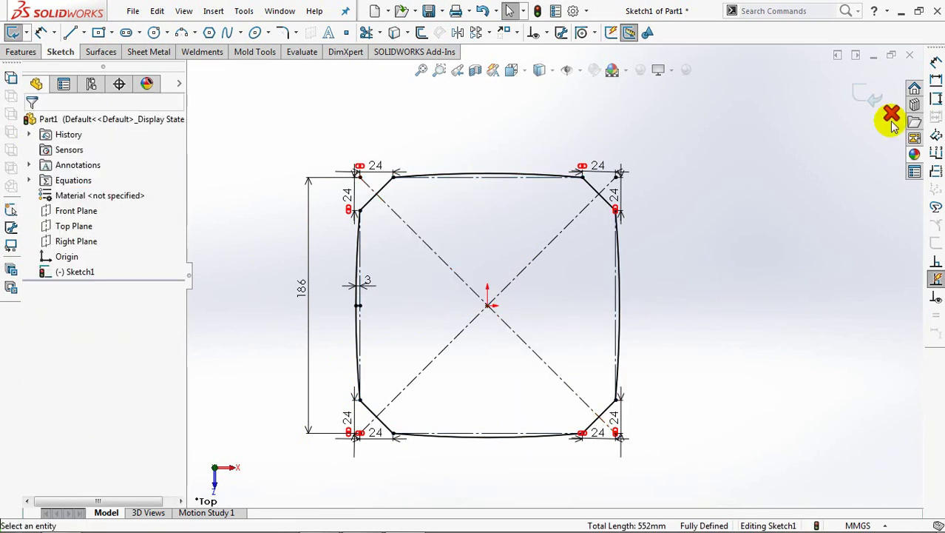
left_click(864, 92)
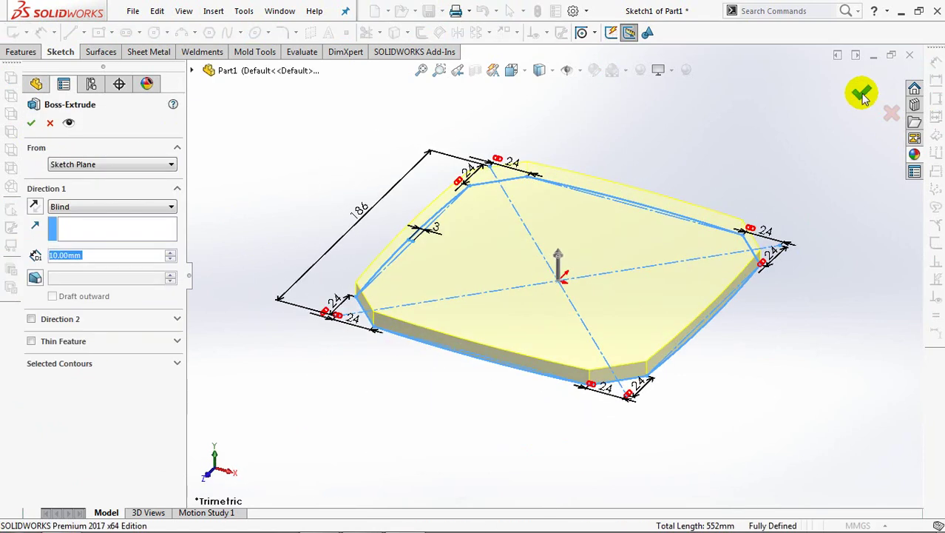
- Extrude the profile 154 mm blind with a 4.50° draft and accept
double_click(50, 254)
type("154")
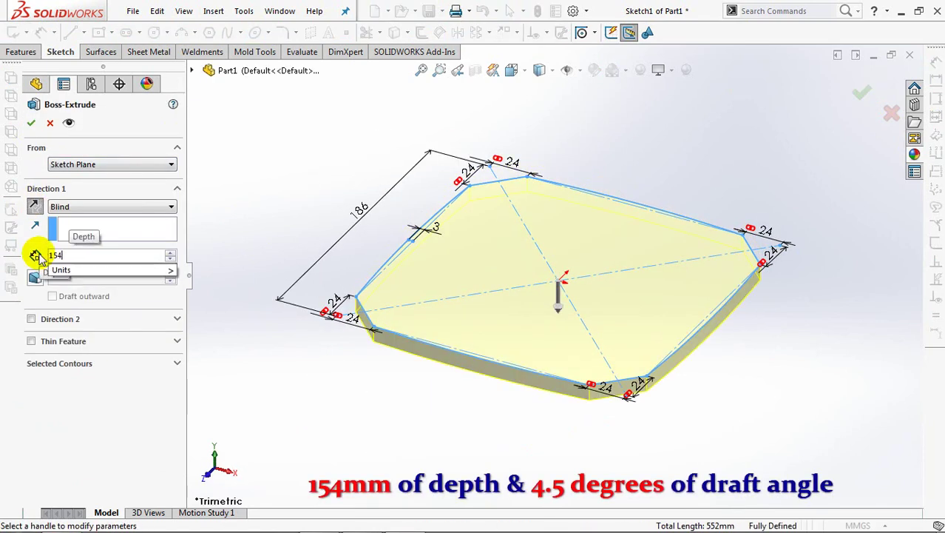
key("Return")
left_click(35, 280)
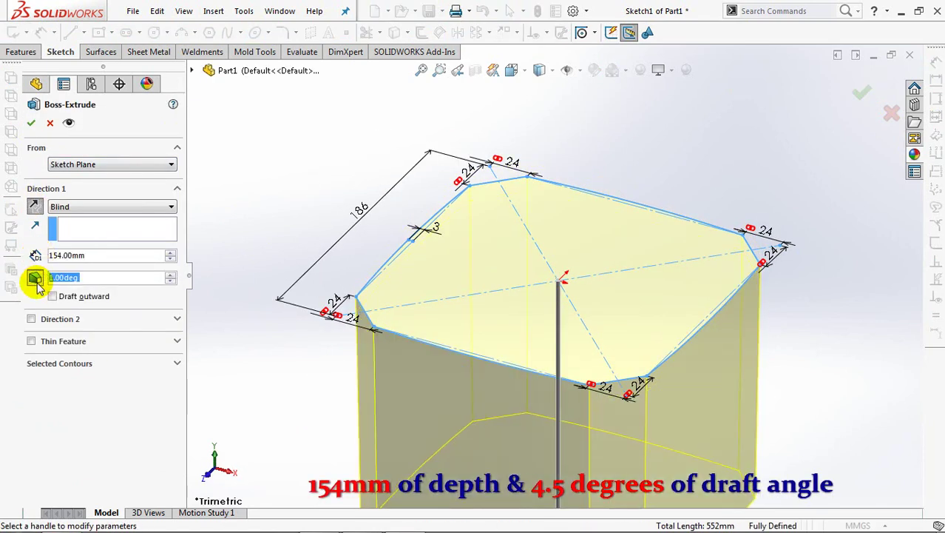
type("4.5")
key("Return")
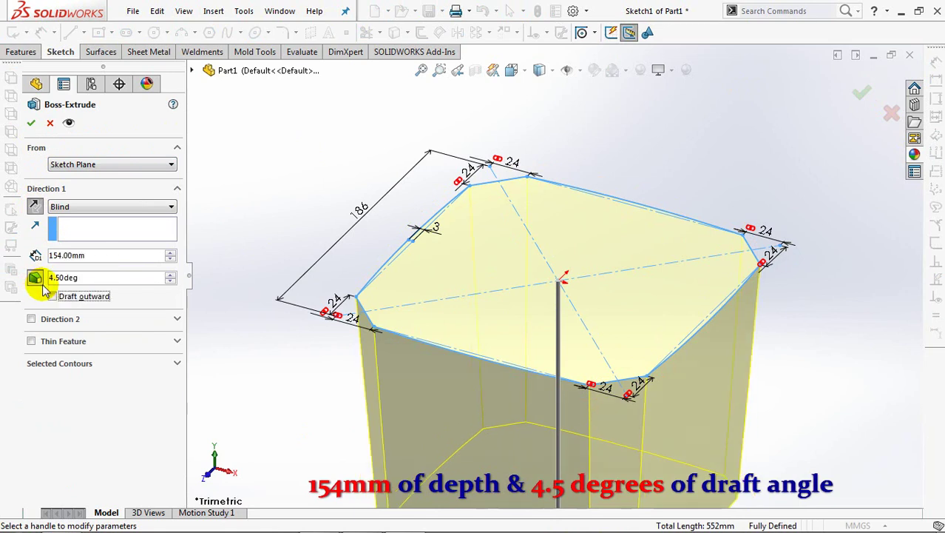
middle_click_drag(263, 221, 285, 140, "ctrl")
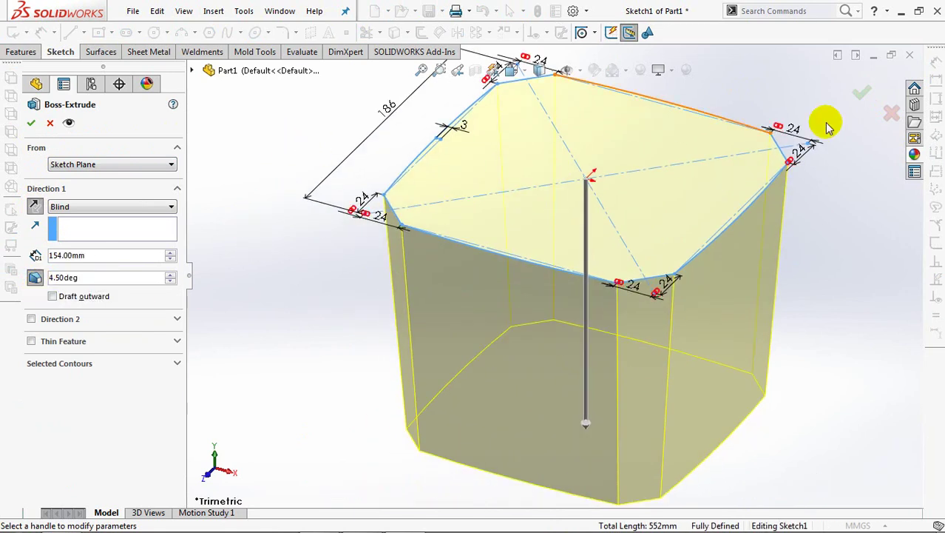
left_click(861, 92)
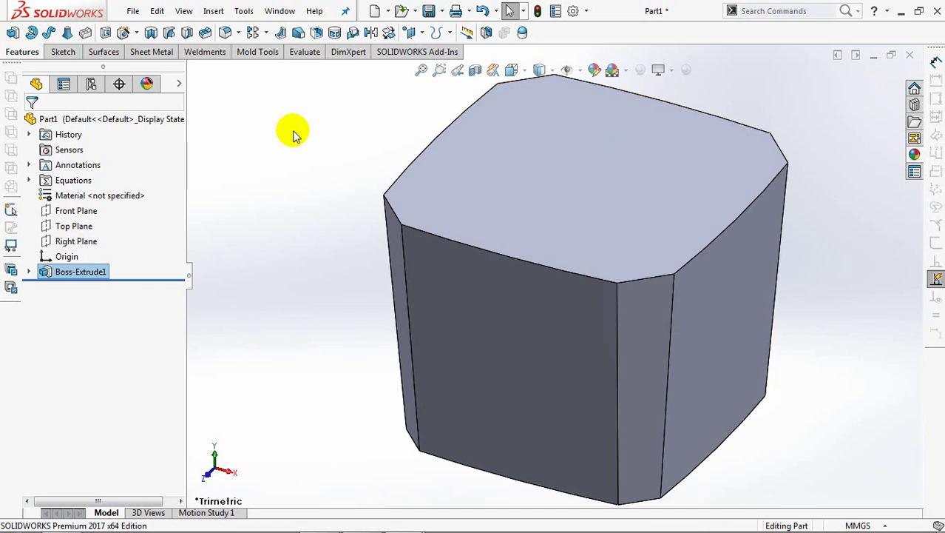
- Fillet the bottom face edges with a 15 mm radius
left_click(226, 32)
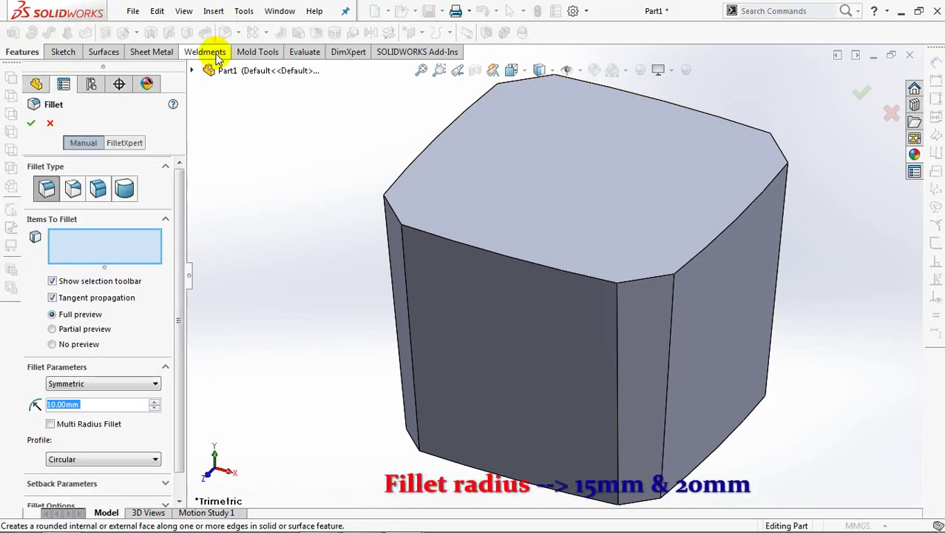
type("15")
left_click(98, 250)
middle_click_drag(321, 339, 334, 186)
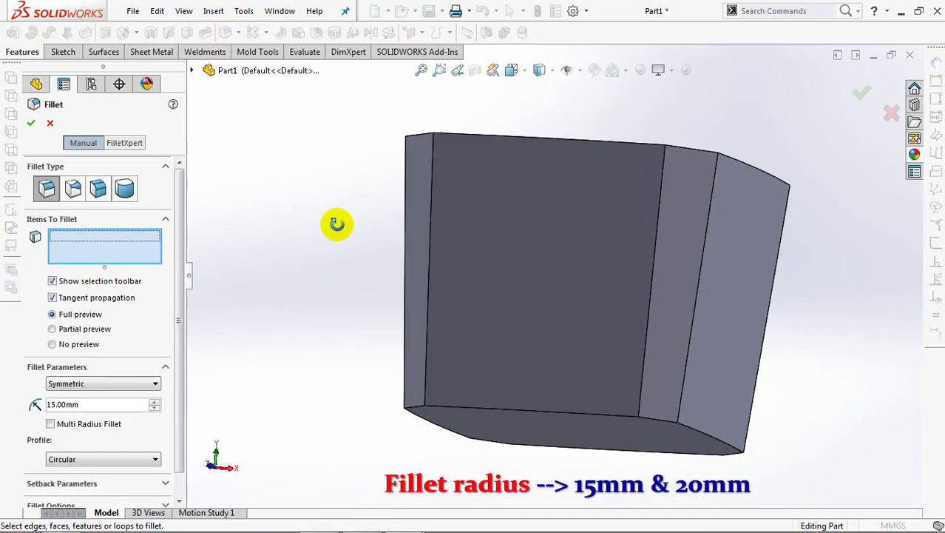
left_click(437, 360)
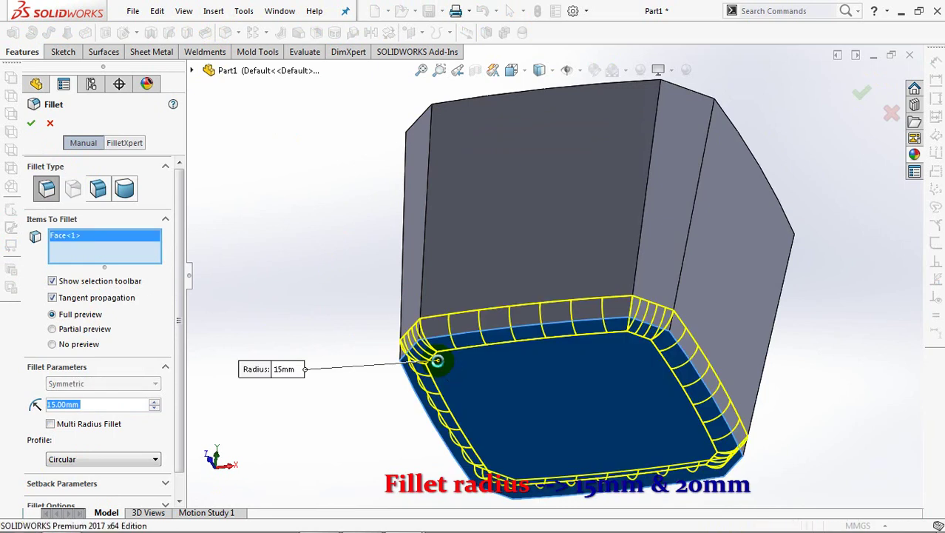
right_click(341, 260)
- Fillet the connected vertical corner edges with a 20 mm radius
left_click(228, 33)
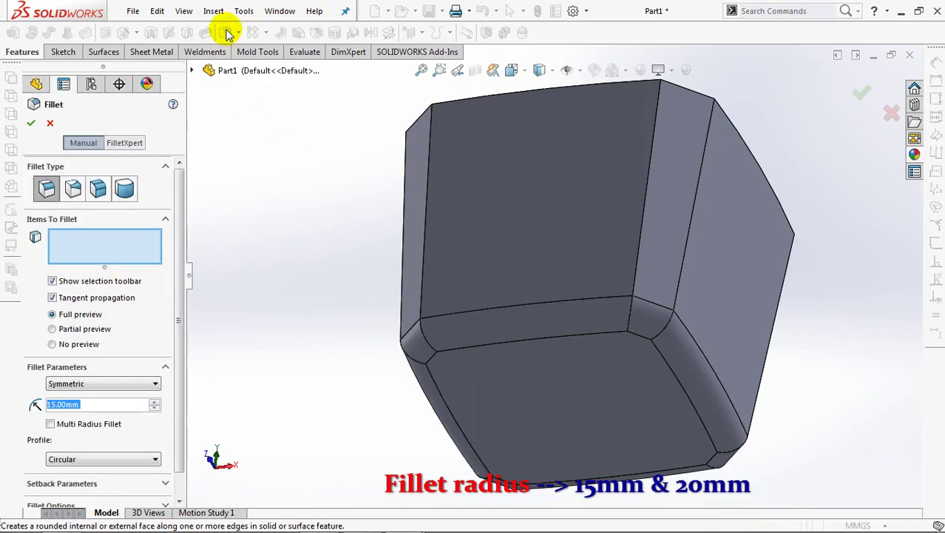
double_click(104, 404)
type("20")
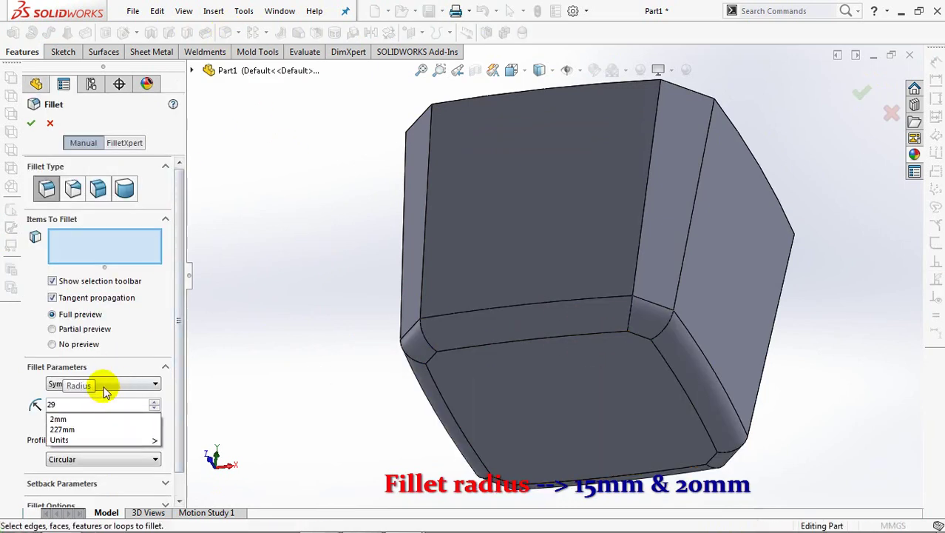
left_click(104, 244)
left_click(423, 279)
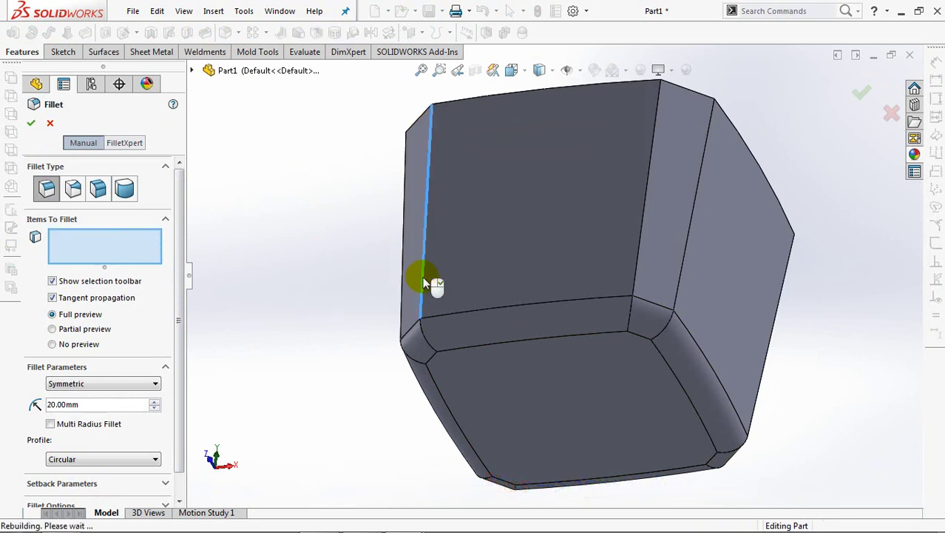
left_click(463, 238)
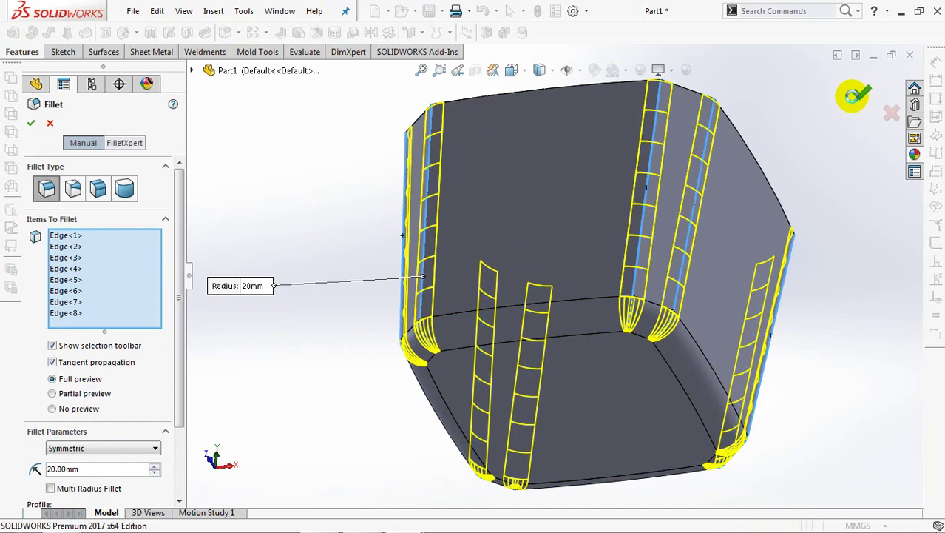
left_click(854, 95)
- Shell the part to 1 mm thickness, removing the top face
middle_click_drag(851, 99, 780, 243)
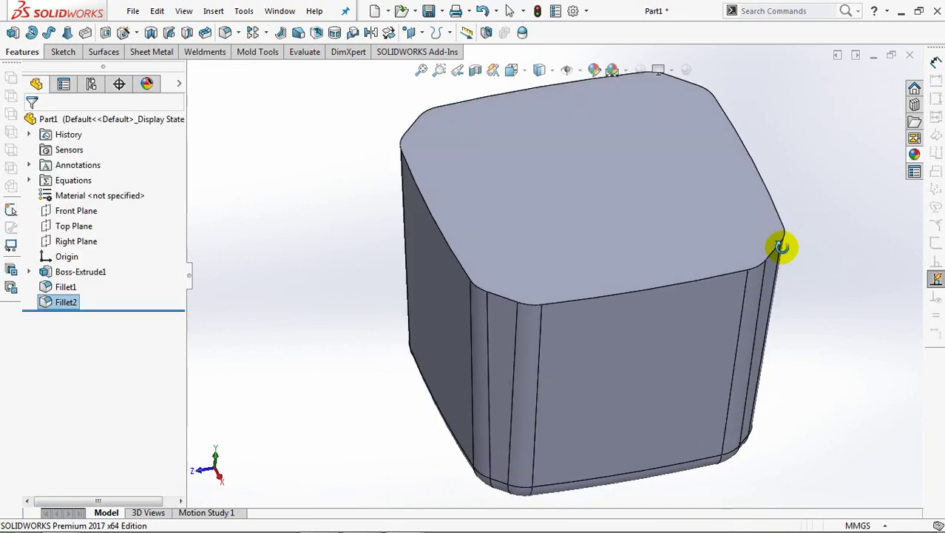
left_click(318, 34)
type("1.00mm")
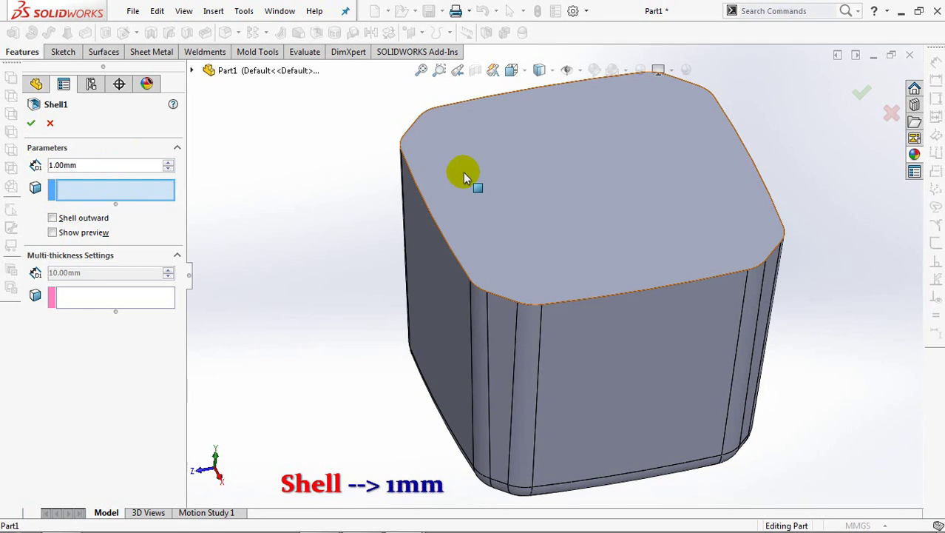
left_click(463, 175)
right_click(464, 174)
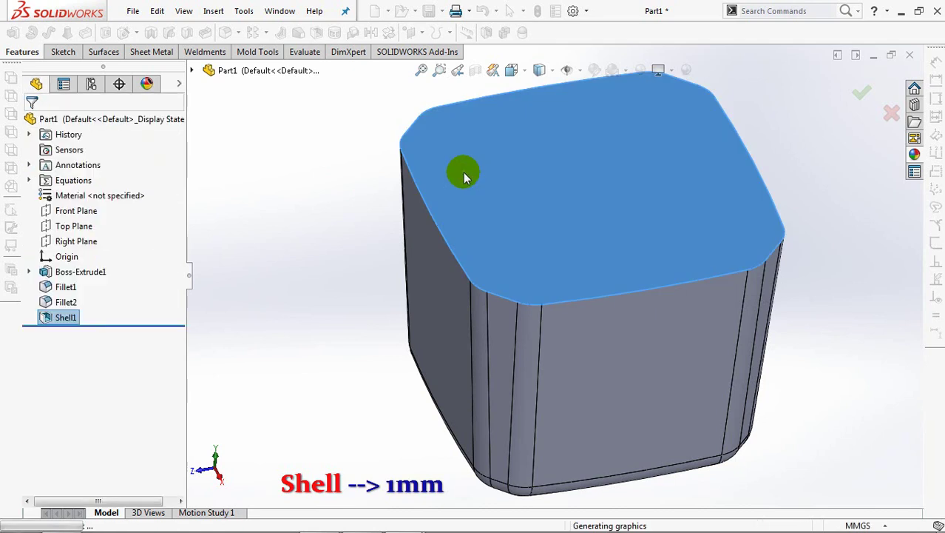
middle_click_drag(313, 188, 337, 251)
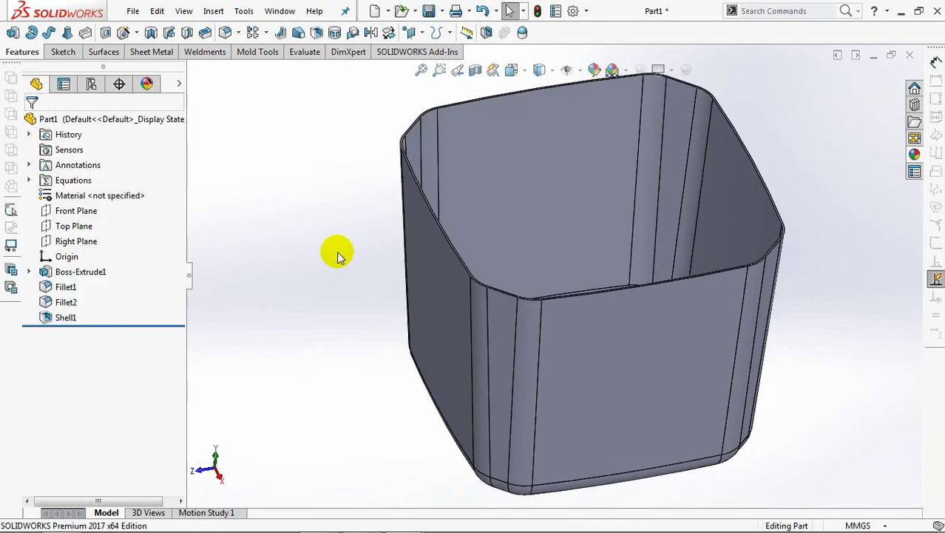
- Create Plane1 offset outward from the Front Plane
key("ctrl+7")
left_click(75, 210)
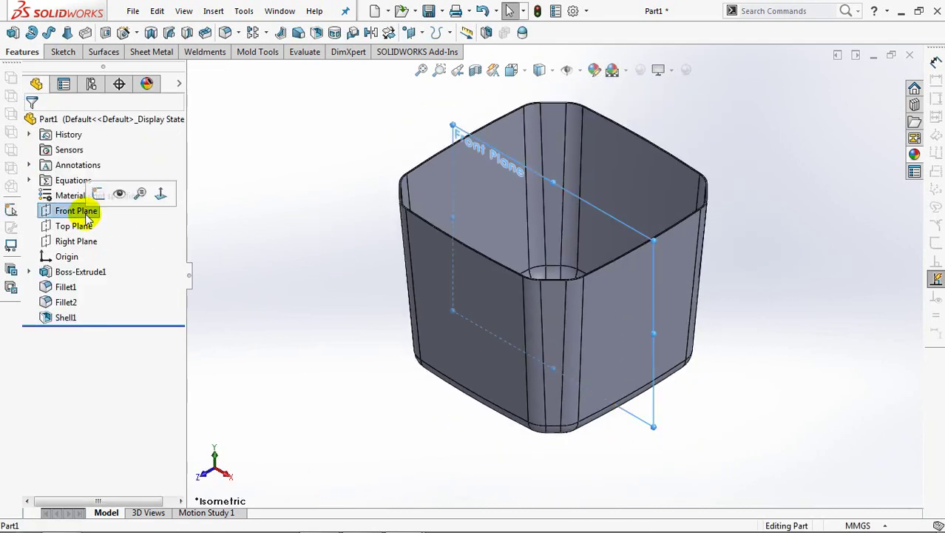
left_click(411, 32)
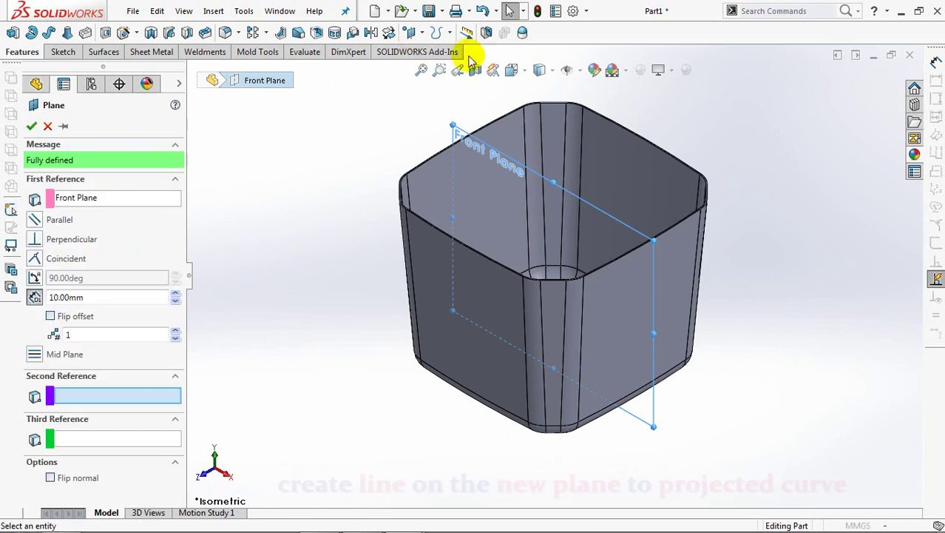
left_click(176, 295)
left_click(176, 294)
left_click(176, 295)
left_click(176, 295)
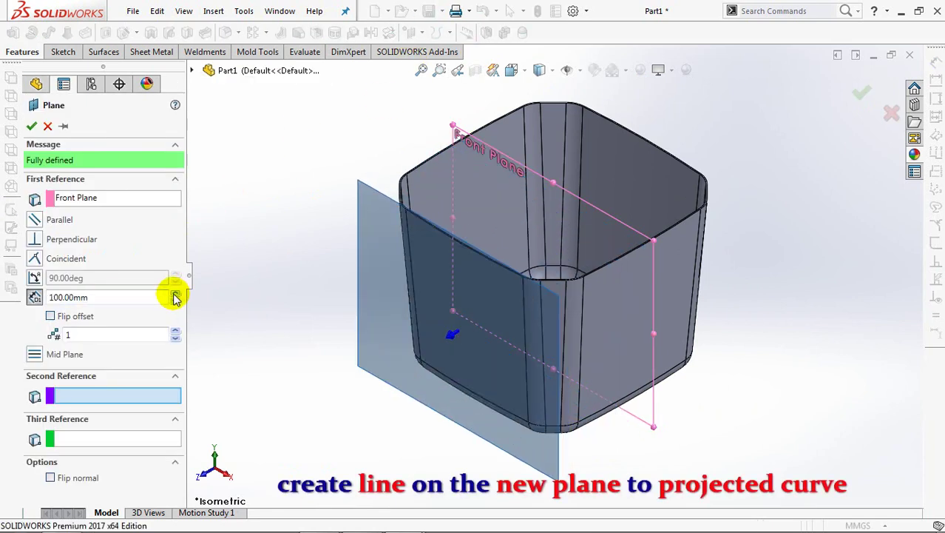
left_click(176, 294)
left_click(30, 128)
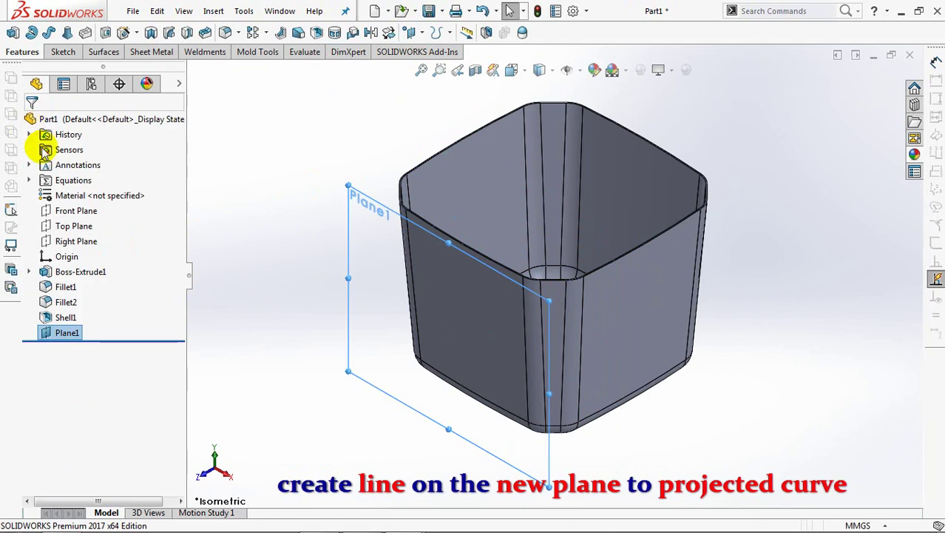
- On Plane1, sketch a horizontal midpoint line dimensioned 4 mm below the container's top edge
left_click(370, 272)
left_click(435, 235)
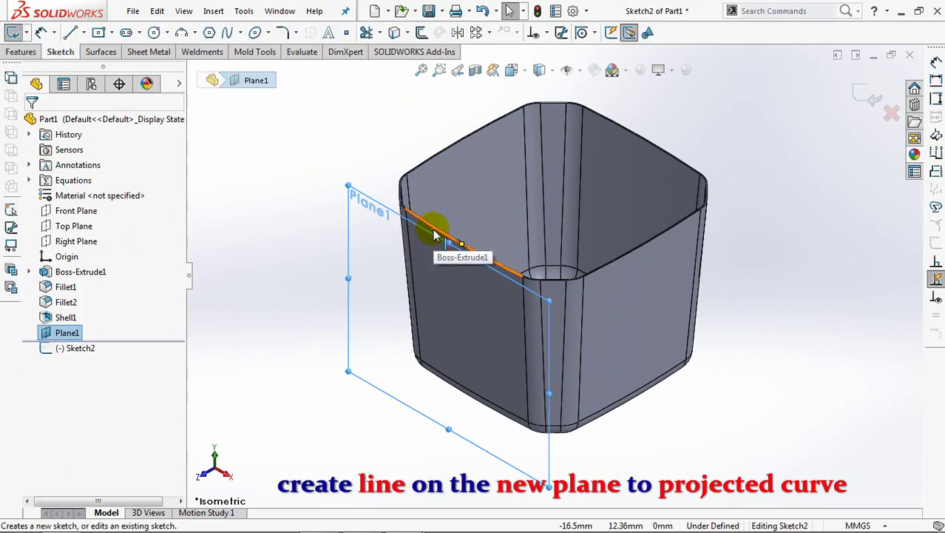
left_click(70, 33)
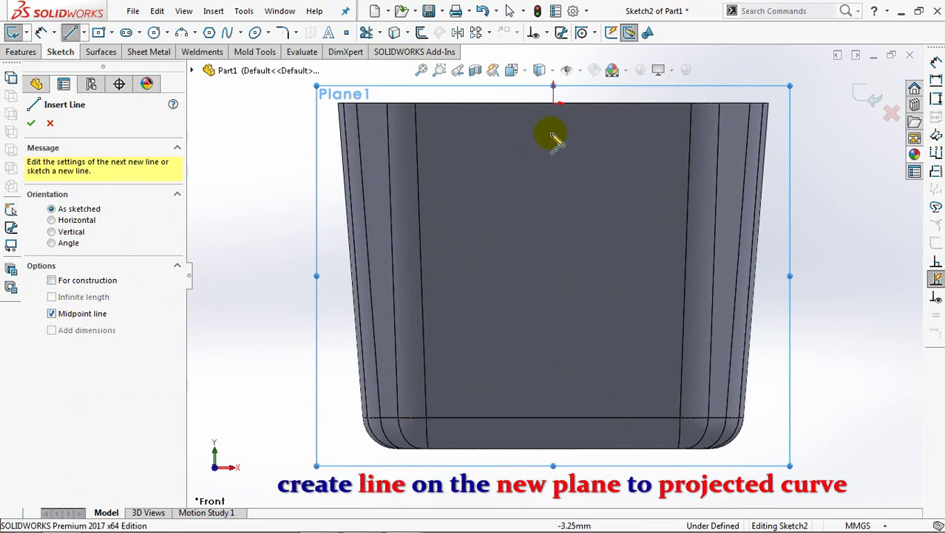
left_click(553, 118)
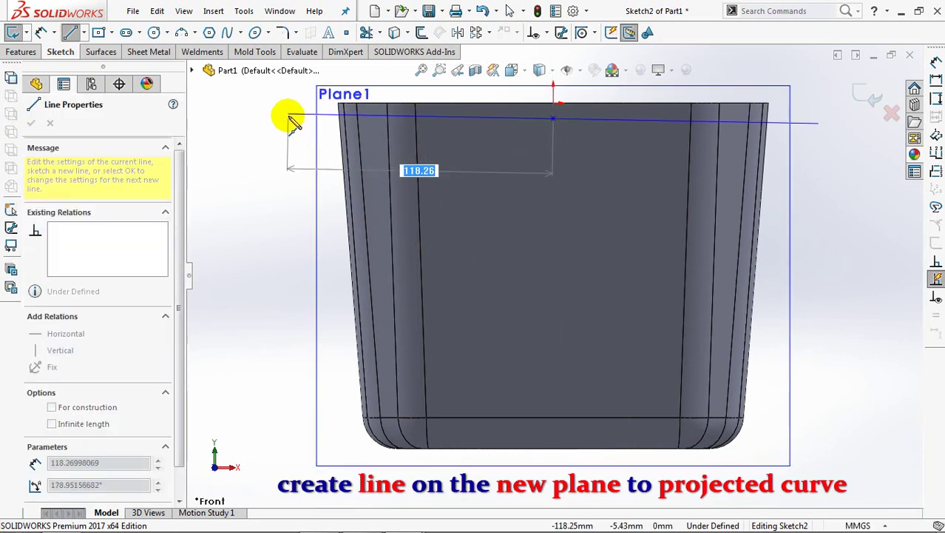
left_click(288, 118)
left_click(39, 33)
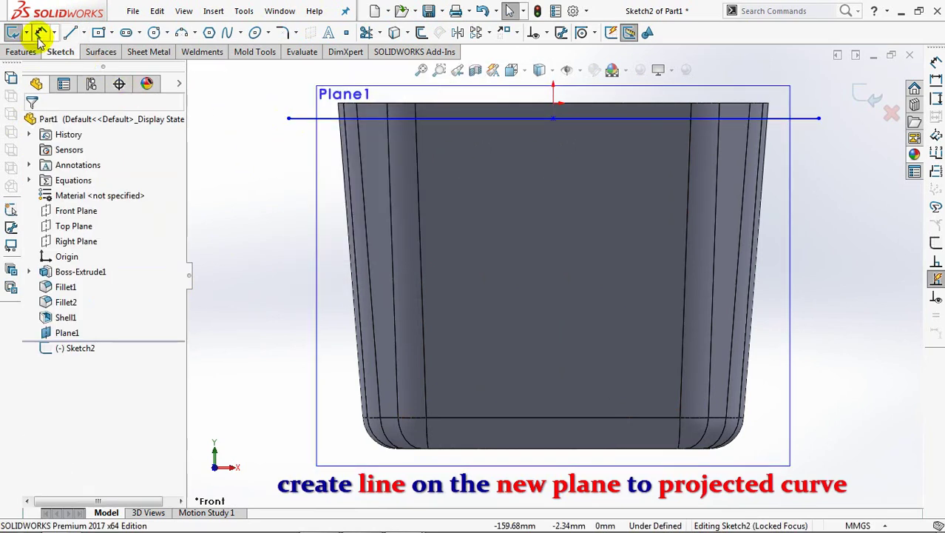
left_click(433, 116)
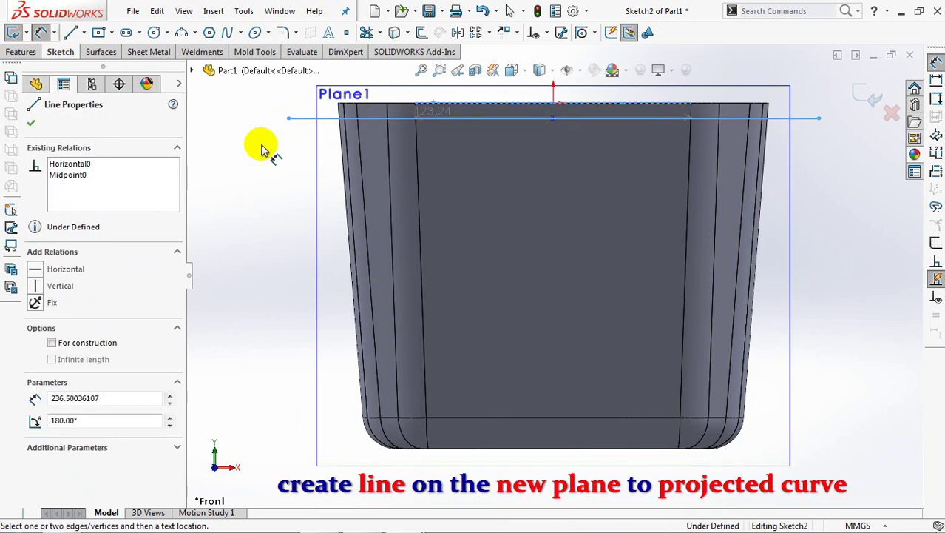
left_click(264, 148)
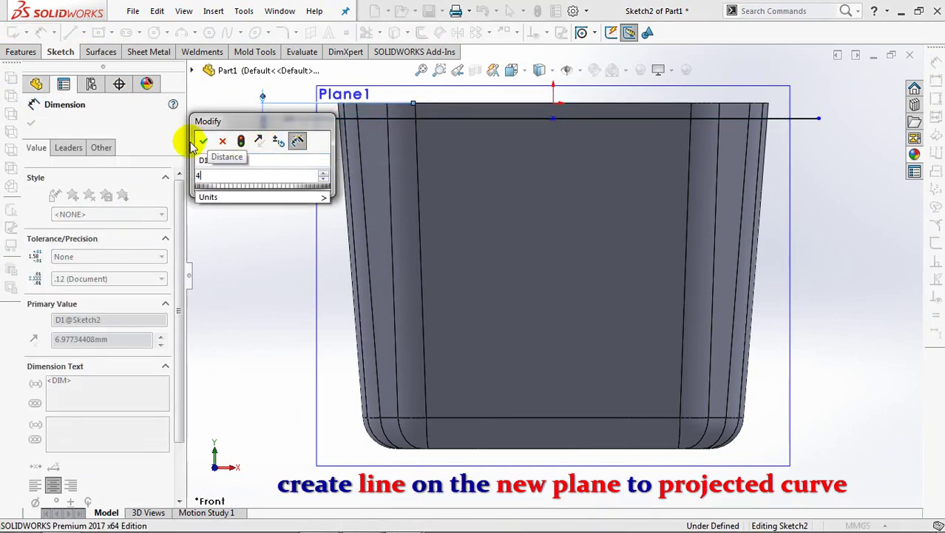
left_click(203, 141)
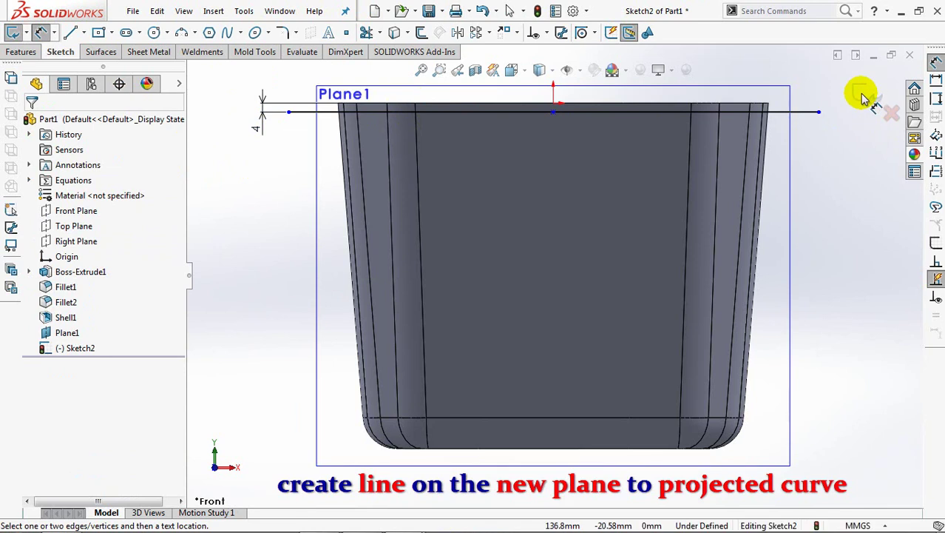
left_click(864, 95)
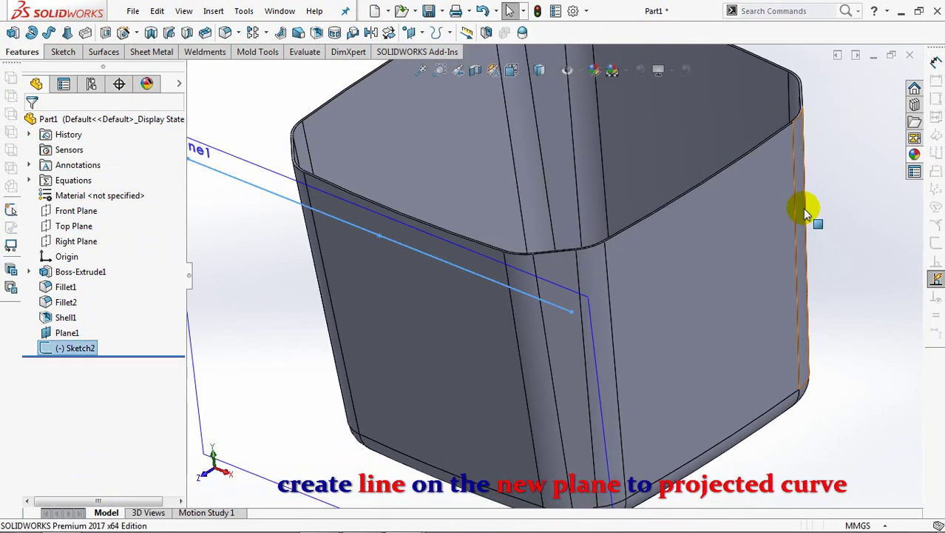
- Project Sketch2 onto the front face, its rounded corners and the right side face
left_click(440, 31)
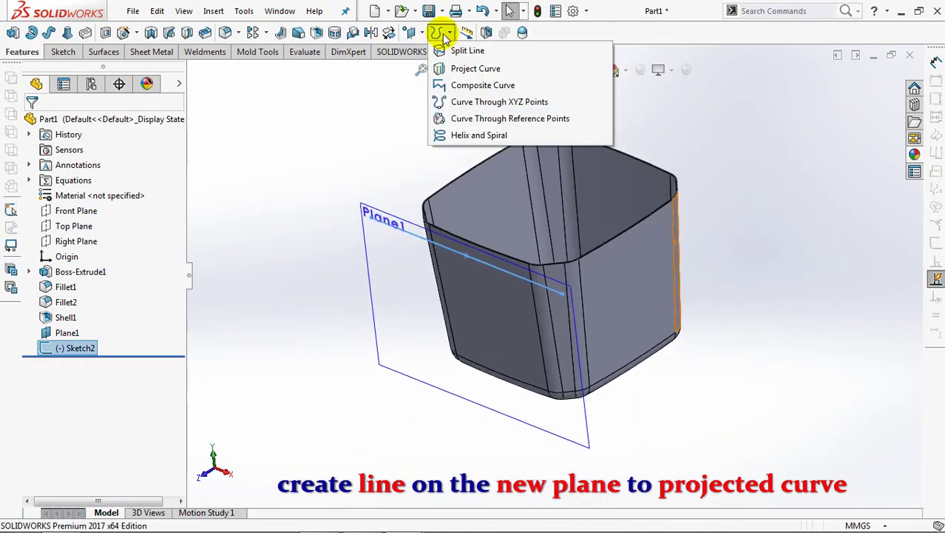
left_click(460, 68)
left_click(478, 315)
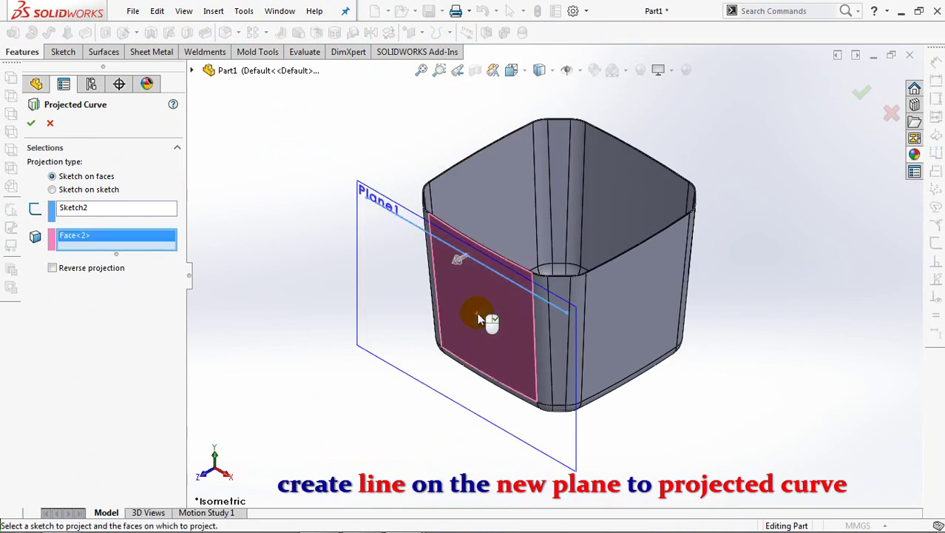
left_click(556, 335)
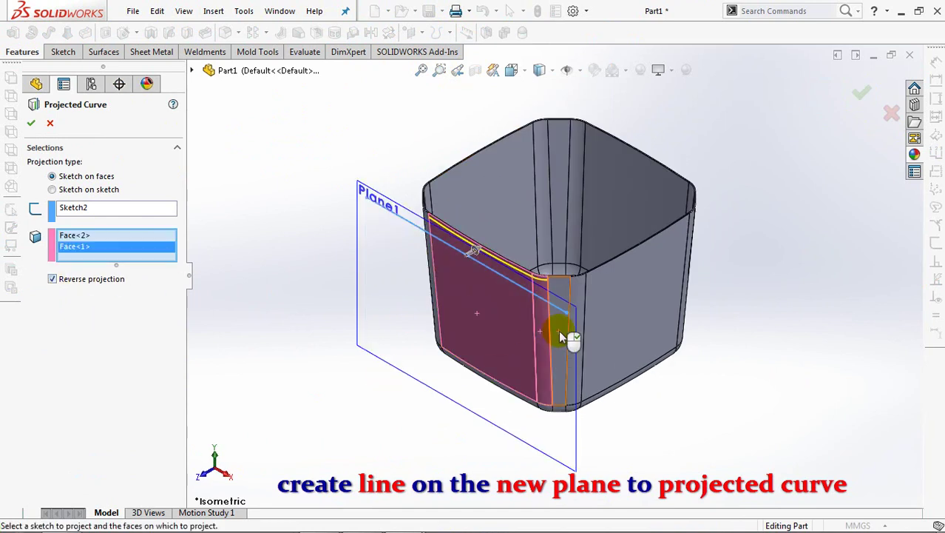
left_click(579, 292)
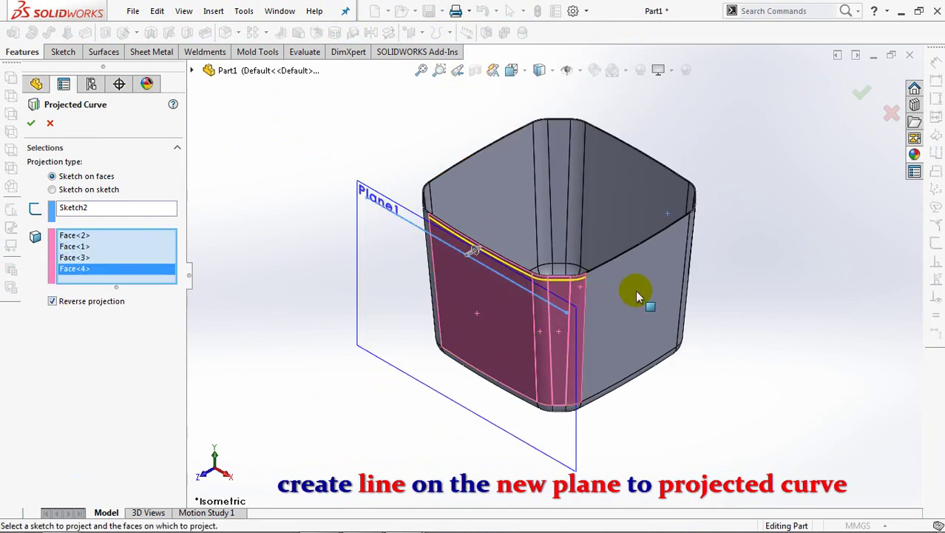
left_click(693, 259)
- Add the remaining side faces, 16 in total, and confirm Curve1
middle_click_drag(596, 219, 544, 332)
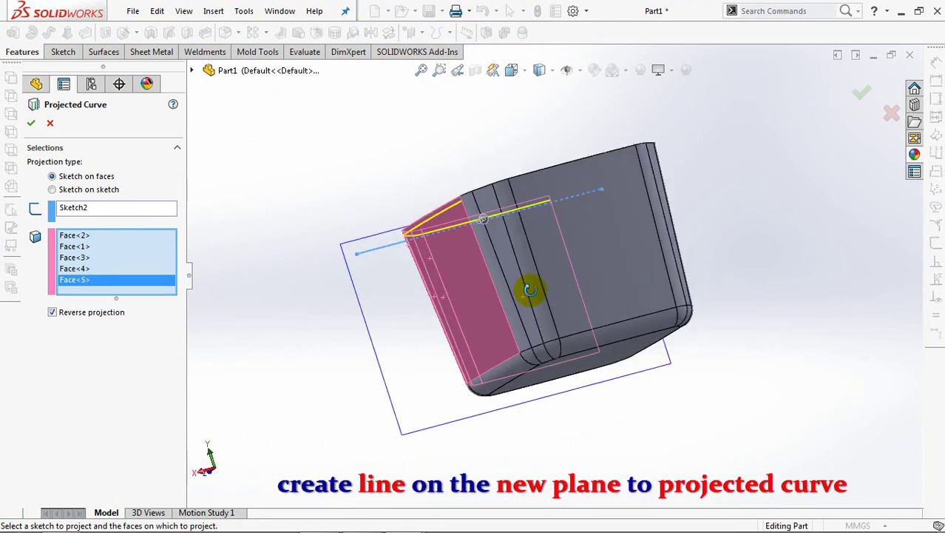
left_click(520, 287)
left_click(522, 286)
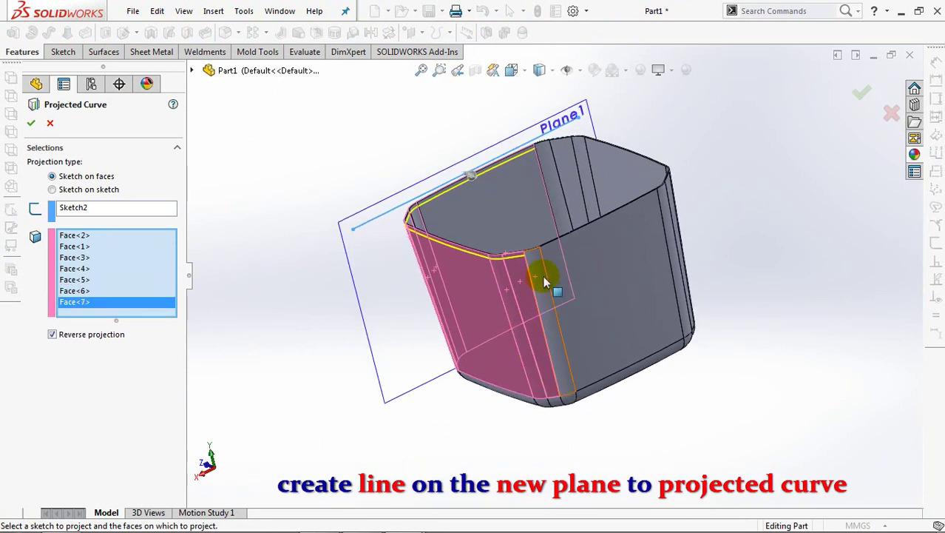
left_click(584, 271)
left_click(626, 267)
middle_click_drag(626, 268, 582, 332)
left_click(590, 327)
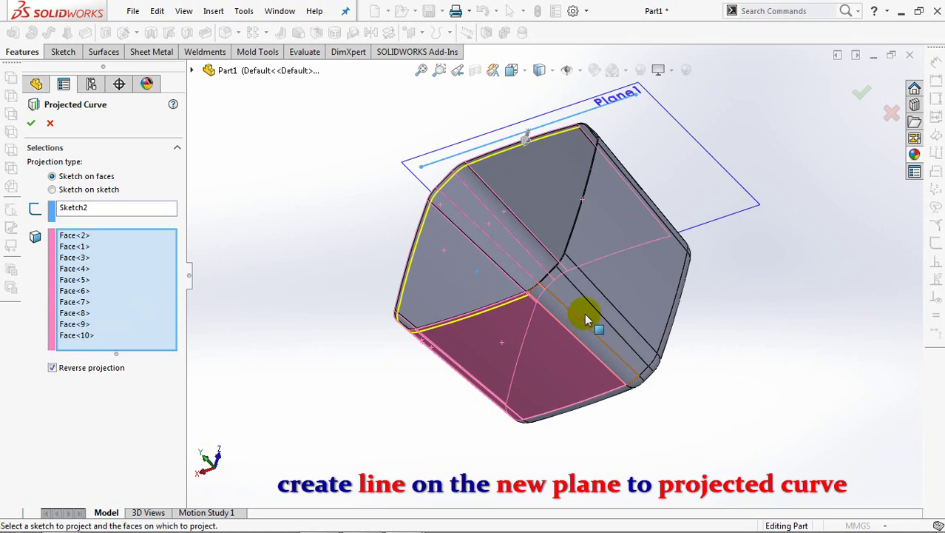
left_click(593, 299)
left_click(601, 290)
left_click(614, 299)
middle_click_drag(617, 303, 596, 358)
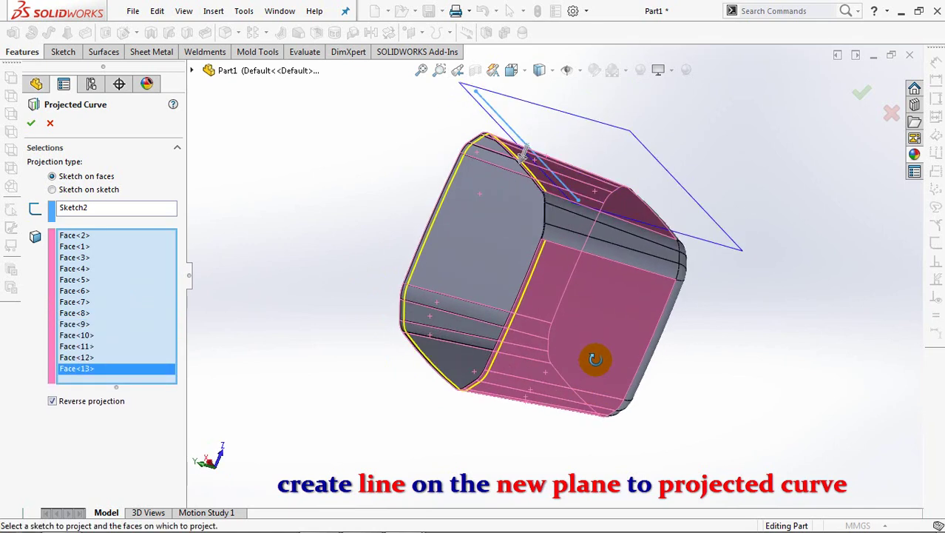
left_click(607, 236)
middle_click_drag(607, 237, 612, 270)
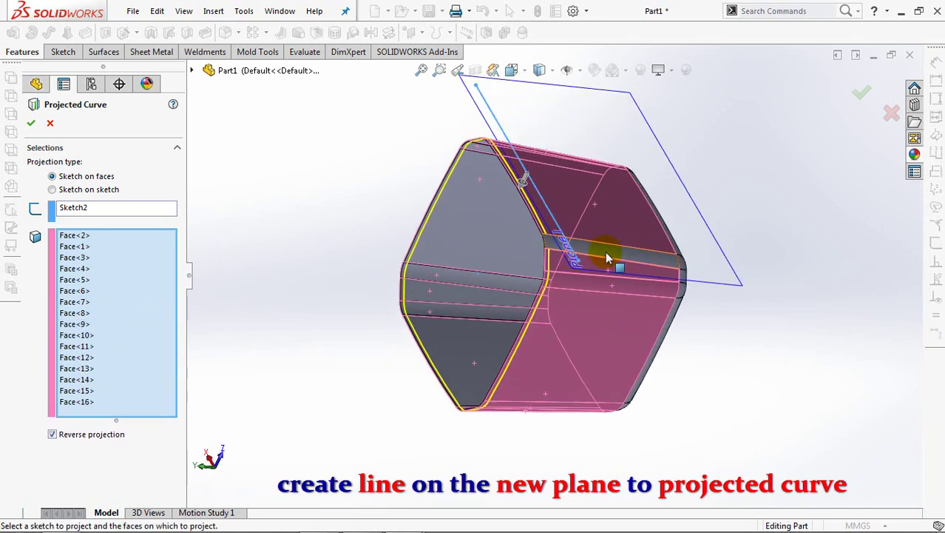
left_click(609, 258)
left_click(862, 95)
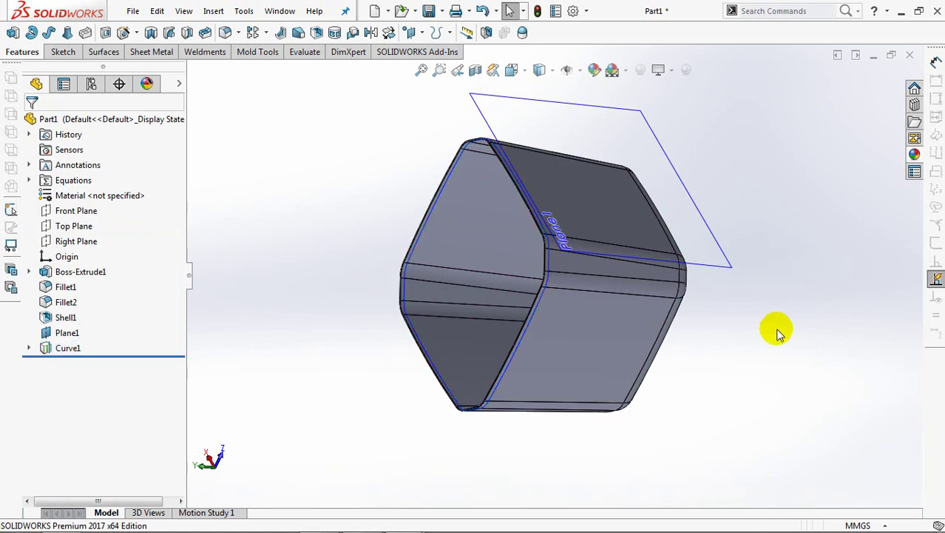
- Hide Plane1 and sweep a 2 mm circular profile along Curve1
key("ctrl+7")
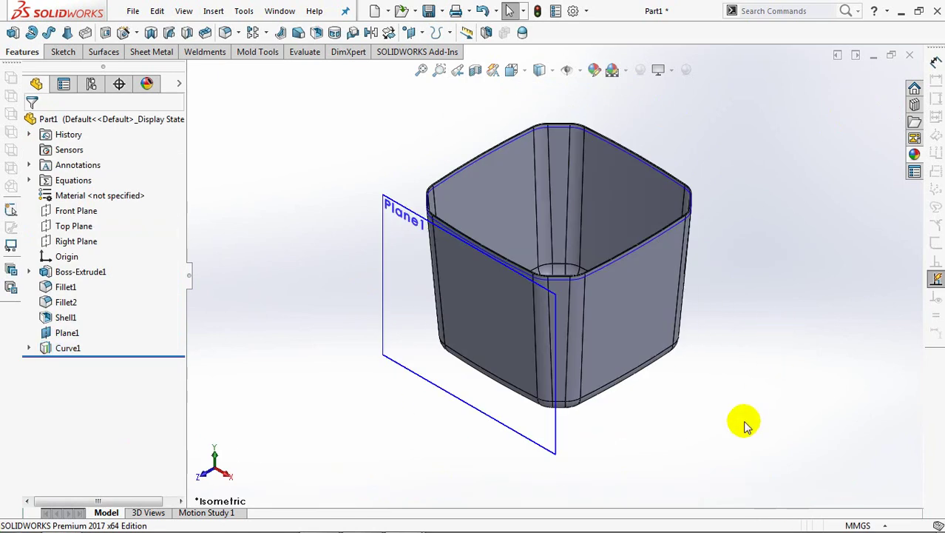
left_click(392, 338)
left_click(461, 292)
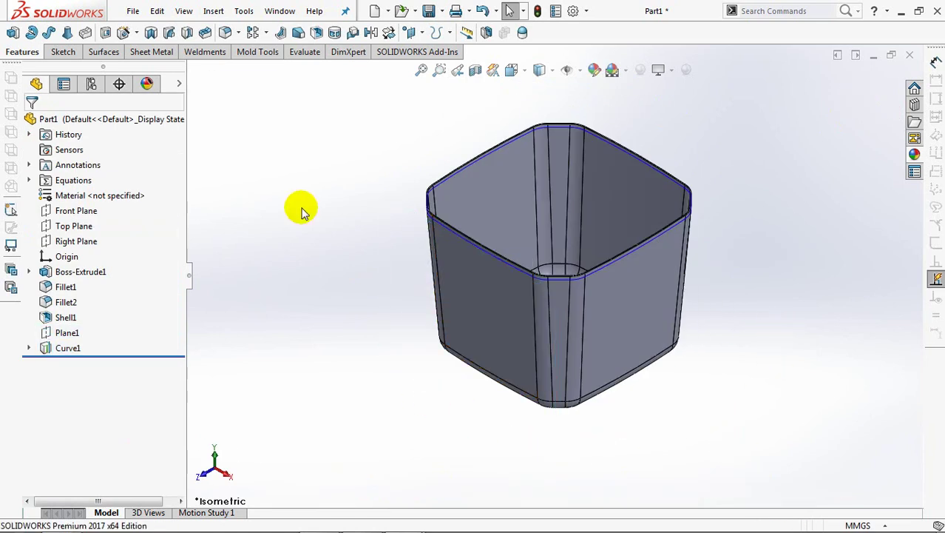
left_click(49, 32)
left_click(52, 176)
type("2")
key("Tab")
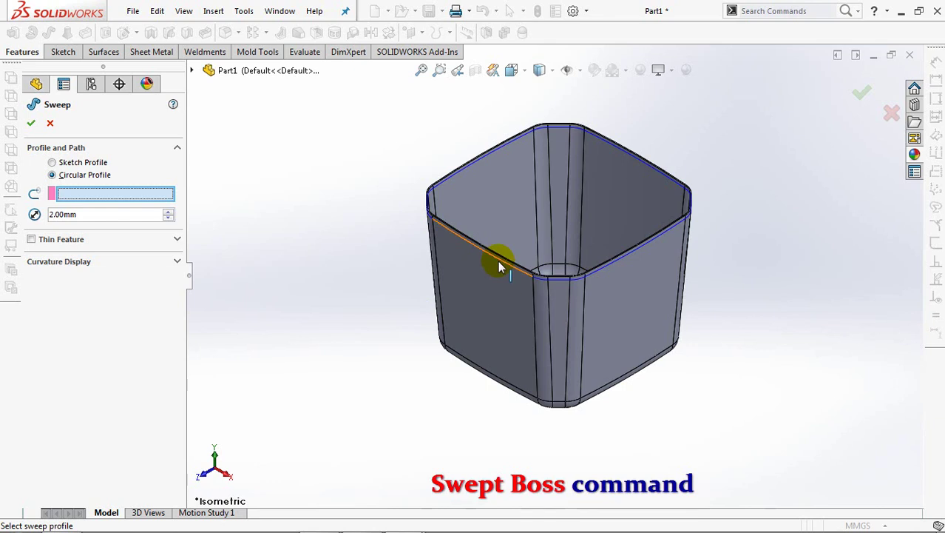
left_click(498, 260)
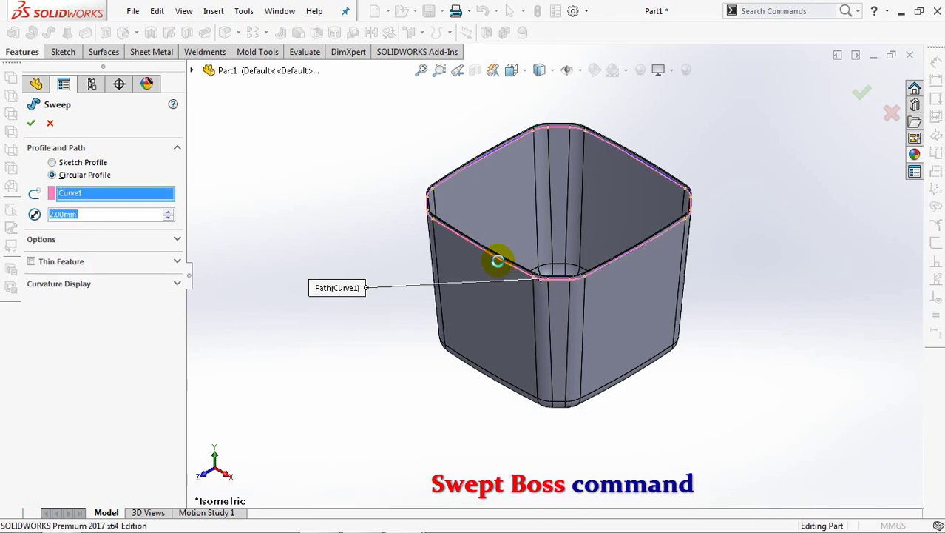
key("Return")
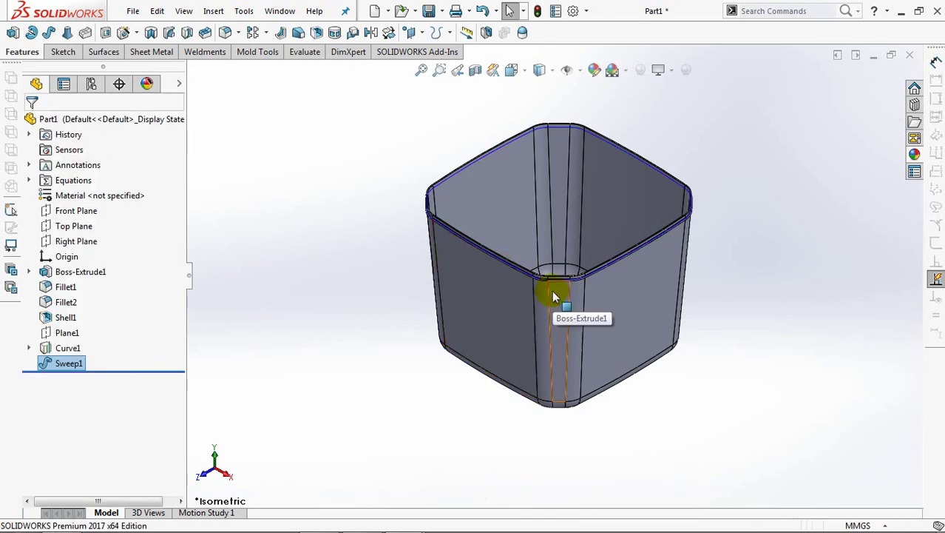
- Open a new sketch on Plane1
scroll(559, 279, "down", 2)
scroll(545, 289, "down", 1)
scroll(544, 238, "down", 4)
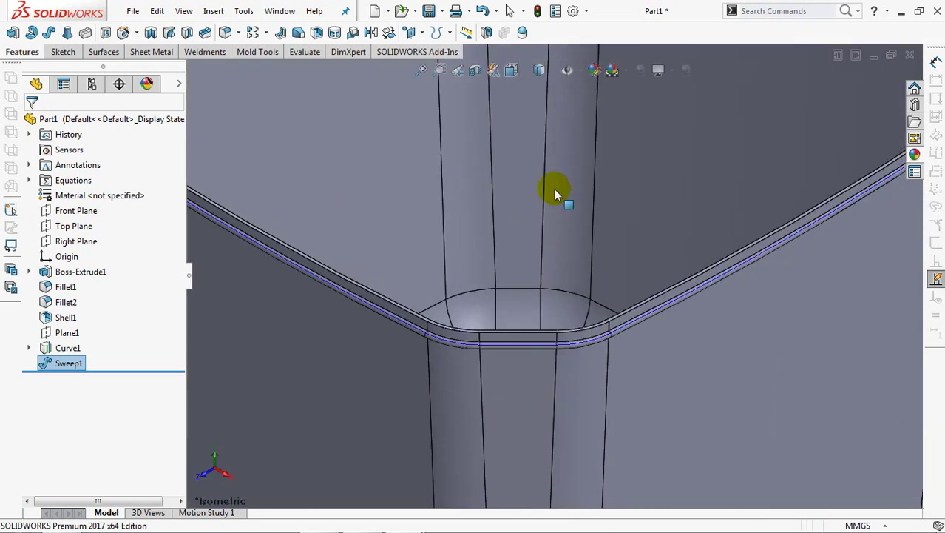
left_click(49, 347)
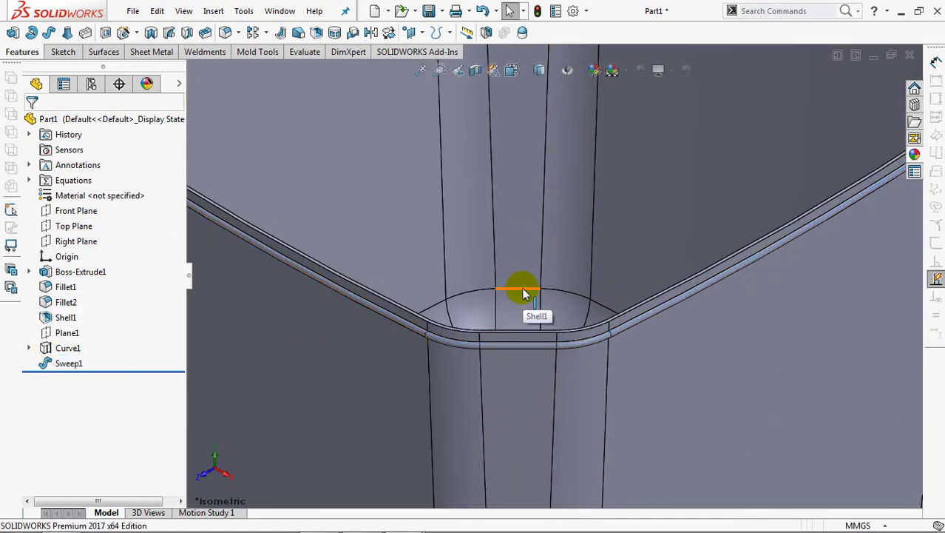
key("f")
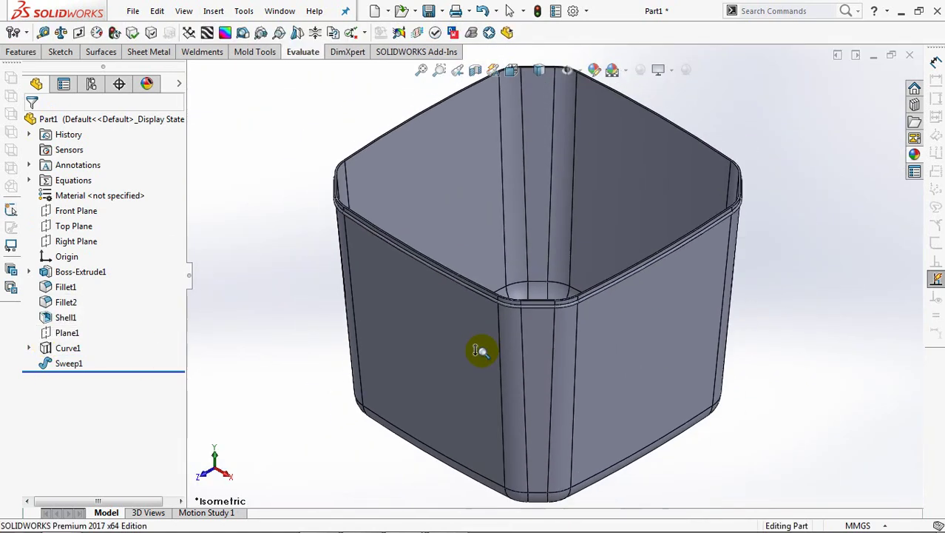
left_click(65, 332)
left_click(78, 312)
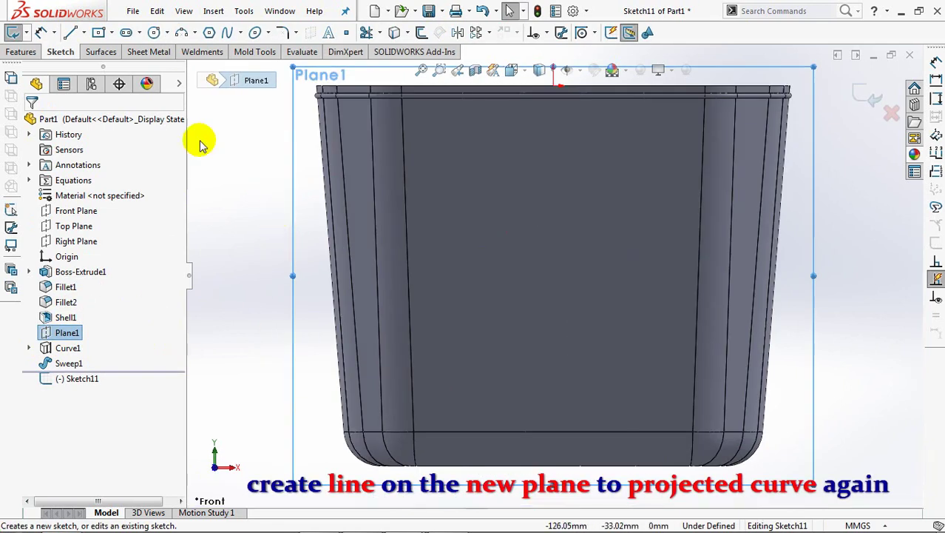
- Draw a horizontal midpoint line centered above the origin, spanning past the container sides
left_click(323, 175)
left_click(70, 32)
left_click(52, 313)
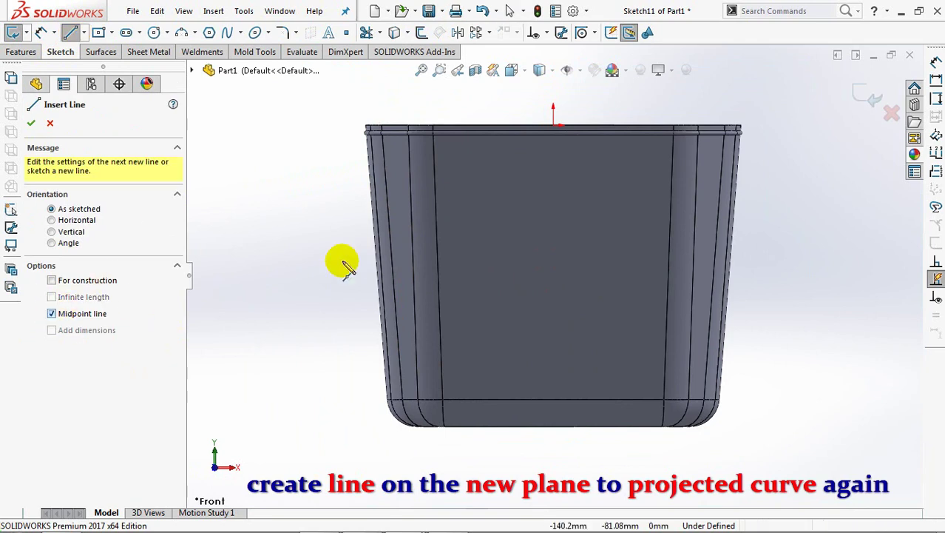
left_click(554, 155)
left_click(337, 155)
right_click(336, 153)
left_click(373, 164)
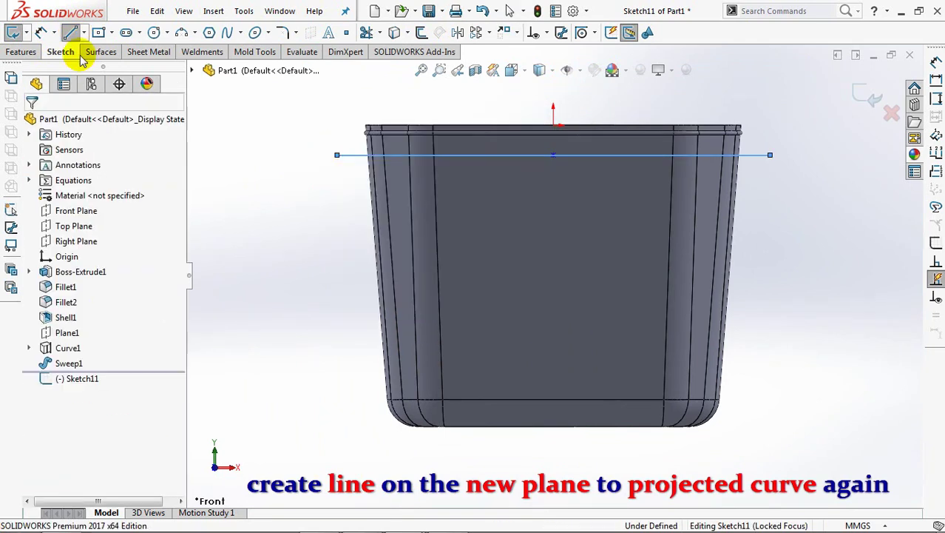
- Dimension the line 11 mm below the container's top edge and exit Sketch11
left_click(41, 32)
left_click(362, 129)
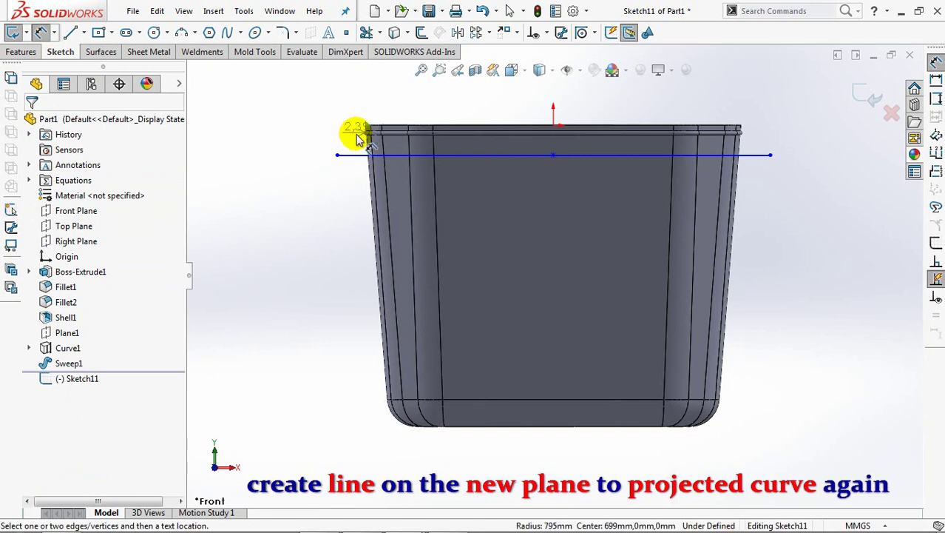
left_click(320, 149)
left_click(306, 137)
type("11")
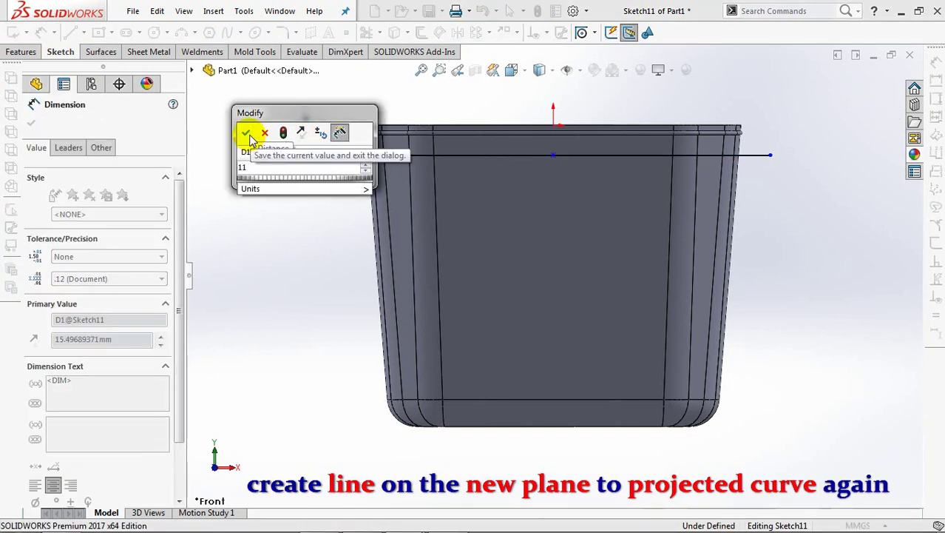
left_click(245, 133)
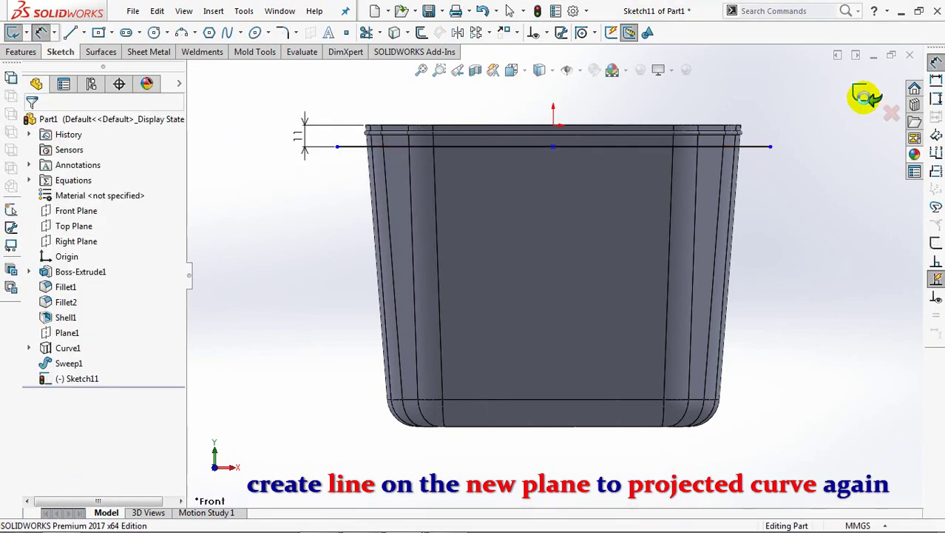
left_click(865, 96)
mouse_move(843, 116)
middle_mouse_down()
mouse_move(828, 154)
mouse_move(780, 200)
mouse_move(786, 216)
middle_mouse_up()
- Start a Project Curve of Sketch11 onto the front and adjacent side faces
left_click(13, 57)
left_click(448, 33)
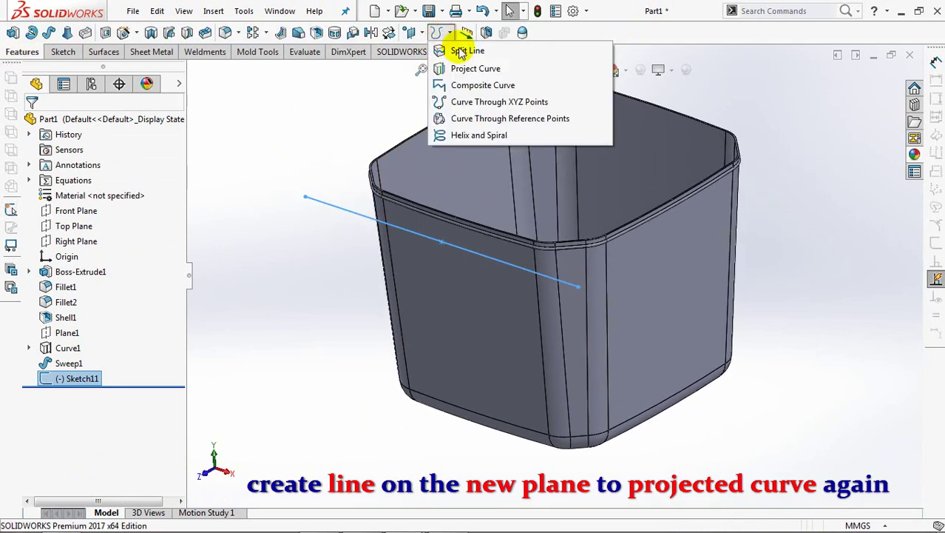
left_click(469, 69)
left_click(494, 333)
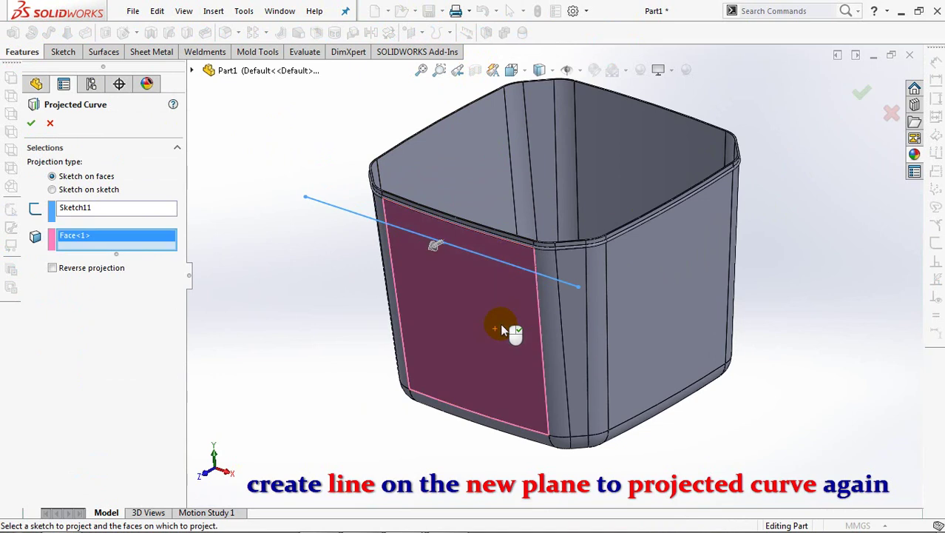
left_click(570, 332)
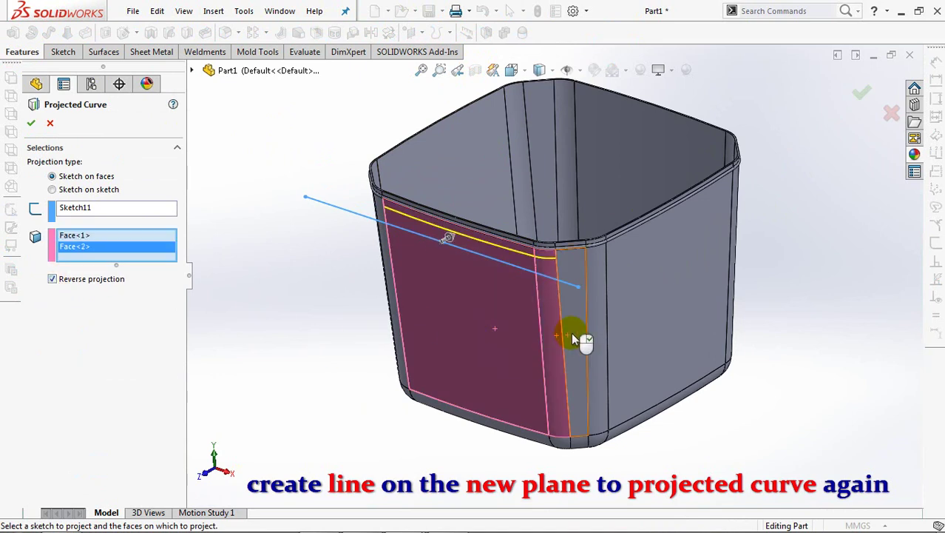
left_click(595, 329)
left_click(633, 318)
left_click(684, 300)
- Add the remaining side faces and narrow corner faces, then confirm Curve2
mouse_move(684, 300)
middle_mouse_down()
mouse_move(566, 236)
mouse_move(547, 305)
mouse_move(476, 330)
middle_mouse_up()
left_click(491, 302)
left_click(513, 294)
left_click(515, 296)
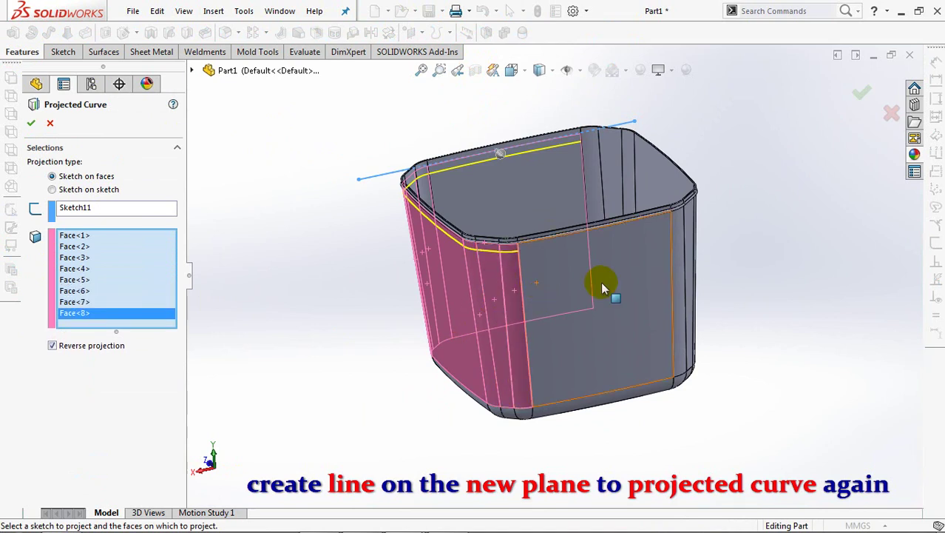
left_click(603, 280)
left_click(682, 259)
middle_click_drag(520, 257, 506, 296)
left_click(416, 268)
left_click(592, 263)
left_click(593, 265)
left_click(603, 261)
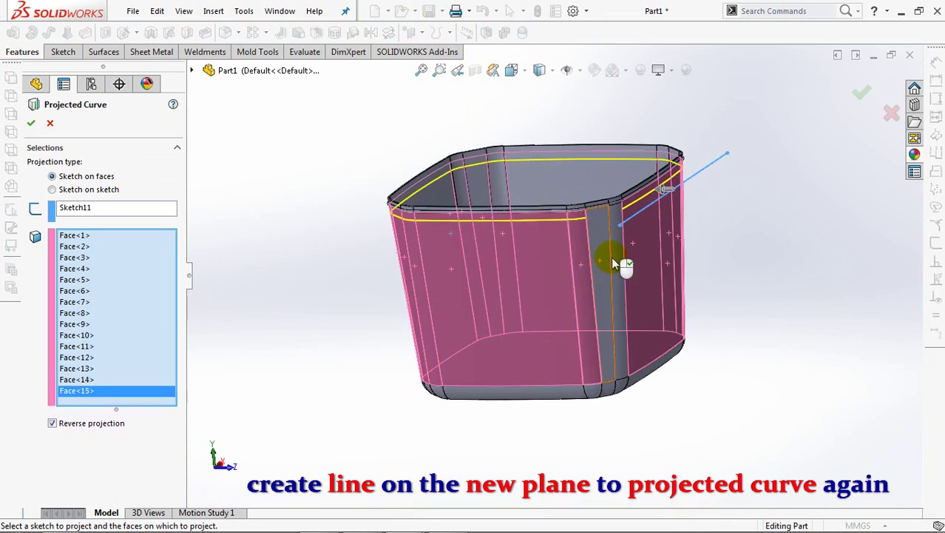
left_click(611, 256)
left_click(860, 95)
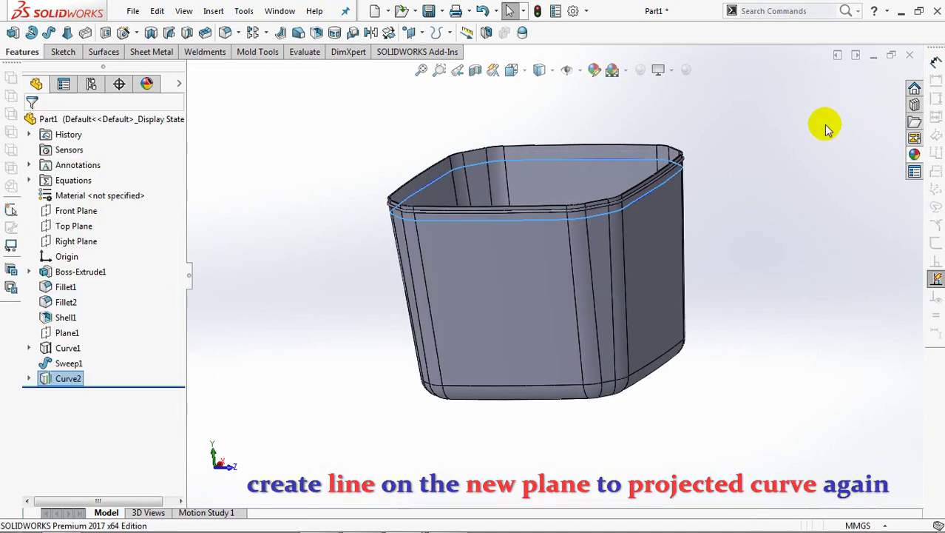
- Create Plane2 from Top Plane through a Curve2 point, then sketch on it in Normal To view
left_click(74, 226)
left_click(20, 52)
left_click(419, 37)
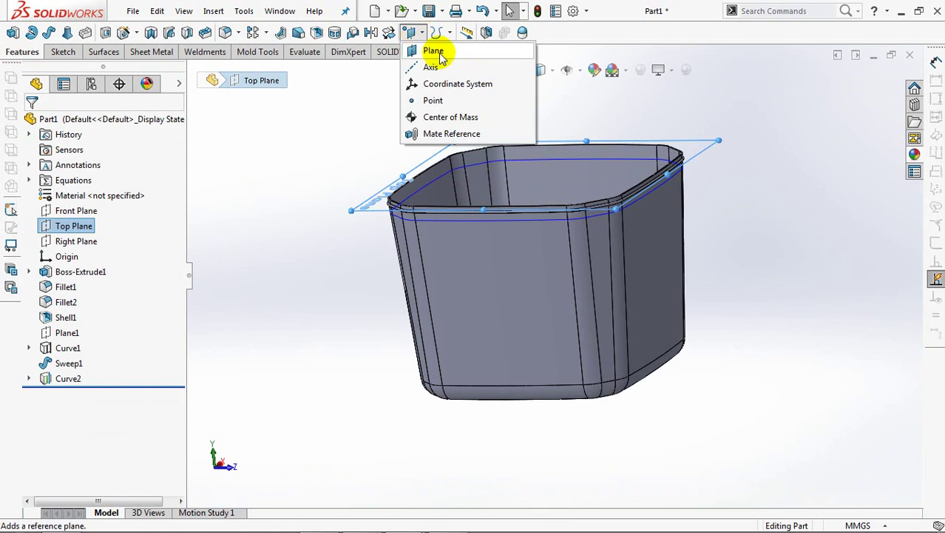
left_click(435, 49)
left_click(416, 221)
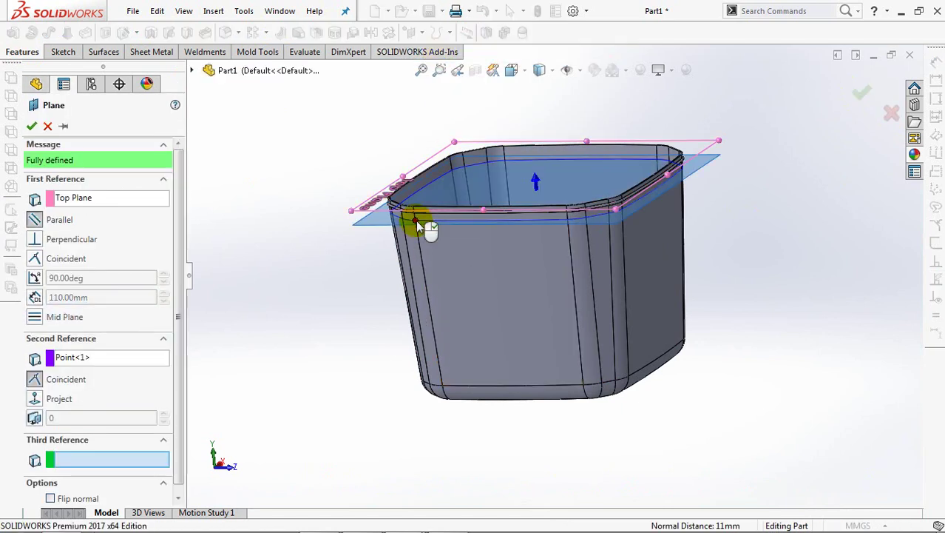
key("Return")
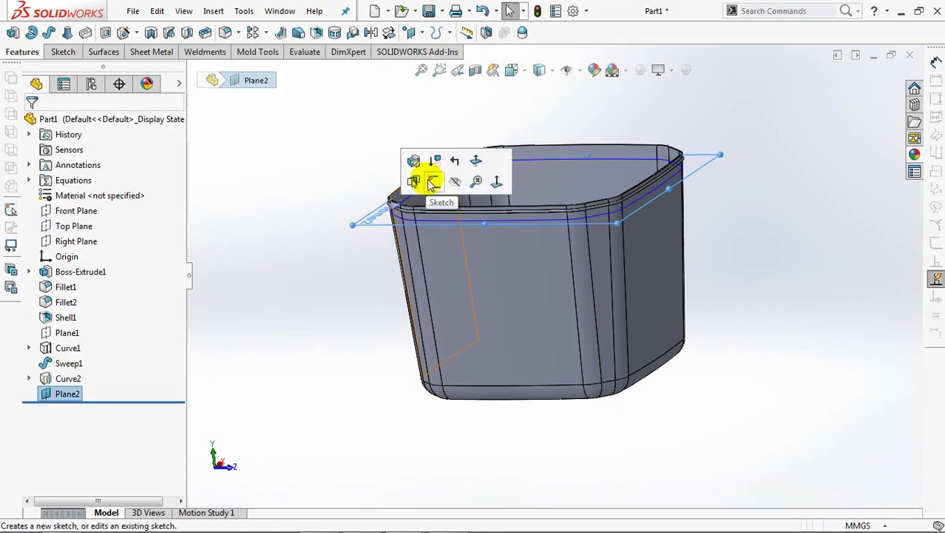
left_click(434, 182)
key("ctrl+8")
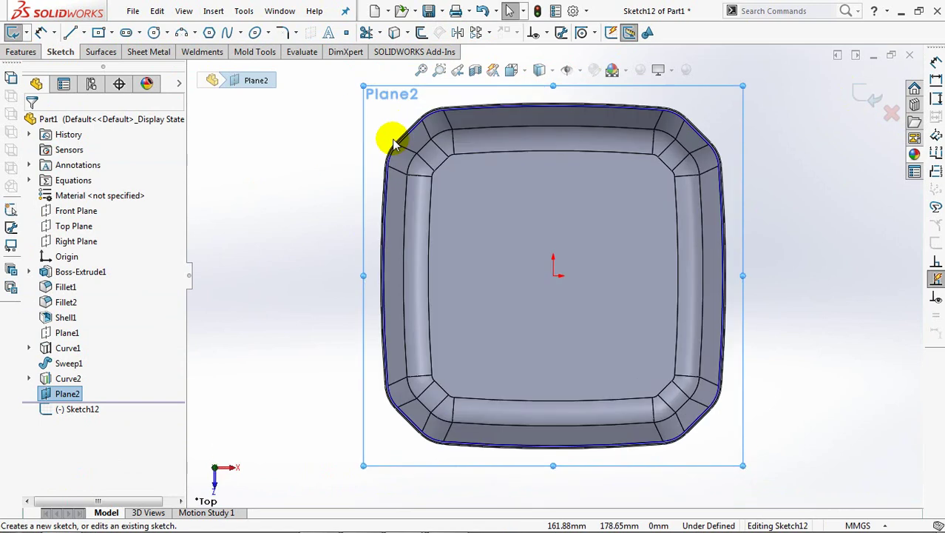
- Convert Curve2 into sketch geometry and hide the container body
left_click(66, 378)
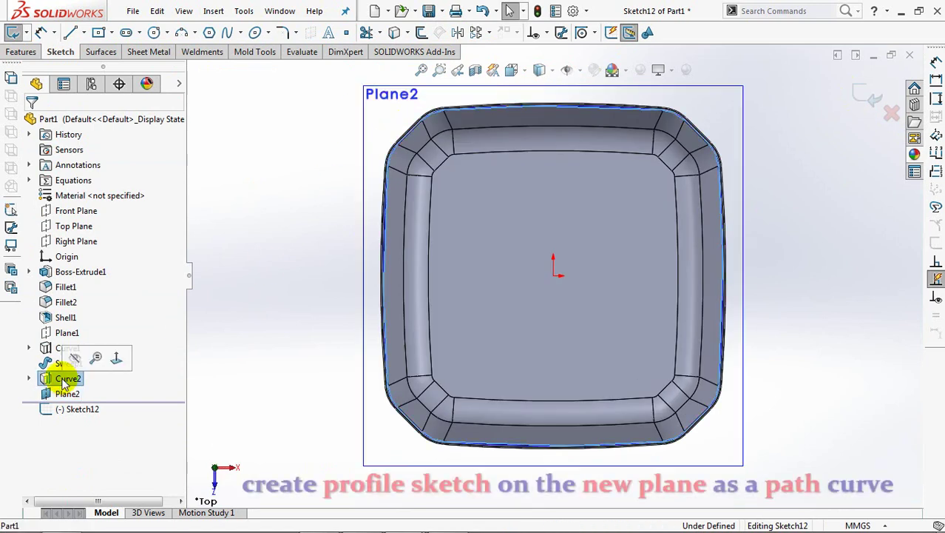
left_click(395, 34)
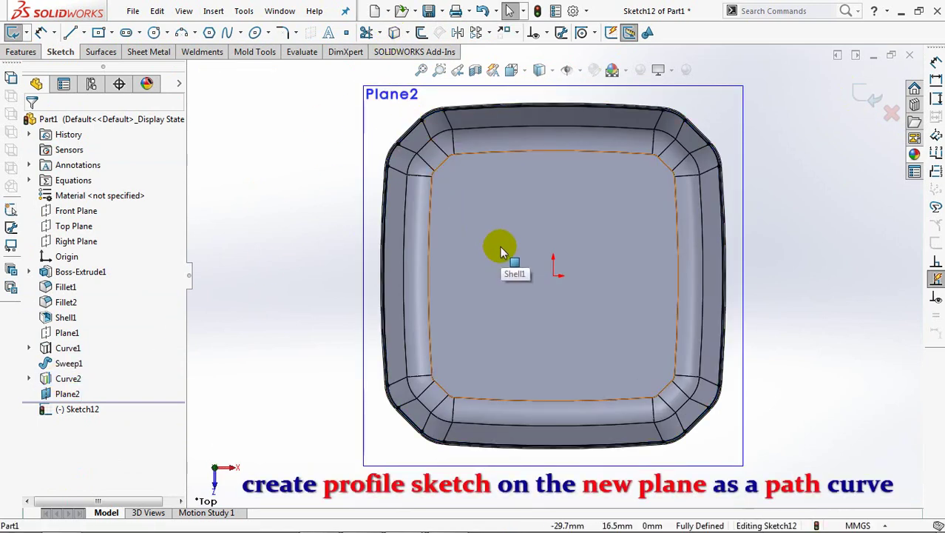
right_click(500, 246)
left_click(541, 432)
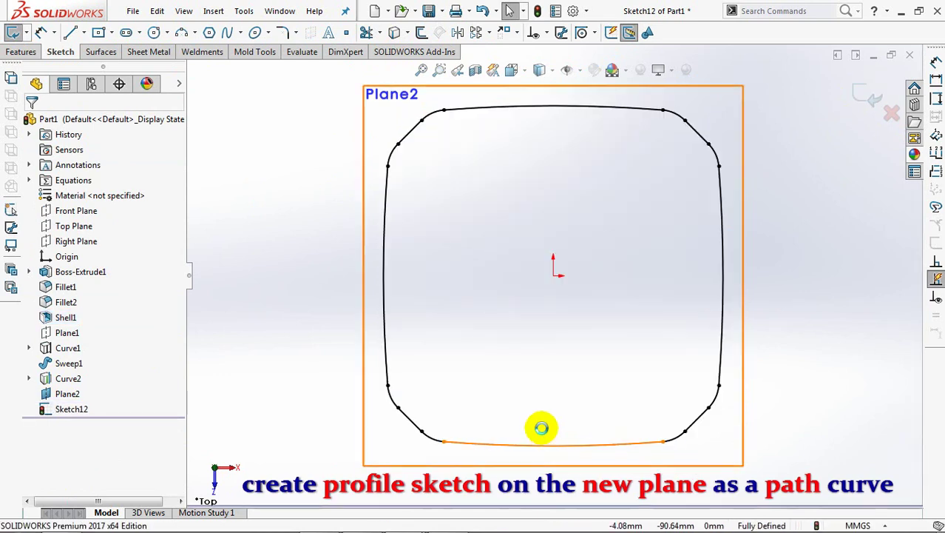
- Draw centerlines from the top midpoint to the origin and from there to the right edge
left_click(82, 32)
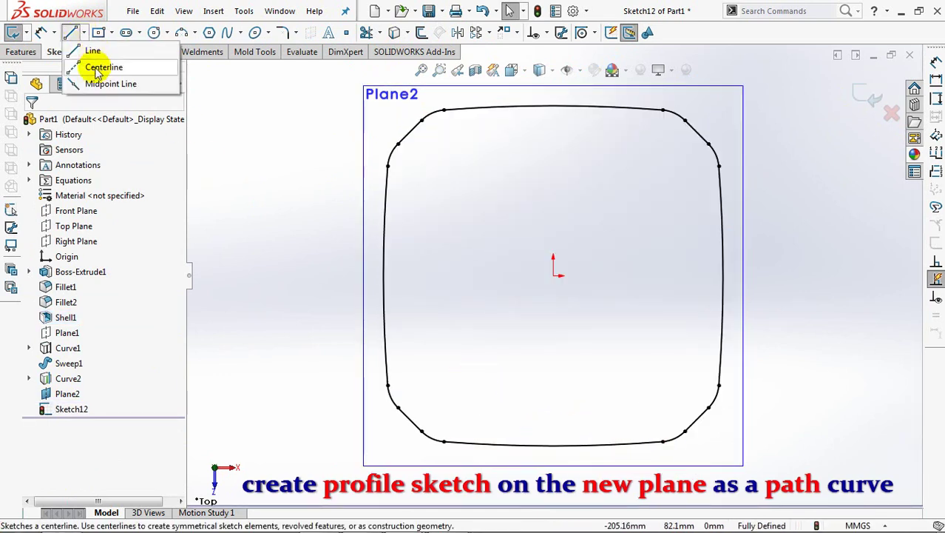
left_click(95, 67)
left_click(553, 107)
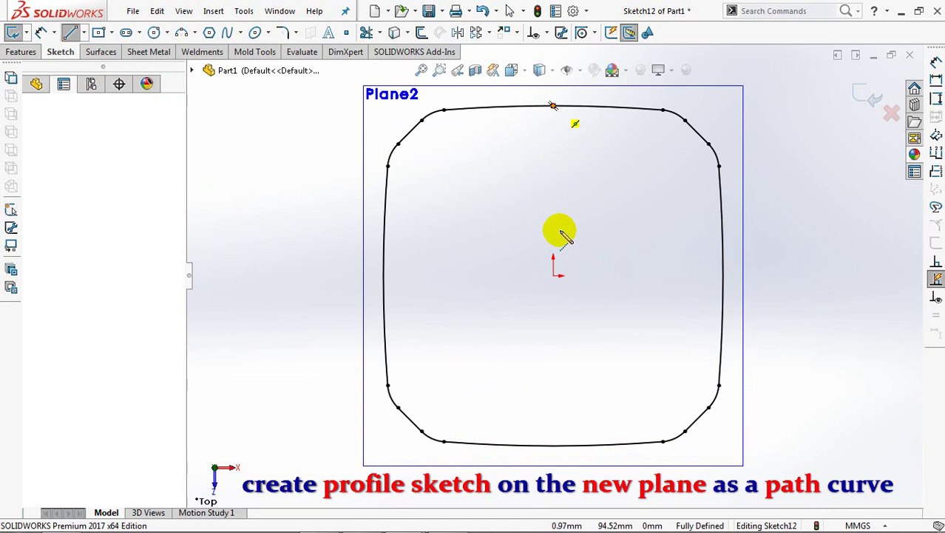
left_click(554, 275)
left_click(723, 275)
right_click(730, 279)
left_click(743, 284)
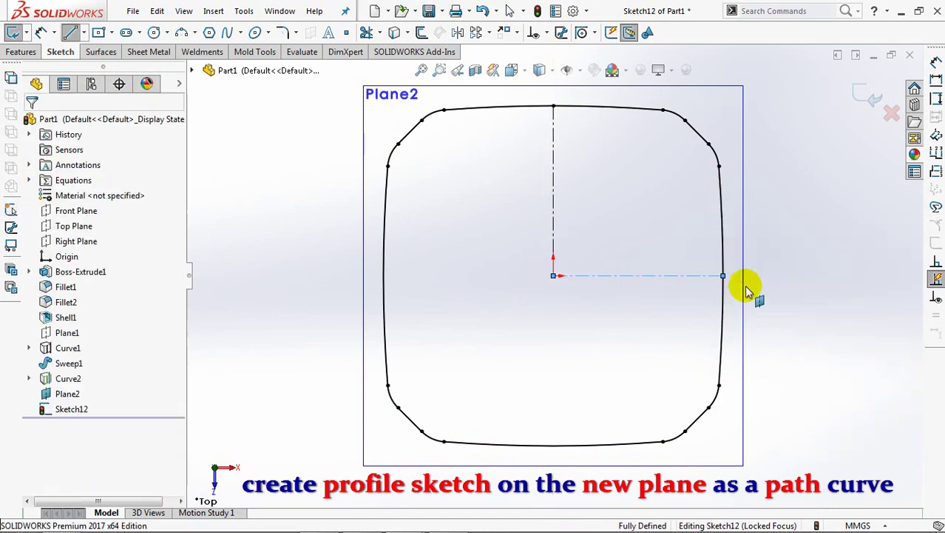
- Draw a slanted line off the right side at 25° to the horizontal centerline
left_click(70, 33)
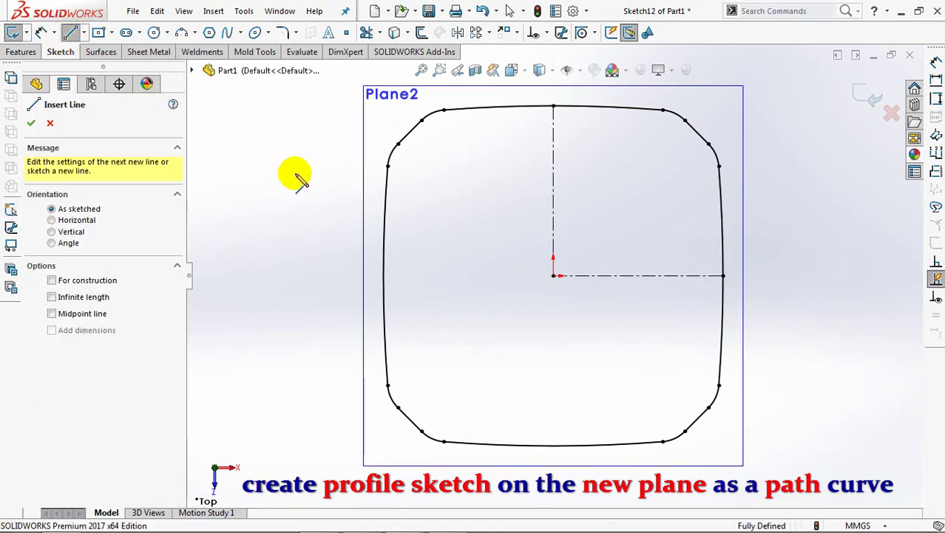
left_click(754, 235)
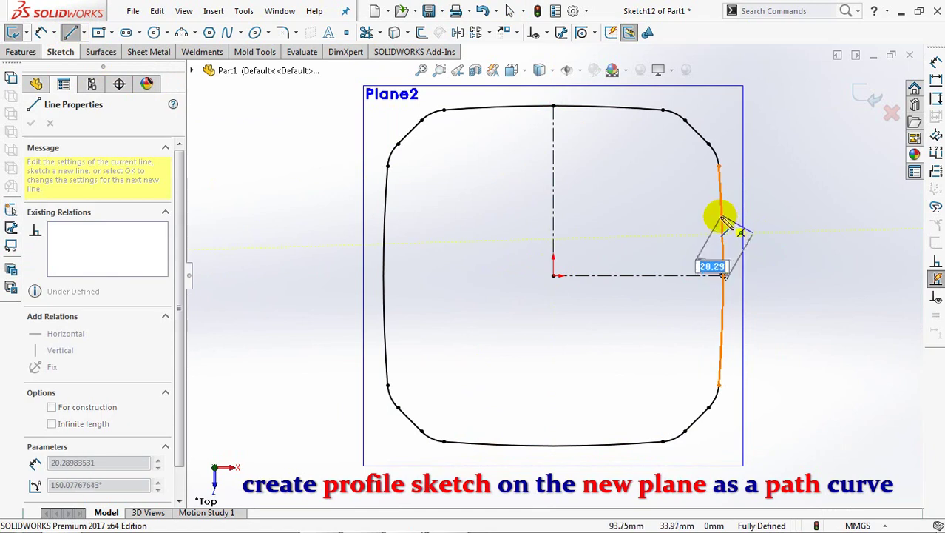
left_click(723, 220)
key("Escape")
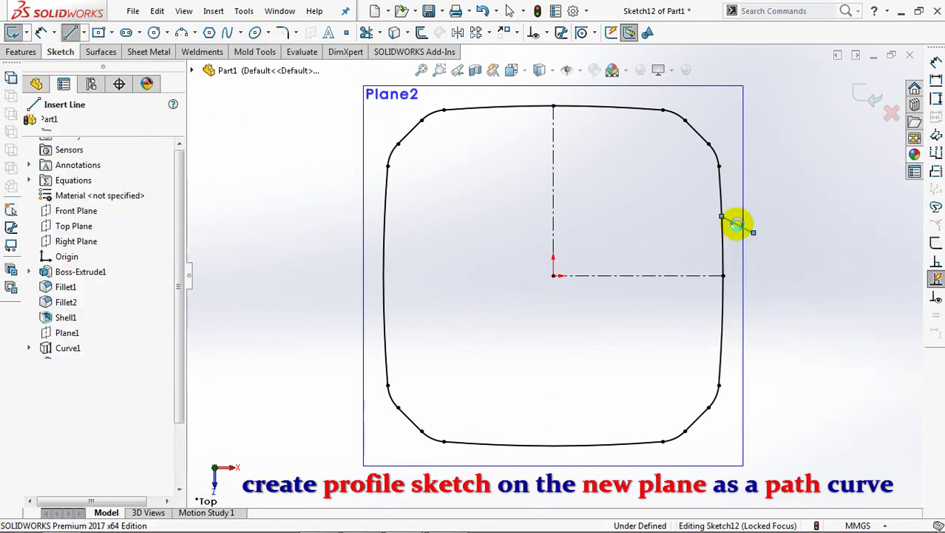
left_click(41, 33)
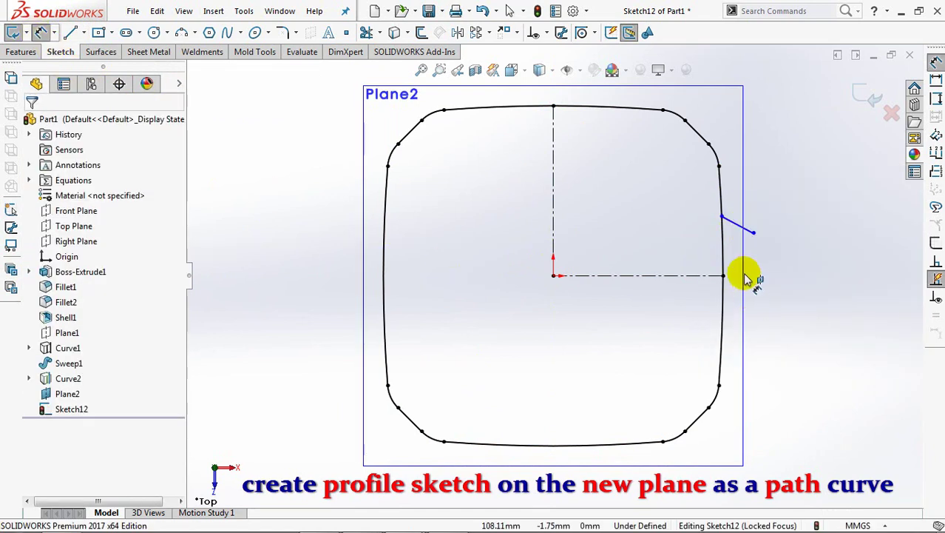
left_click(743, 232)
left_click(679, 275)
left_click(642, 235)
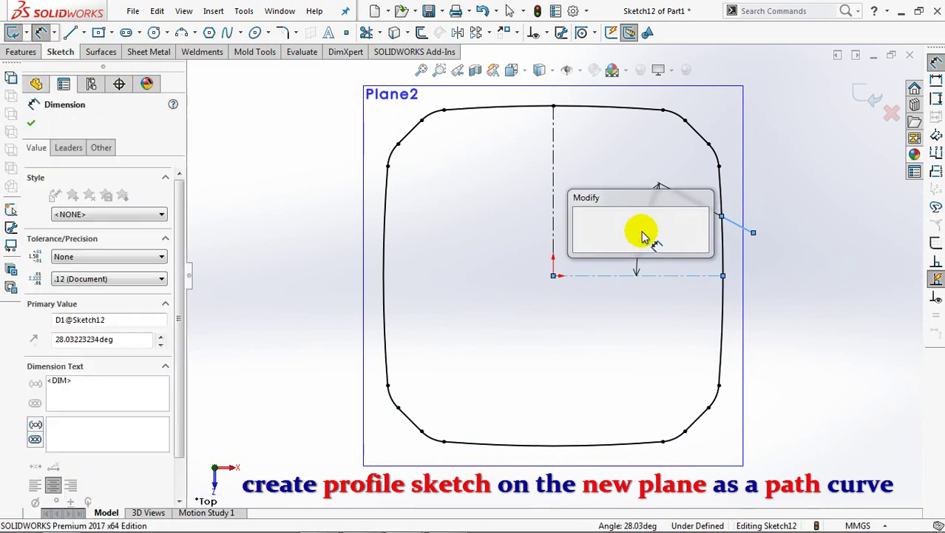
type("25")
left_click(585, 224)
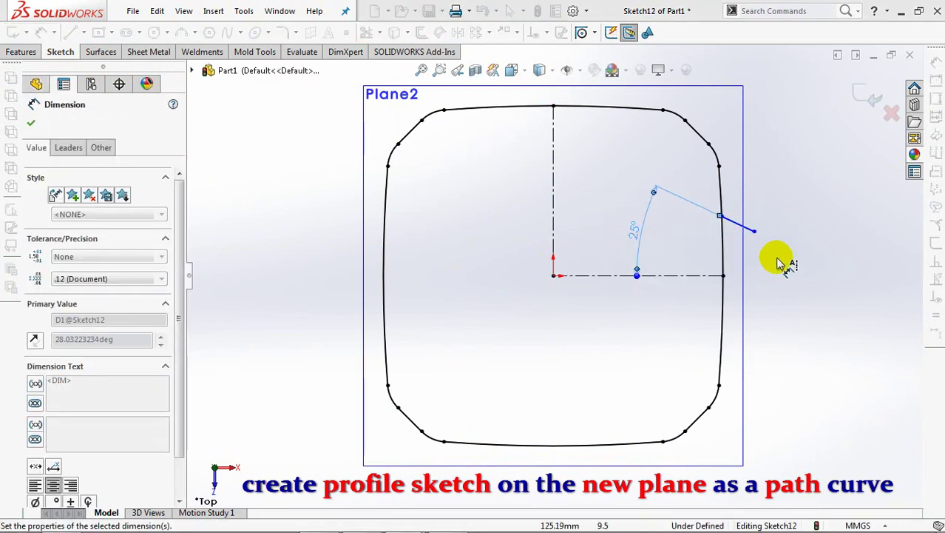
- Add the 13 mm horizontal offset and 46 mm vertical distance to fully define the line
left_click(723, 275)
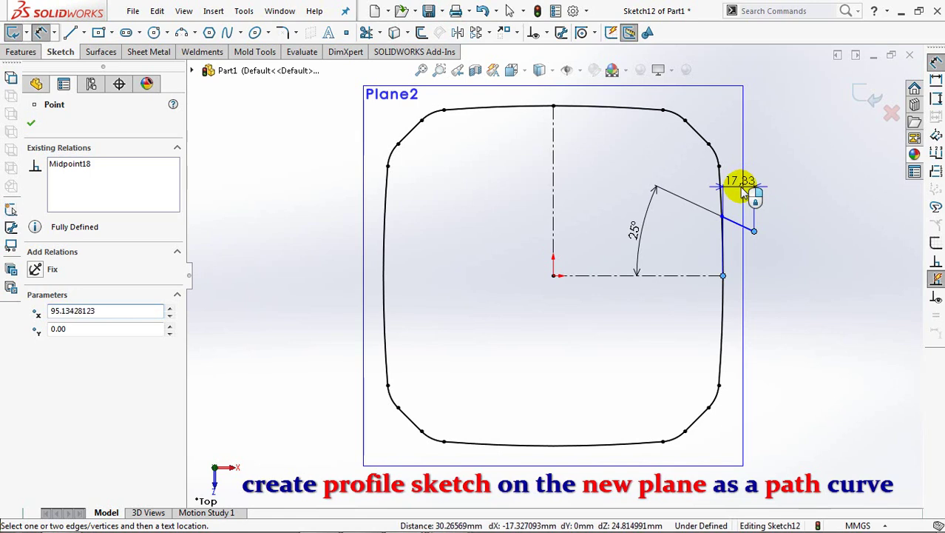
left_click(743, 191)
left_click(681, 180)
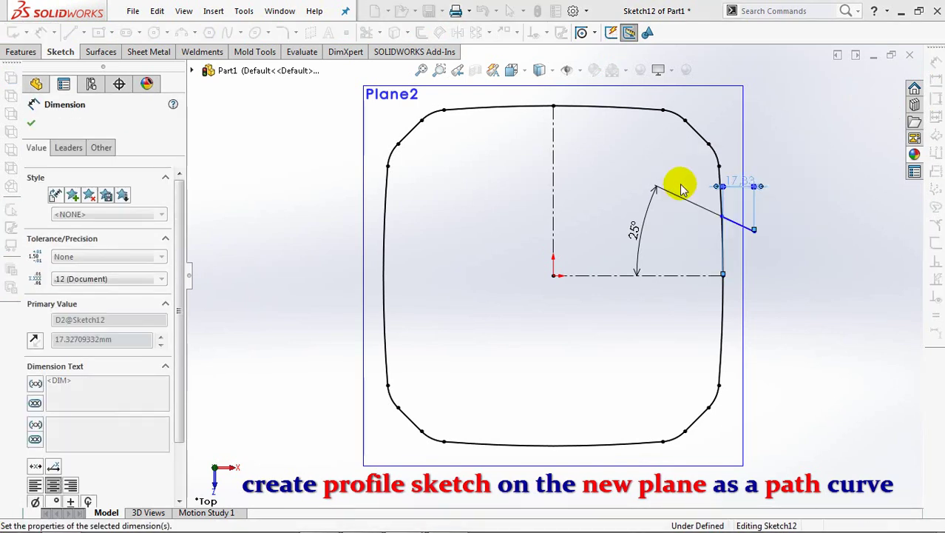
left_click(807, 231)
left_click(722, 216)
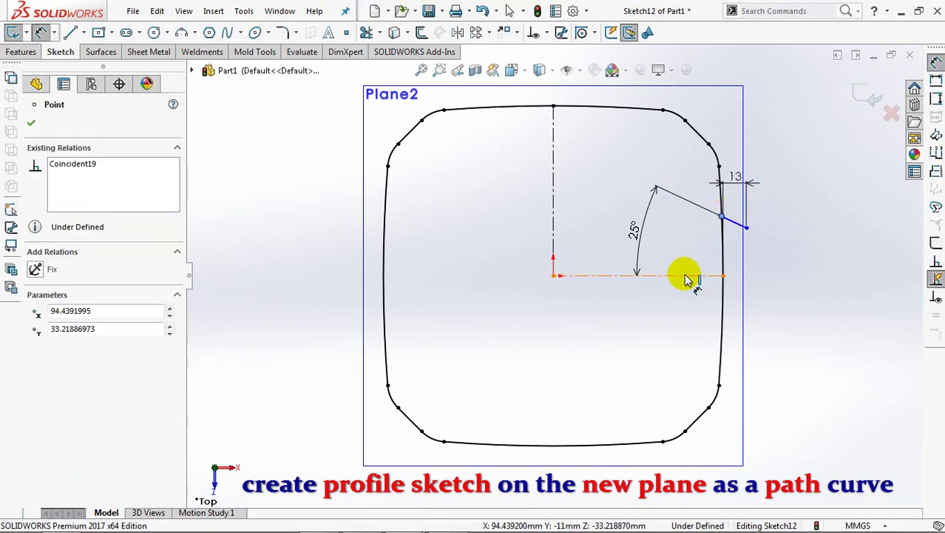
left_click(685, 277)
left_click(797, 283)
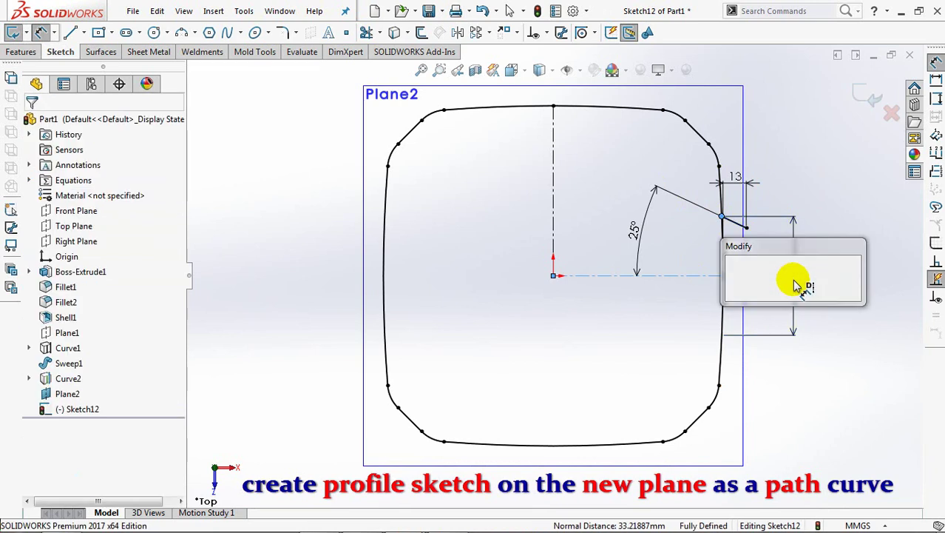
type("46")
left_click(734, 271)
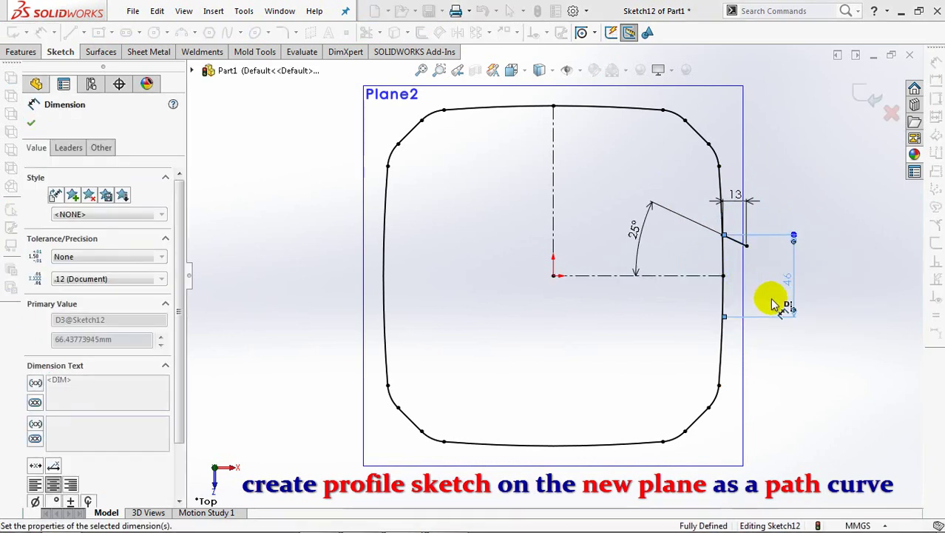
key("Escape")
left_click(62, 54)
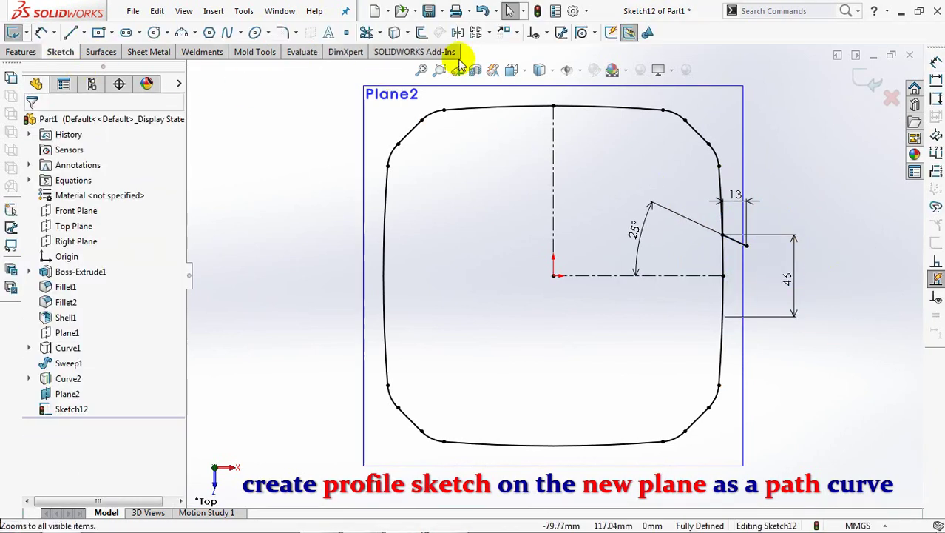
left_click(458, 33)
- Mirror the slanted line to the left about the vertical centerline
left_click(724, 243)
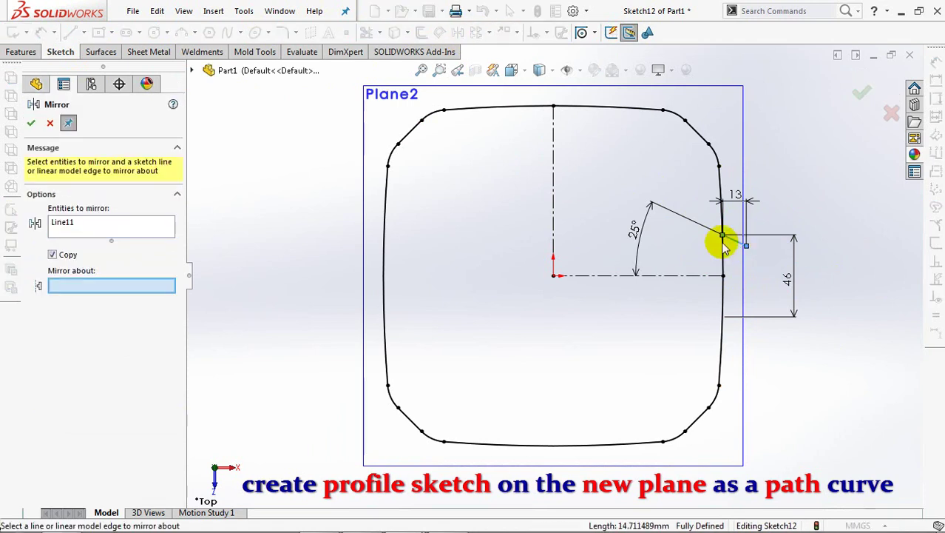
right_click(553, 213)
left_click(29, 124)
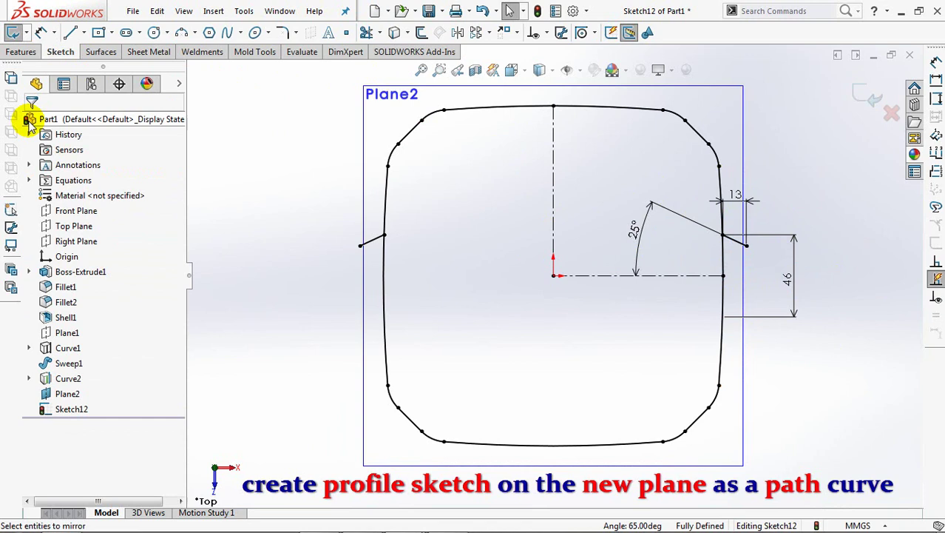
- Trim the profile on the left side, accepting the lost relation
left_click(364, 34)
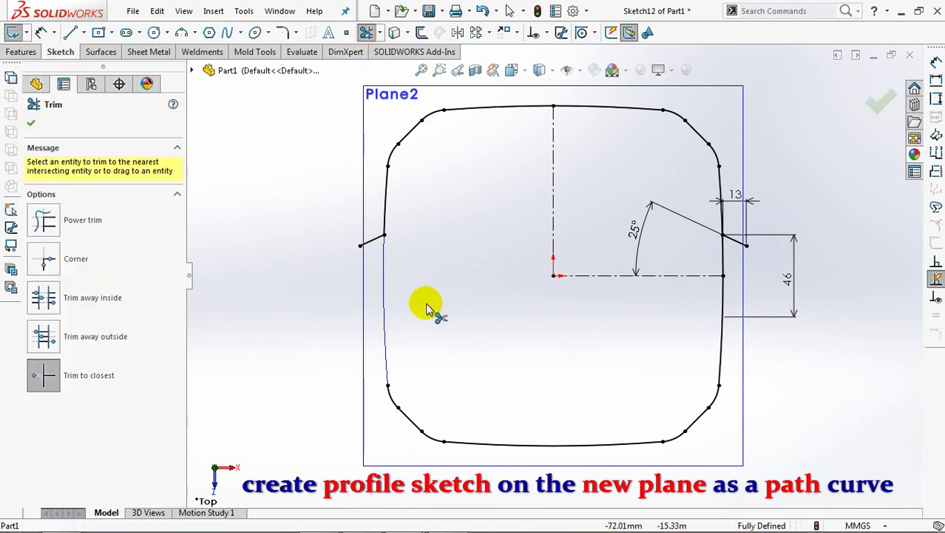
left_click(726, 262)
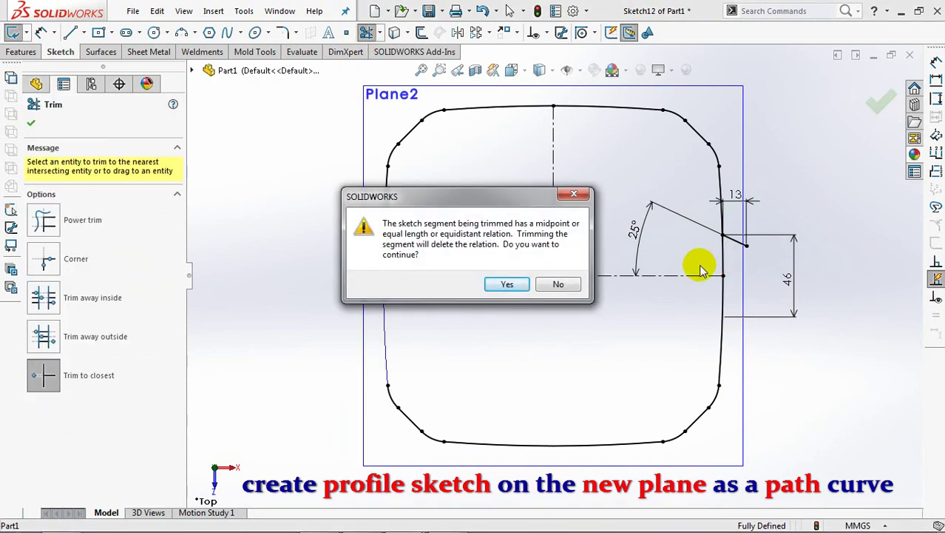
left_click(507, 284)
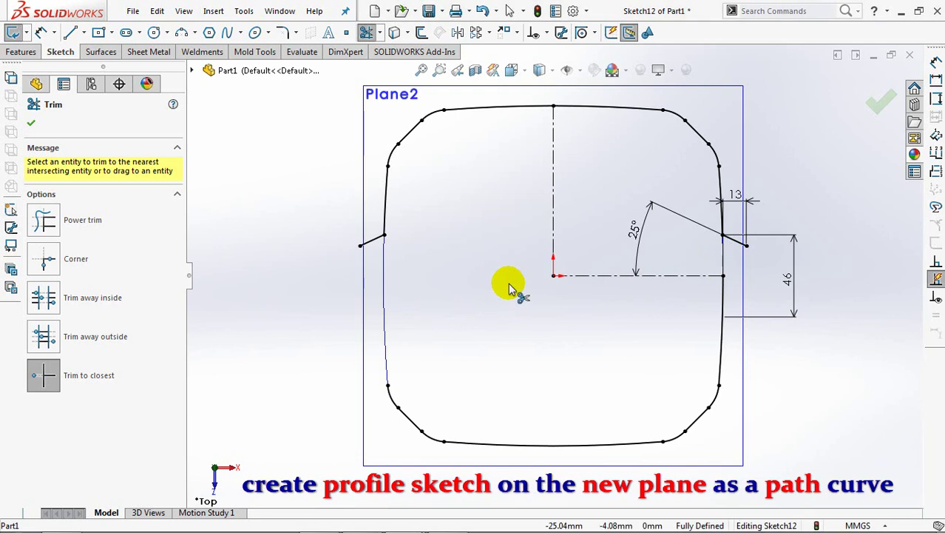
left_click(32, 125)
- Round both tab corners with 12 mm sketch fillets and exit Sketch12
left_click_drag(786, 469, 361, 353)
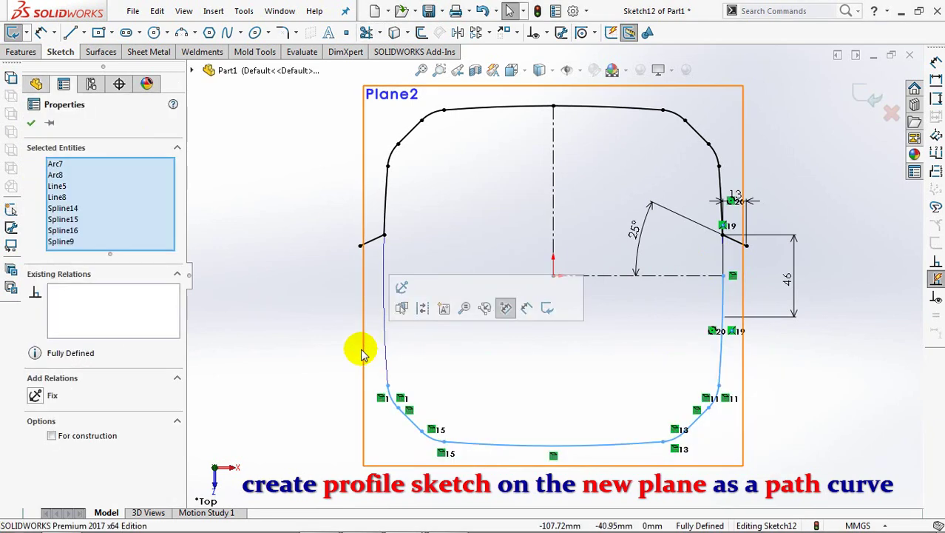
left_click(444, 307)
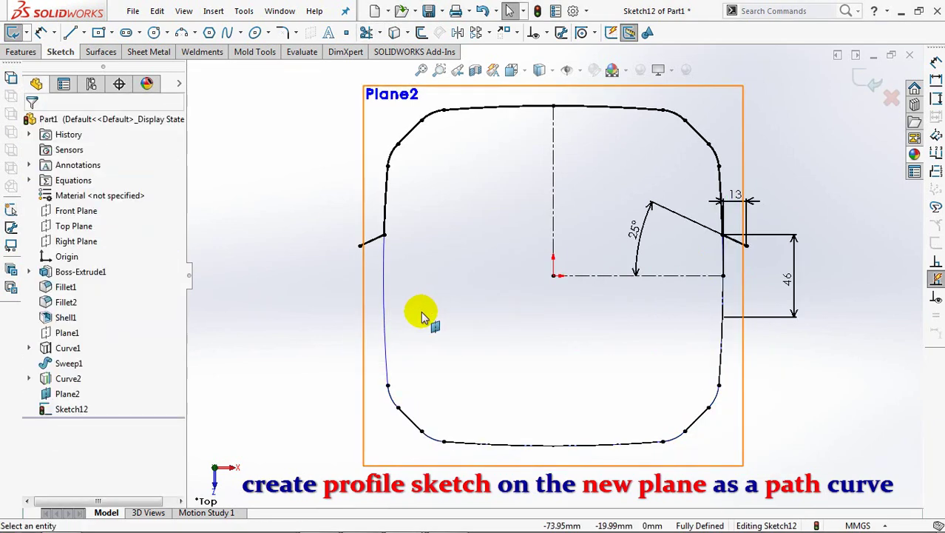
left_click(284, 32)
type("12")
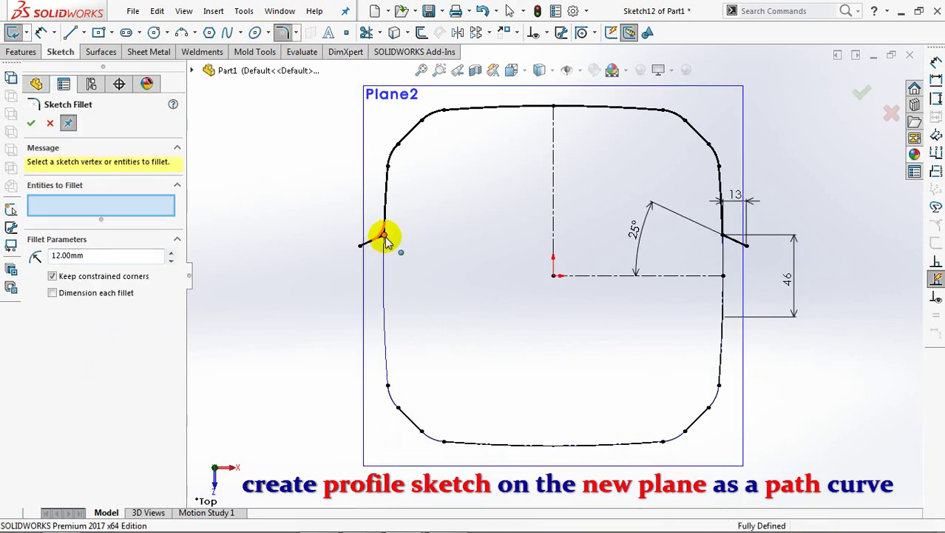
left_click(384, 236)
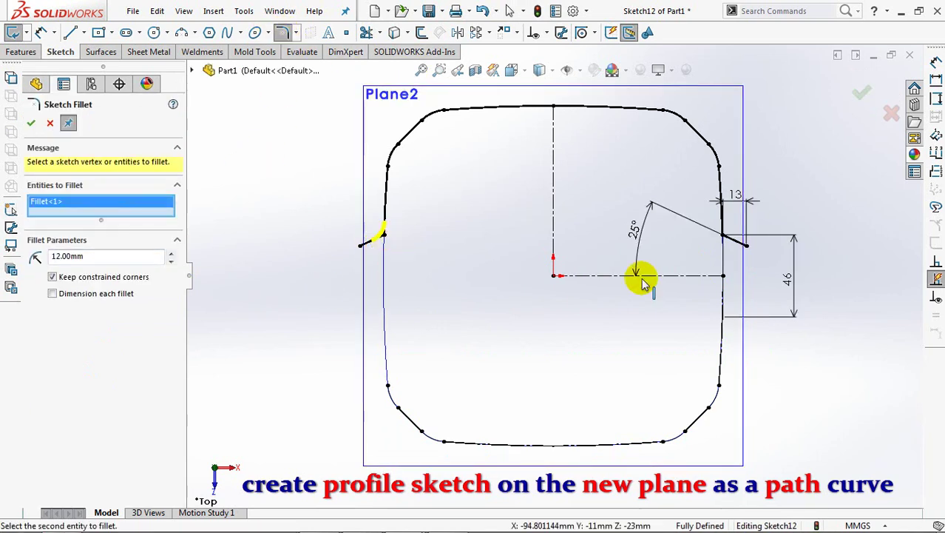
left_click(725, 235)
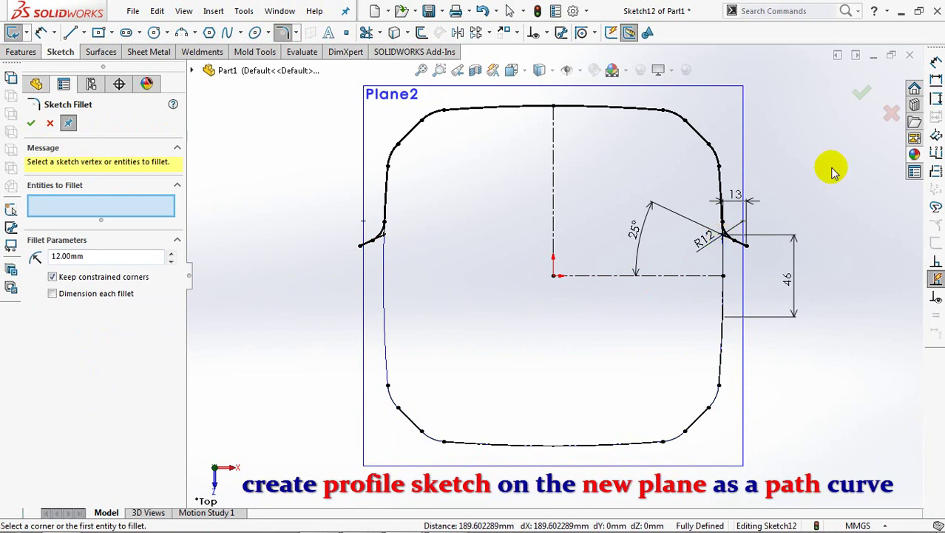
left_click(856, 104)
left_click(858, 100)
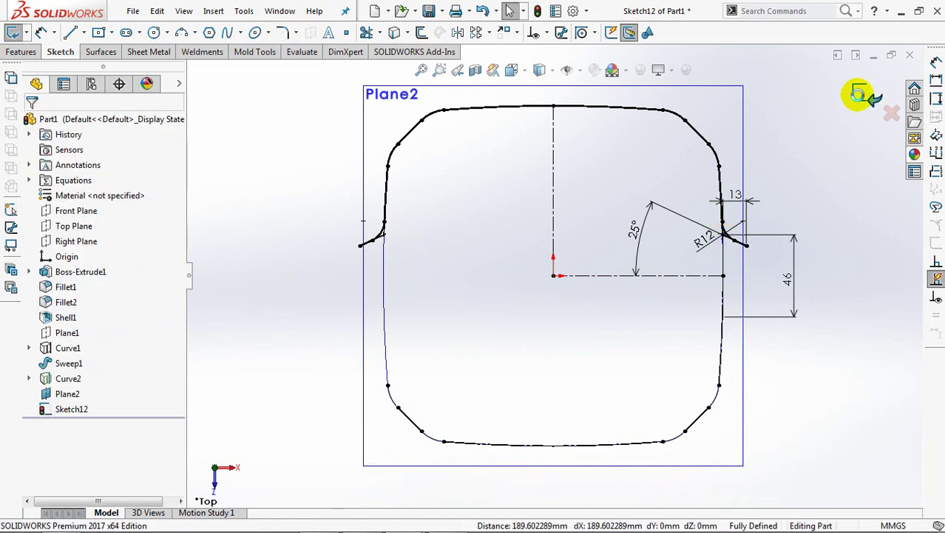
left_click(832, 217)
- Show Boss-Extrude1 again and start Sketch13 on the Right Plane
key("ctrl+7")
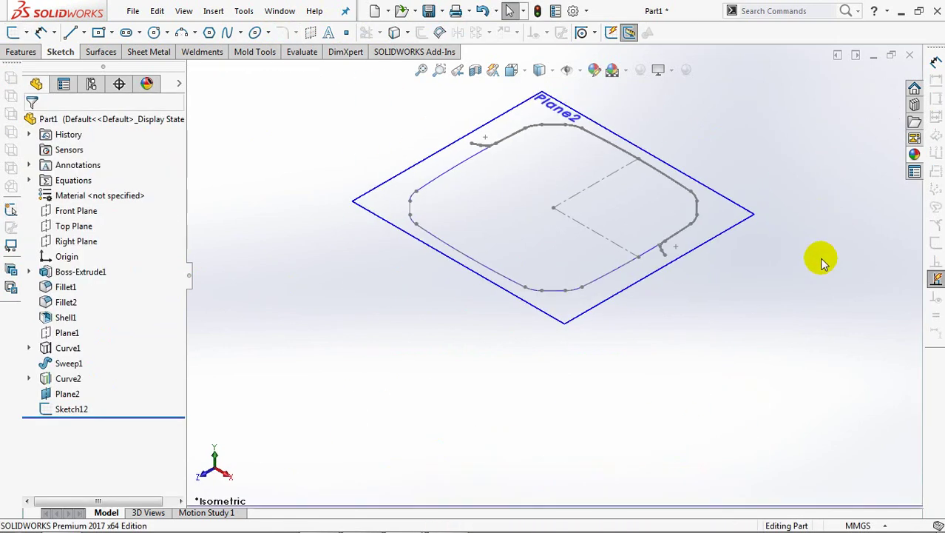
left_click(92, 271)
left_click(95, 252)
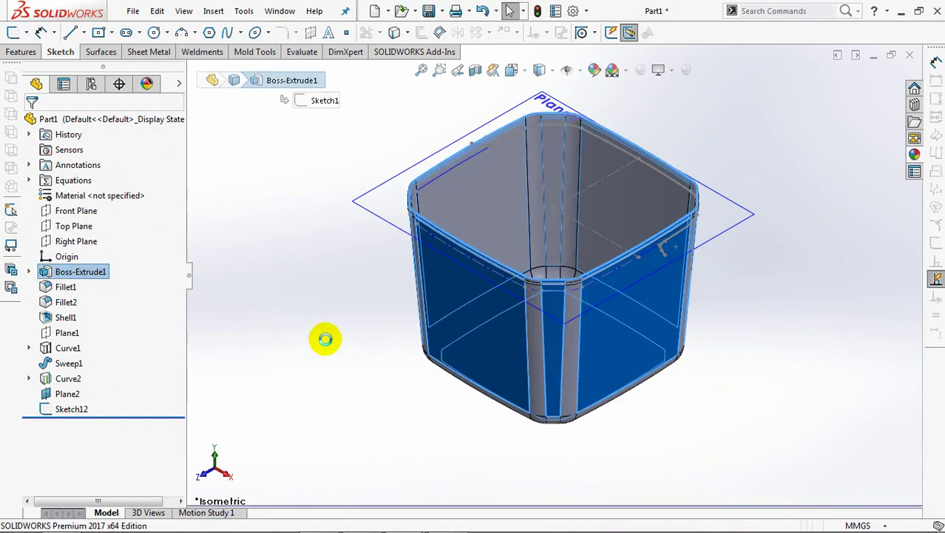
left_click(71, 243)
left_click(74, 222)
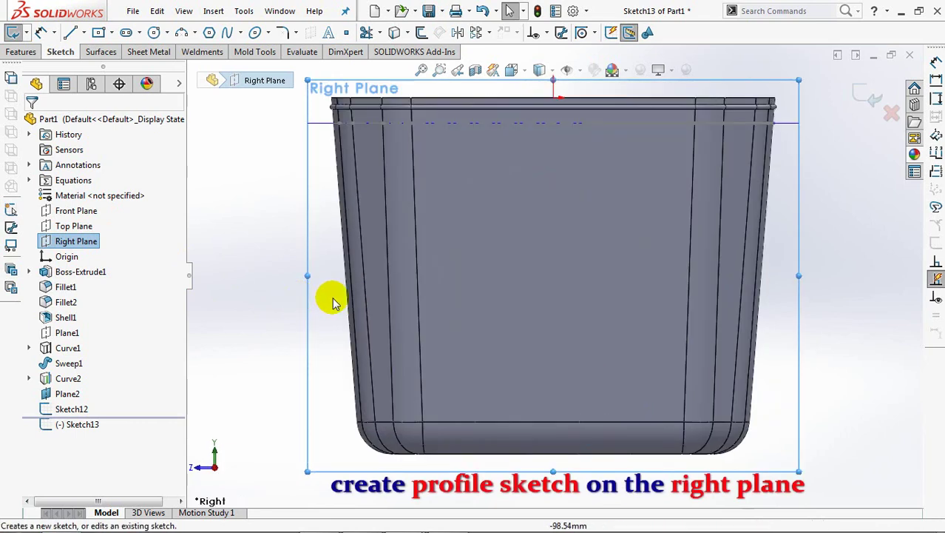
middle_click_drag(843, 256, 812, 291)
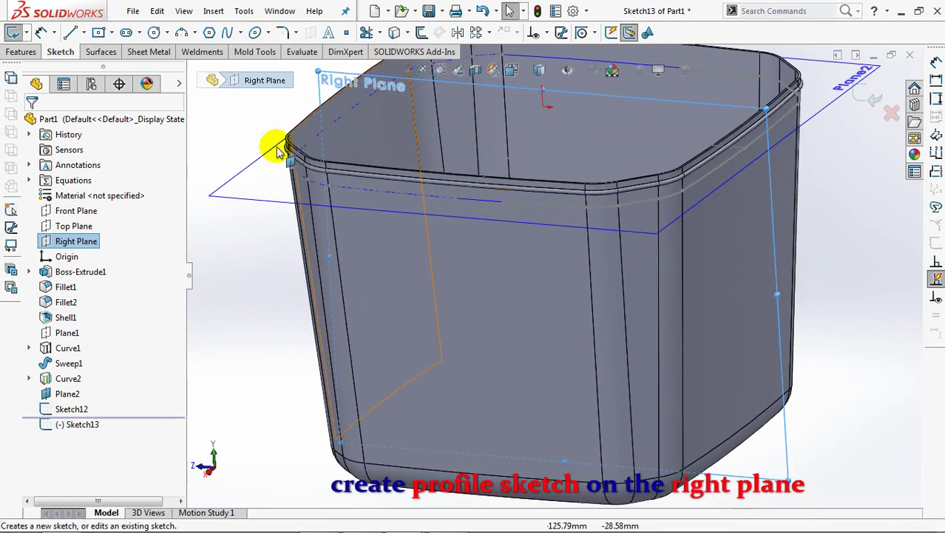
- Convert the container's vertical silhouette edge into a 135.6 mm sketch line
left_click(395, 34)
left_click(744, 205)
right_click(745, 204)
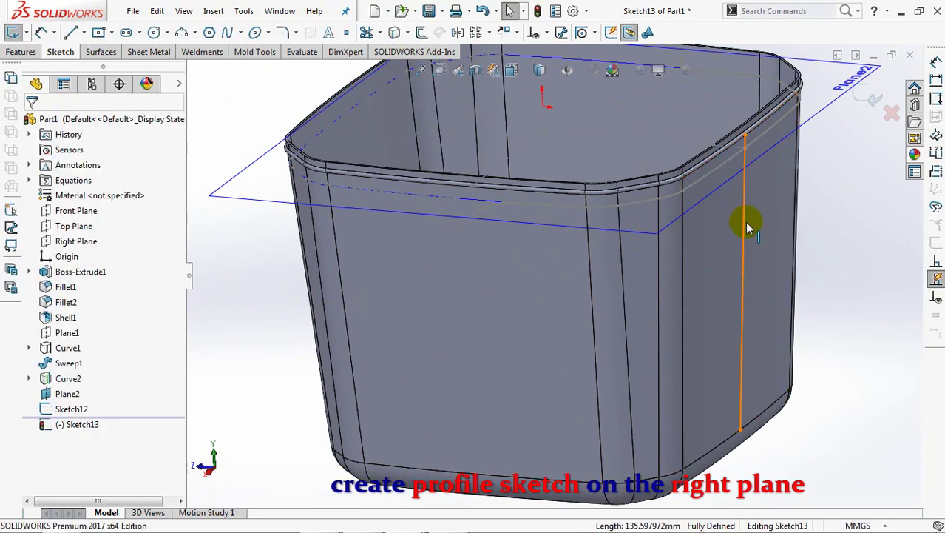
left_click(744, 220)
left_click(814, 218)
left_click(847, 220)
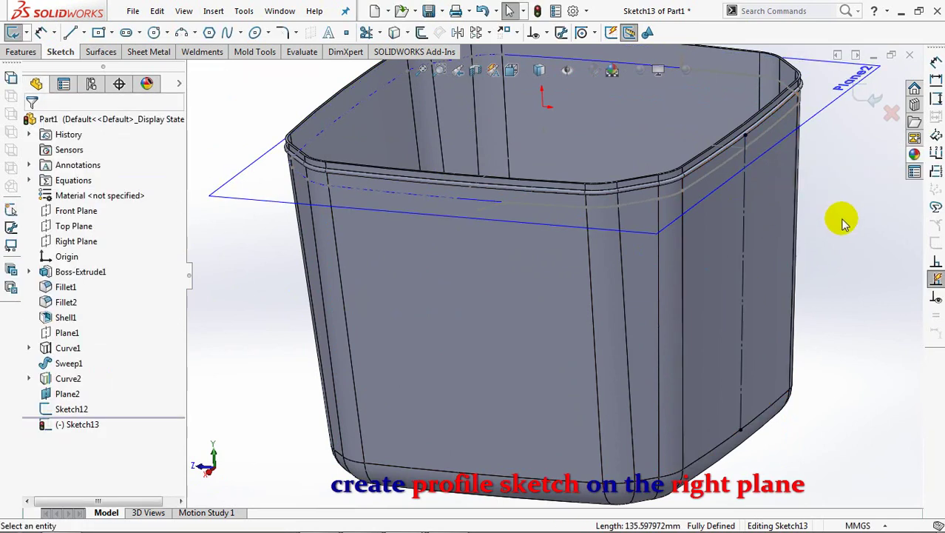
- View the part from the right and zoom in on the rim's right end
key("ctrl+4")
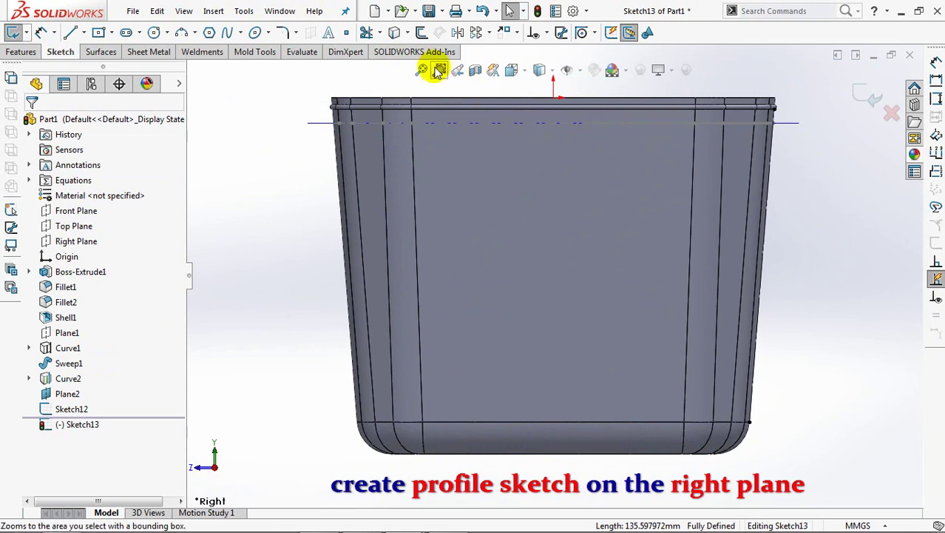
left_click(439, 69)
left_click_drag(731, 103, 814, 158)
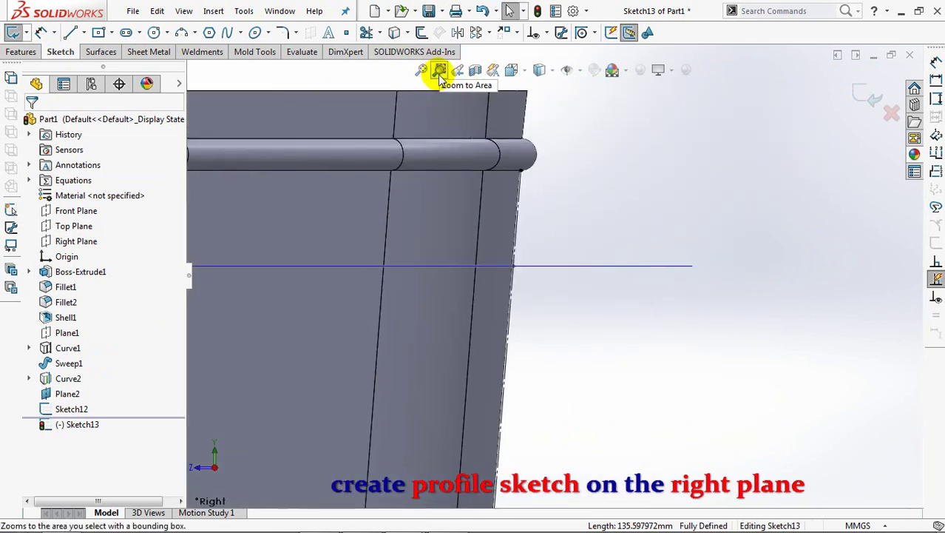
- Draw a corner rectangle against the container's outer wall
left_click(99, 32)
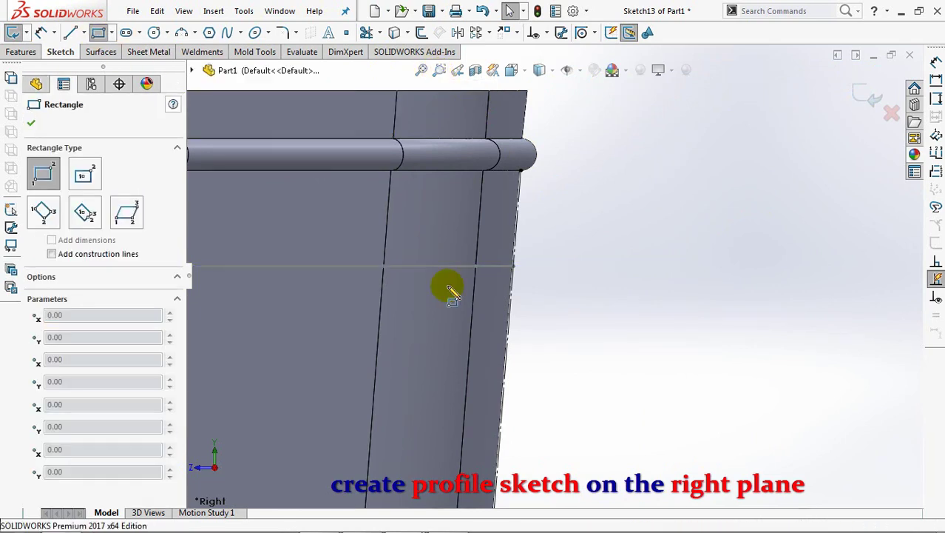
left_click(503, 268)
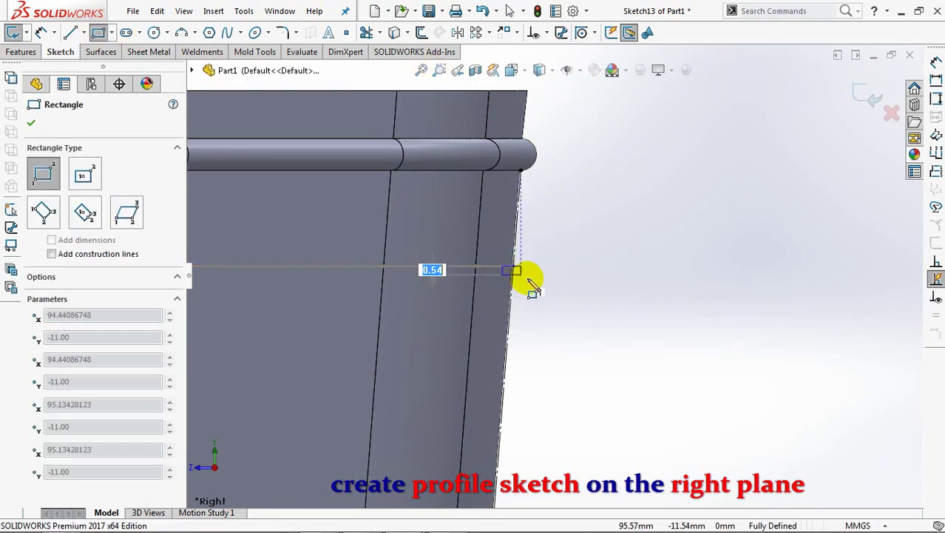
left_click(577, 333)
right_click(577, 334)
left_click(599, 342)
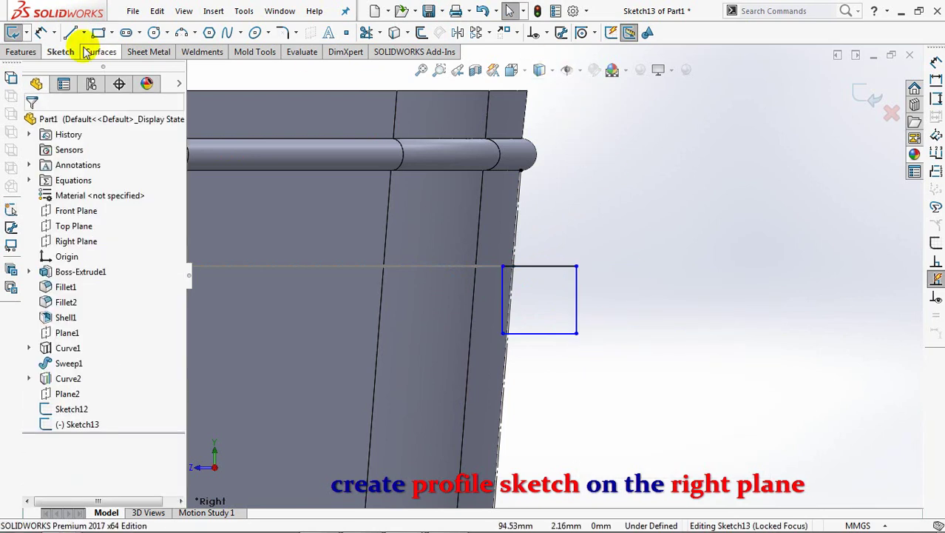
- Dimension the rectangle 3.50 mm tall and 4 mm wide
left_click(578, 306)
left_click(631, 304)
type("3.5")
key("Return")
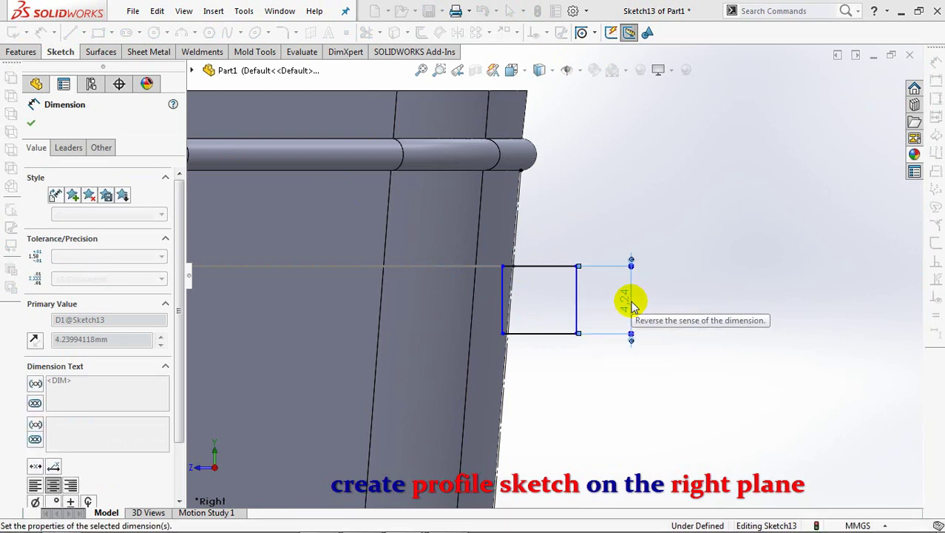
left_click(551, 325)
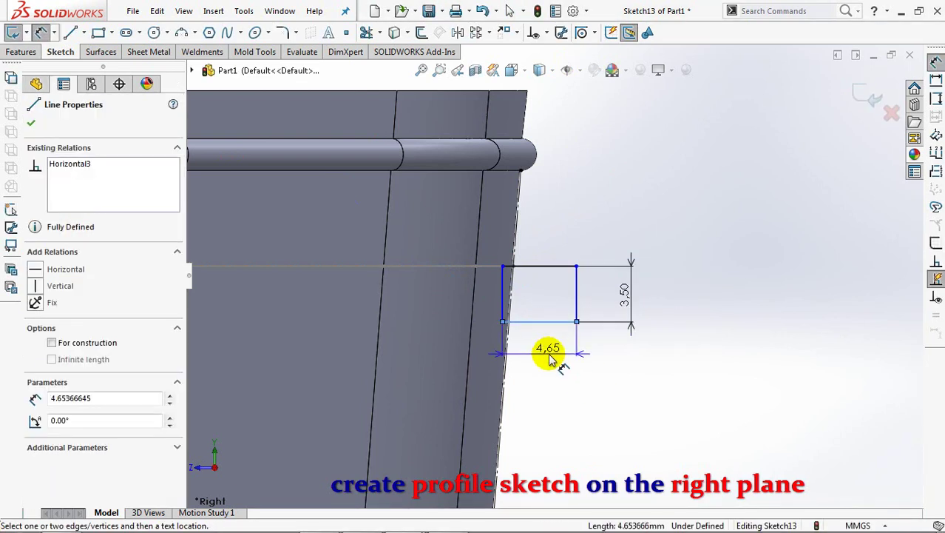
left_click(551, 357)
type("4")
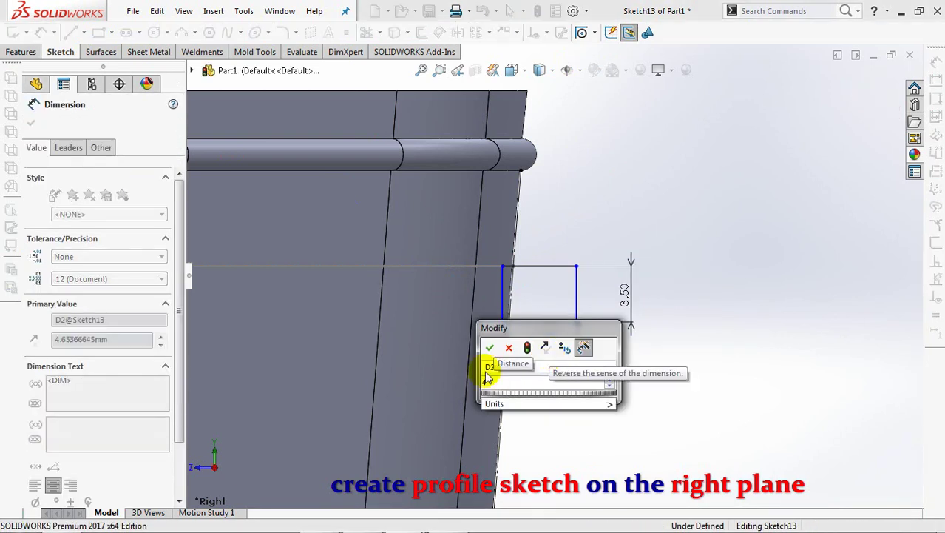
left_click(490, 347)
left_click(592, 399)
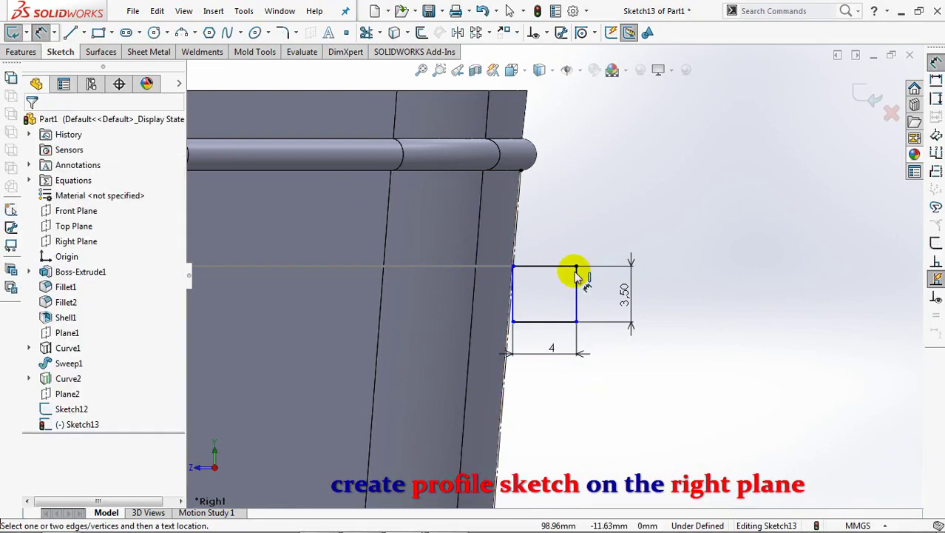
- Make the rectangle's bottom-left corner coincident with the container's outer edge
left_click(540, 32)
left_click(559, 65)
left_click(512, 321)
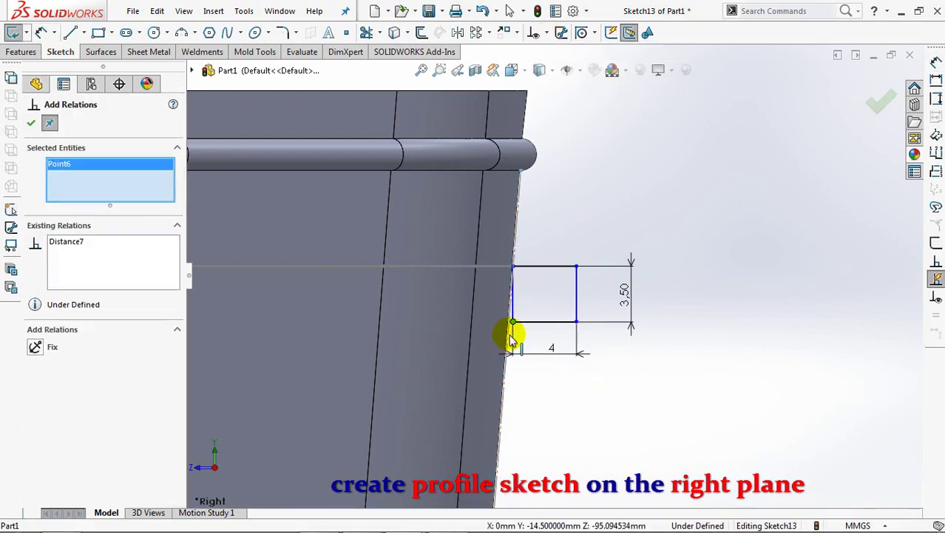
left_click(390, 342)
left_click(30, 362)
left_click(31, 123)
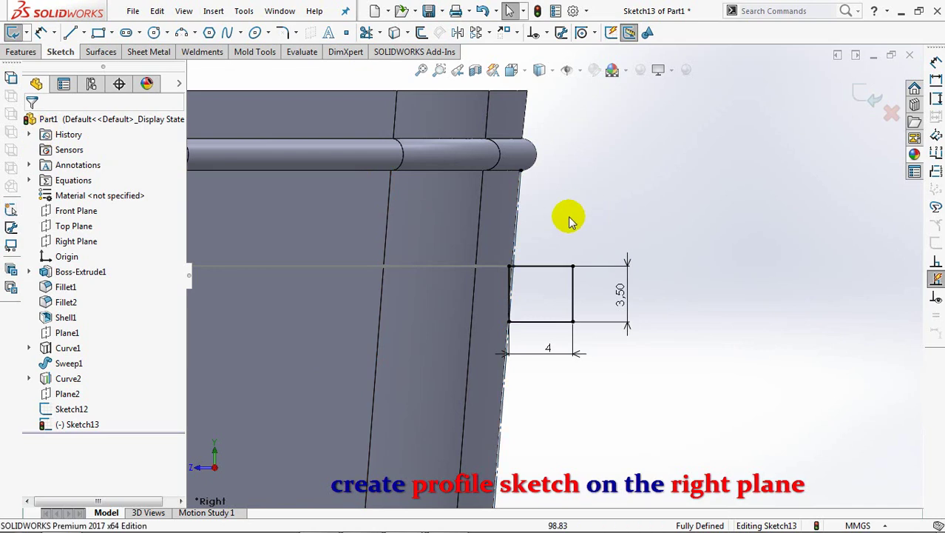
scroll(483, 249, "down", 2)
scroll(483, 286, "down", 2)
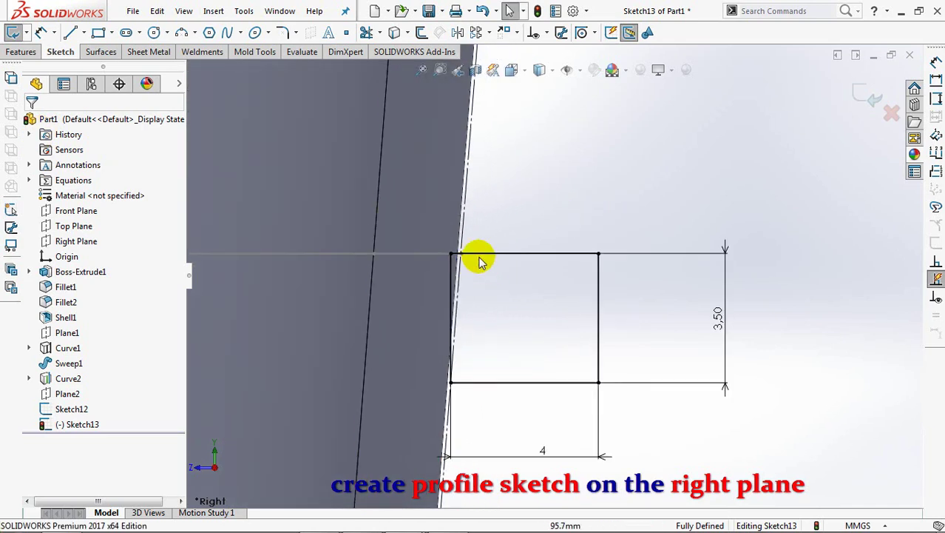
- Draw a 3-point arc from the top line to the bottom-right corner, tangent to the top line
left_click(181, 33)
left_click(481, 255)
left_click(599, 383)
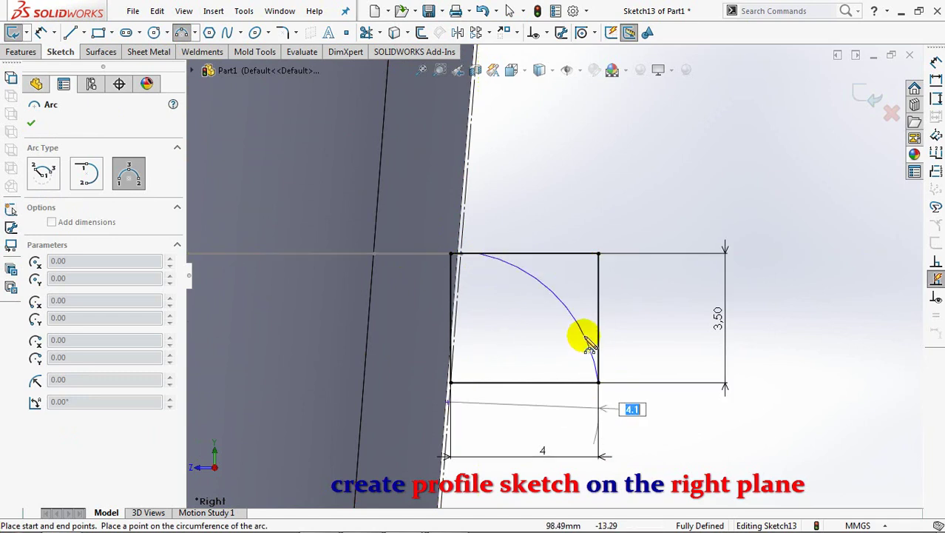
left_click(569, 317)
left_click(540, 33)
left_click(577, 66)
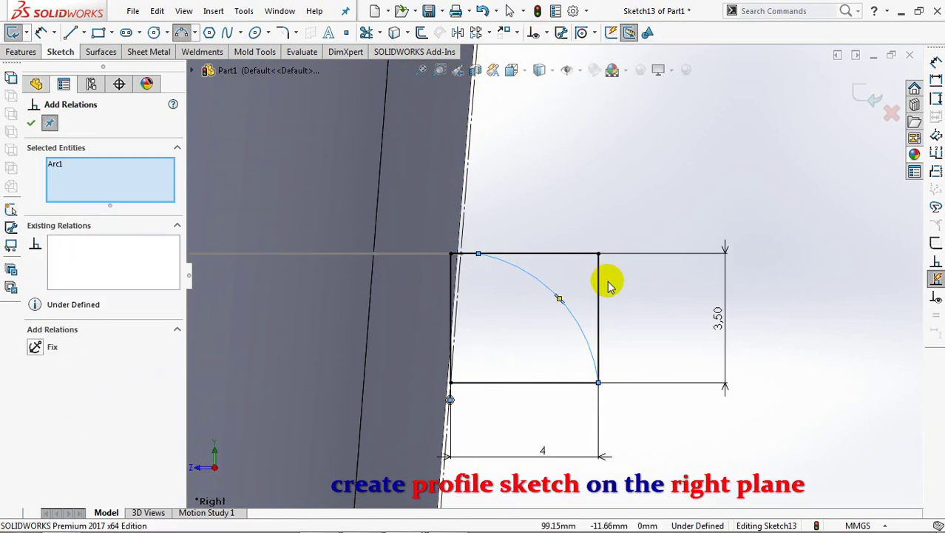
left_click(598, 303)
left_click(511, 254)
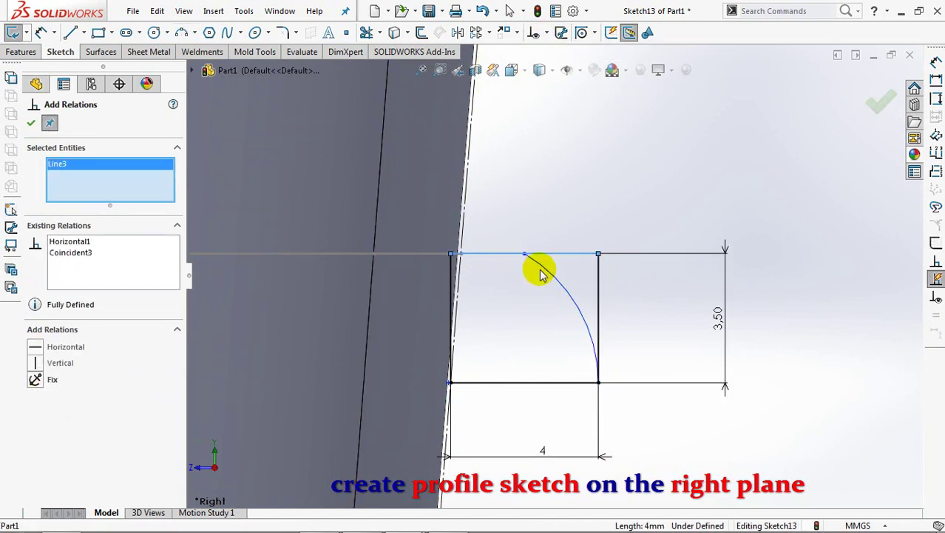
left_click(530, 279)
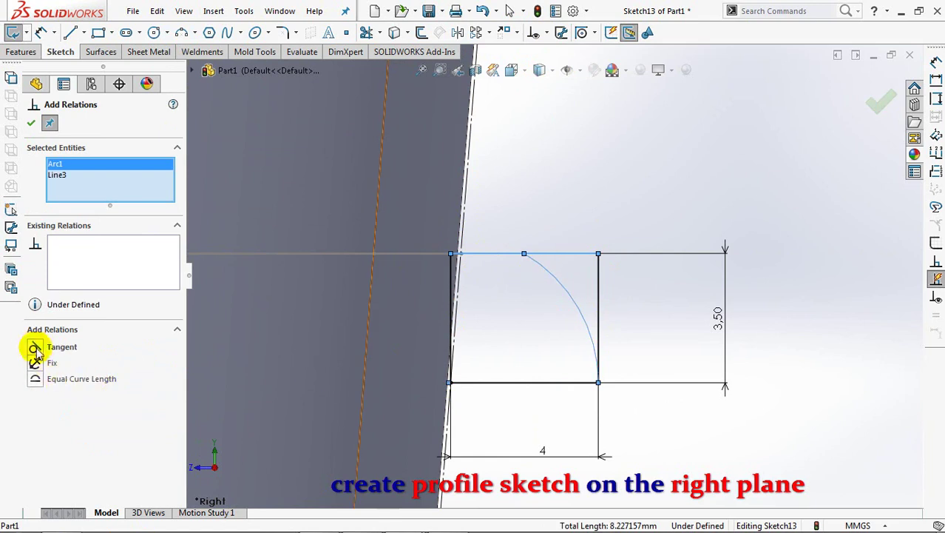
left_click(31, 126)
- Split the top line at the arc's start and make the right side and top-right segment construction
right_click(554, 259)
mouse_move(604, 485)
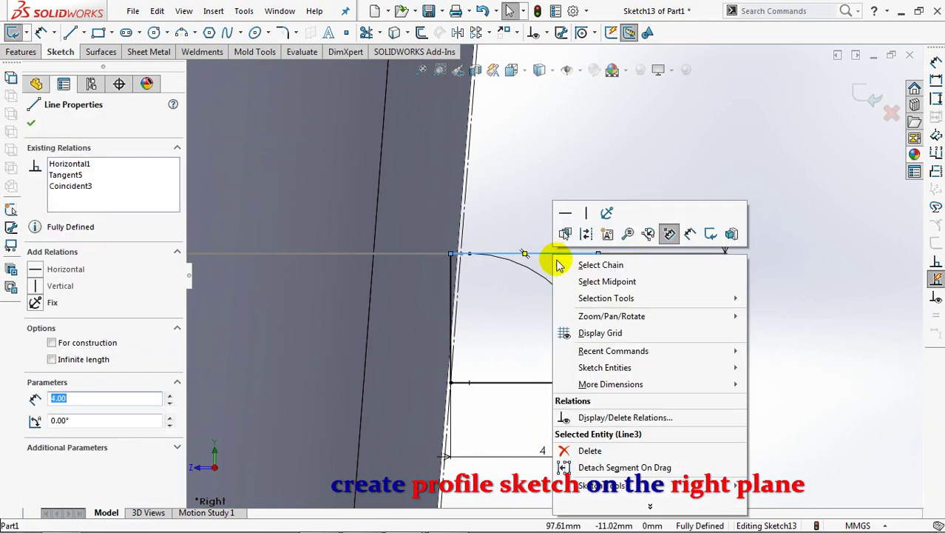
left_click(762, 481)
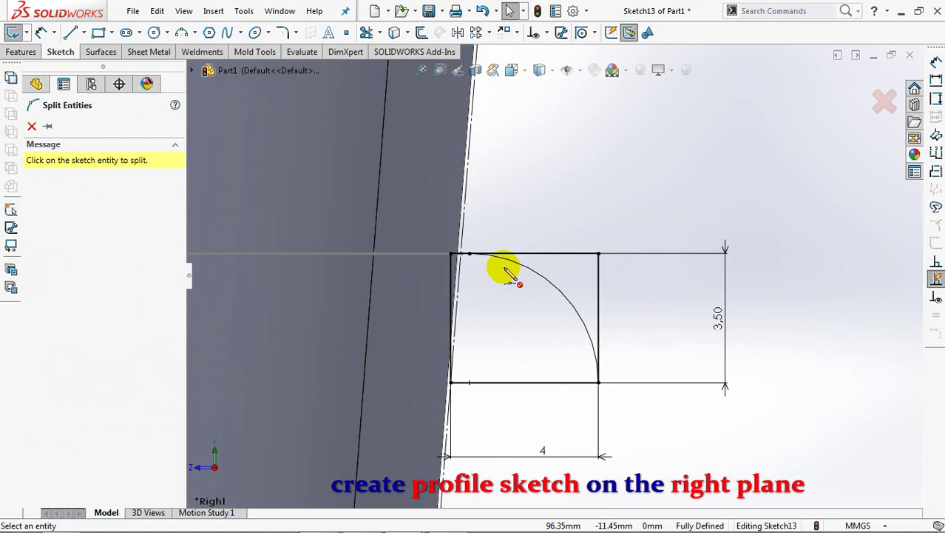
left_click(471, 253)
left_click(53, 131)
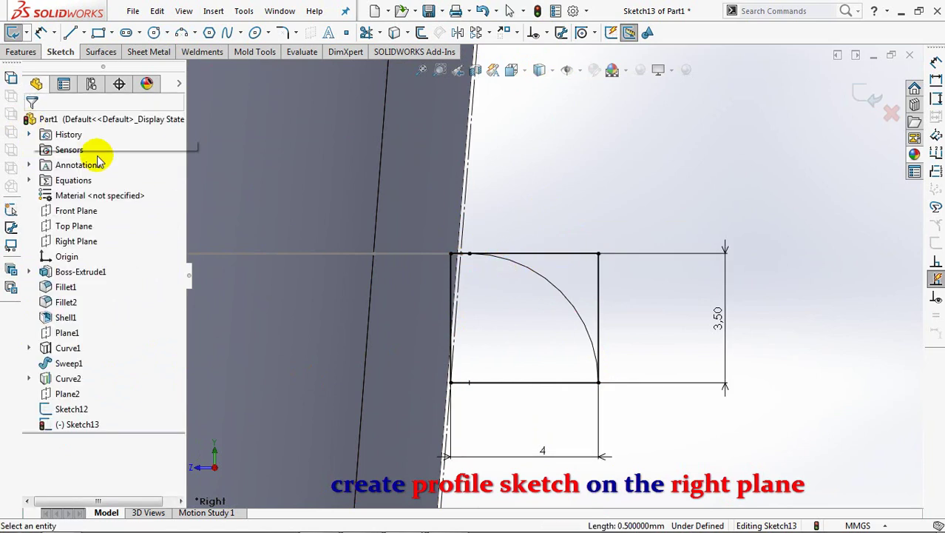
left_click_drag(625, 277, 574, 239)
left_click(640, 202)
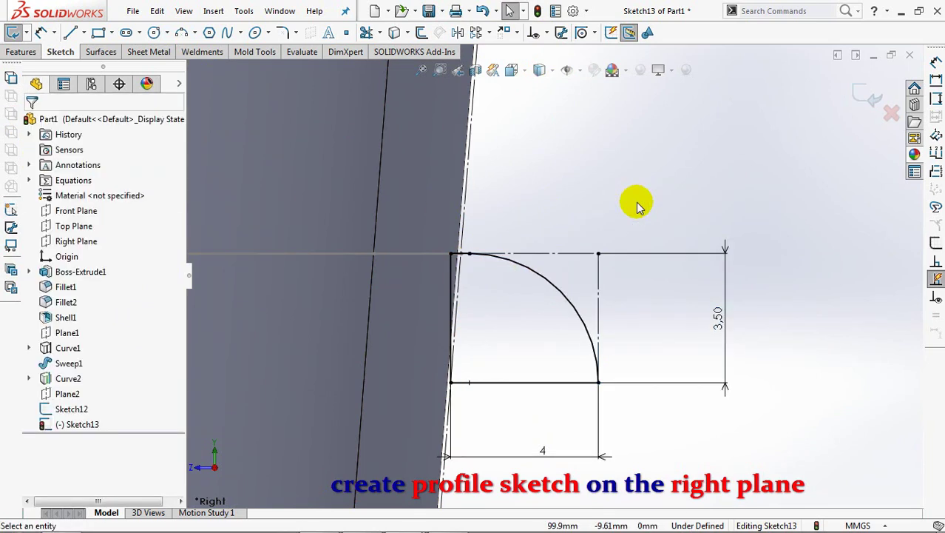
- Offset the container wall edge by 0.50 mm and extend the top and bottom lines to it
left_click(421, 33)
left_click(384, 118)
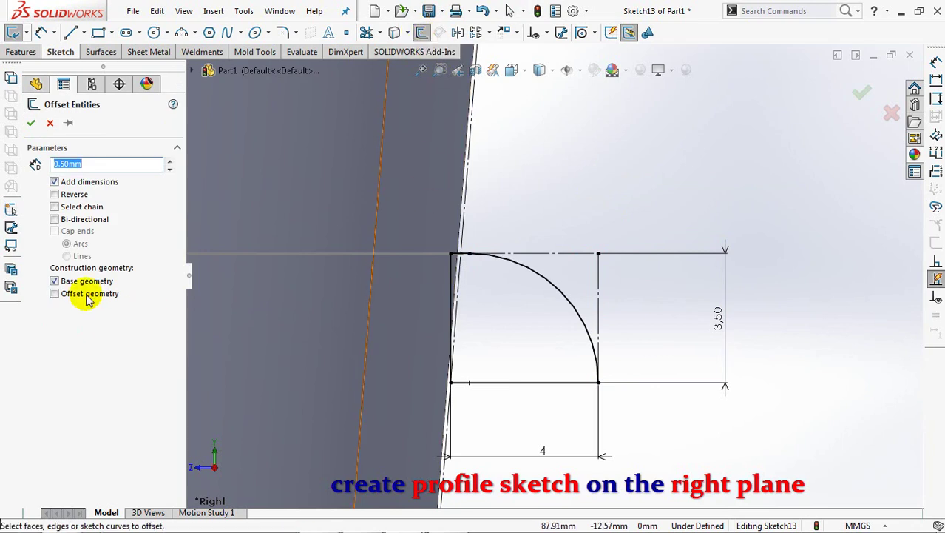
left_click(453, 296)
left_click(446, 259)
left_click(377, 32)
left_click(403, 67)
left_click(451, 254)
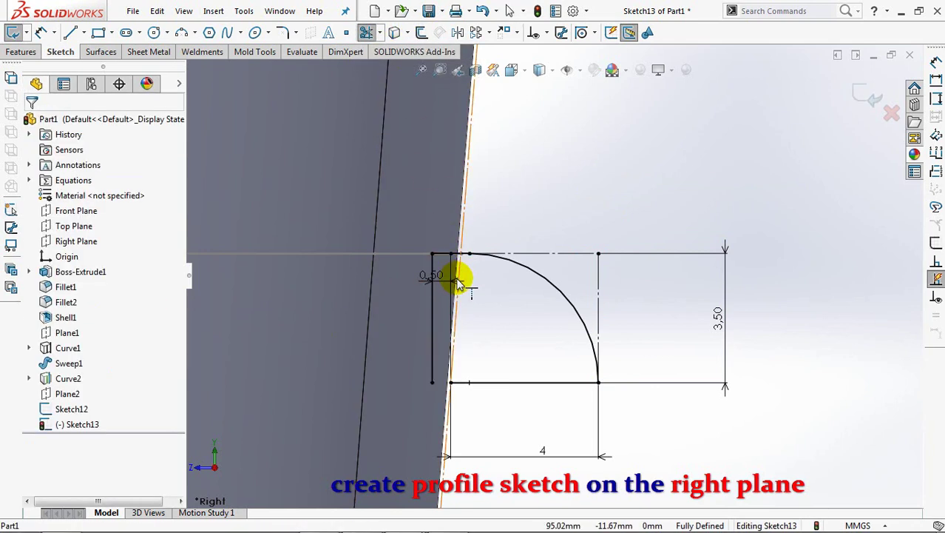
left_click(460, 388)
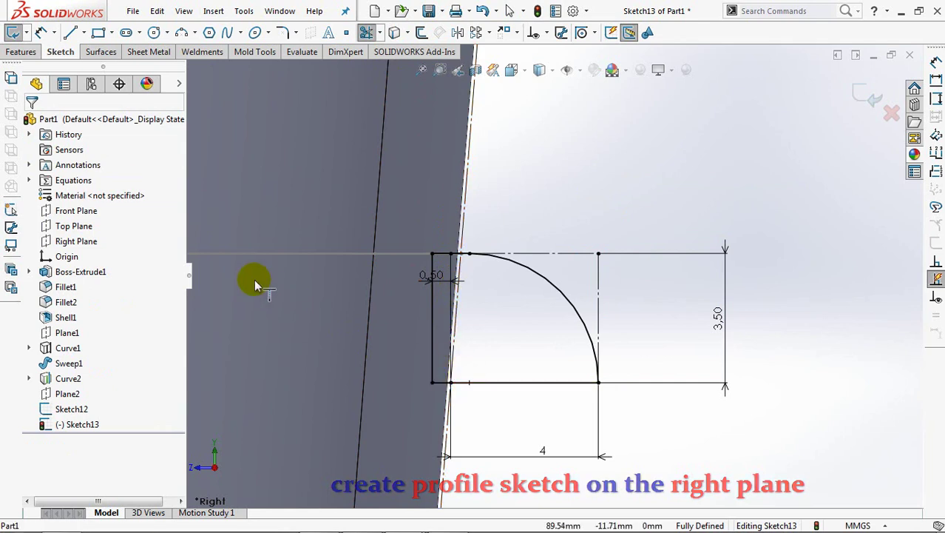
- Exit Sketch13 and sweep it along the Sketch12 path as a separate solid body
left_click(866, 97)
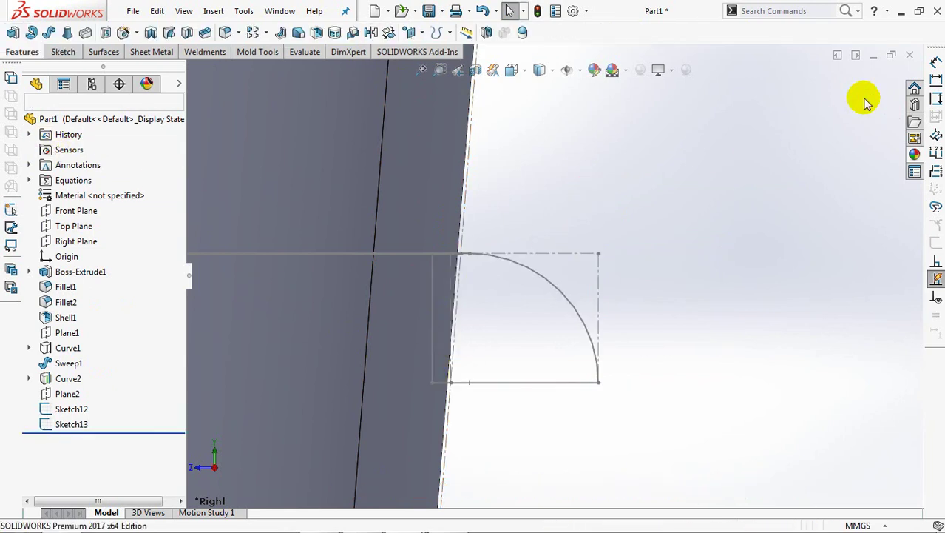
mouse_move(710, 208)
middle_mouse_down()
mouse_move(695, 317)
mouse_move(646, 300)
mouse_move(654, 296)
middle_mouse_up()
left_click(67, 424)
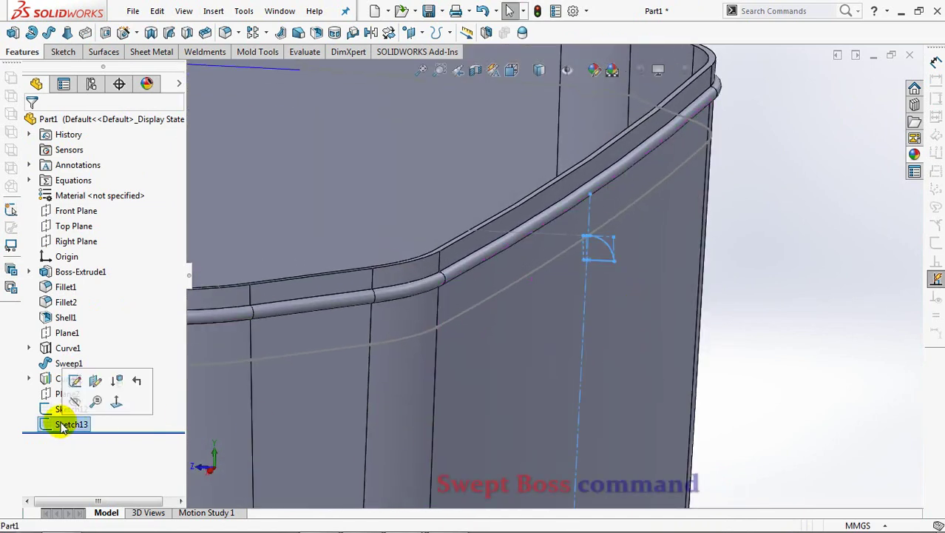
left_click(49, 34)
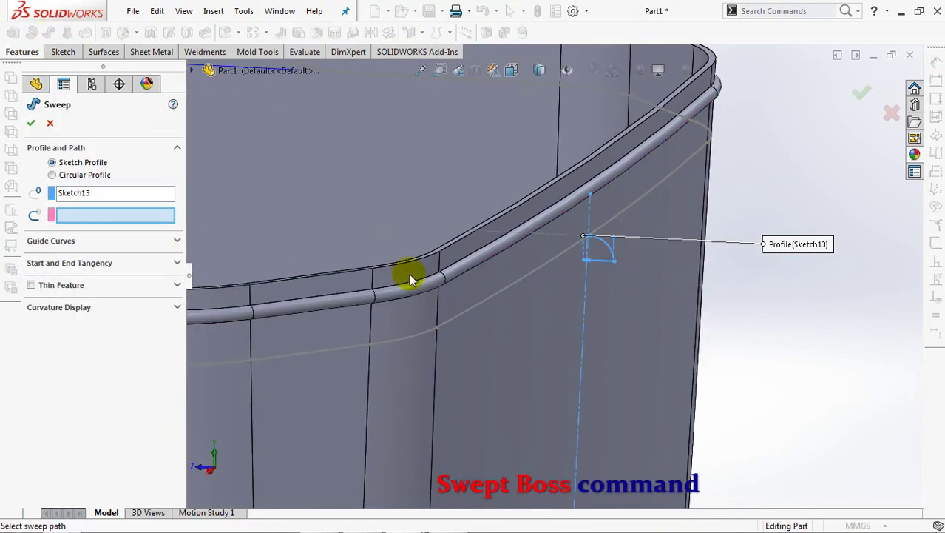
left_click(546, 265)
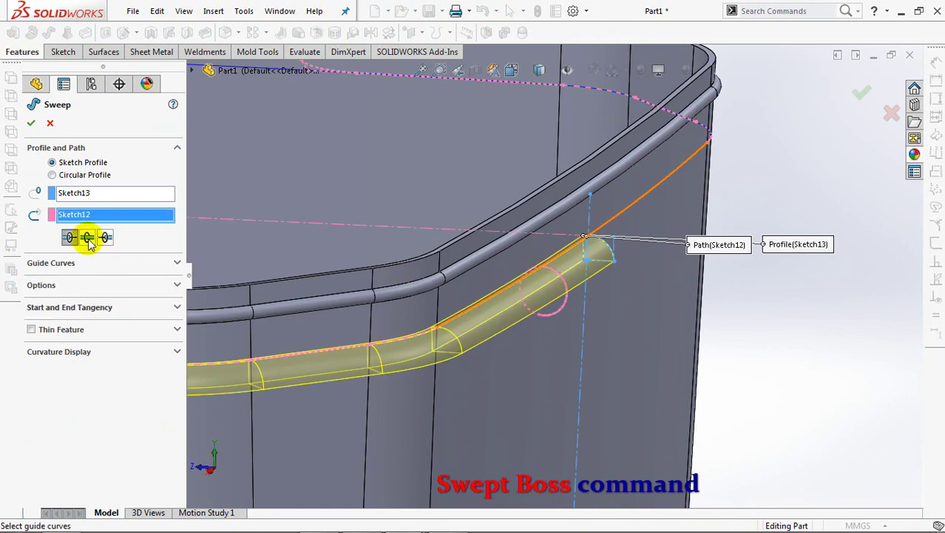
scroll(368, 293, "up", 3)
middle_click_drag(481, 268, 481, 330)
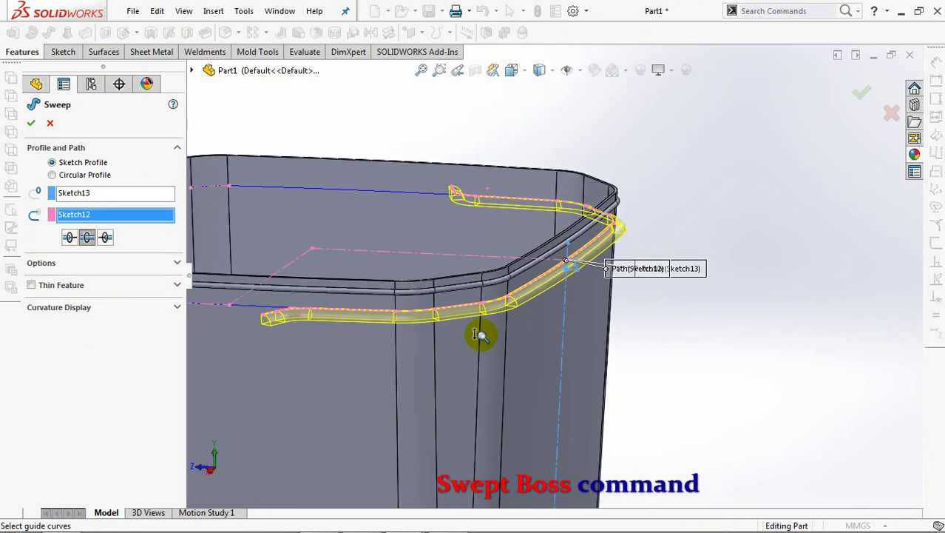
left_click(145, 264)
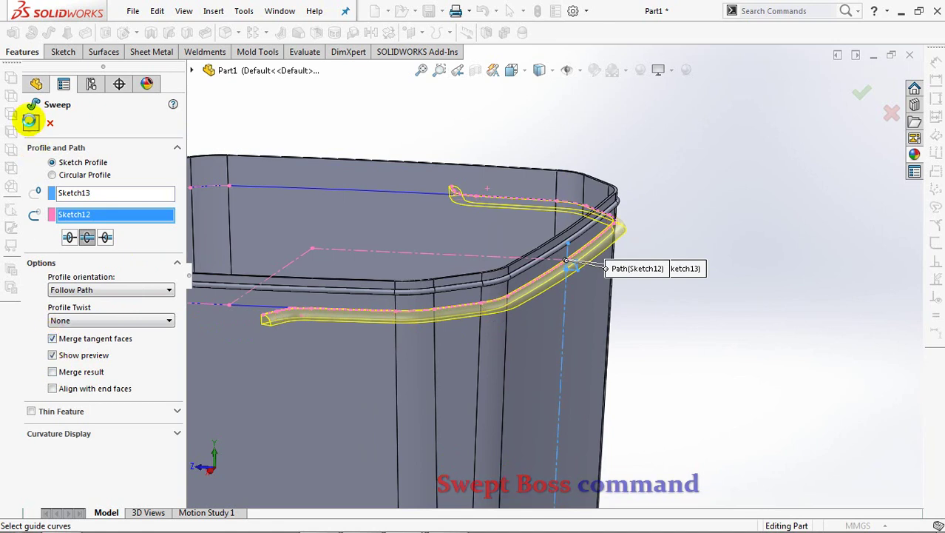
left_click(30, 121)
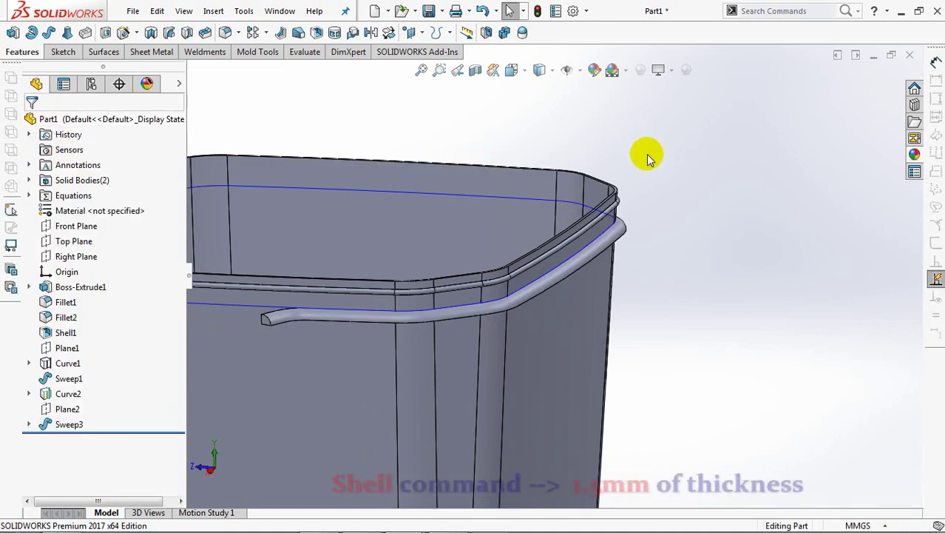
- Shell the swept rim to 1.50 mm with the four tab end faces removed, then view isometric
left_click(316, 32)
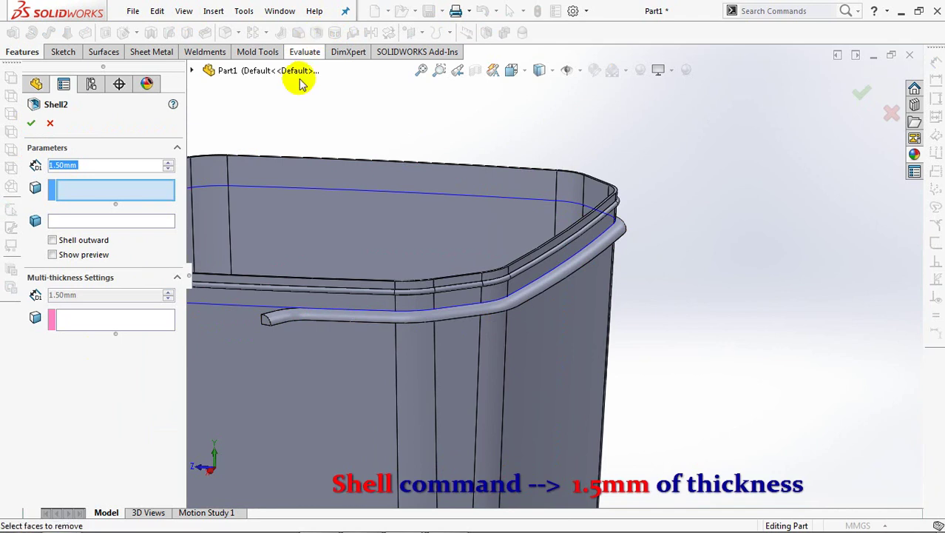
mouse_move(295, 348)
middle_mouse_down()
mouse_move(306, 284)
mouse_move(343, 229)
mouse_move(371, 233)
mouse_move(310, 344)
mouse_move(323, 295)
mouse_move(582, 201)
middle_mouse_up()
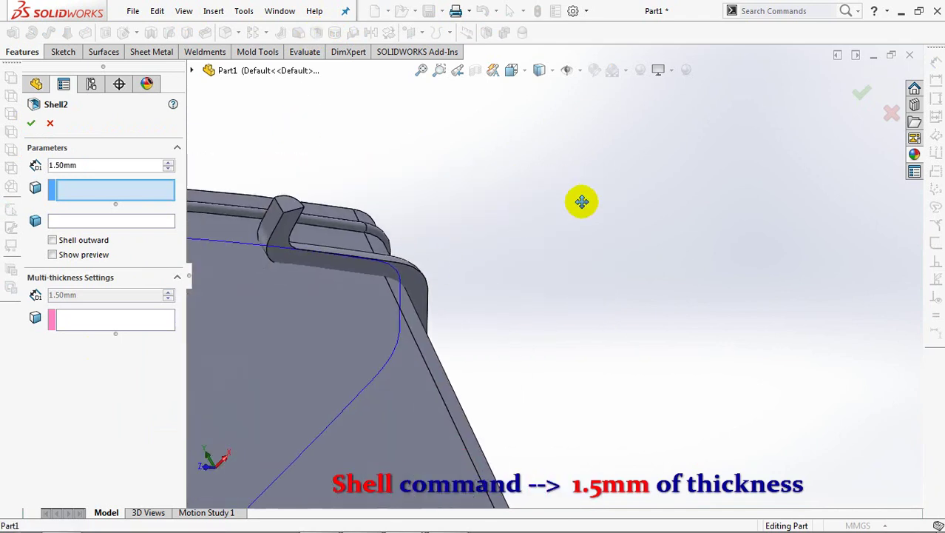
left_click(276, 212)
left_click(293, 223)
left_click(302, 233)
mouse_move(487, 217)
middle_mouse_down()
mouse_move(308, 259)
mouse_move(200, 194)
mouse_move(477, 356)
middle_mouse_up()
left_click(472, 364)
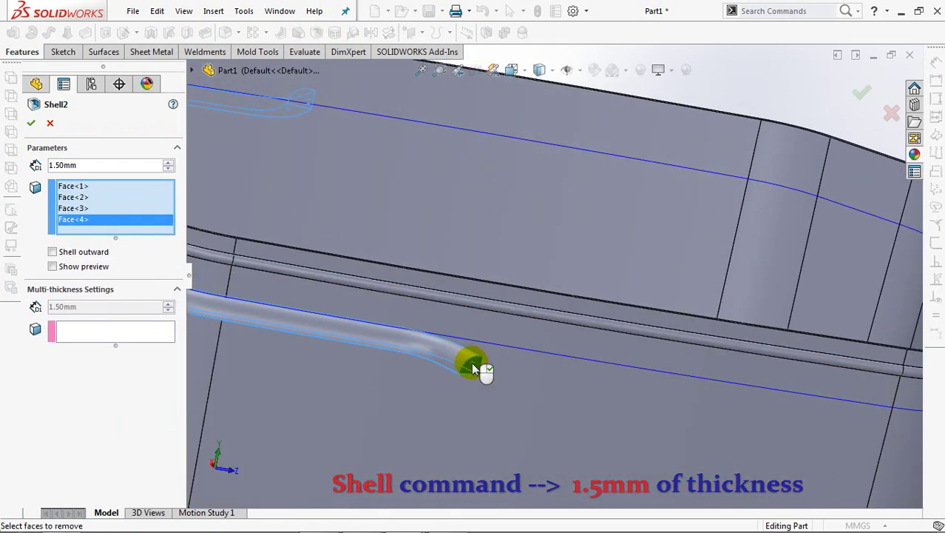
right_click(471, 361)
key("ctrl+7")
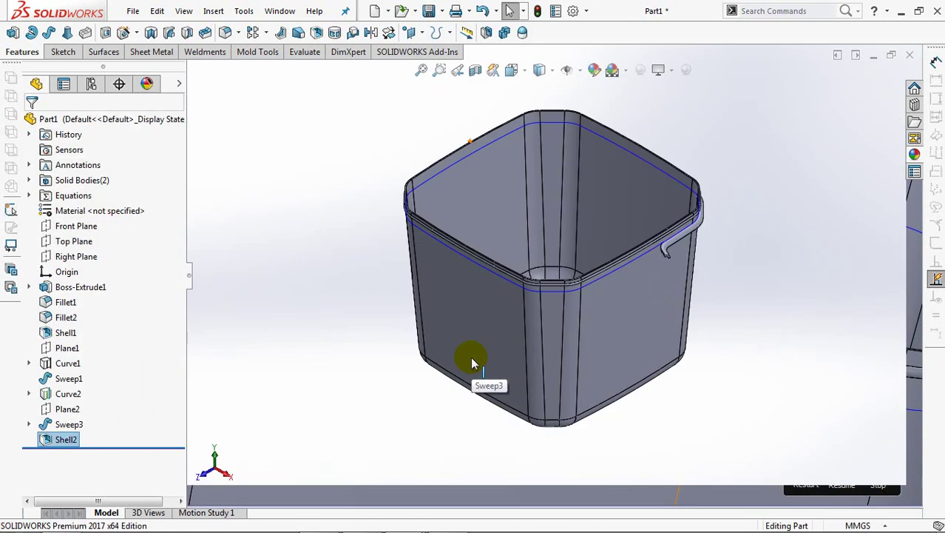
- Start a sketch on Plane2 and draw a vertical line across the right rim tab
left_click(67, 410)
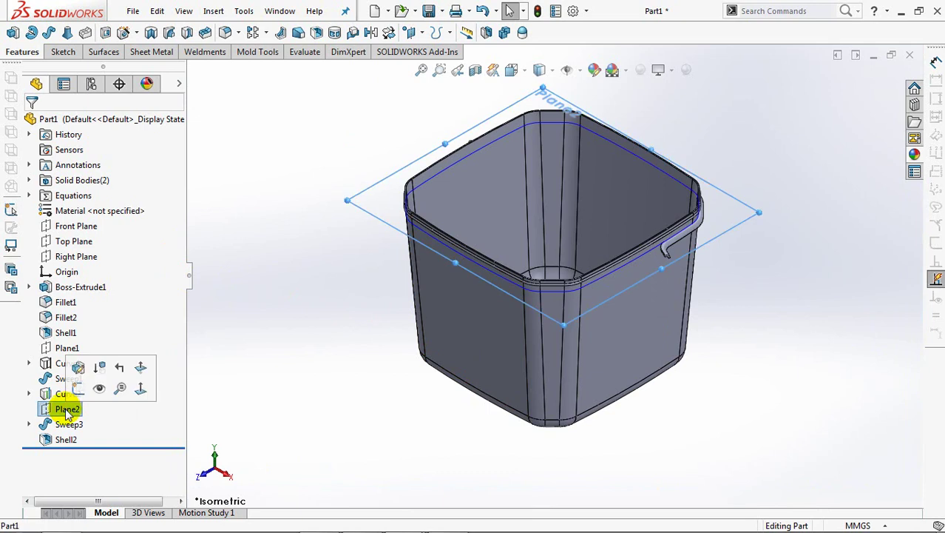
left_click(79, 390)
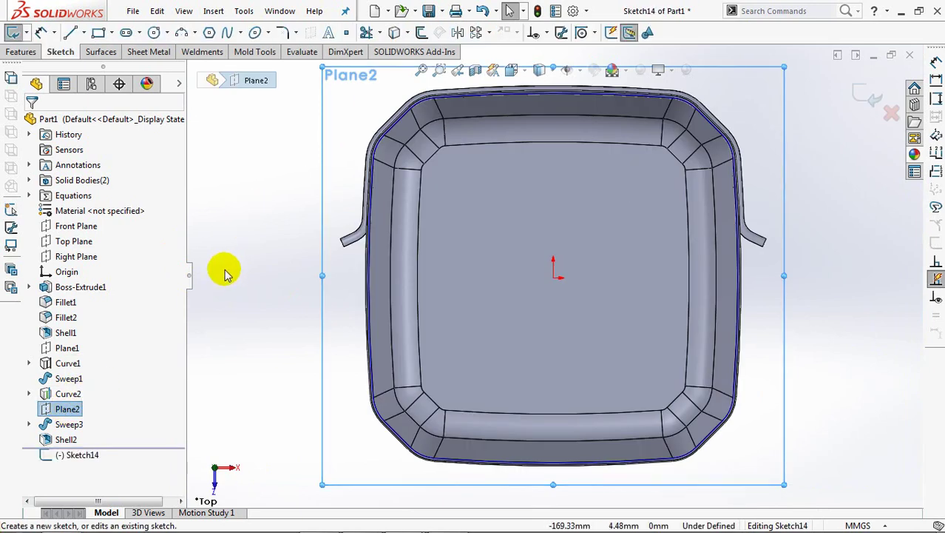
left_click(29, 425)
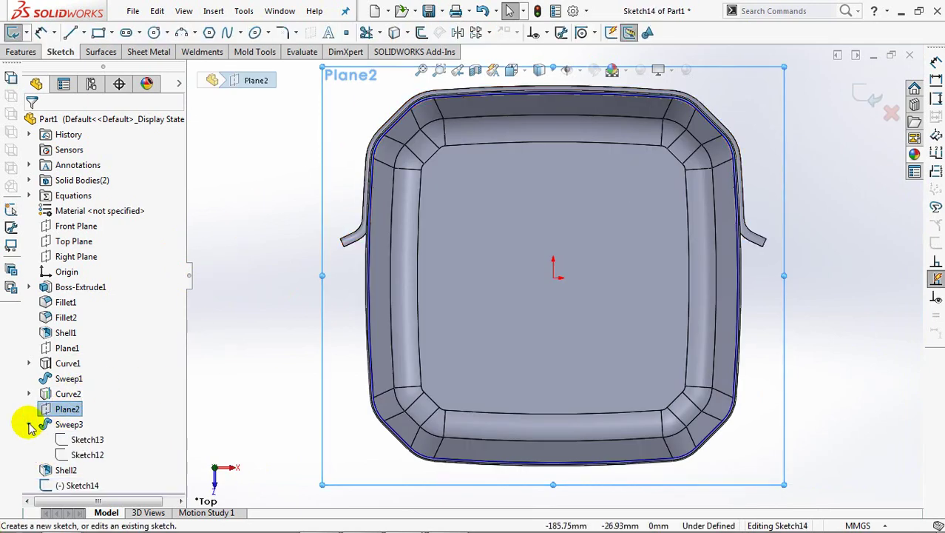
left_click(77, 453)
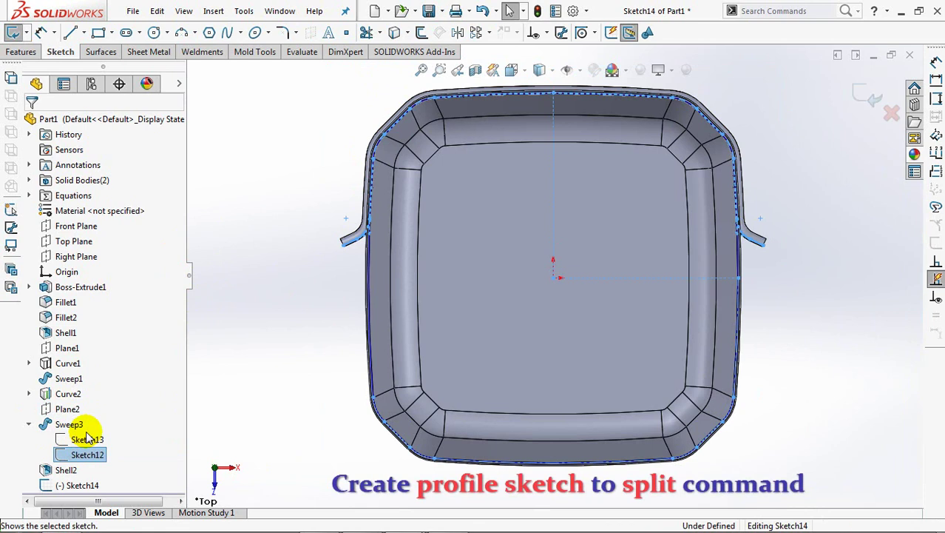
left_click(70, 33)
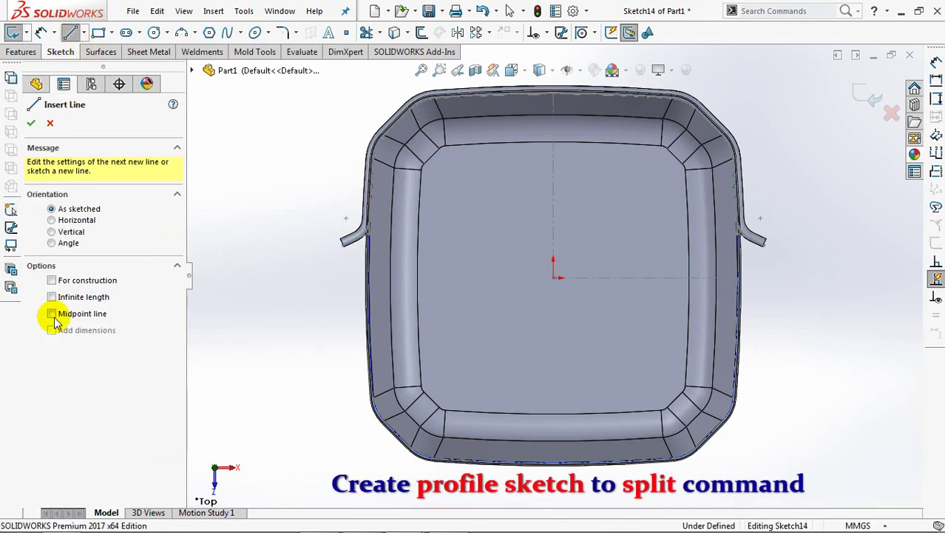
left_click(764, 242)
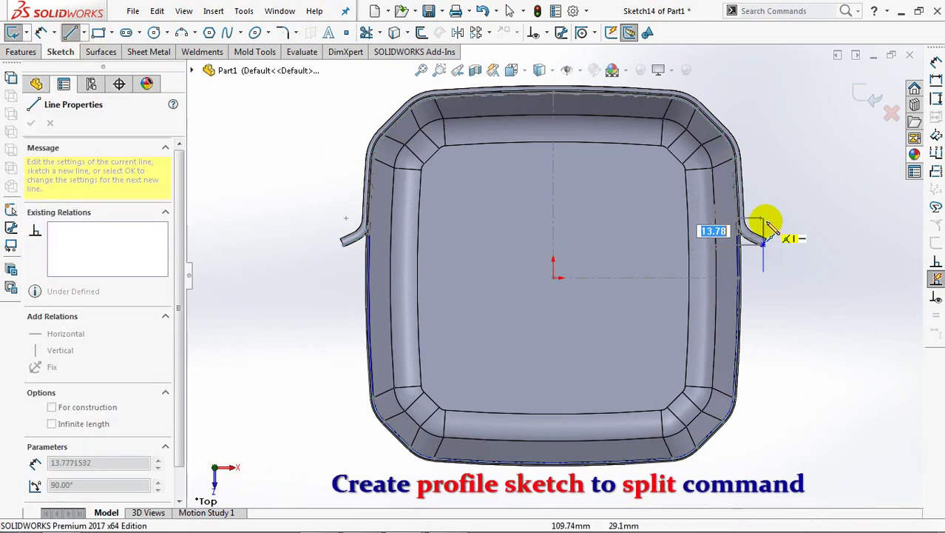
left_click(764, 202)
right_click(764, 204)
left_click(769, 211)
- Draw a matching vertical midpoint line across the left rim tab and exit Sketch14
left_click(70, 34)
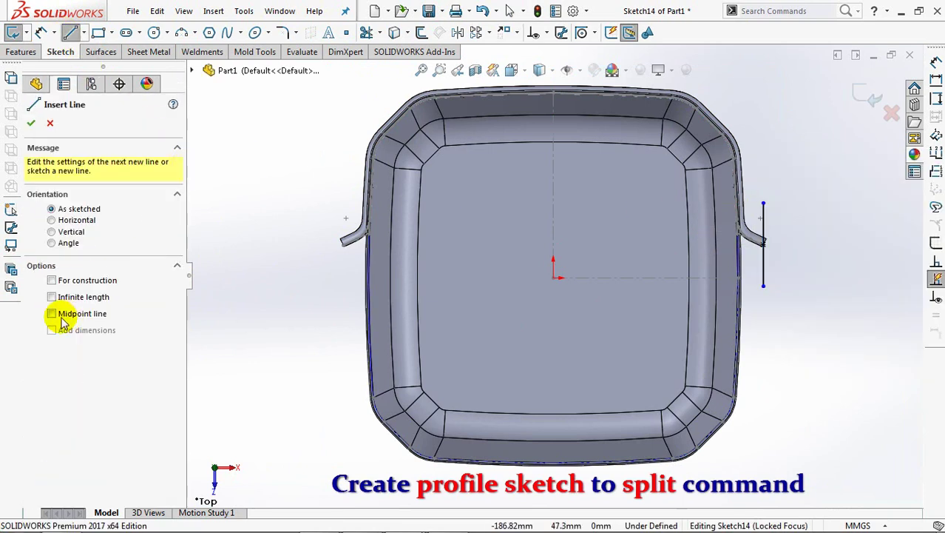
left_click(343, 244)
left_click(343, 201)
right_click(343, 205)
left_click(347, 213)
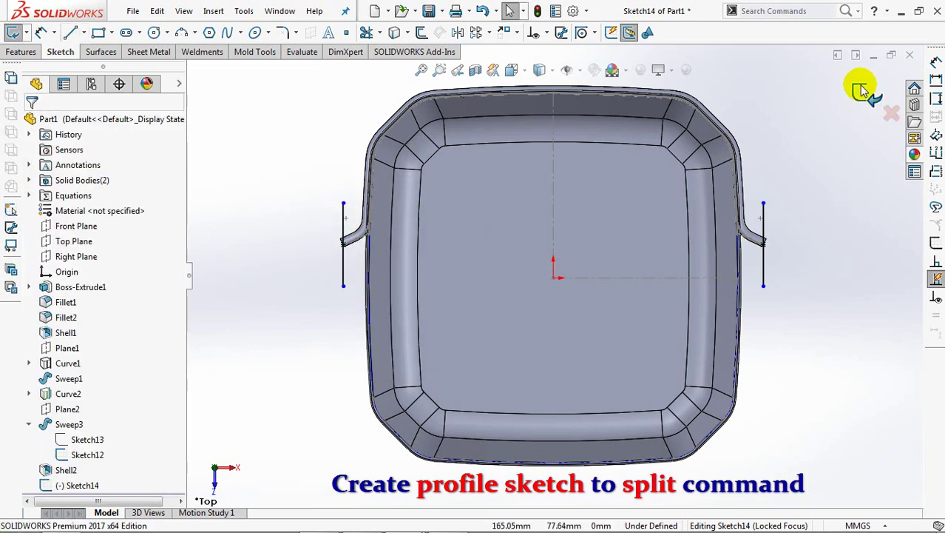
left_click(869, 92)
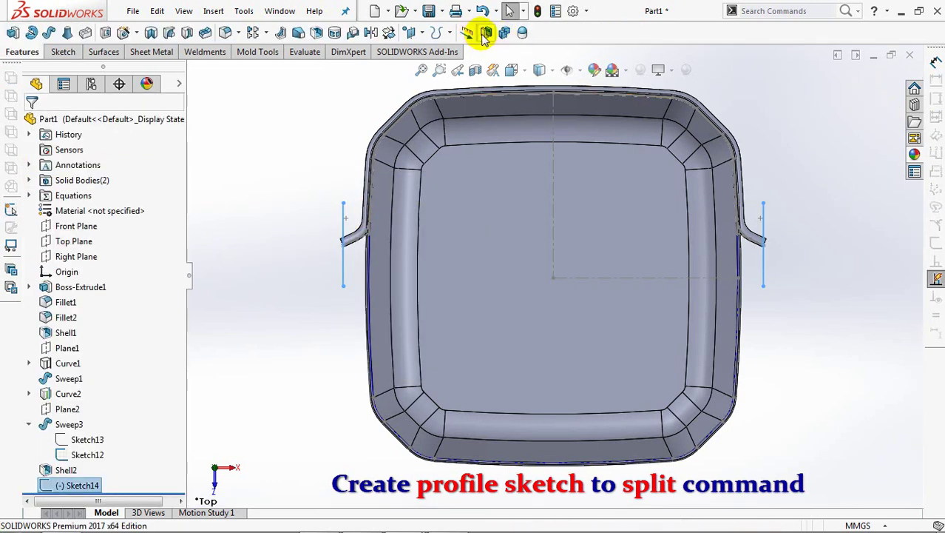
- Split Shell2 with Sketch14 into cut bodies, consuming bodies 2 and 3
left_click(485, 33)
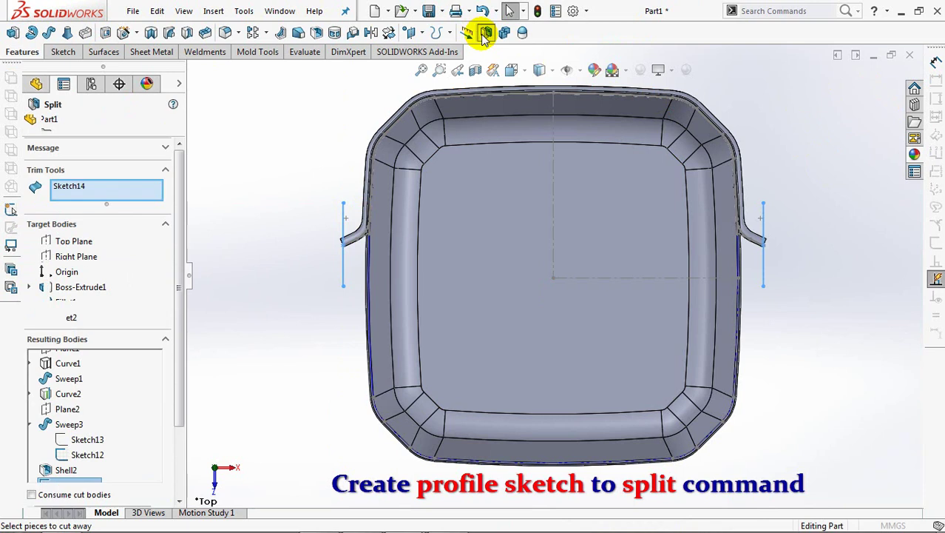
left_click(355, 242)
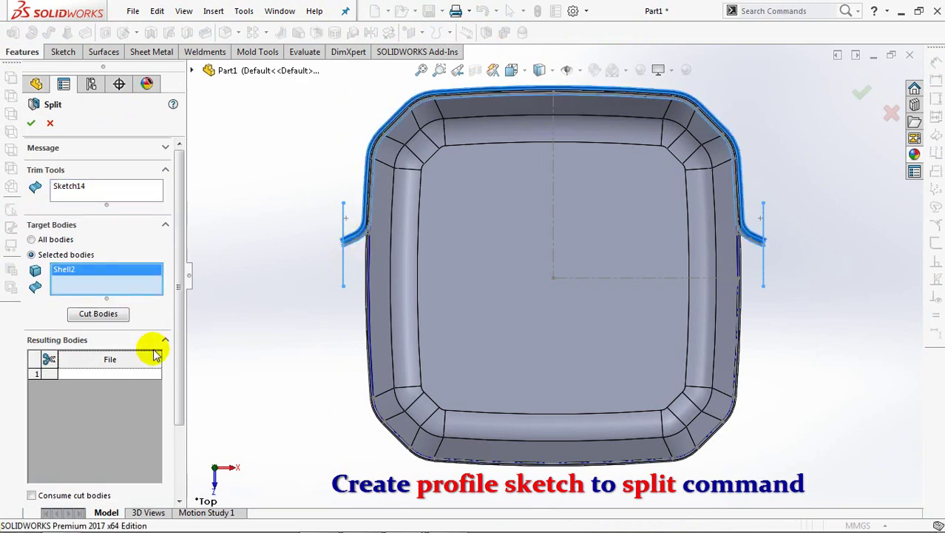
left_click(93, 314)
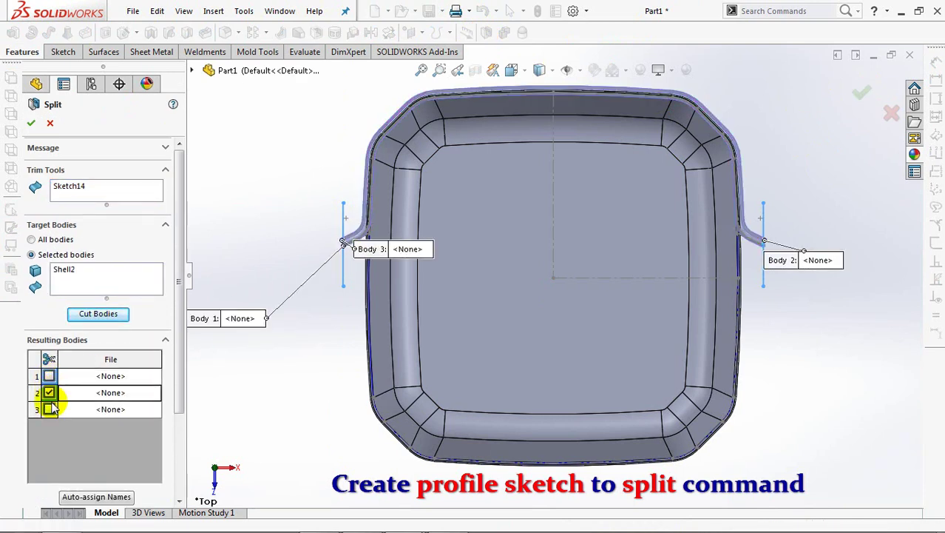
scroll(48, 418, "down", 3)
middle_click_drag(416, 225, 436, 216)
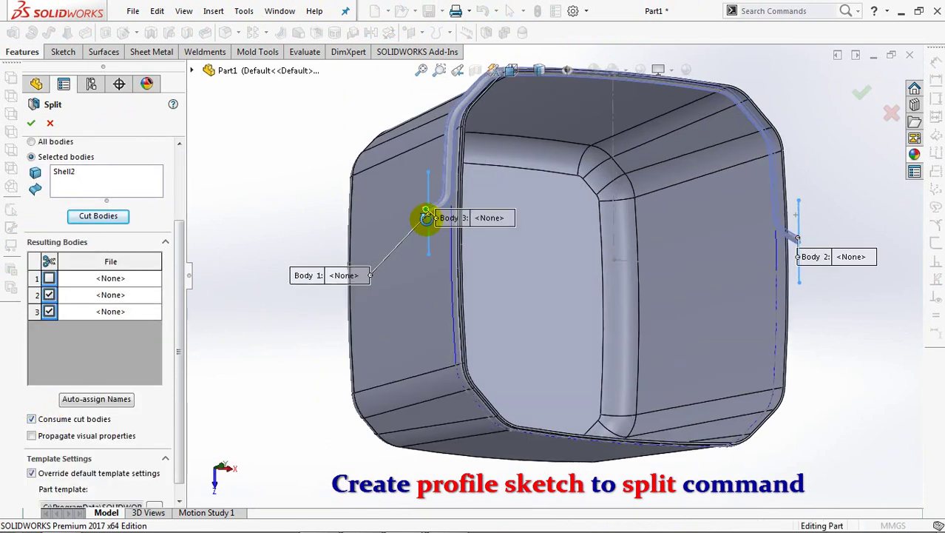
left_click_drag(458, 241, 458, 241)
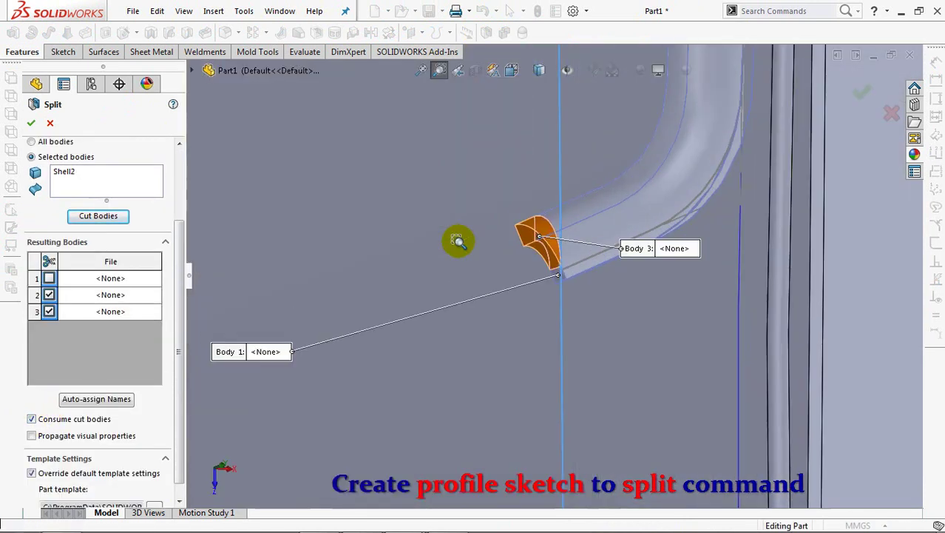
left_click(420, 80)
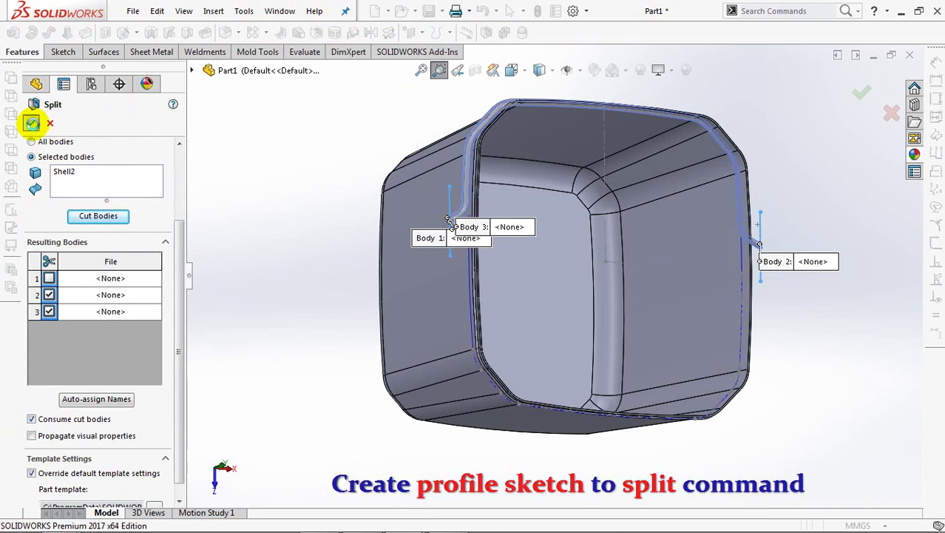
left_click(31, 123)
middle_click_drag(401, 264, 416, 237)
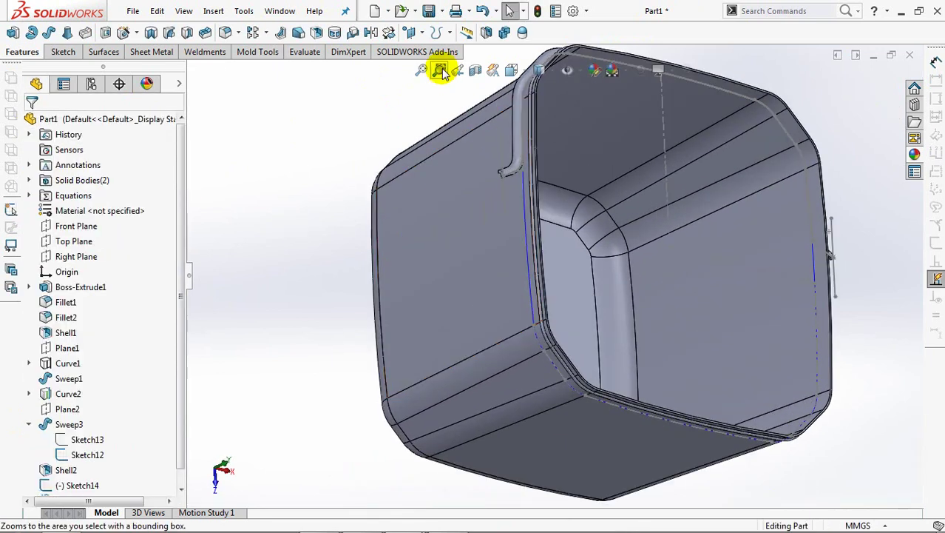
left_click(441, 72)
left_click_drag(483, 169, 541, 220)
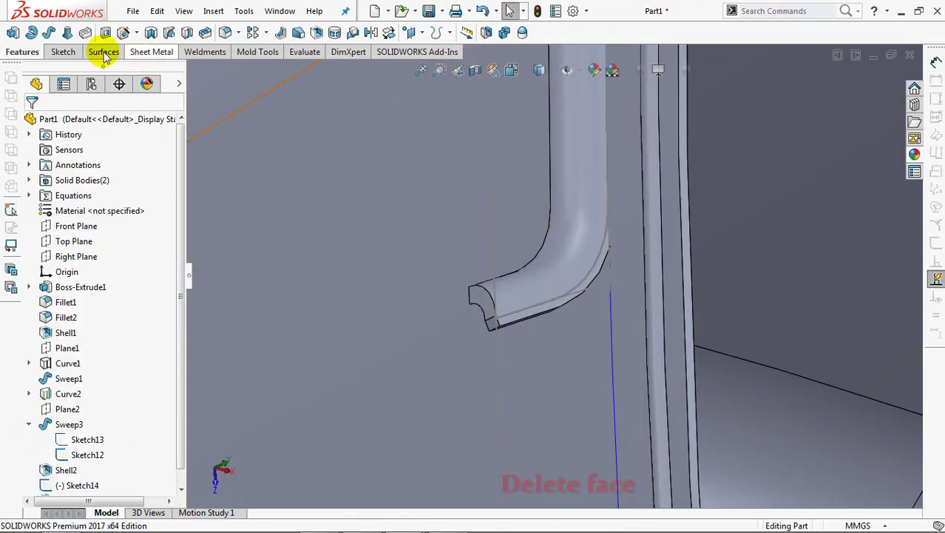
- Delete and patch the flat tab end face, then start a new sketch on Front Plane
left_click(103, 52)
left_click(244, 33)
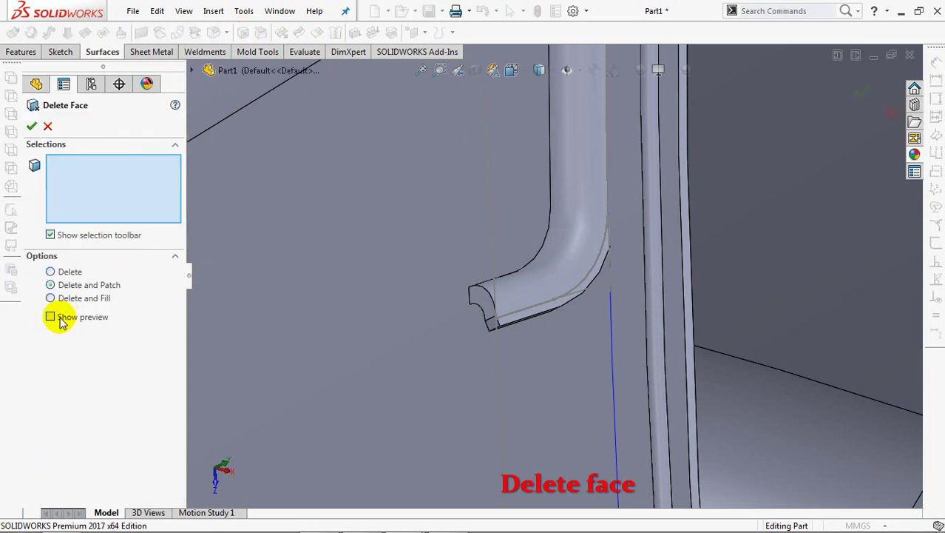
left_click(493, 330)
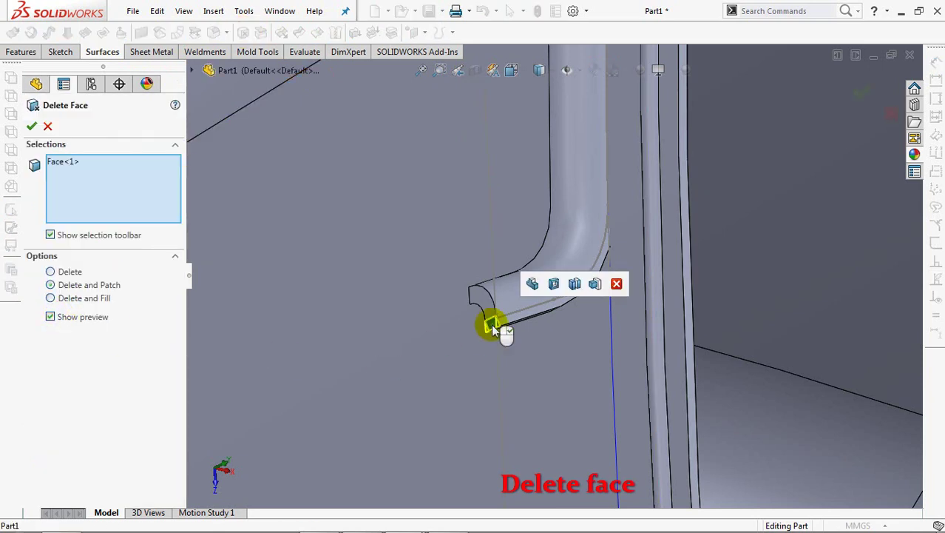
scroll(510, 318, "up", 5)
mouse_move(495, 386)
middle_mouse_down("ctrl")
mouse_move(287, 314)
mouse_move(624, 274)
middle_mouse_up("ctrl")
scroll(748, 366, "down", 3)
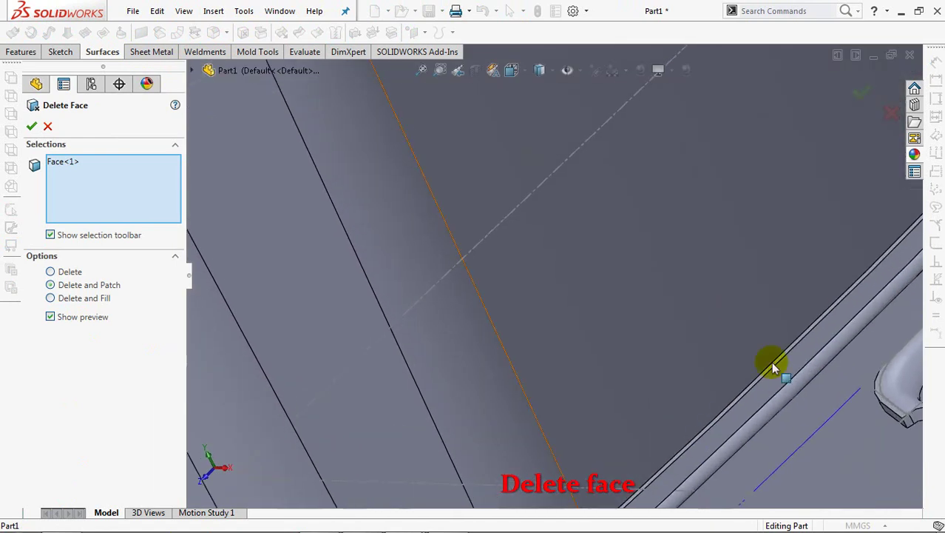
middle_click_drag(734, 307, 522, 235, "ctrl")
key("Return")
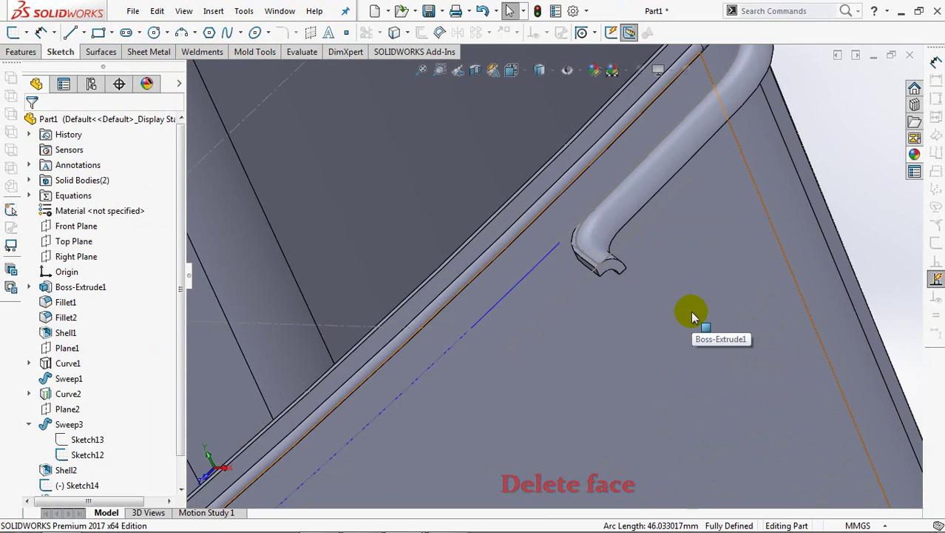
key("ctrl+7")
left_click(74, 225)
left_click(83, 214)
- Convert the right tab's edge into Sketch15 as a reference line
key("ctrl+1")
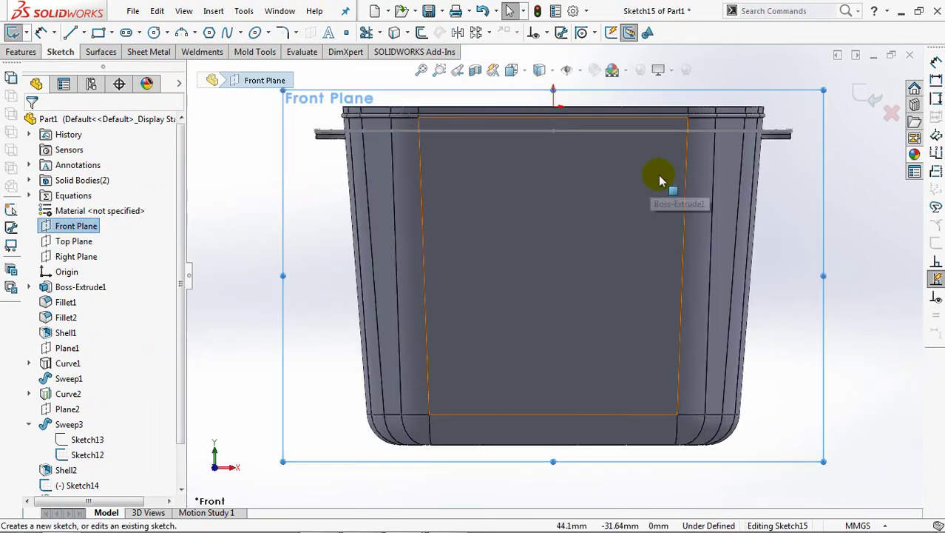
left_click(439, 69)
left_click_drag(739, 114, 820, 169)
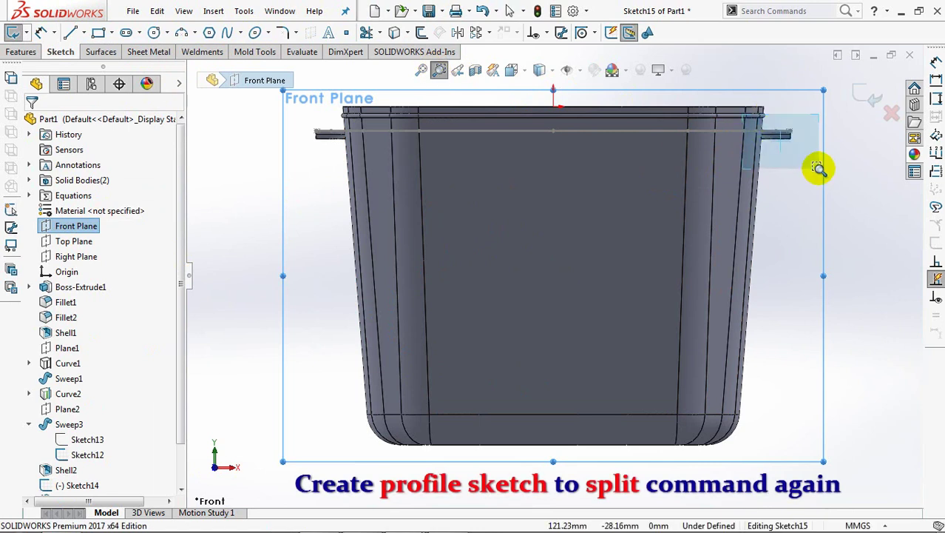
left_click(439, 69)
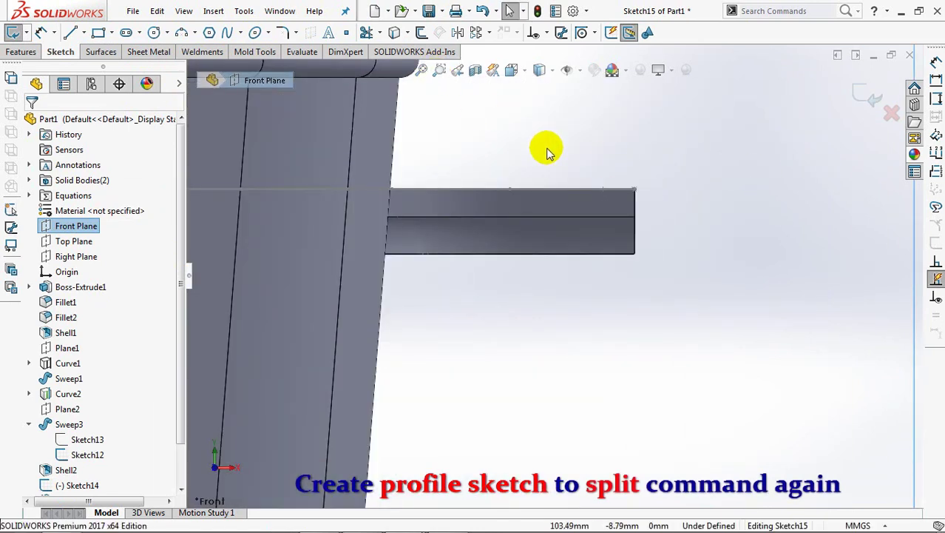
middle_click_drag(548, 154, 518, 174)
left_click(394, 32)
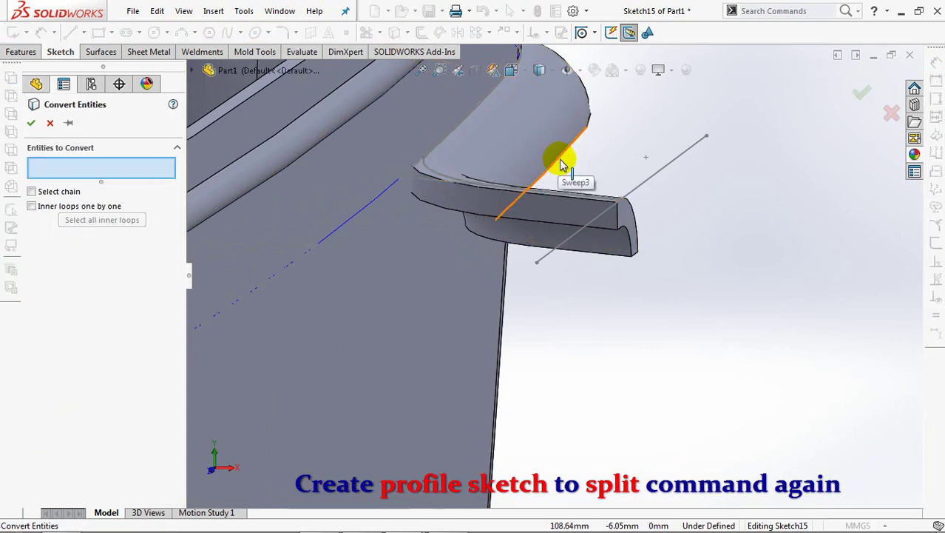
left_click(560, 165)
key("Return")
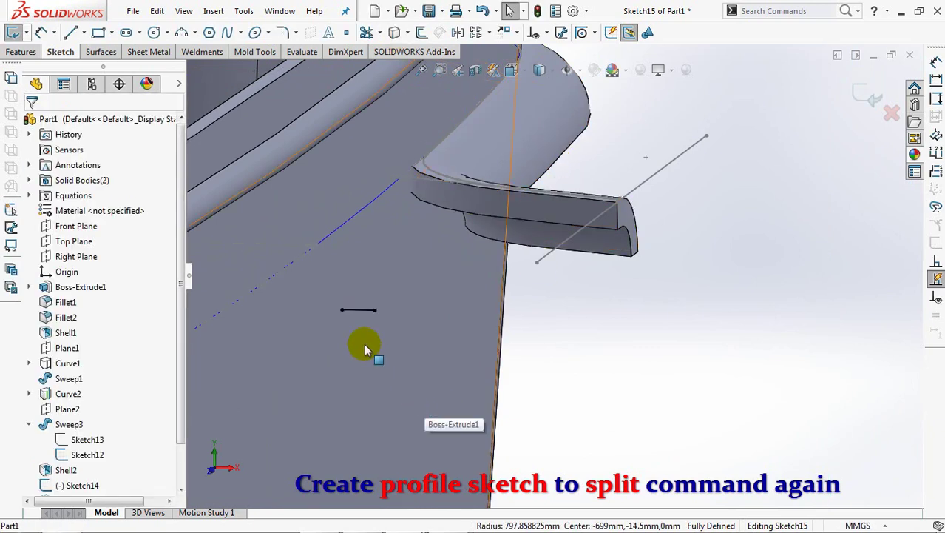
left_click(355, 312)
key("Escape")
key("ctrl+1")
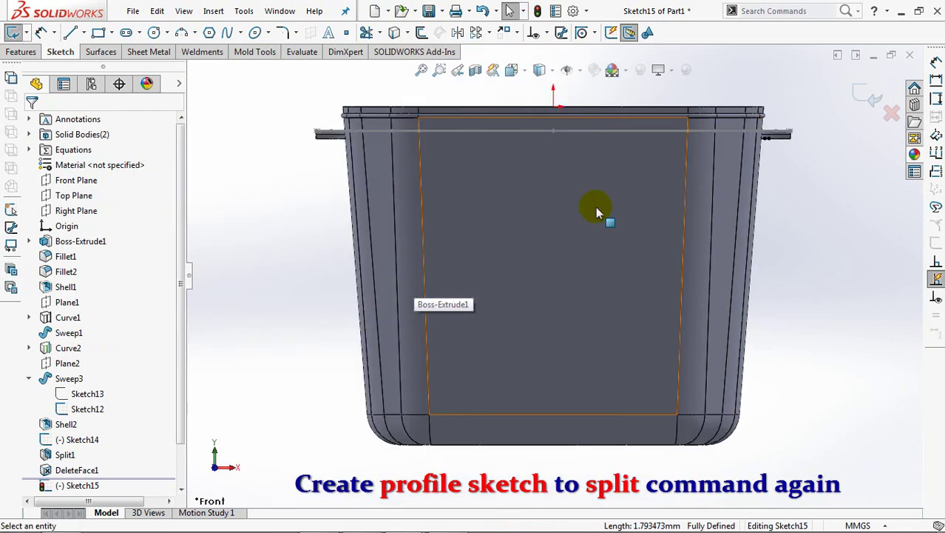
- Draw a spline across the right tab, tangent to the tab's bottom edge line
left_click(439, 74)
left_click_drag(747, 118, 804, 162)
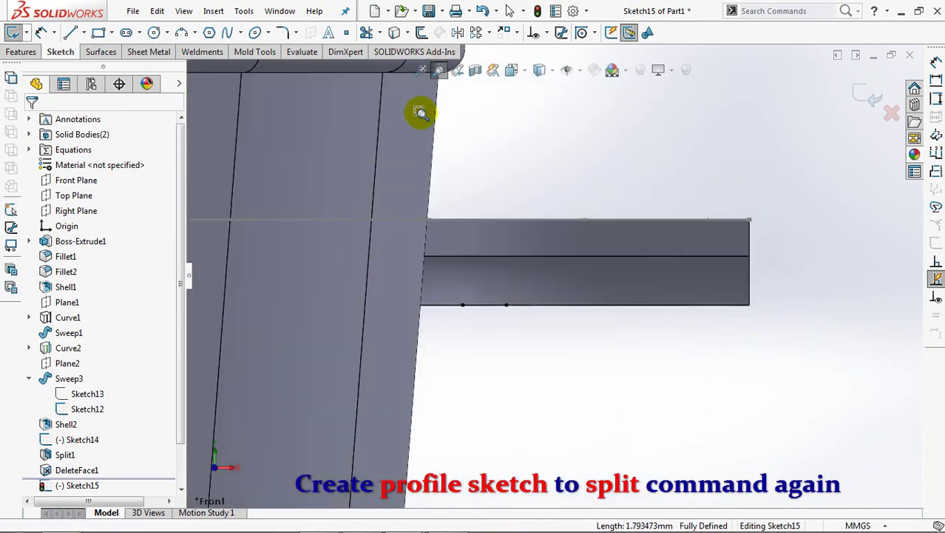
left_click(225, 34)
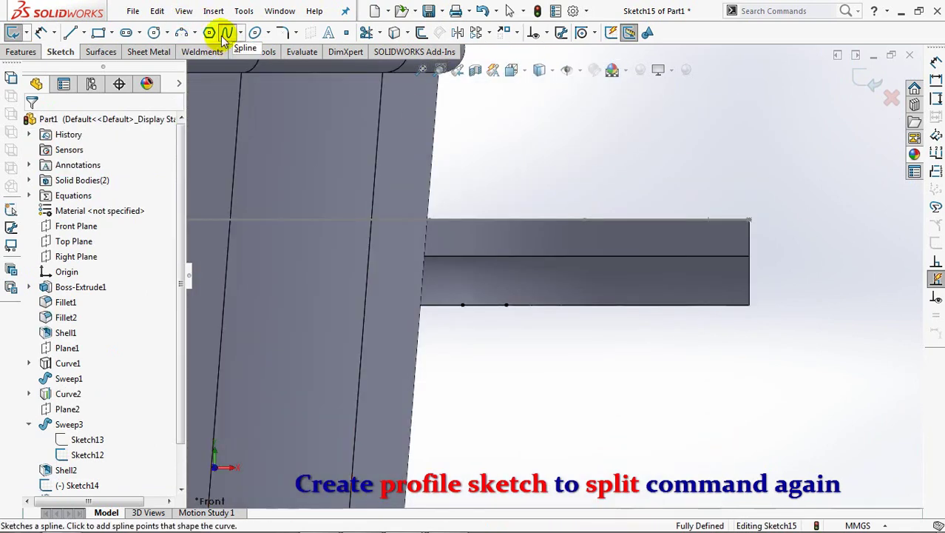
left_click(506, 304)
right_click(749, 257)
left_click(773, 264)
left_click(546, 32)
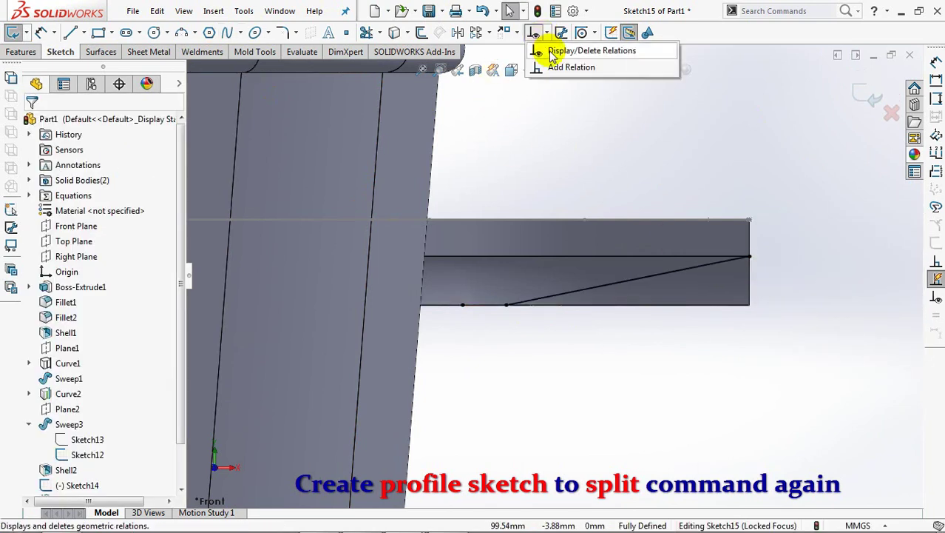
left_click(571, 66)
left_click(601, 286)
left_click(481, 304)
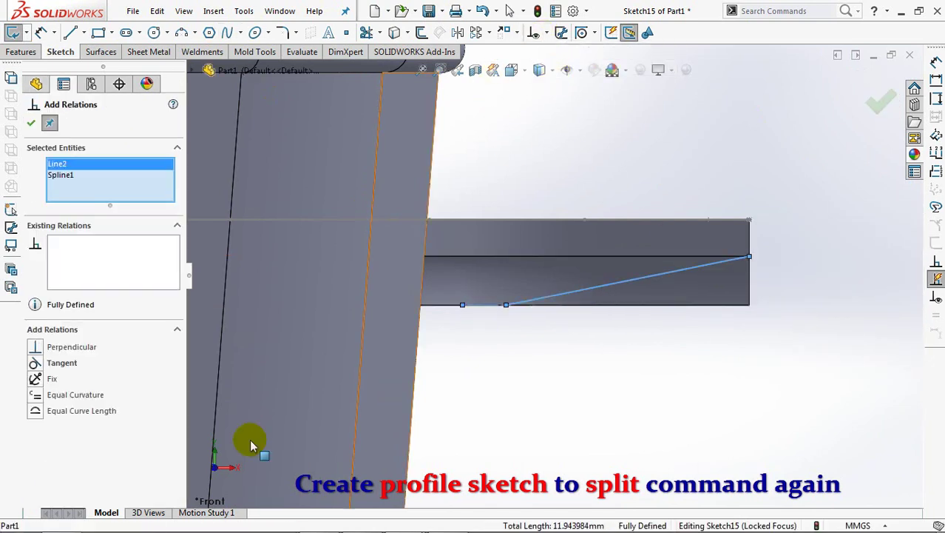
left_click(30, 123)
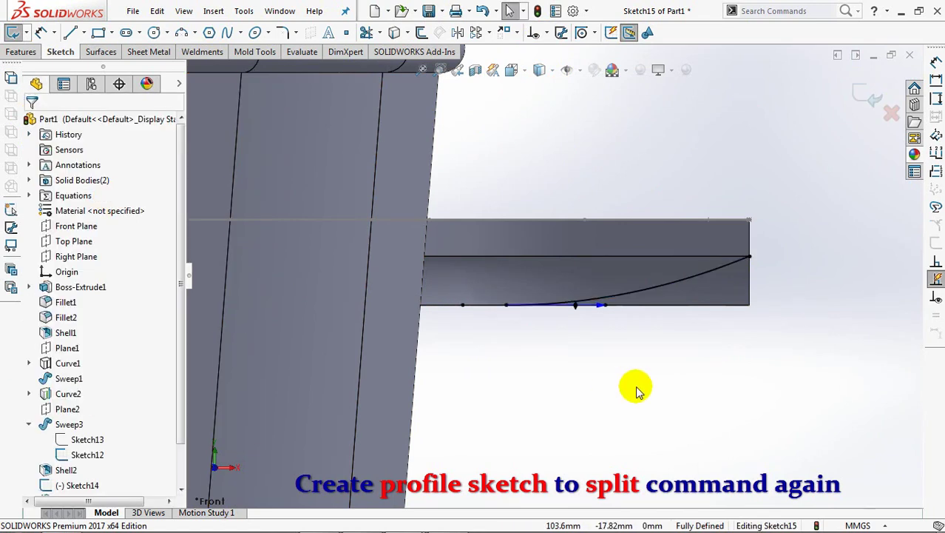
- Draw a vertical centreline through the middle of the pot
scroll(681, 277, "up", 3)
scroll(699, 296, "down", 2)
scroll(813, 300, "down", 2)
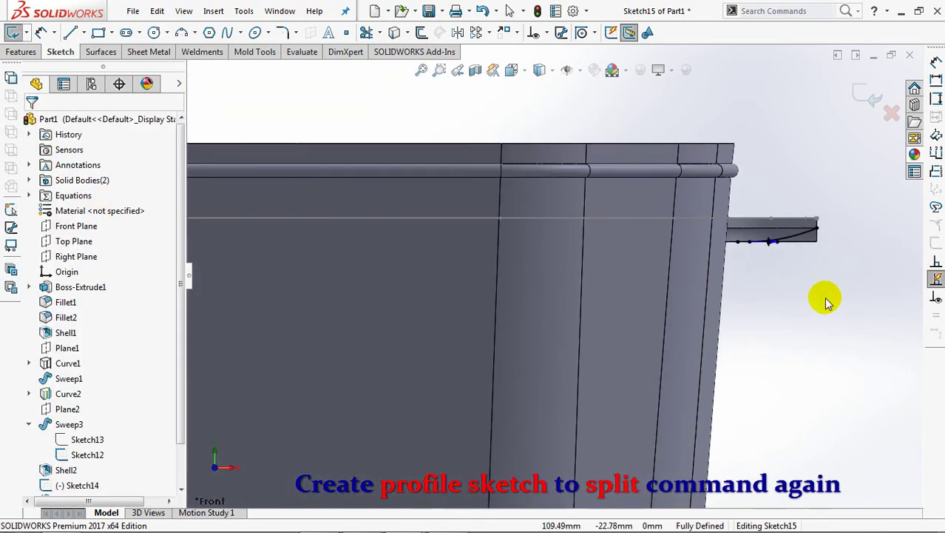
scroll(821, 332, "up", 1)
scroll(811, 330, "down", 1)
middle_click_drag(811, 330, 907, 325, "ctrl")
left_click(83, 33)
left_click(99, 65)
left_click(399, 184)
left_click(400, 268)
right_click(400, 270)
left_click(431, 270)
scroll(420, 298, "up", 1)
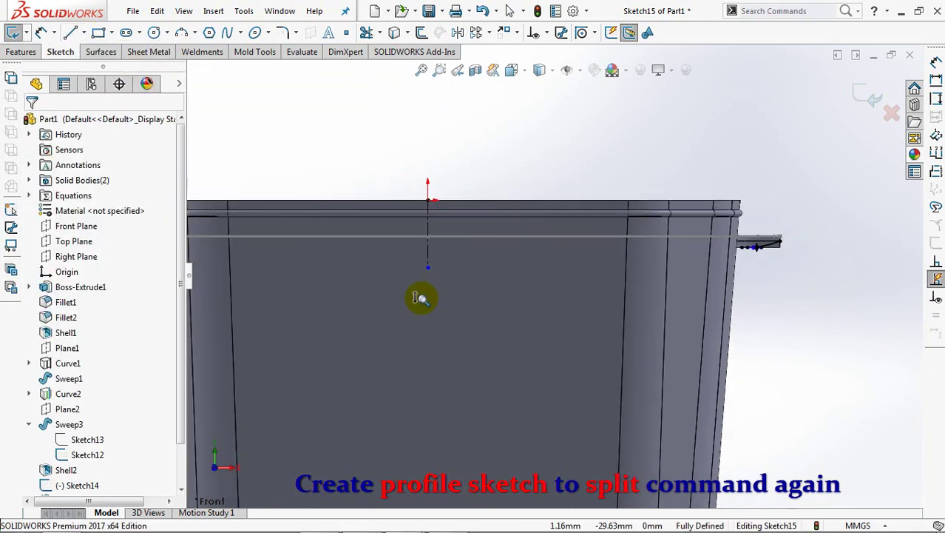
middle_click_drag(420, 297, 515, 299, "ctrl")
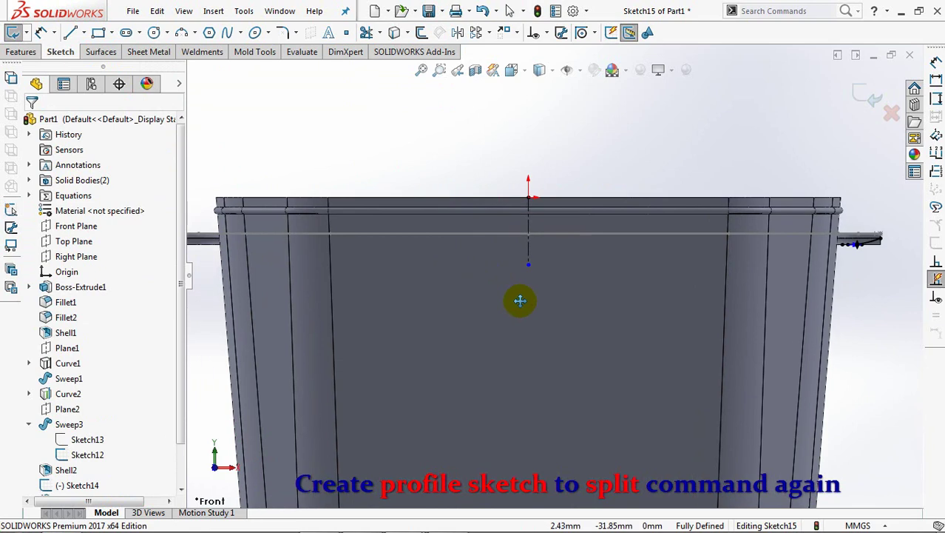
- Mirror Spline1 about the vertical centreline onto the left tab and exit Sketch15
left_click(458, 33)
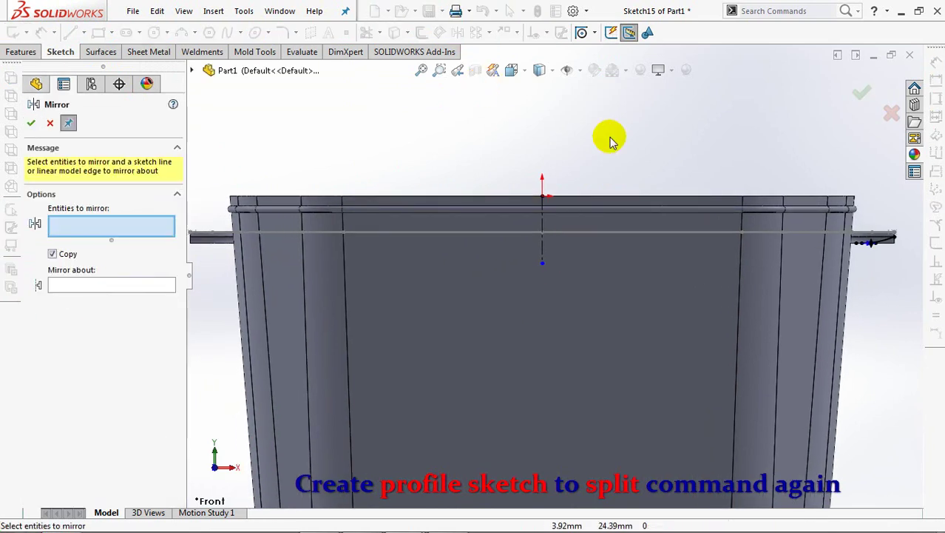
left_click(886, 245)
left_click(127, 286)
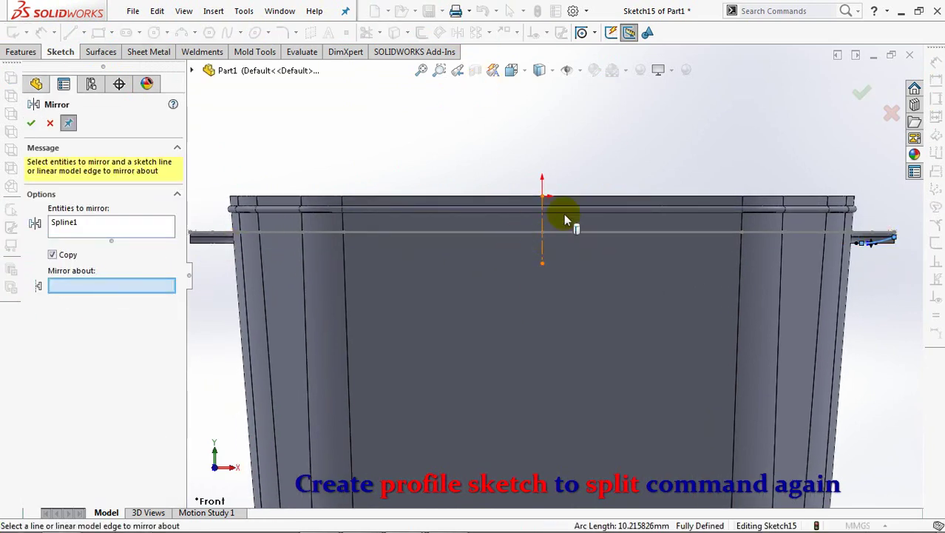
left_click(542, 227)
left_click(31, 124)
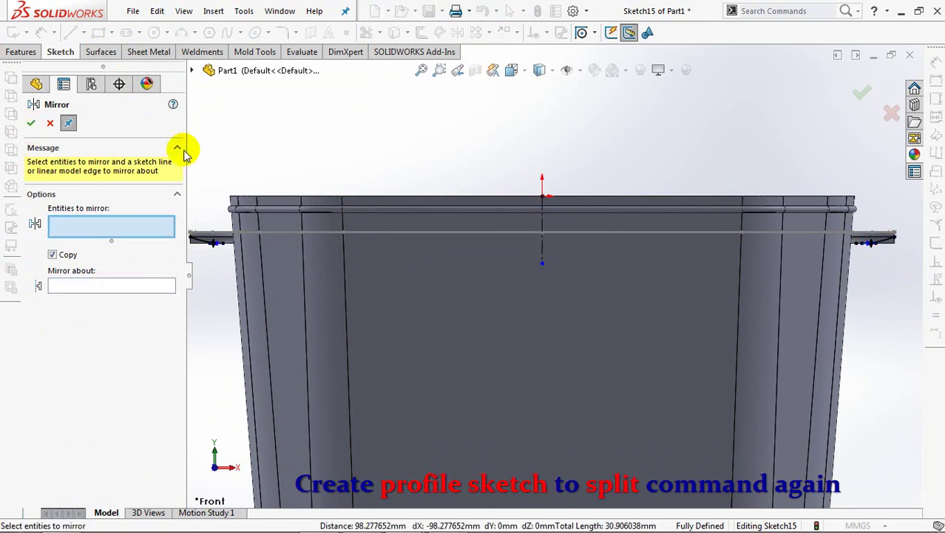
left_click(47, 124)
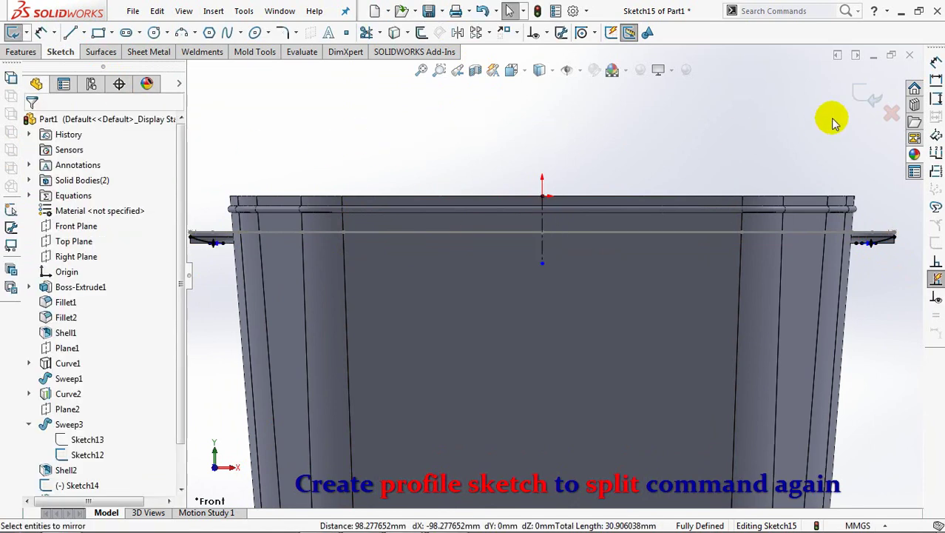
left_click(866, 94)
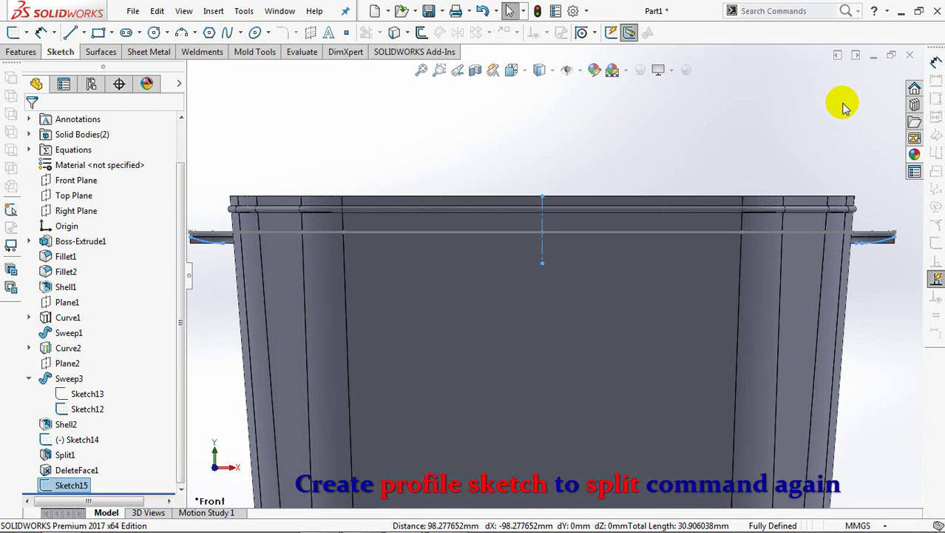
- Split the DeleteFace1 body with Sketch15 into cut bodies, keeping bodies 1 and 3
left_click(22, 51)
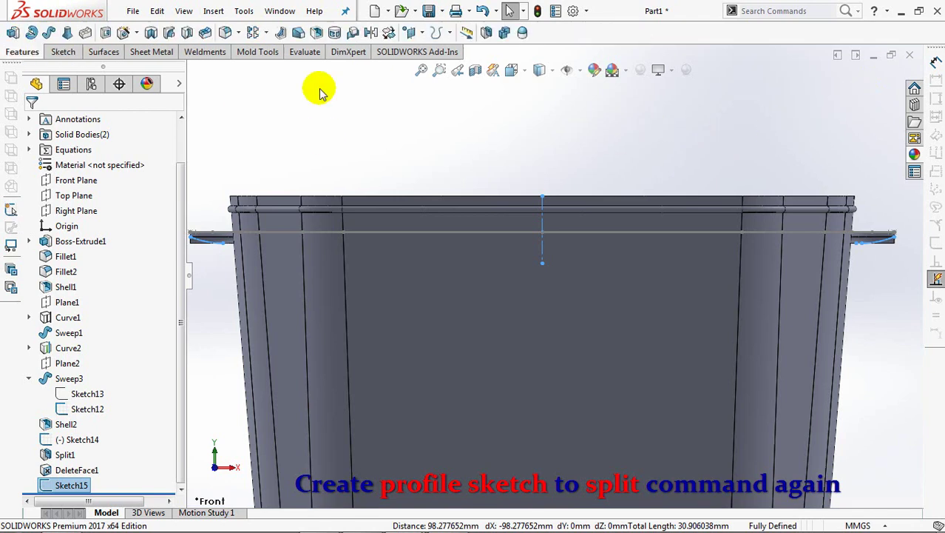
left_click(487, 33)
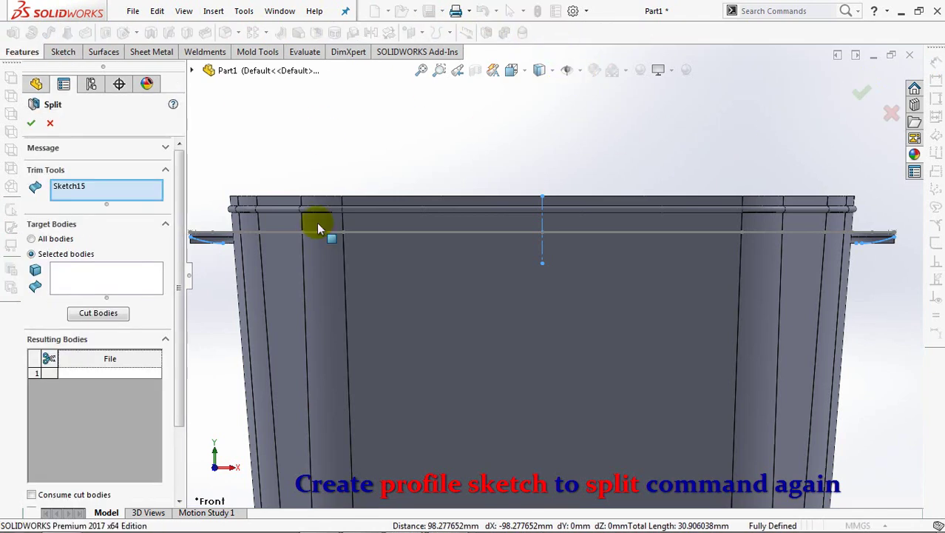
left_click(215, 237)
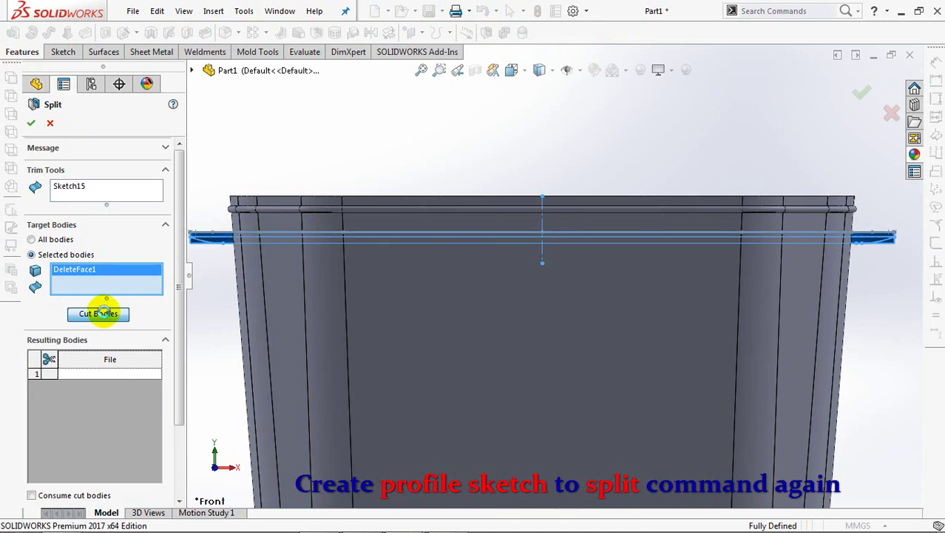
left_click(104, 313)
left_click(49, 376)
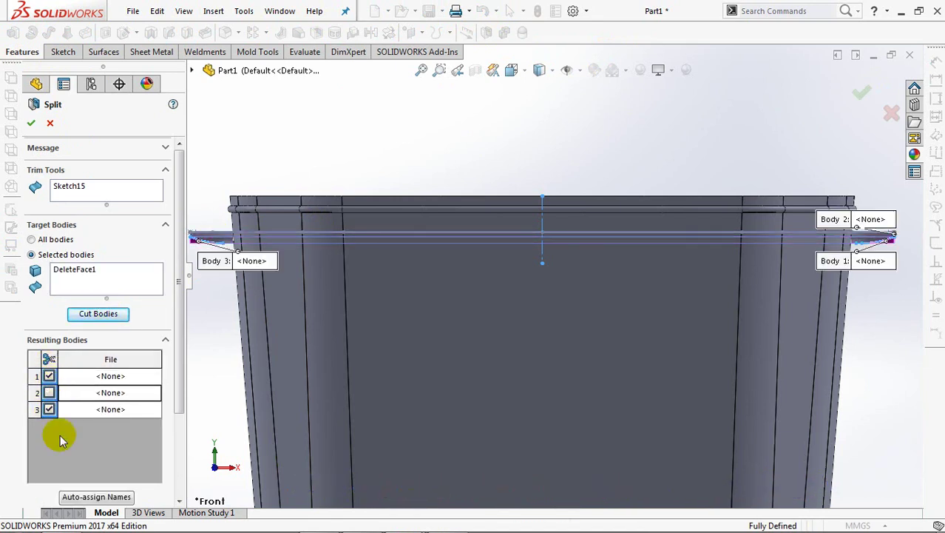
scroll(37, 414, "down", 3)
mouse_move(312, 232)
middle_mouse_down()
mouse_move(363, 238)
mouse_move(383, 278)
middle_mouse_up()
mouse_move(518, 307)
middle_mouse_down()
mouse_move(802, 338)
mouse_move(456, 277)
middle_mouse_up()
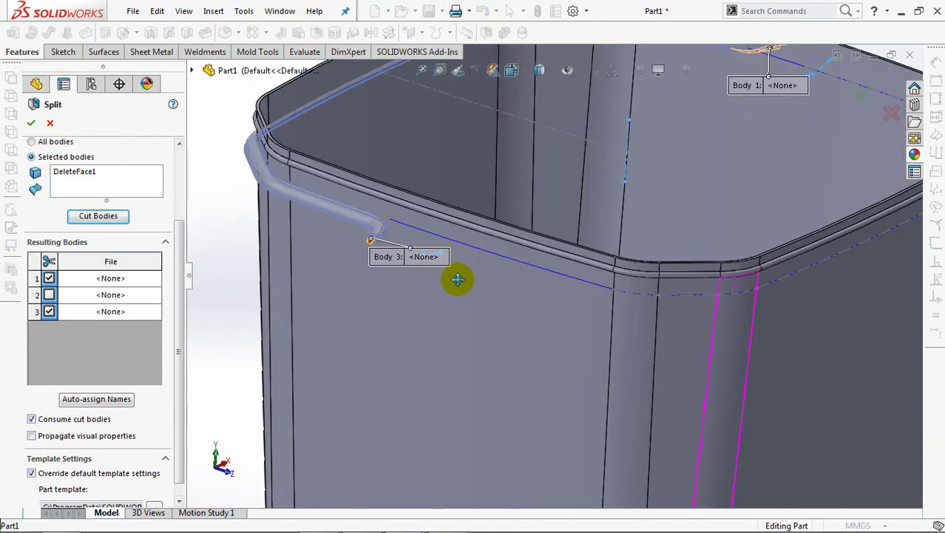
mouse_move(386, 258)
middle_mouse_down()
mouse_move(390, 211)
mouse_move(405, 201)
mouse_move(490, 238)
mouse_move(494, 205)
mouse_move(437, 215)
middle_mouse_up()
scroll(434, 214, "down", 3)
scroll(536, 281, "down", 2)
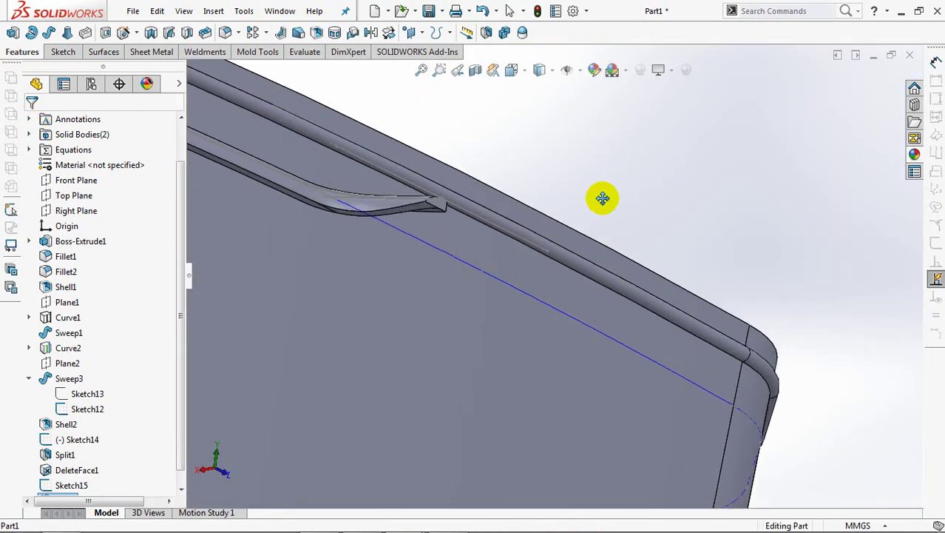
key("ctrl+7")
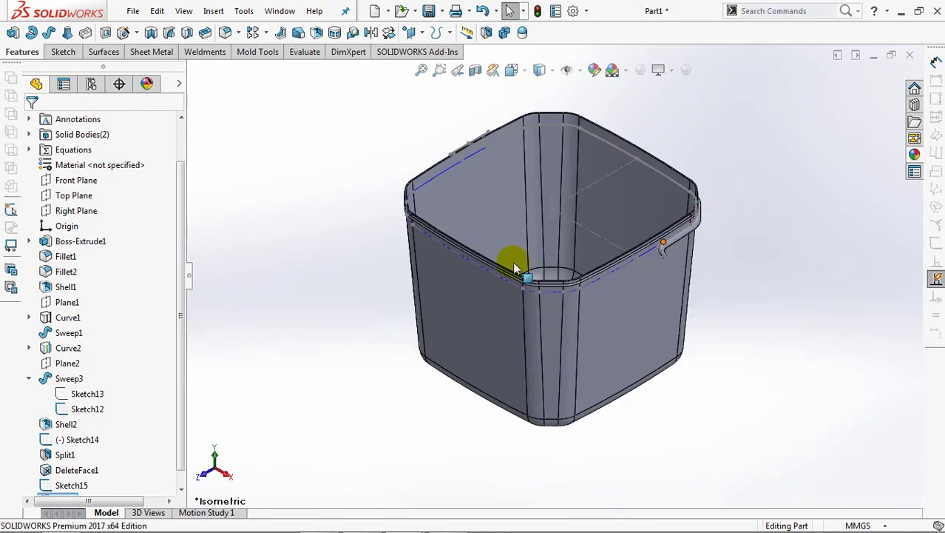
- Start a new sketch on Plane2, viewed normal to it and zoomed in on the right rim tab
left_click(68, 363)
left_click(84, 345)
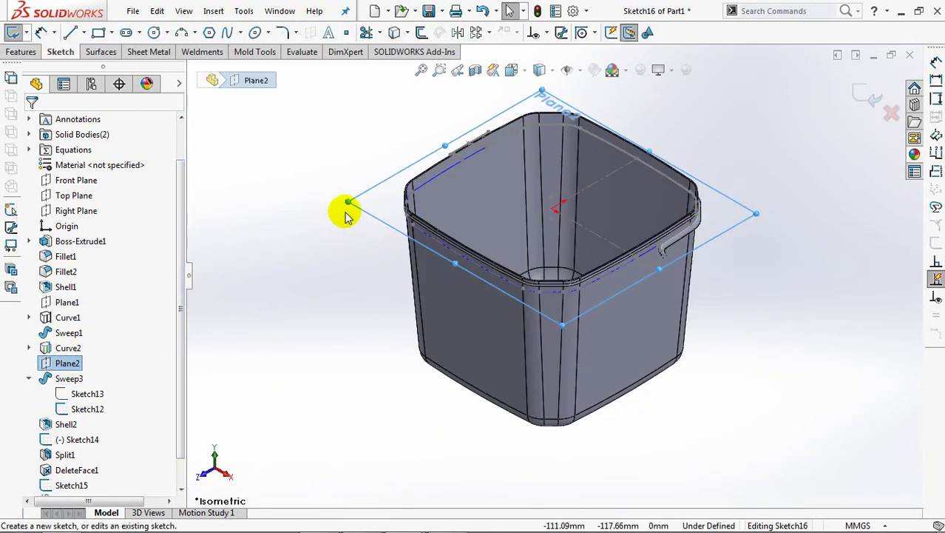
key("ctrl+8")
left_click(444, 71)
left_click_drag(742, 234, 792, 267)
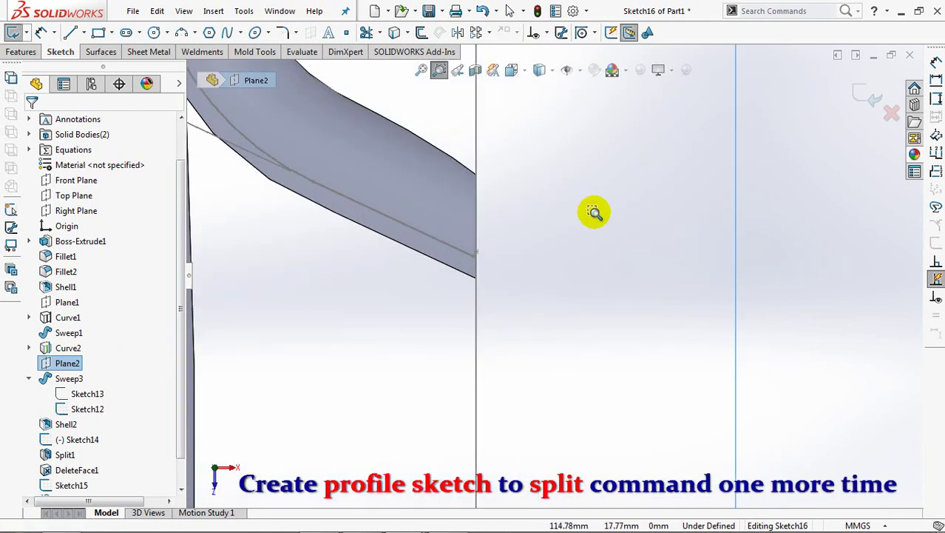
left_click(439, 70)
- Draw a three-point arc at the right tab tip, tangent to the tab's top edge
left_click(182, 31)
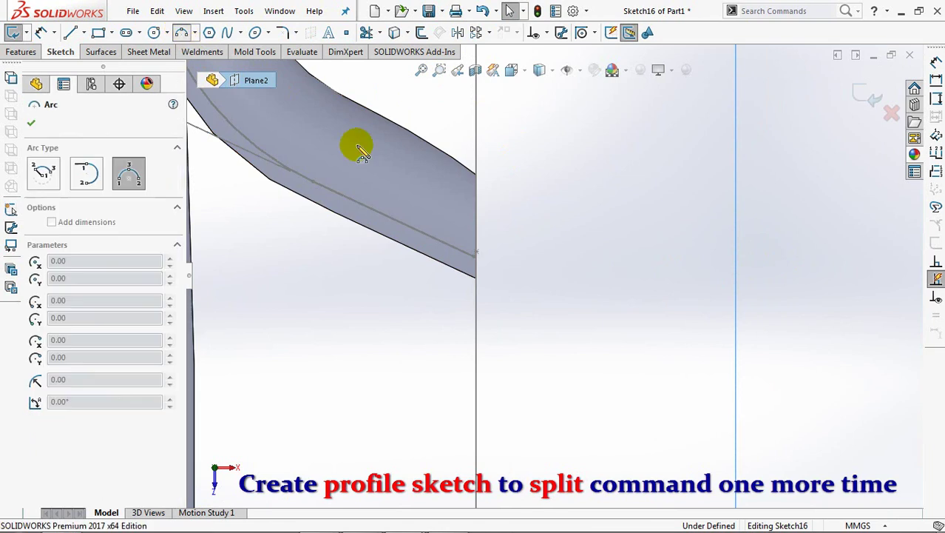
left_click(476, 239)
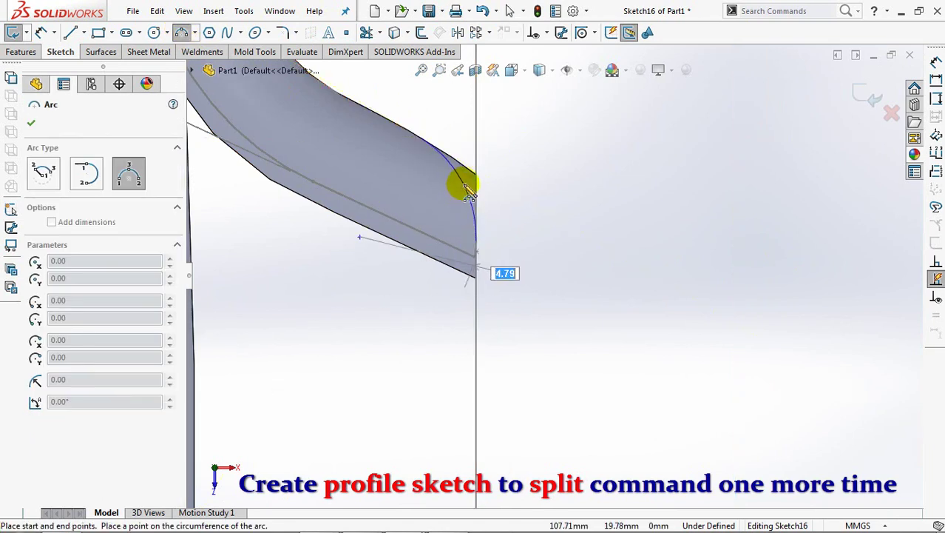
left_click(462, 181)
left_click(546, 33)
left_click(562, 68)
left_click(477, 309)
left_click(35, 346)
left_click(389, 124)
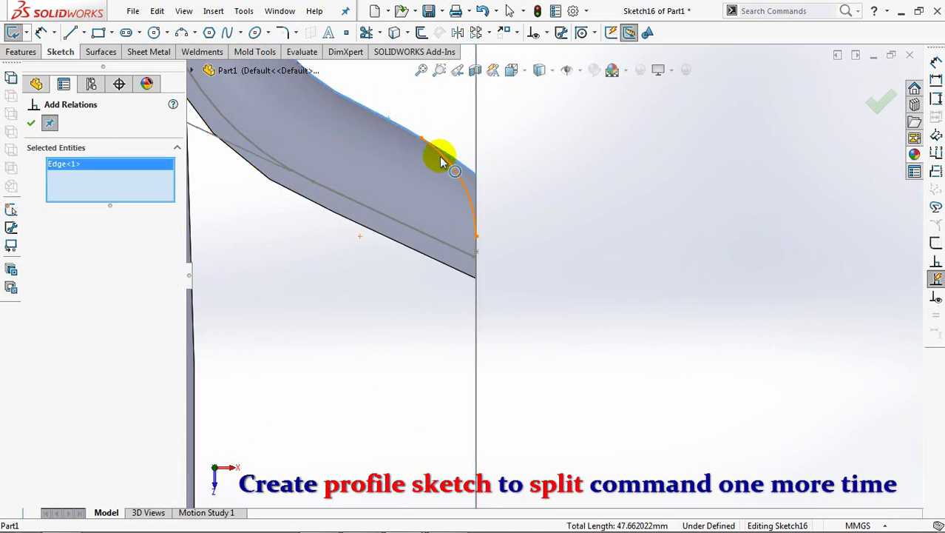
left_click(191, 220)
left_click(30, 123)
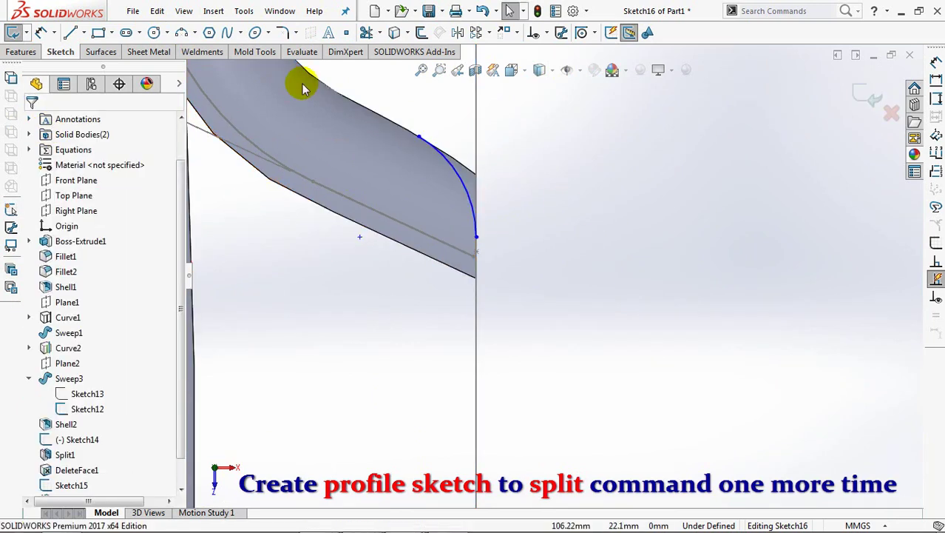
- Dimension the end arc with a 5 mm radius
left_click(40, 31)
left_click(468, 196)
left_click(549, 156)
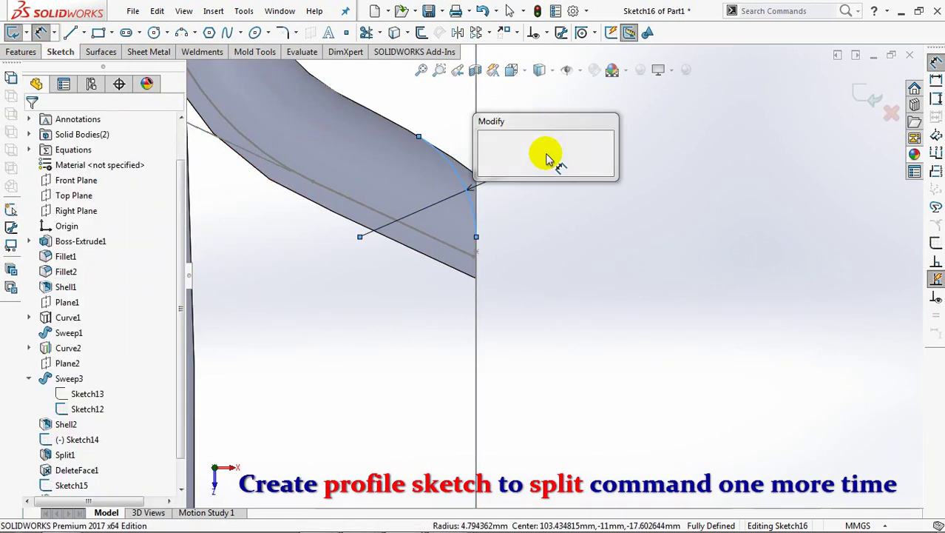
type("5")
left_click(488, 150)
left_click(633, 194)
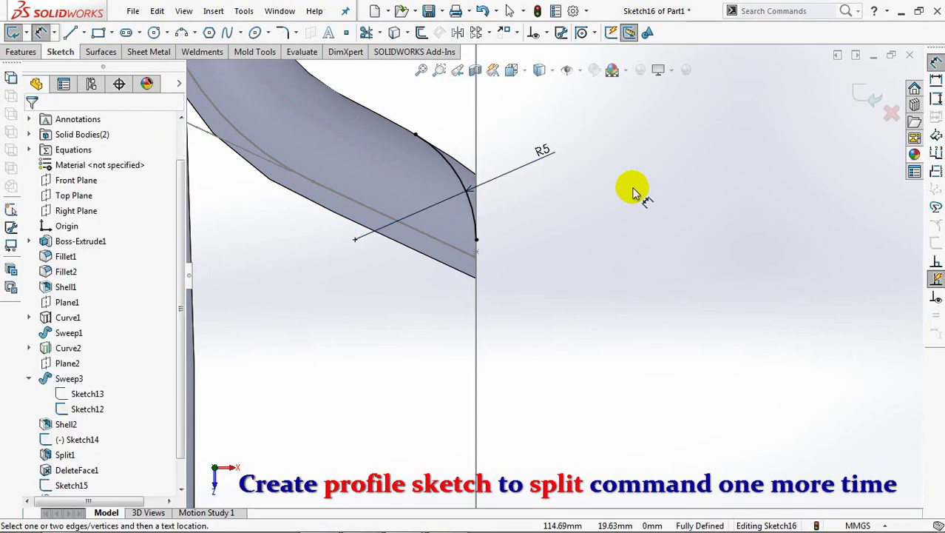
- Draw a vertical centreline from the origin up to the pot's top edge
scroll(660, 363, "up", 5)
middle_click_drag(720, 322, 850, 317, "ctrl")
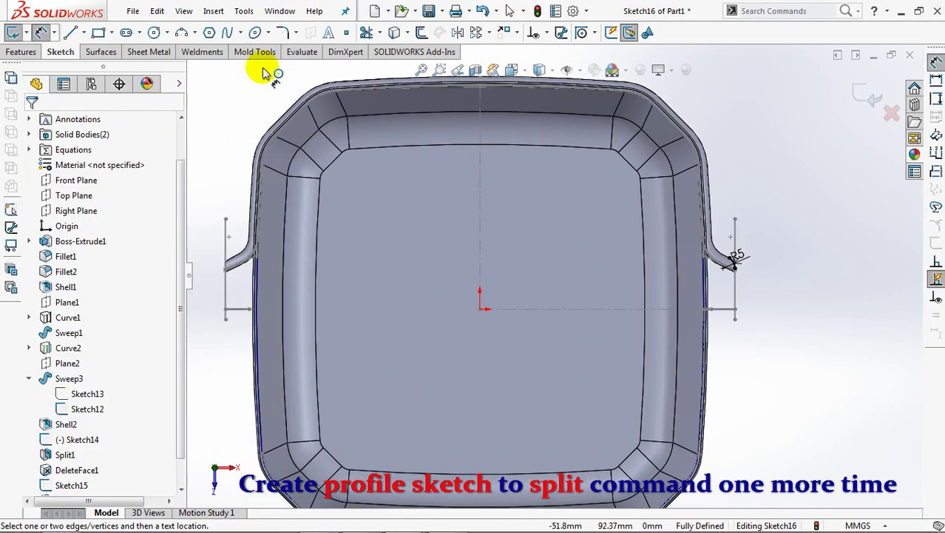
left_click(84, 34)
left_click(92, 65)
left_click(481, 309)
left_click(481, 89)
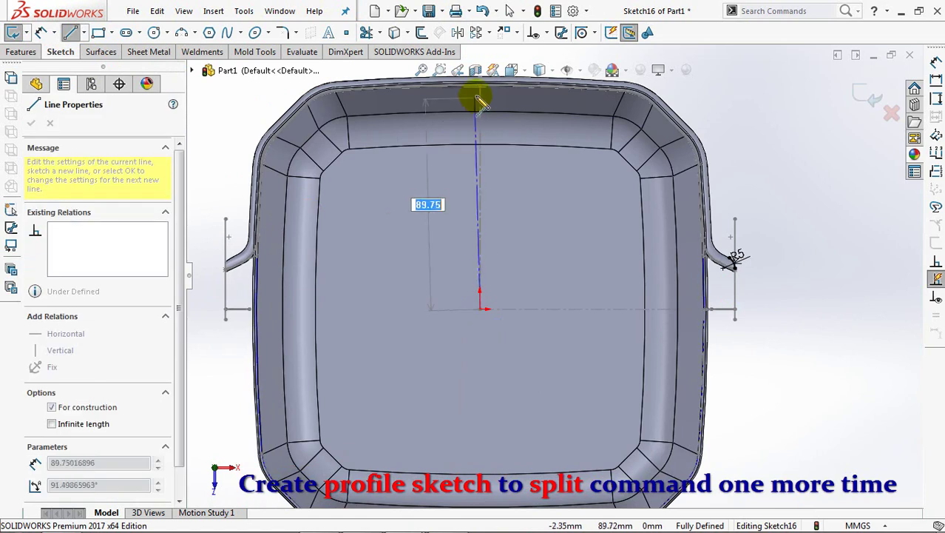
right_click(481, 89)
left_click(513, 96)
- Mirror Arc1 across the vertical centreline onto the left tab and exit Sketch16
left_click(422, 32)
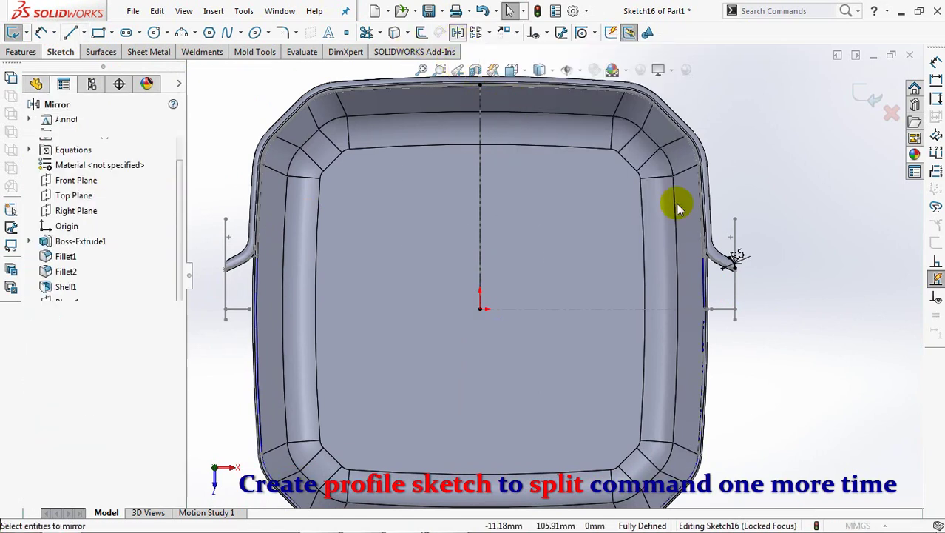
left_click(733, 266)
left_click(481, 247)
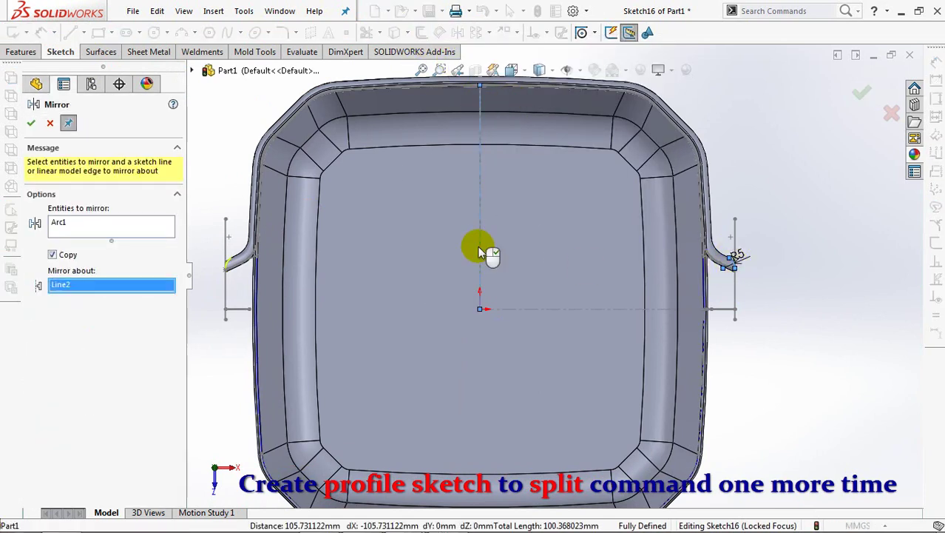
left_click(31, 122)
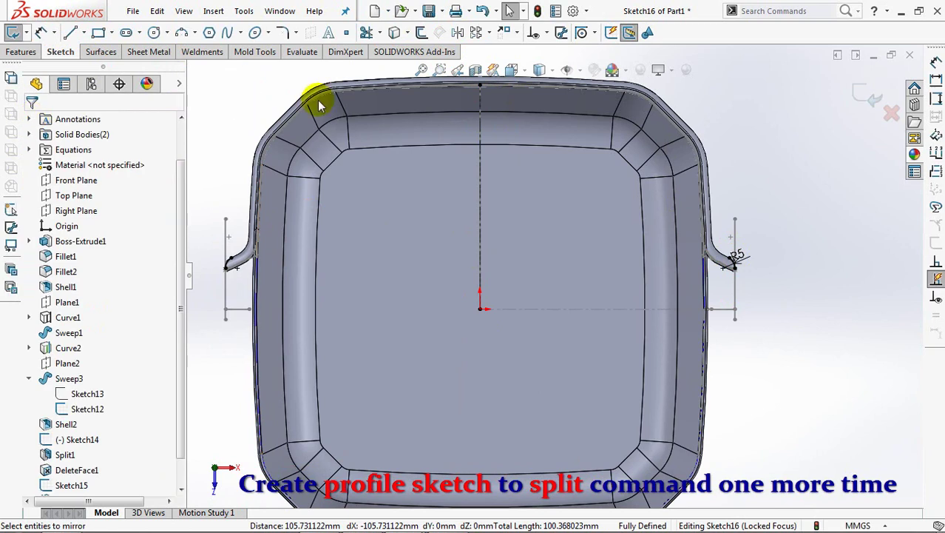
left_click(862, 100)
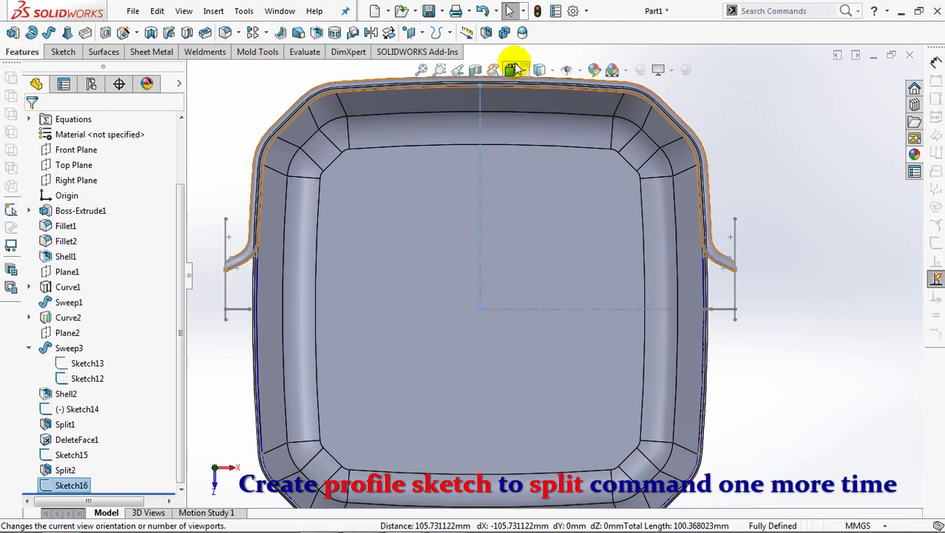
- Split the Split2 body along Sketch16, keeping bodies 2 and 3, then return to isometric view
left_click(486, 31)
left_click(111, 277)
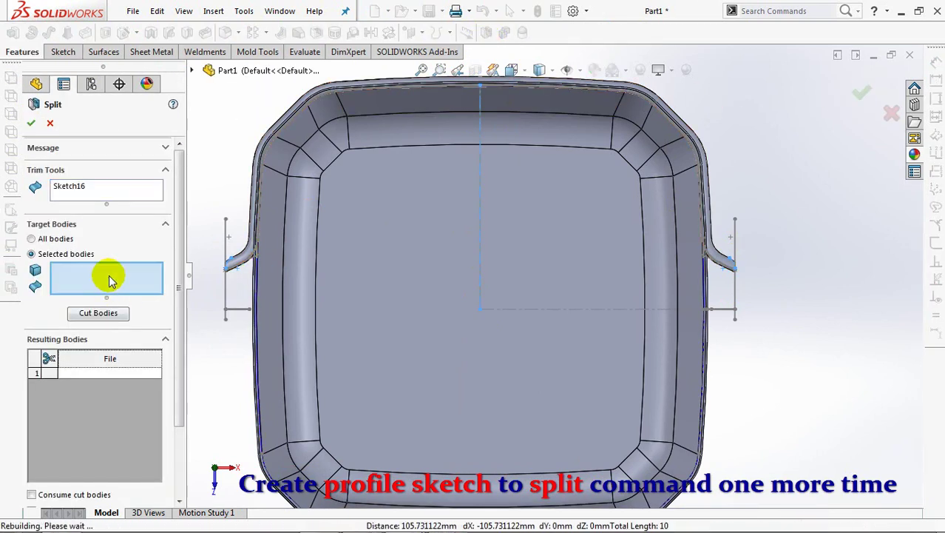
left_click(243, 260)
left_click(99, 313)
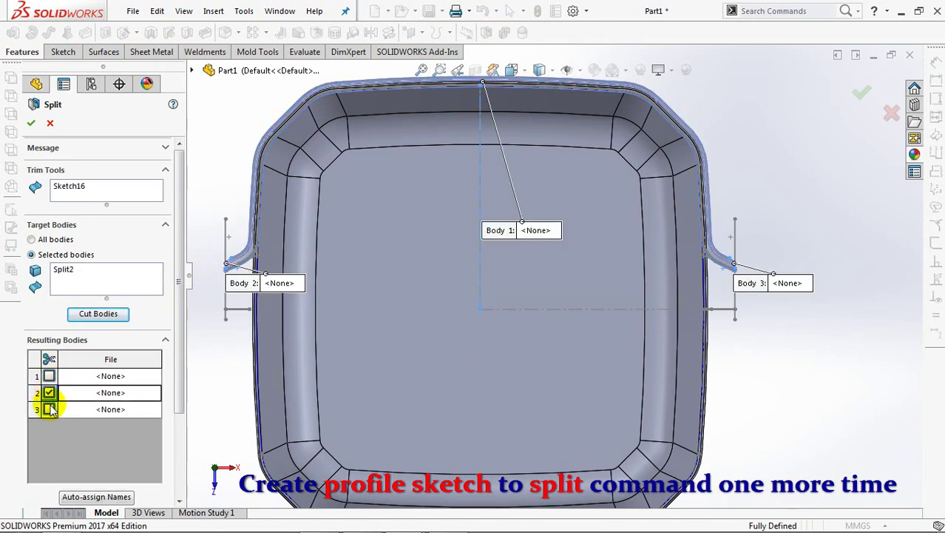
left_click(439, 70)
left_click_drag(710, 238, 766, 299)
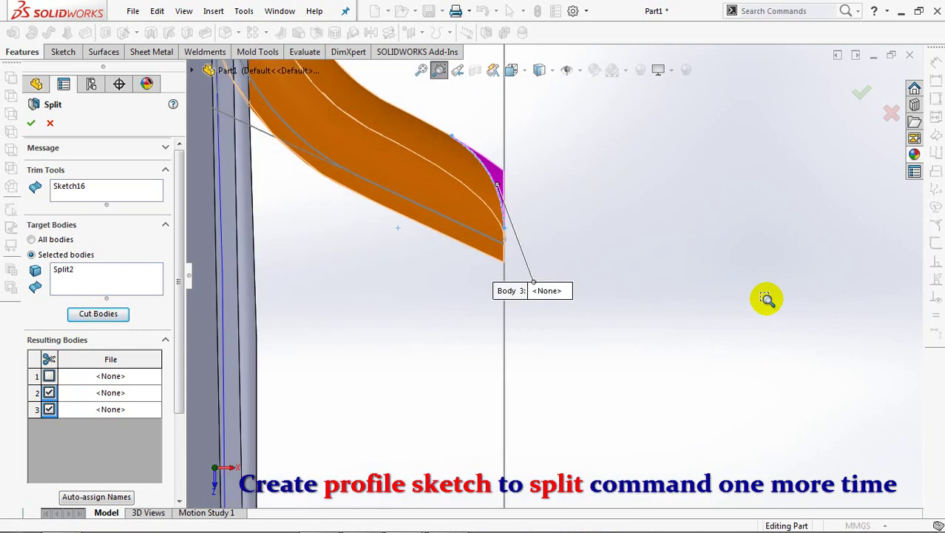
scroll(179, 405, "down", 3)
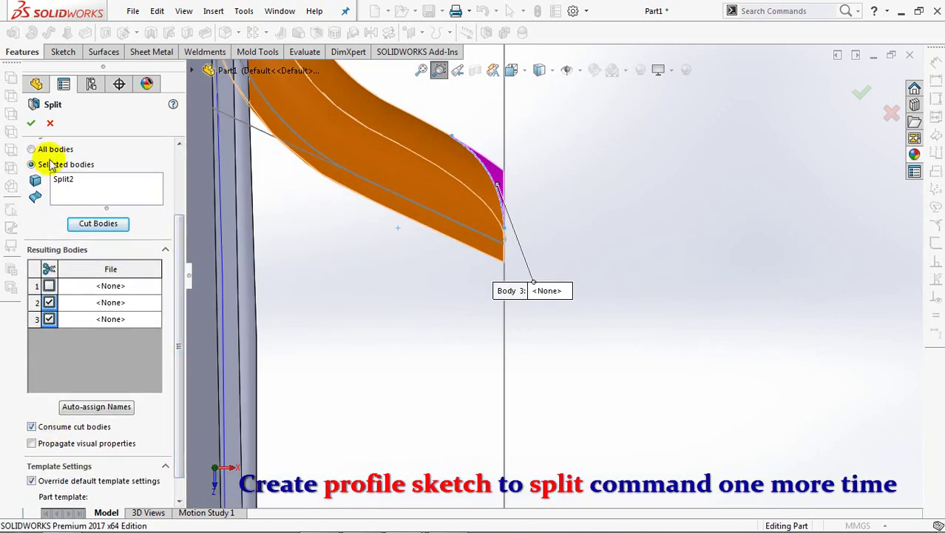
left_click(32, 122)
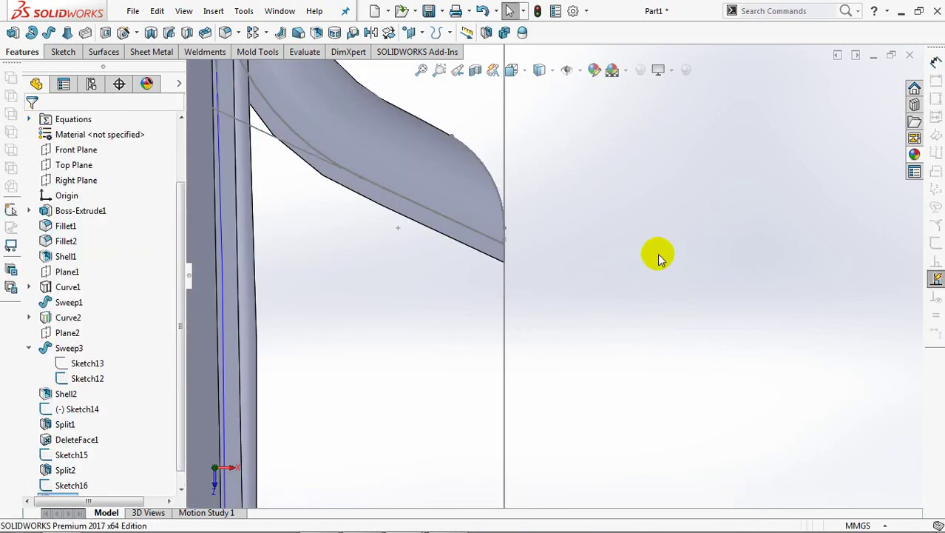
key("ctrl+7")
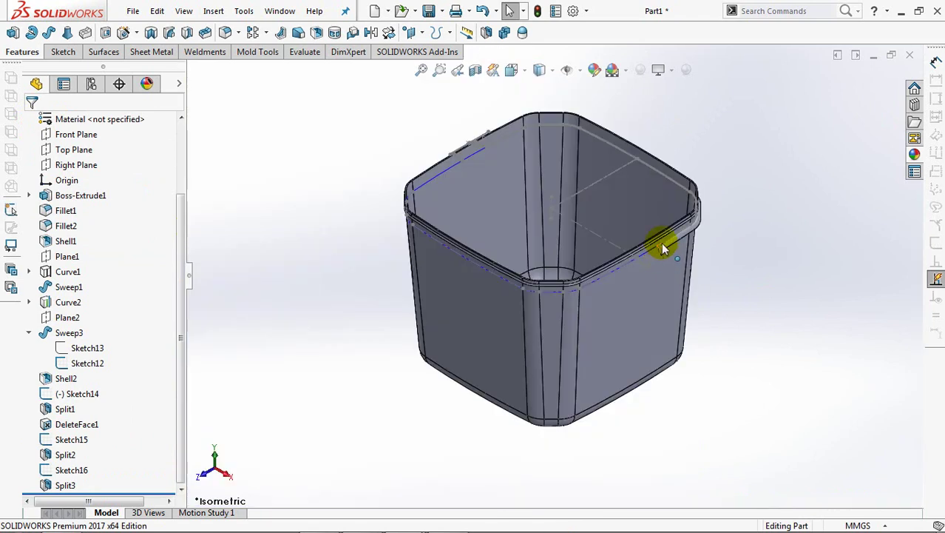
- Start a new sketch on Plane2, viewed normal to it and zoomed on the right hook area
left_click(26, 49)
key("ctrl+8")
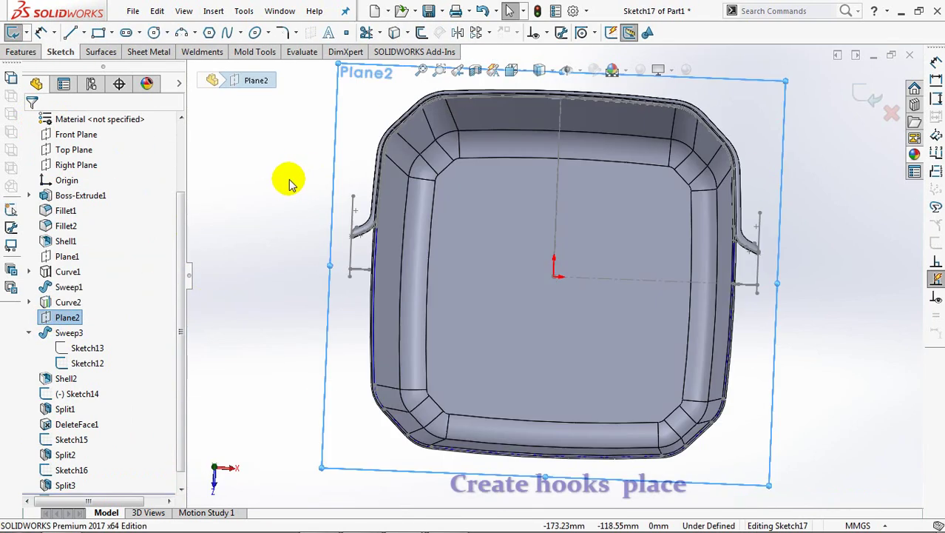
left_click(422, 69)
left_click(439, 70)
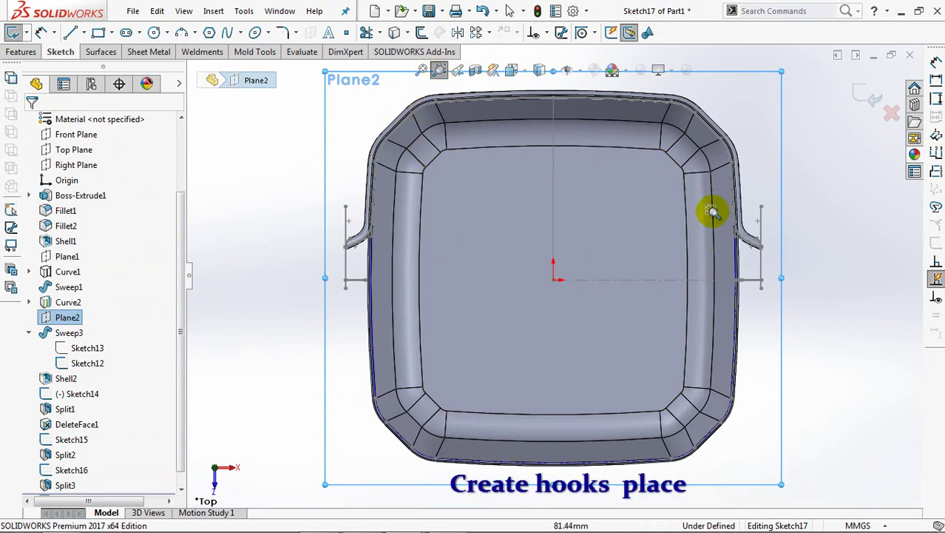
left_click_drag(712, 212, 802, 318)
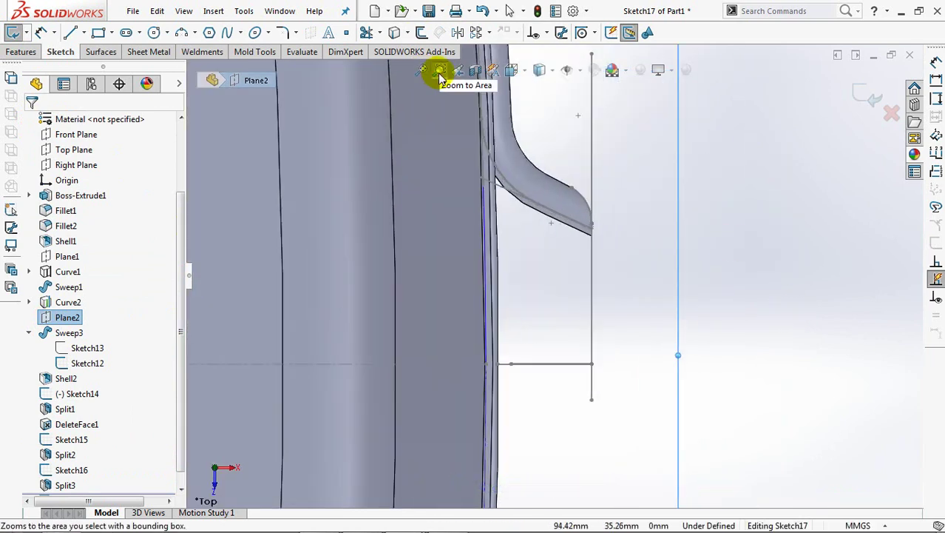
- Convert the tab's curved edge, straight edge and rim edge into the sketch
left_click(394, 34)
left_click(556, 216)
left_click(485, 191)
left_click(487, 204)
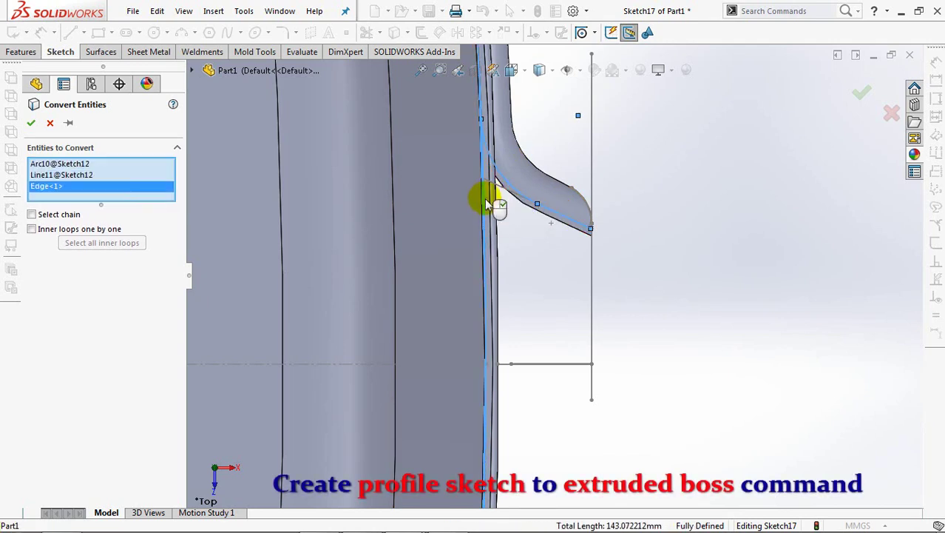
key("Return")
scroll(525, 229, "up", 1)
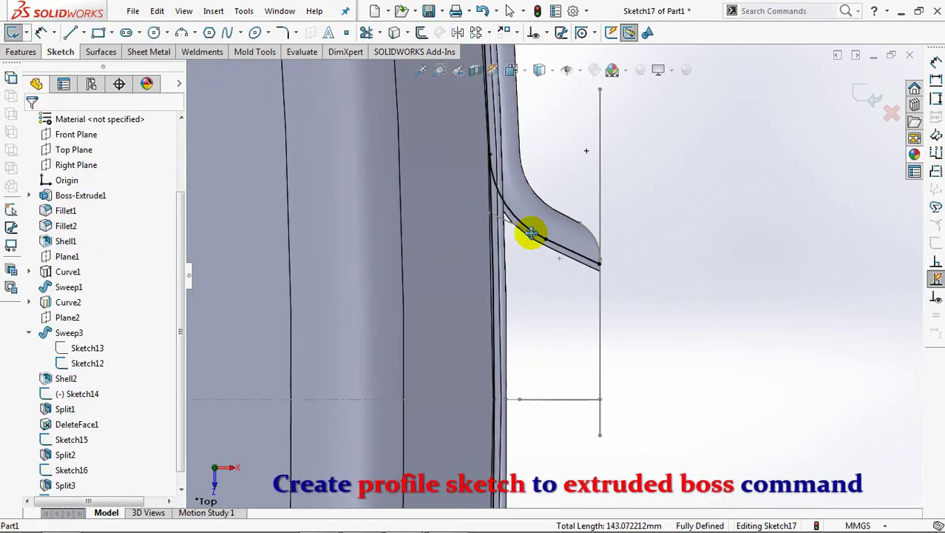
scroll(538, 222, "up", 2)
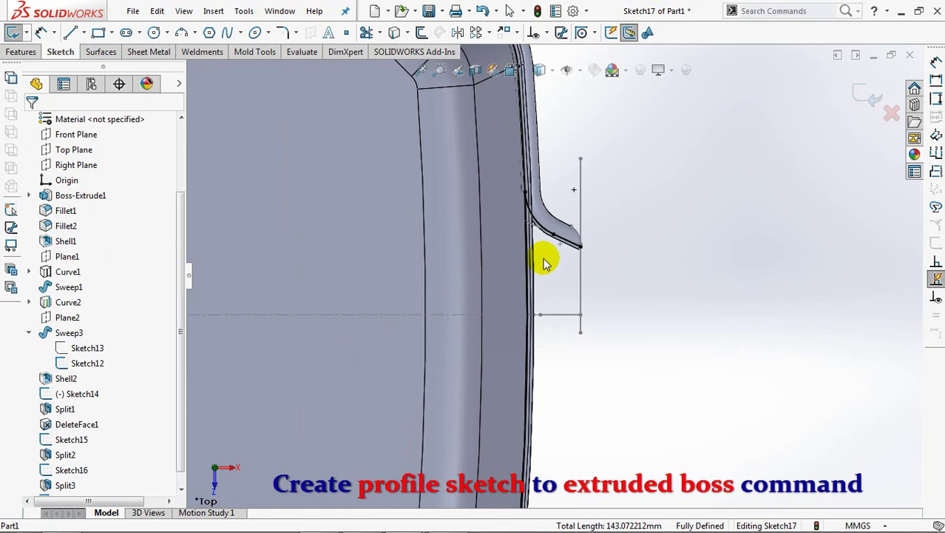
- Delete the vertical sketch line from the converted edges
right_click(580, 214)
left_click(633, 412)
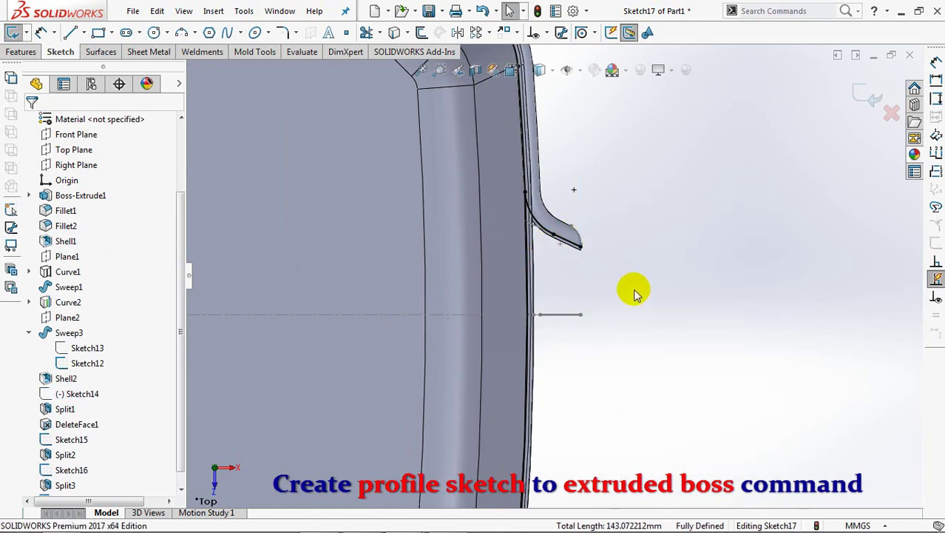
scroll(634, 295, "up", 2)
scroll(732, 300, "down", 2)
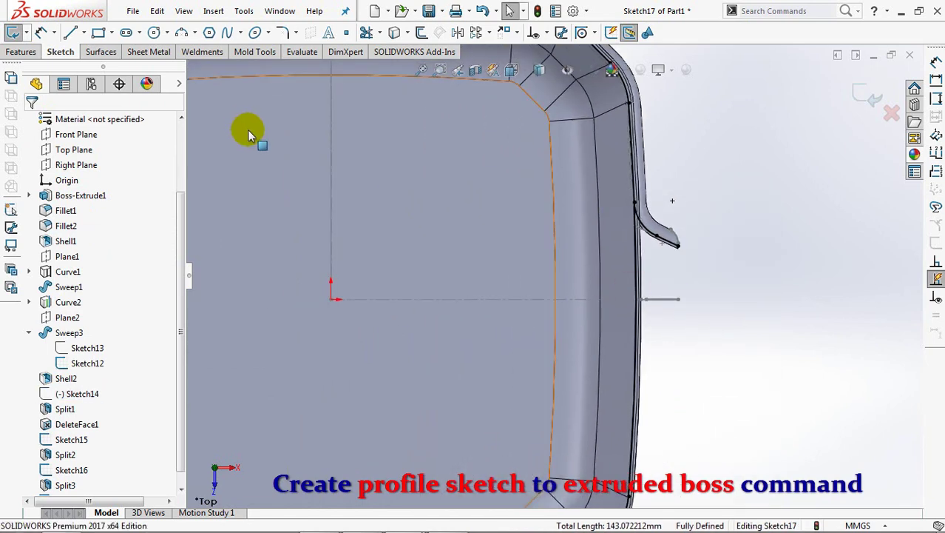
- Draw a horizontal centreline from the origin extending past the hook
left_click(436, 302)
left_click(84, 34)
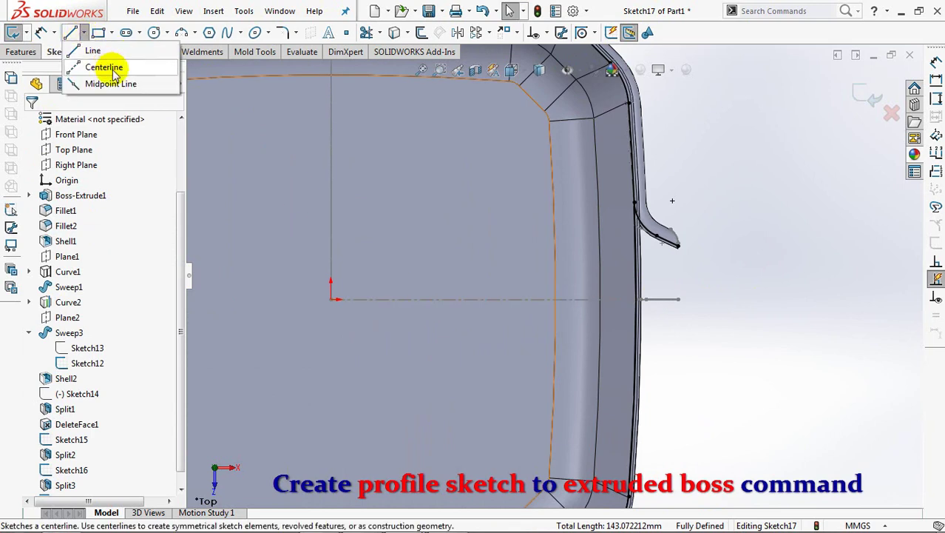
left_click(102, 65)
left_click(330, 300)
left_click(704, 300)
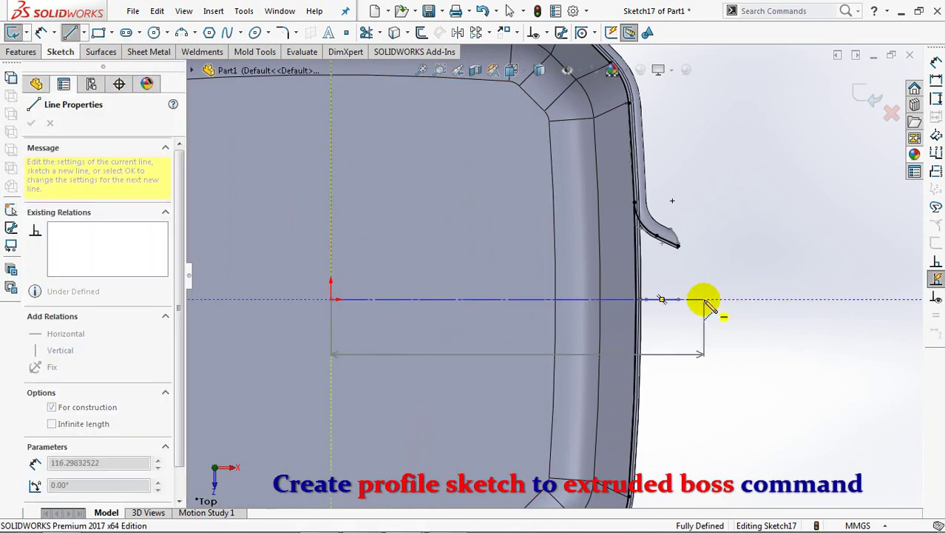
right_click(706, 303)
left_click(733, 310)
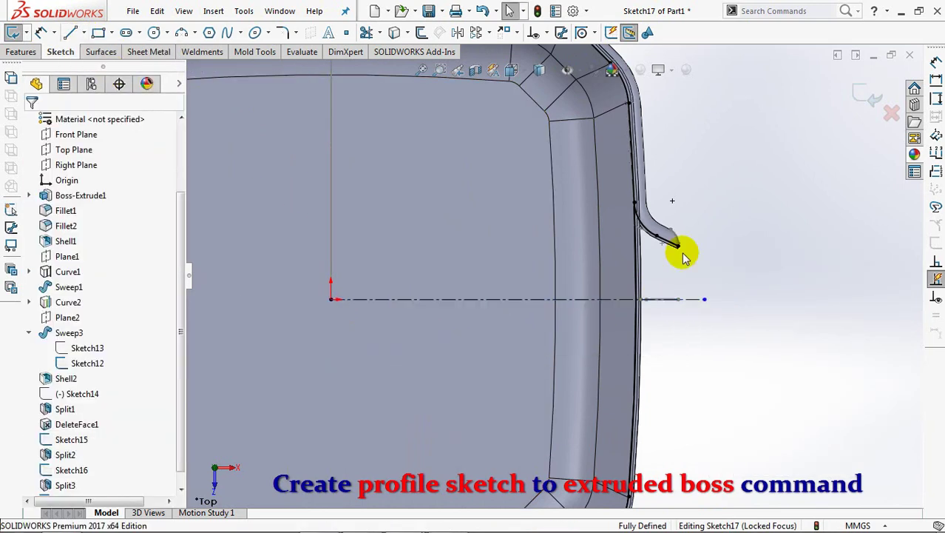
- Mirror the hook's arc and straight line across the horizontal centreline
left_click(456, 34)
left_click(648, 227)
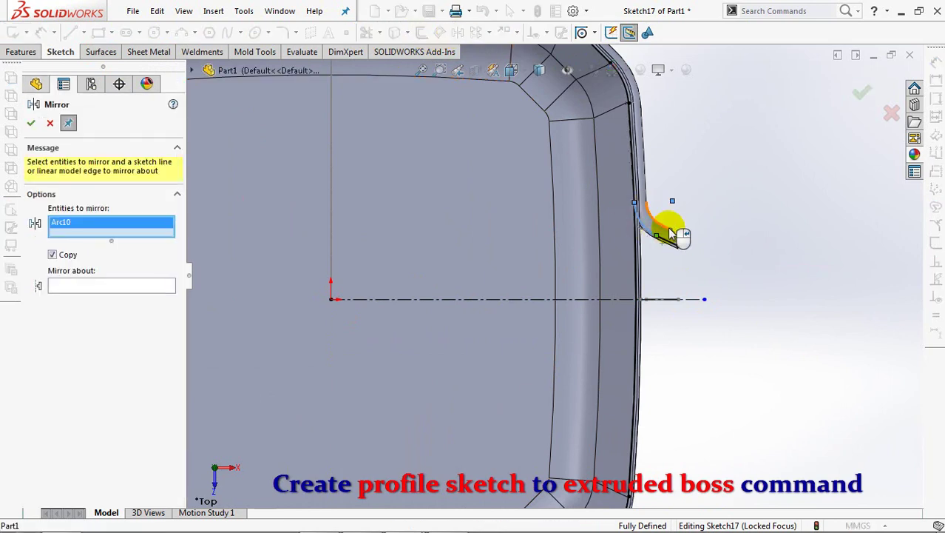
left_click(670, 246)
left_click(688, 300)
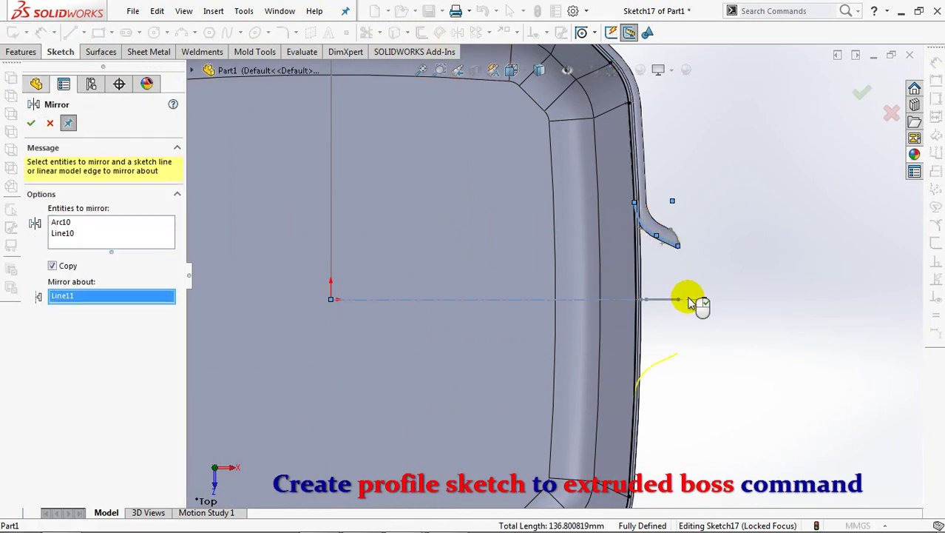
left_click(31, 125)
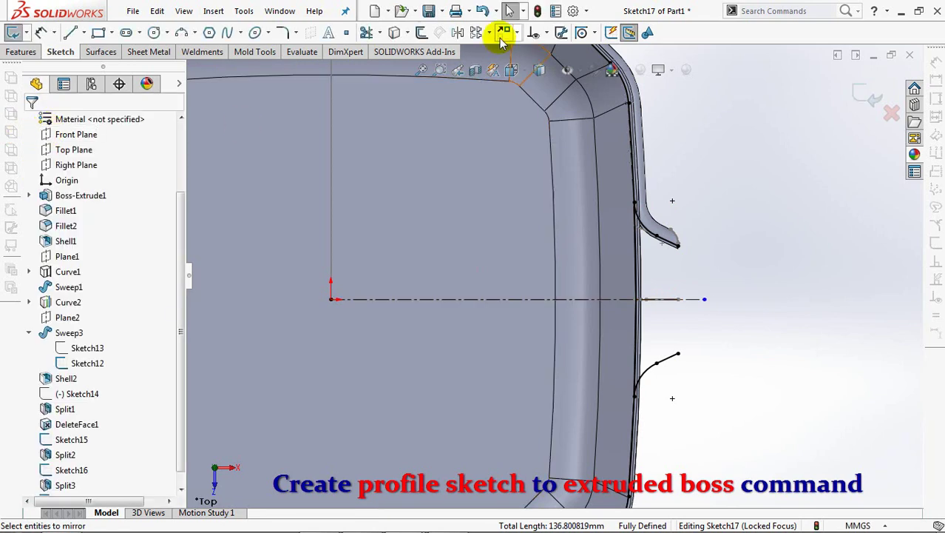
left_click(364, 34)
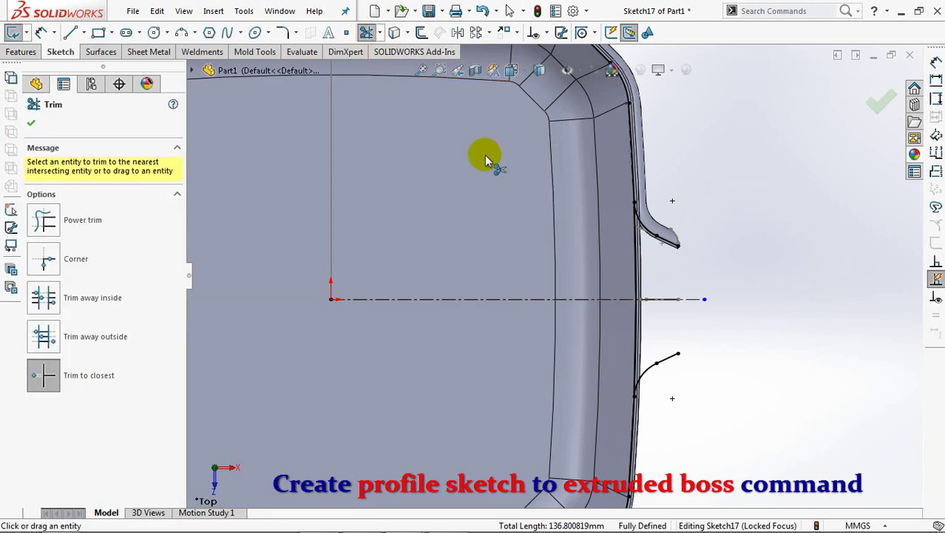
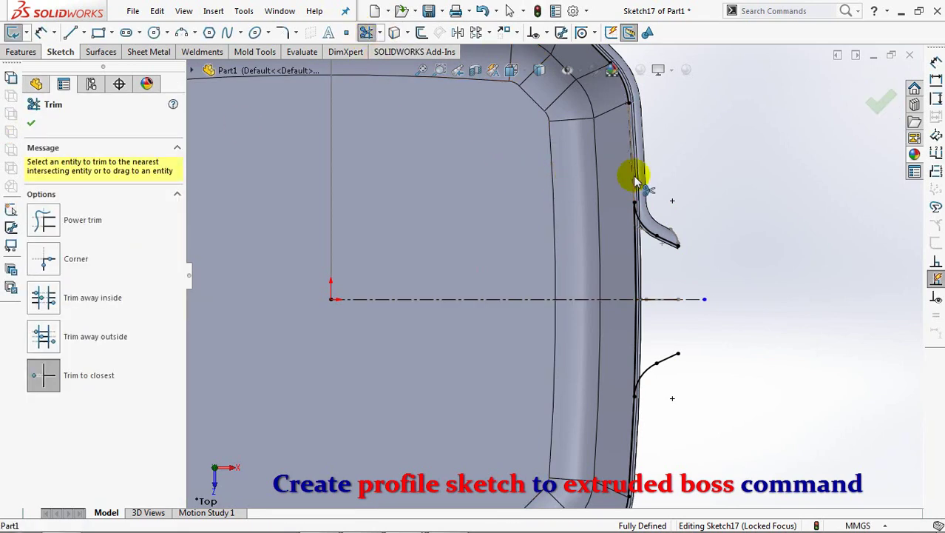
- Close the right tab profile's outer end with a vertical line between its curve endpoints
left_click(31, 127)
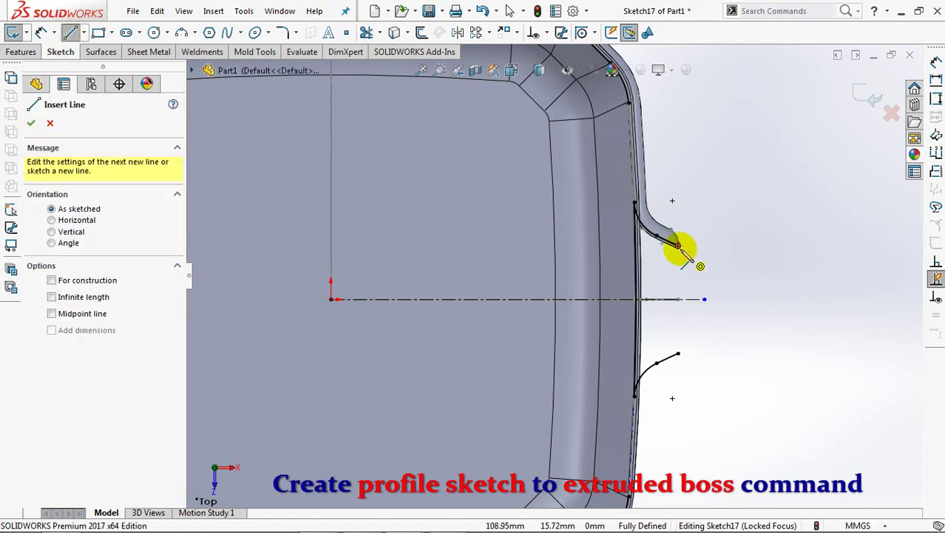
left_click_drag(678, 245, 678, 299)
right_click(679, 353)
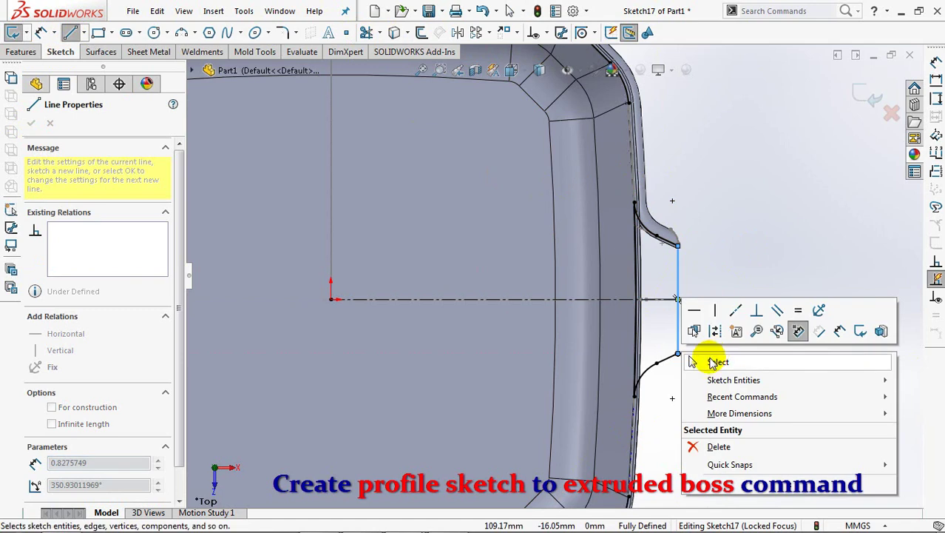
left_click(718, 360)
- Check the sketch curves, then zoom in on the right handle tab
key("z")
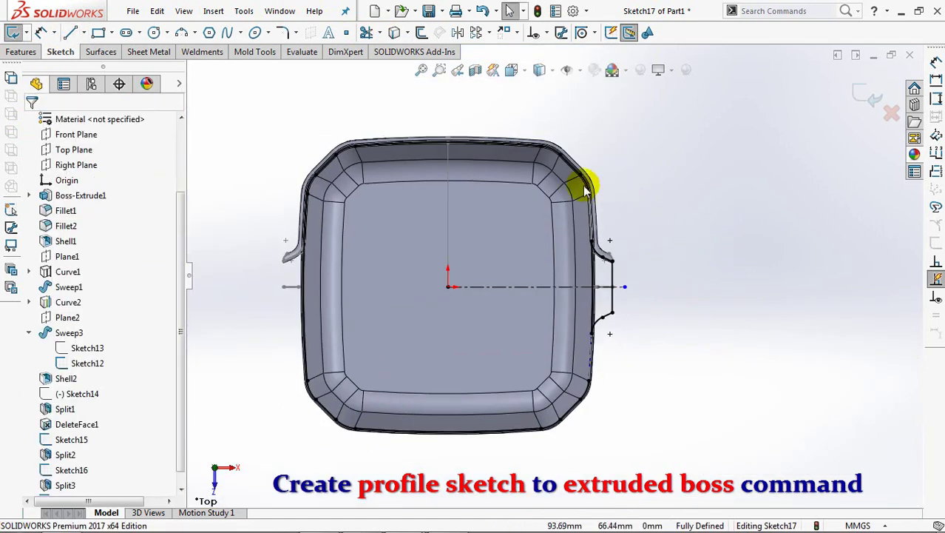
left_click_drag(625, 207, 267, 123)
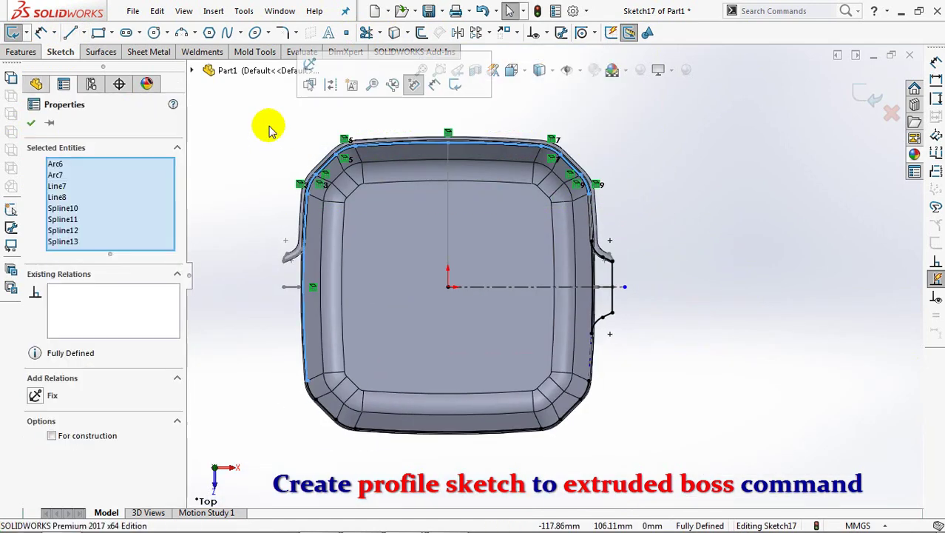
left_click_drag(265, 364, 632, 458, "ctrl")
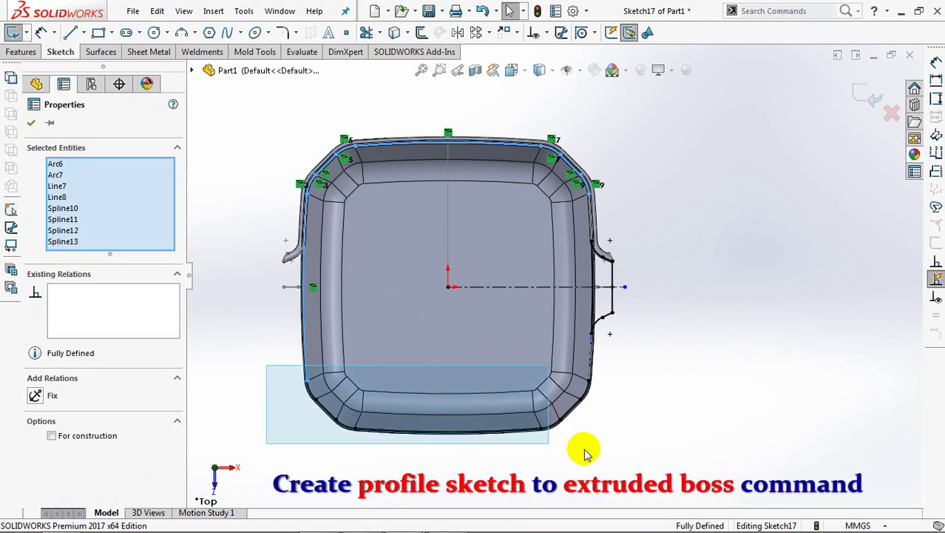
right_click(508, 458)
key("Escape")
key("Escape")
key("f")
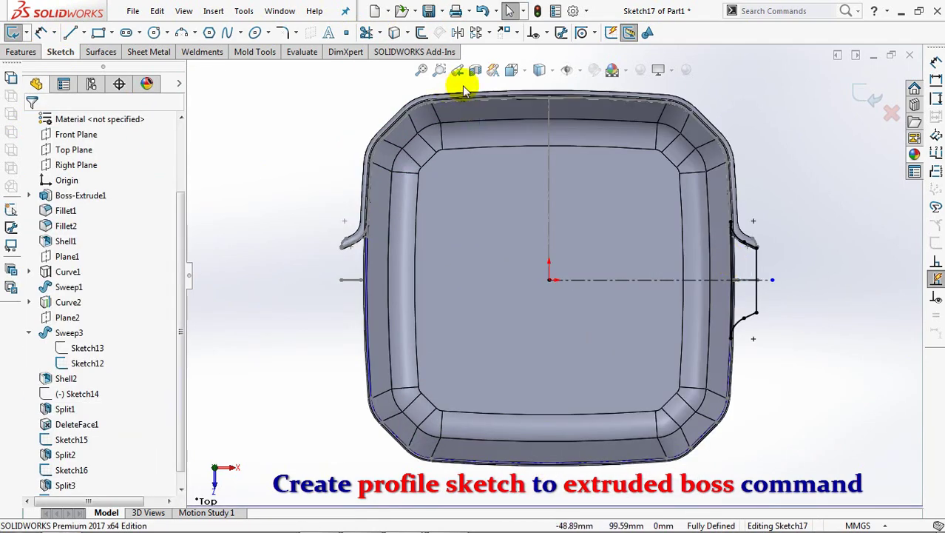
left_click(440, 69)
left_click_drag(729, 213, 810, 377)
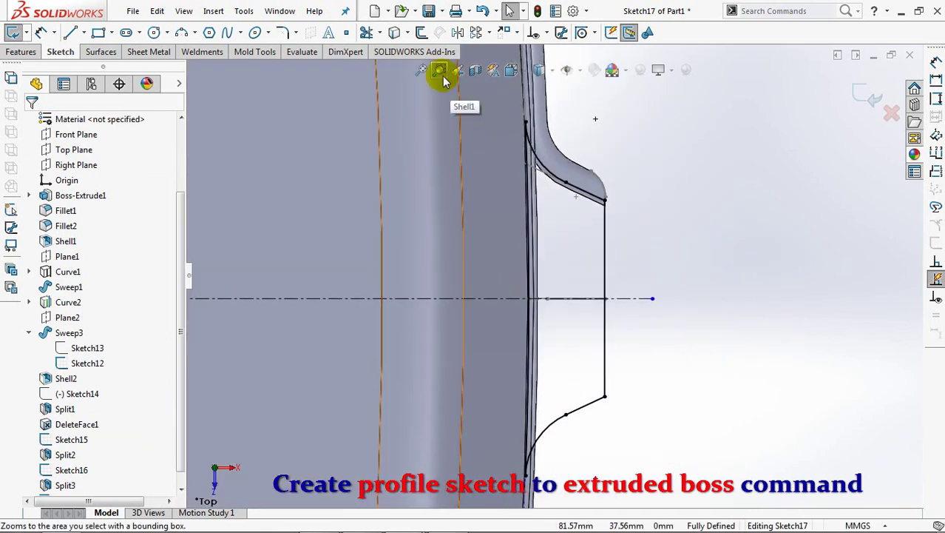
- Offset the bucket wall edge by 0.50 mm
left_click(421, 31)
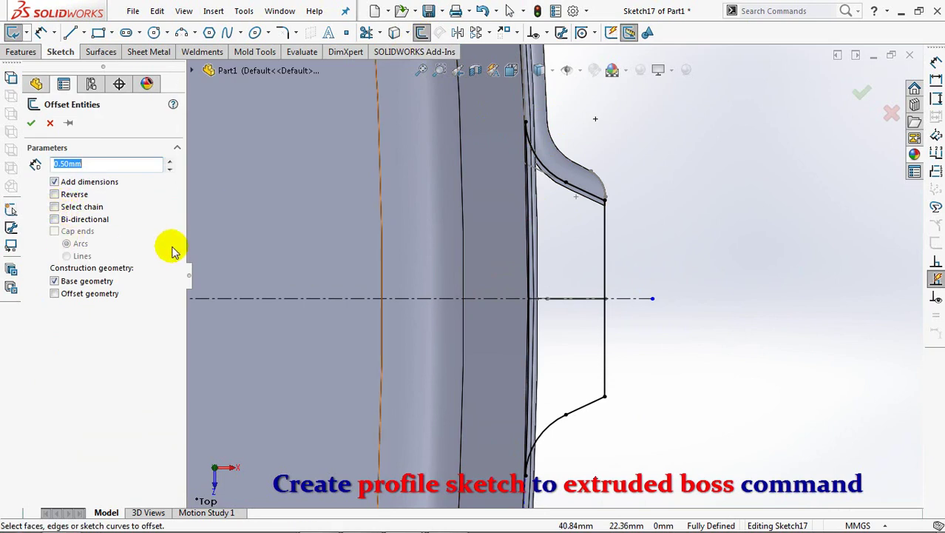
left_click(528, 232)
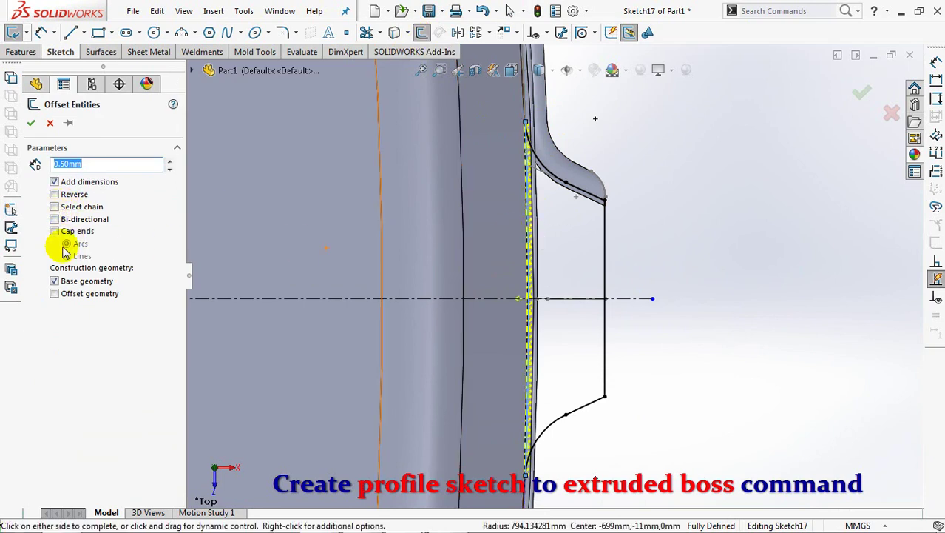
left_click(29, 125)
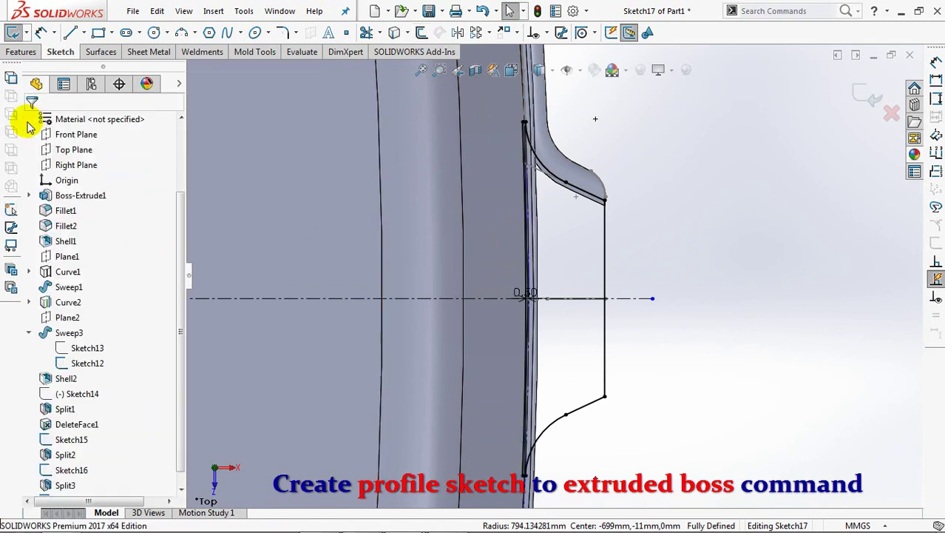
- Draw short lines joining the offset edge to the tab curve ends to close the profile
left_click(70, 33)
left_click(525, 123)
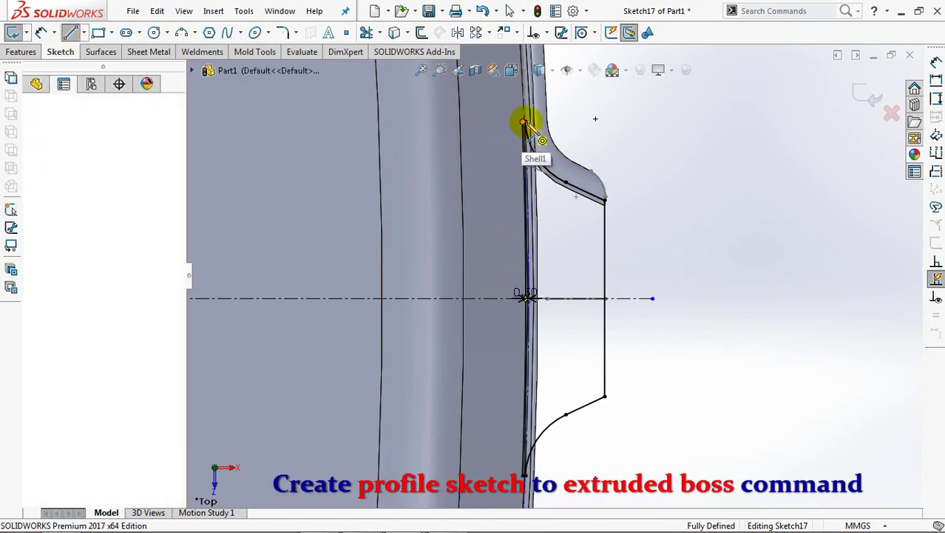
left_click(536, 442)
scroll(551, 385, "down", 2)
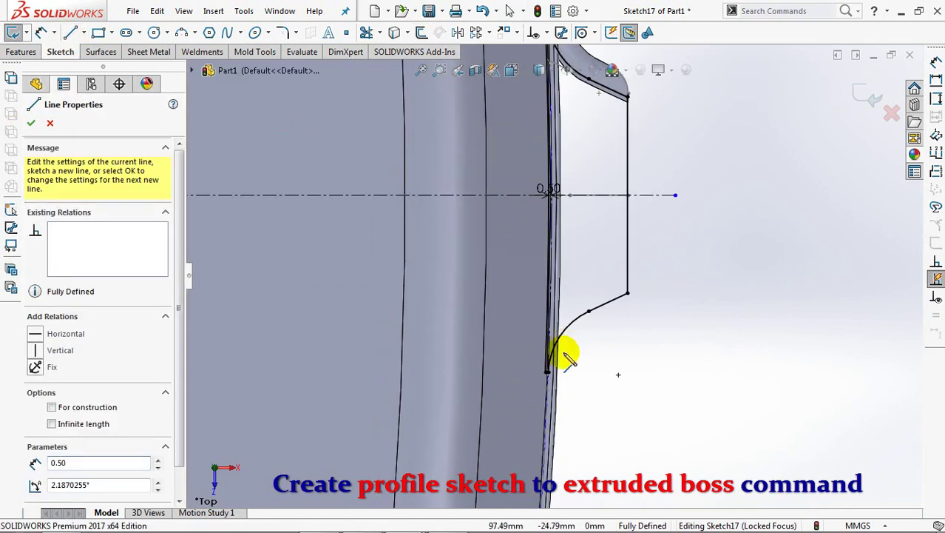
scroll(562, 326, "down", 2)
middle_click_drag(563, 325, 595, 213, "ctrl")
left_click(557, 364)
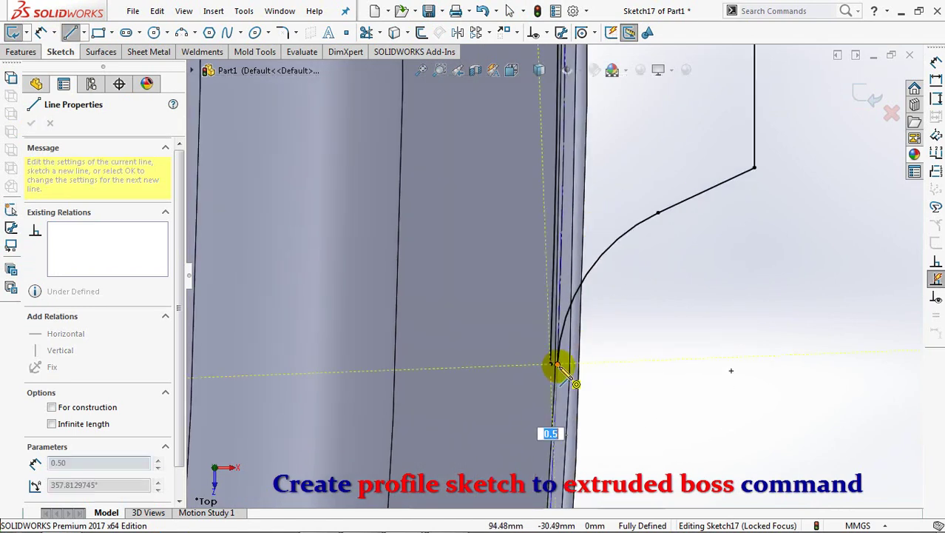
left_click(32, 124)
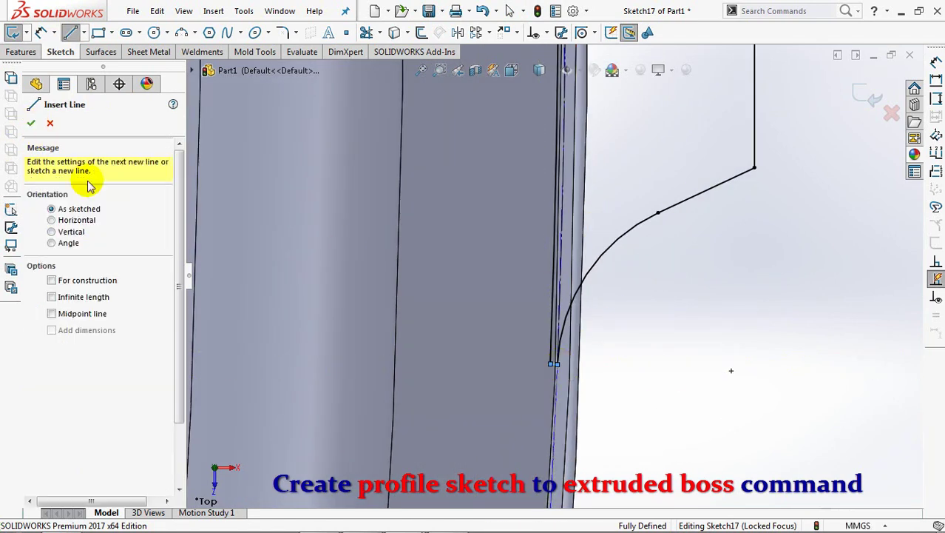
key("Escape")
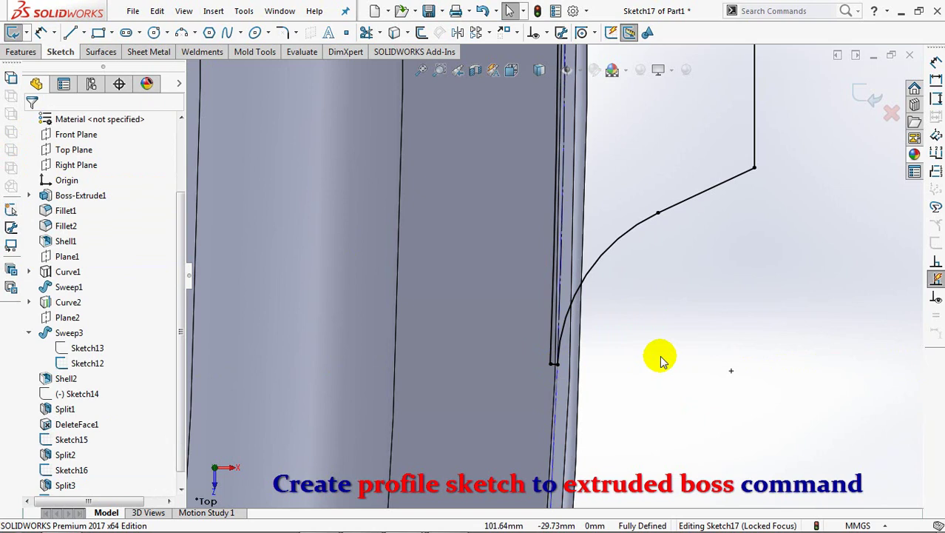
scroll(661, 400, "up", 2)
scroll(665, 355, "up", 2)
scroll(680, 348, "down", 3)
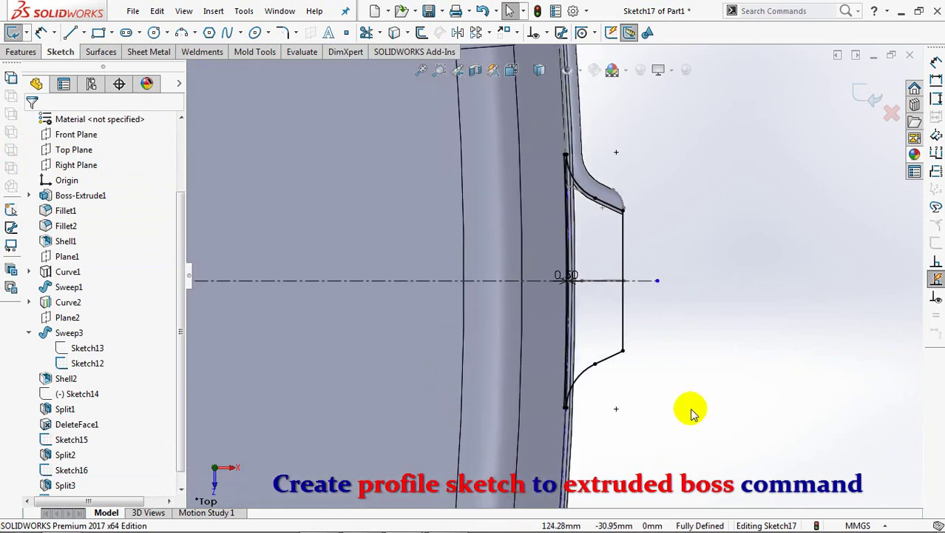
left_click(865, 96)
- Extrude the tab profile 1.50 mm blind downward with Merge result unchecked
middle_click_drag(743, 285, 622, 268)
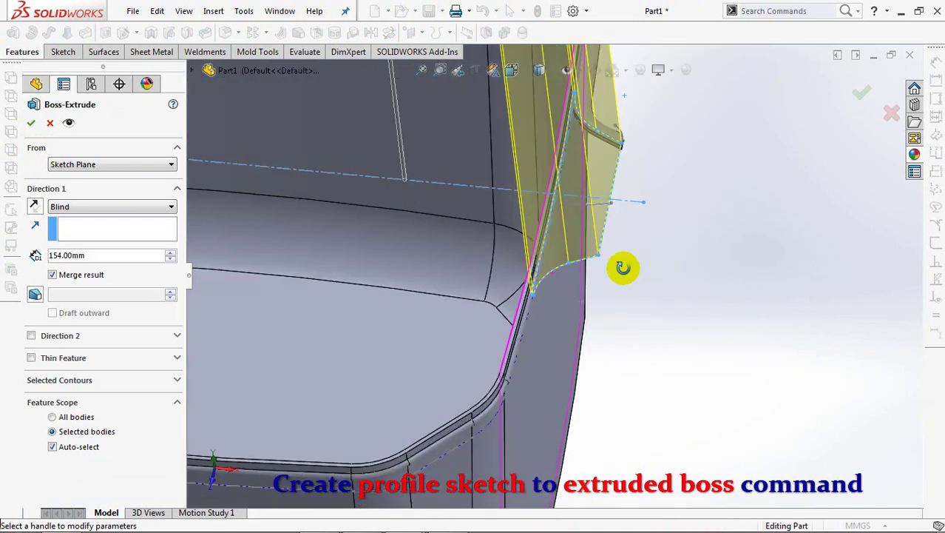
scroll(621, 281, "up", 5)
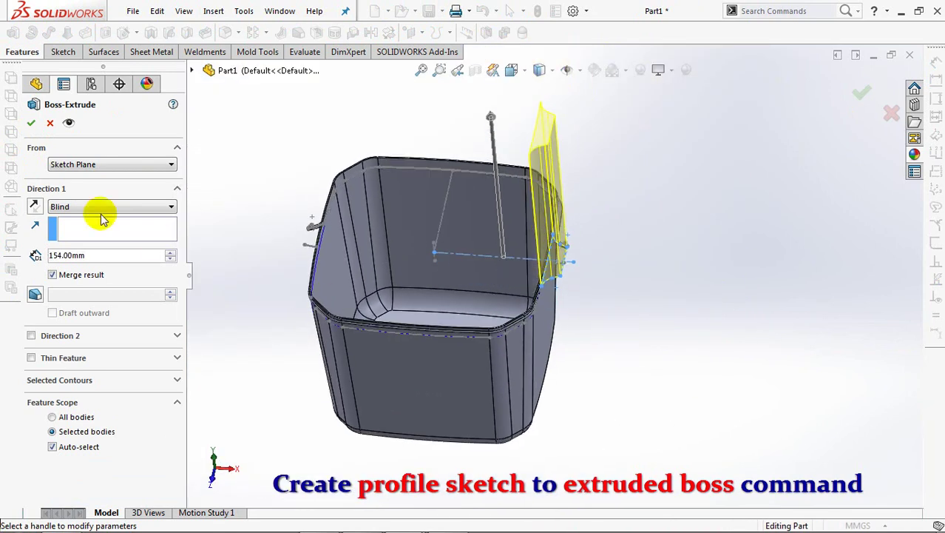
left_click(34, 207)
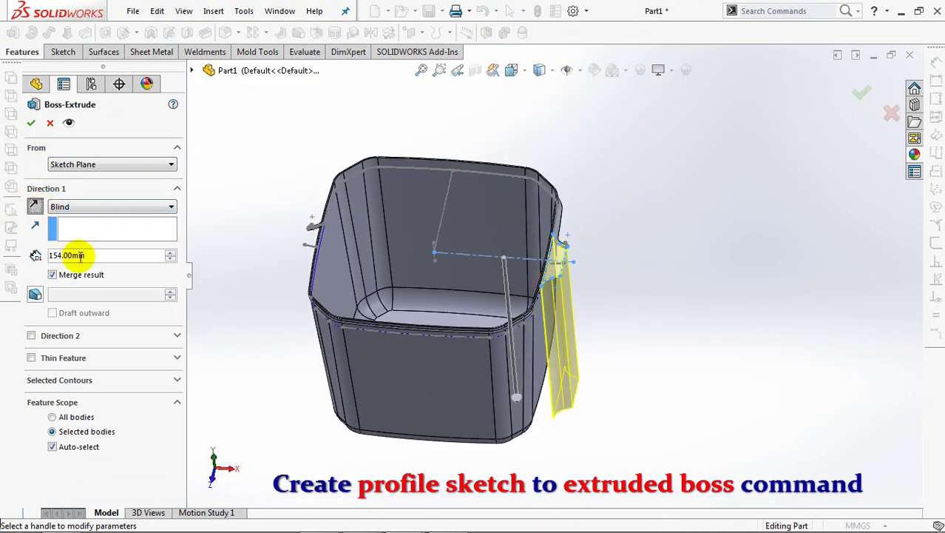
type("1.5")
key("Return")
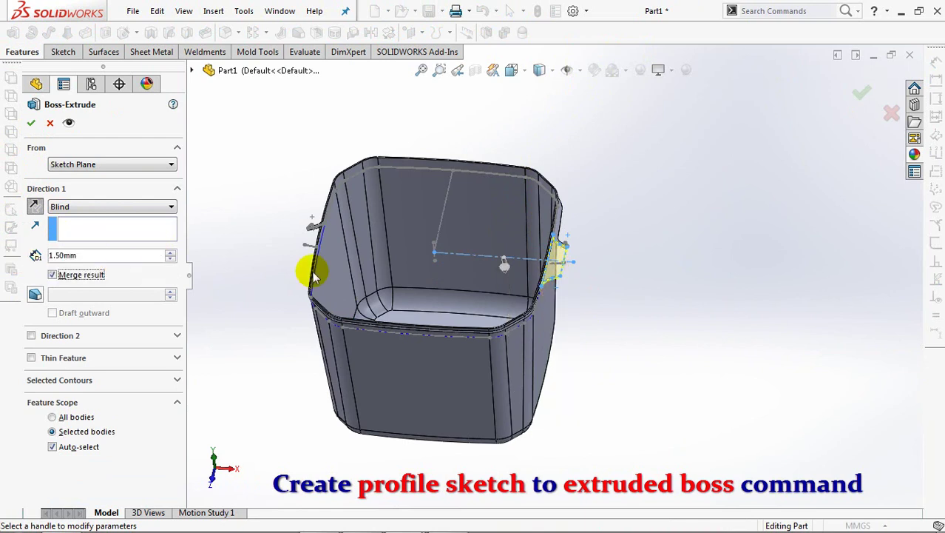
scroll(584, 311, "down", 3)
scroll(569, 205, "down", 3)
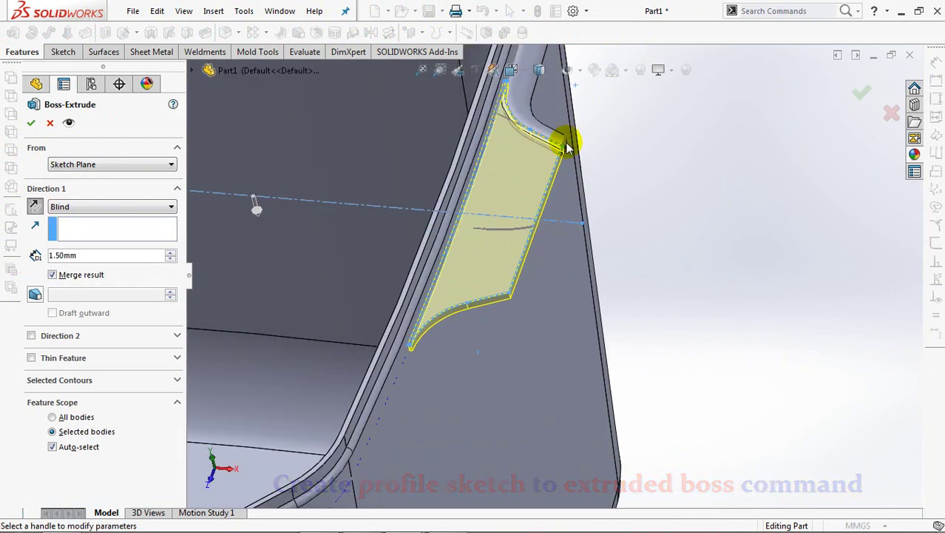
left_click(54, 275)
left_click(32, 123)
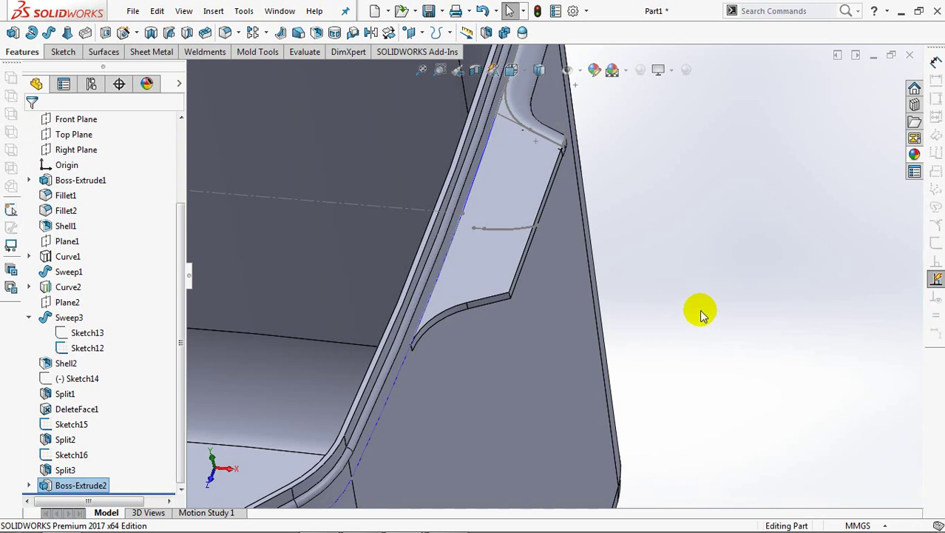
scroll(706, 337, "up", 3)
scroll(712, 363, "up", 2)
scroll(801, 333, "up", 2)
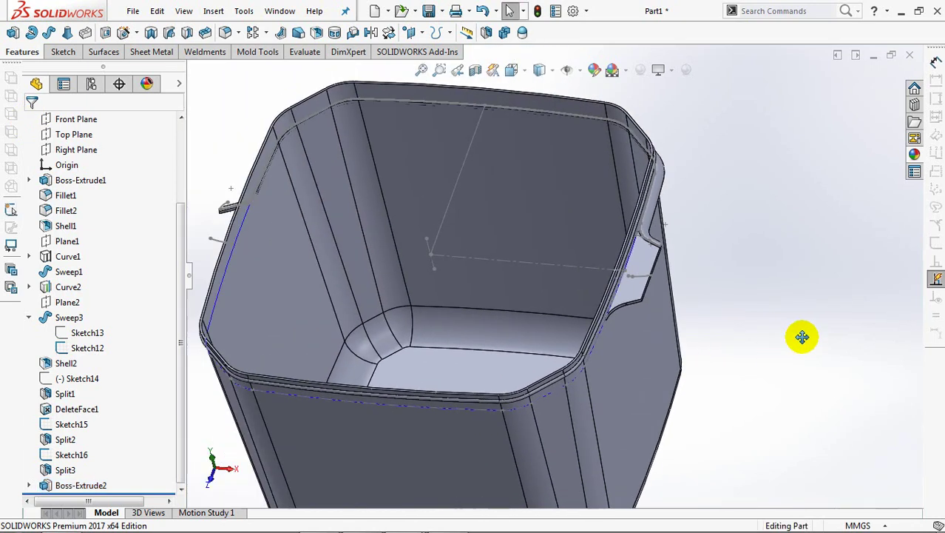
scroll(798, 307, "up", 2)
scroll(799, 307, "up", 1)
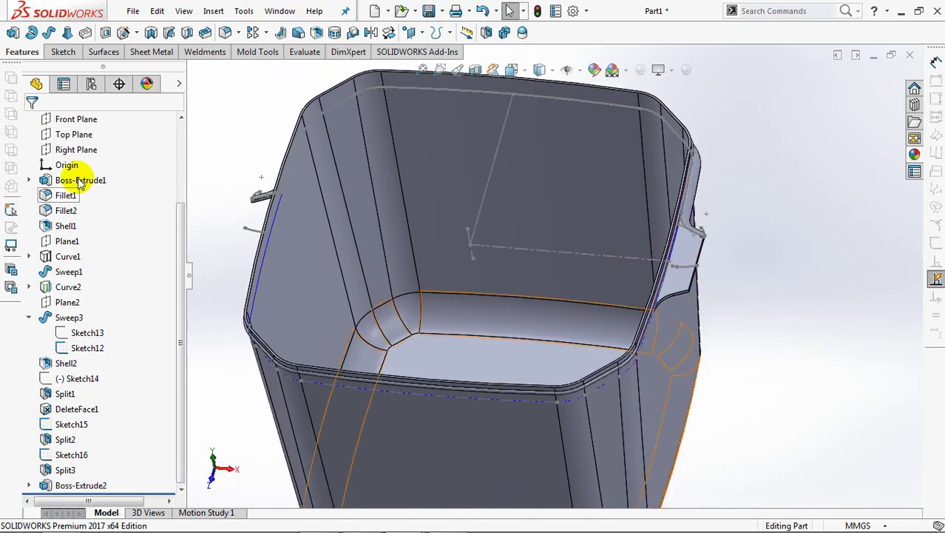
- Mirror the Boss-Extrude2 tab body about the Right Plane
left_click(74, 149)
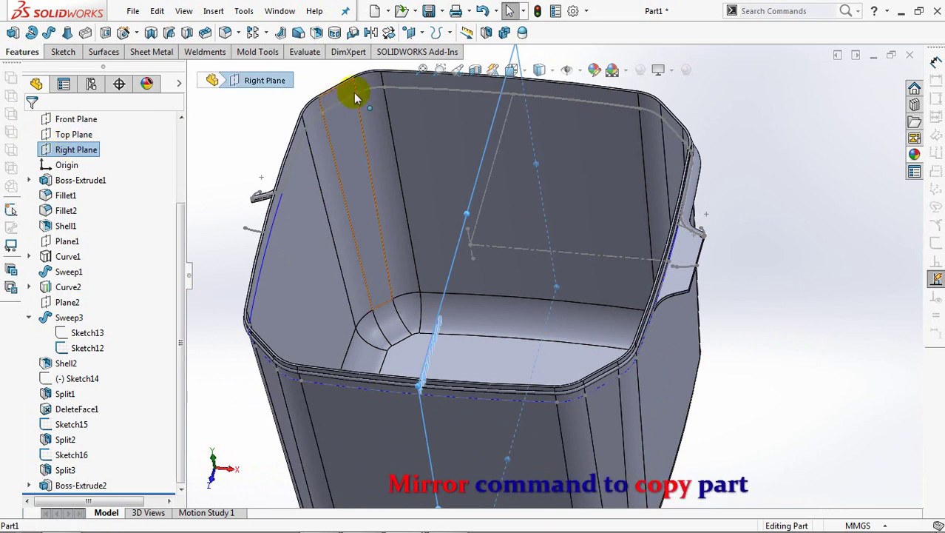
left_click(370, 34)
left_click(114, 265)
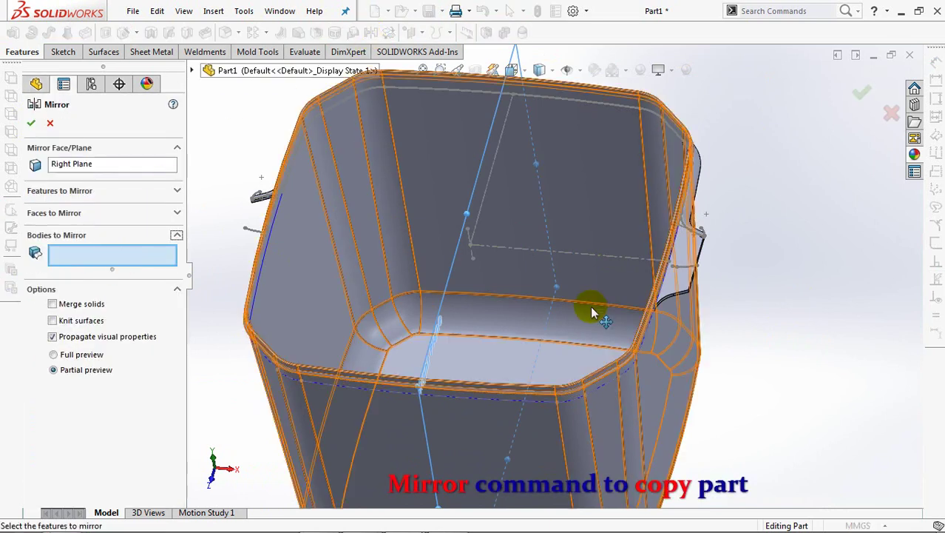
left_click(686, 277)
right_click(685, 281)
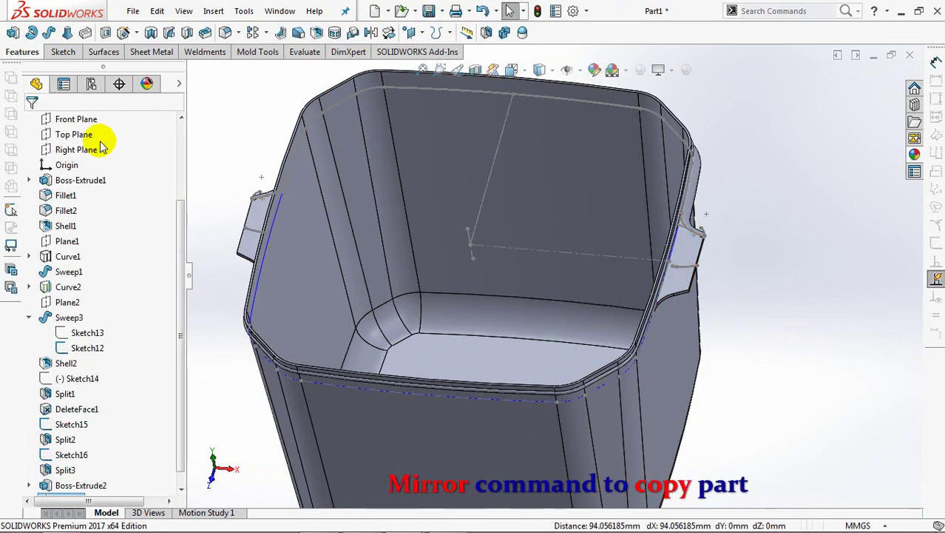
- Mirror the tab body again about the Front Plane
left_click(75, 119)
left_click(370, 33)
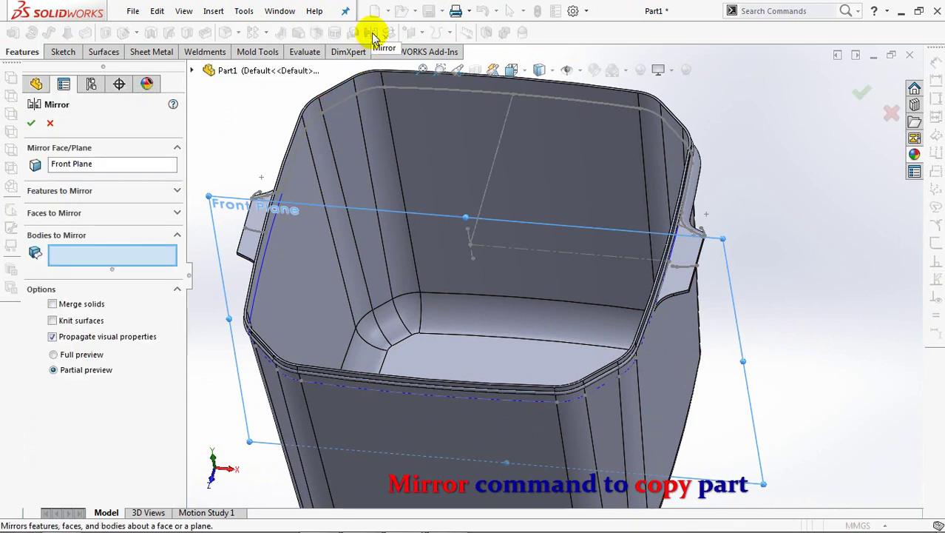
left_click(700, 179)
right_click(700, 178)
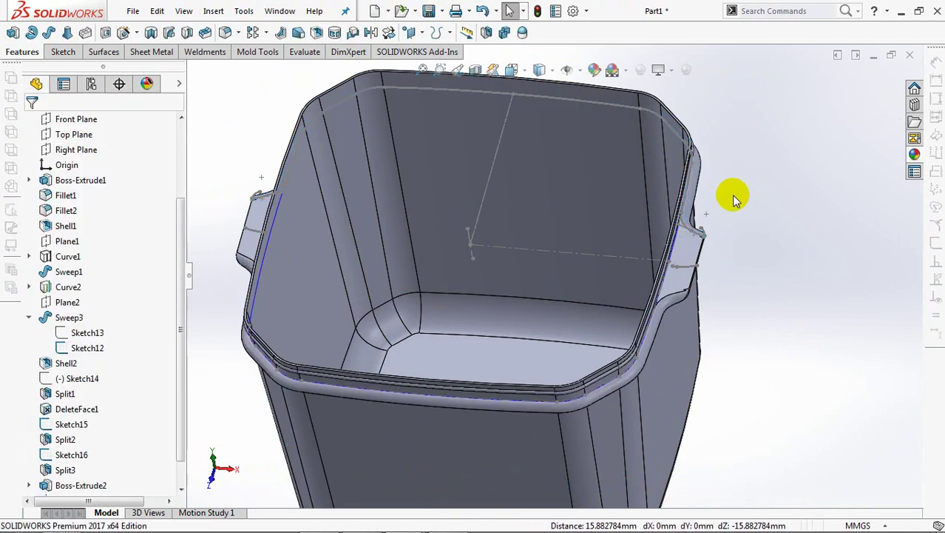
- Combine Sweep1, Boss-Extrude2, Mirror1, Mirror2 and Split3 into one body
left_click(505, 32)
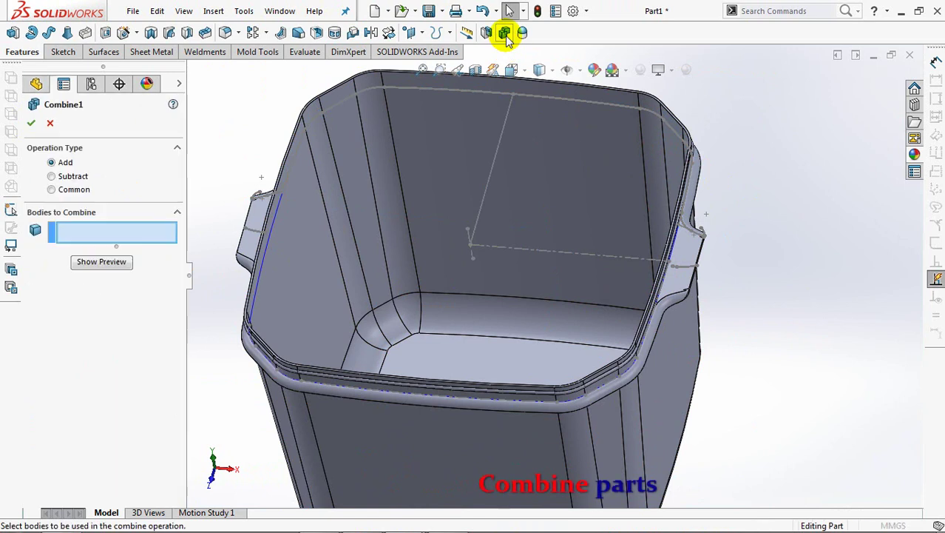
left_click(674, 232)
left_click(682, 290)
left_click(693, 244)
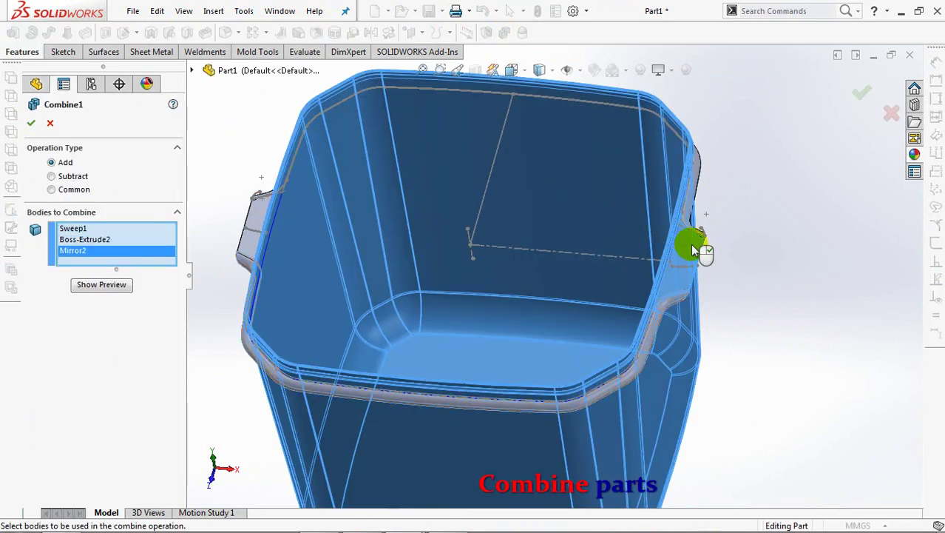
left_click(453, 253)
left_click(254, 226)
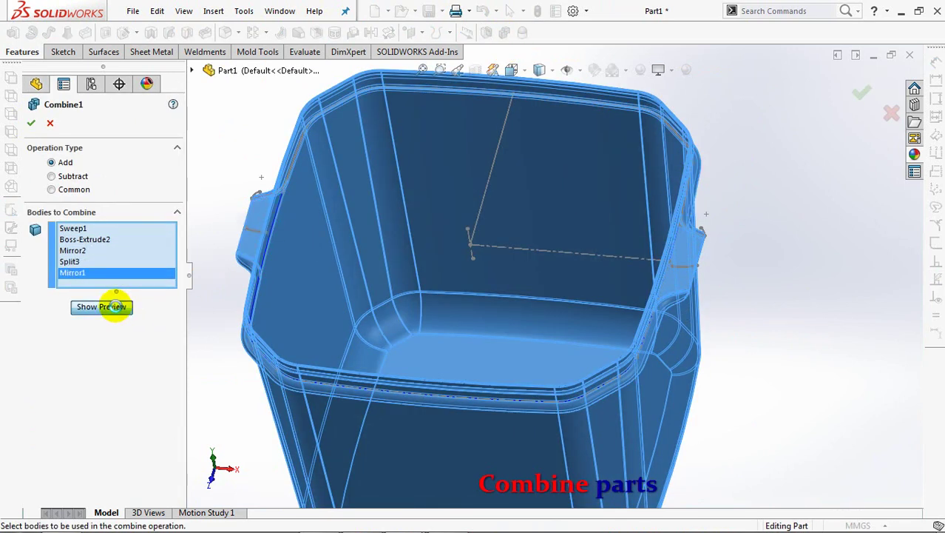
left_click(104, 307)
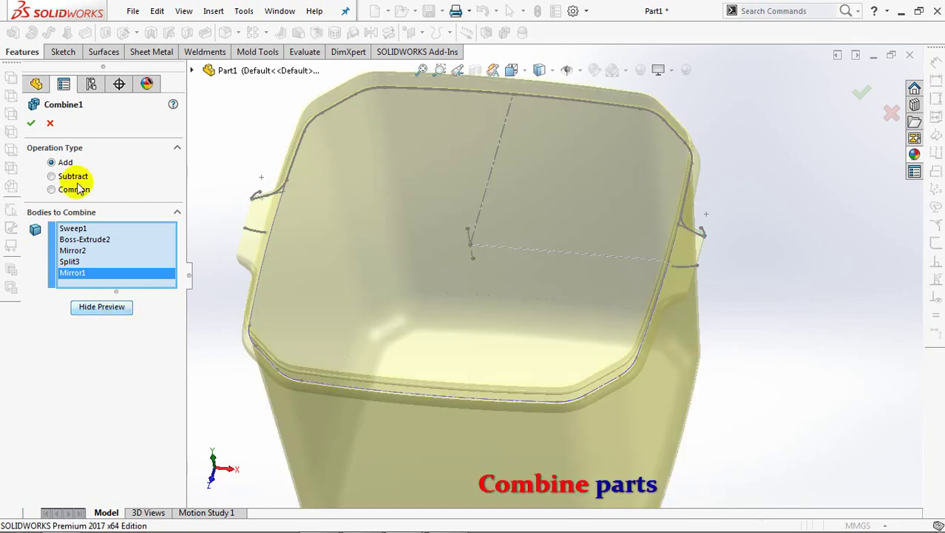
left_click(31, 124)
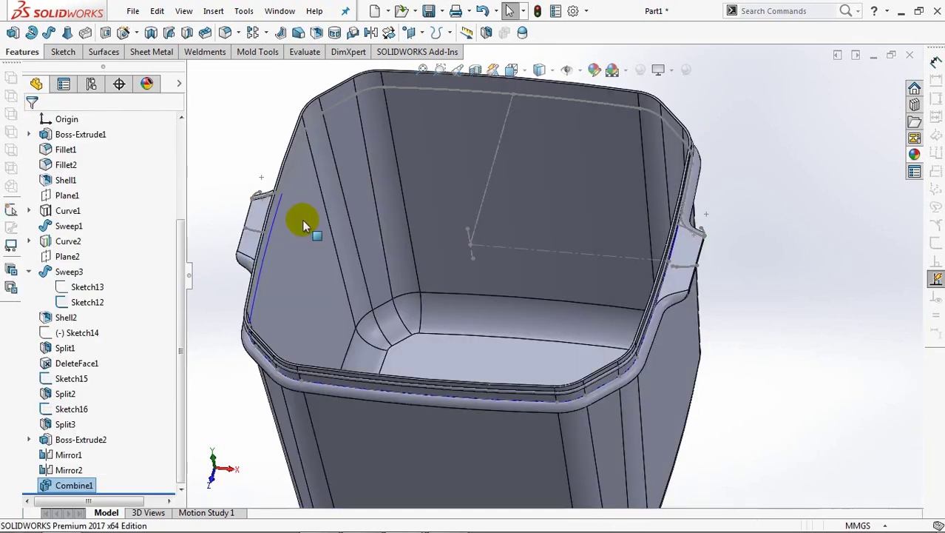
- Hide Sketch12, Sketch16 and the Curve2 helper curve
left_click(479, 218)
left_click(540, 178)
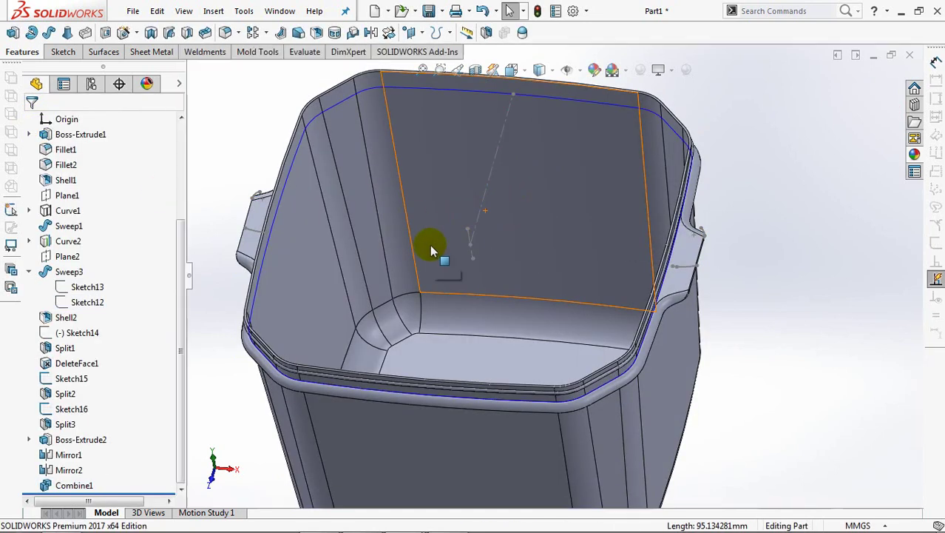
left_click(480, 217)
left_click(542, 178)
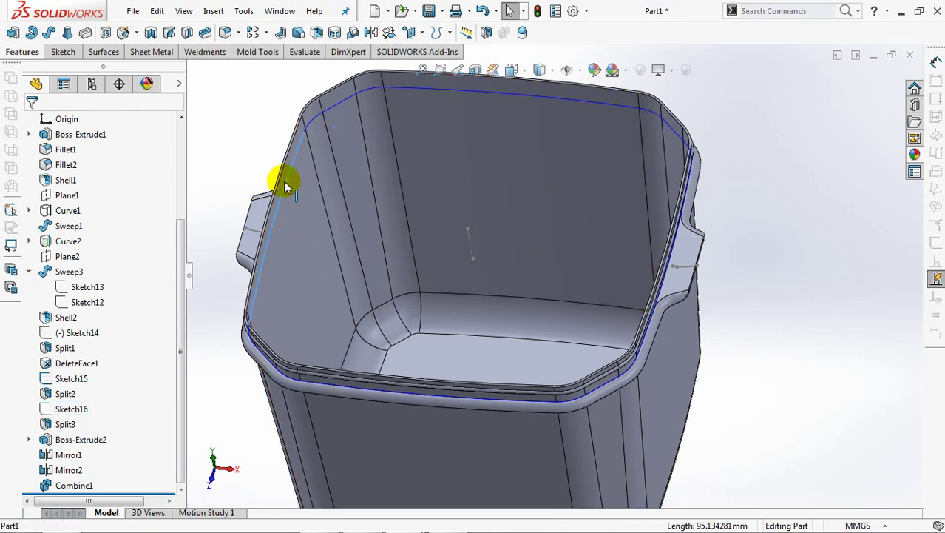
left_click(286, 182)
left_click(695, 255)
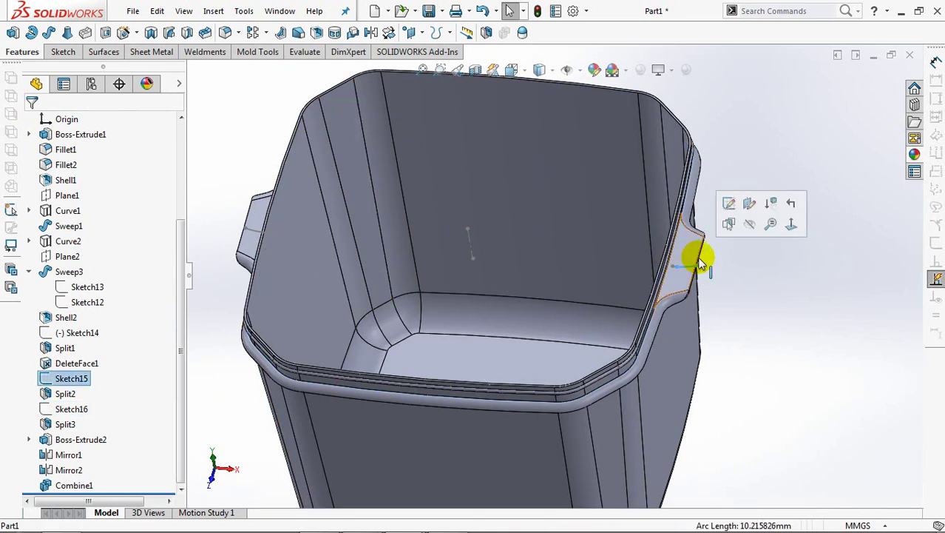
left_click(752, 231)
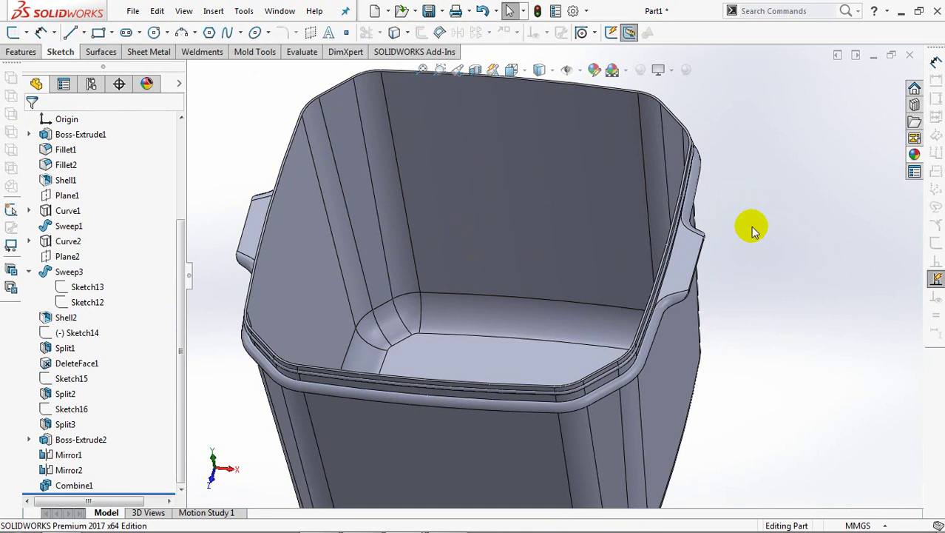
- Sketch on the bucket's bottom face an edge offset 8.50 mm inward
key("ctrl+7")
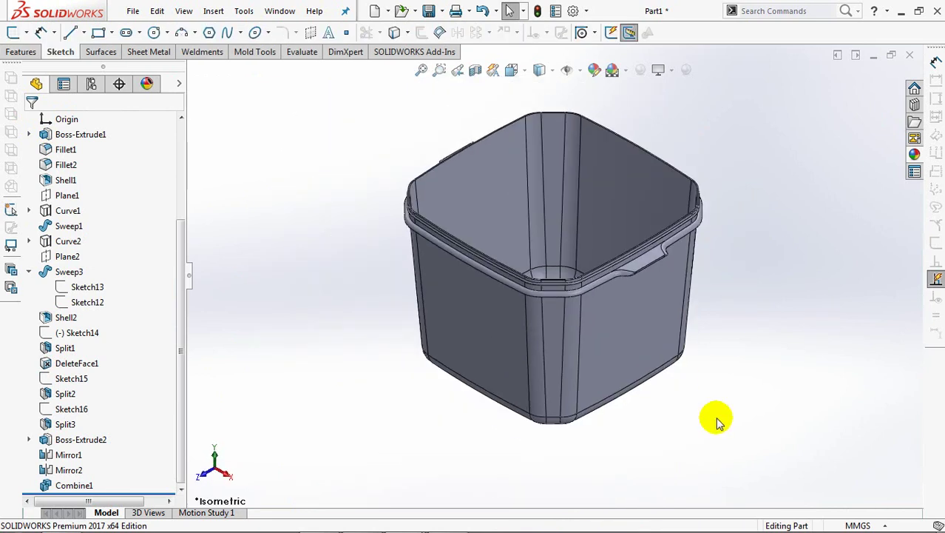
middle_click_drag(716, 420, 739, 163)
left_click(563, 262)
left_click(624, 221)
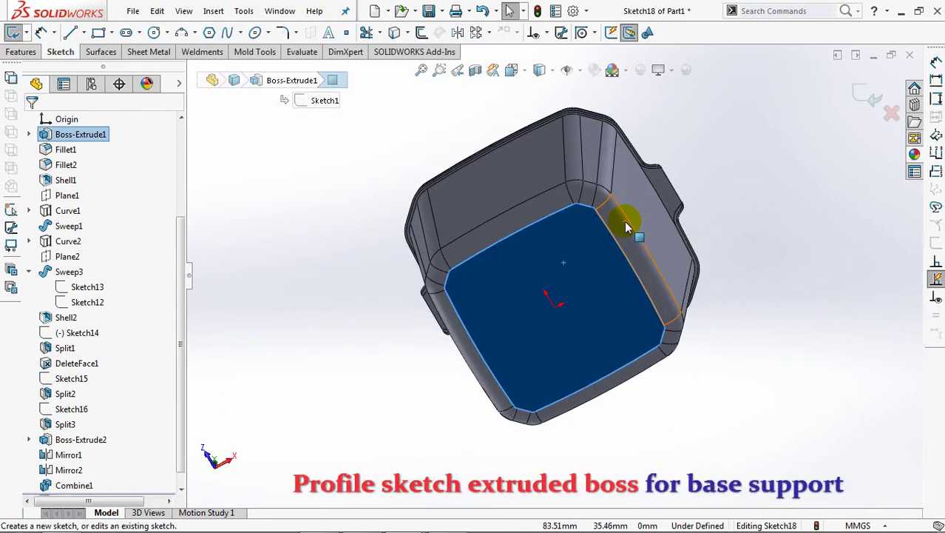
left_click(421, 33)
type("8.")
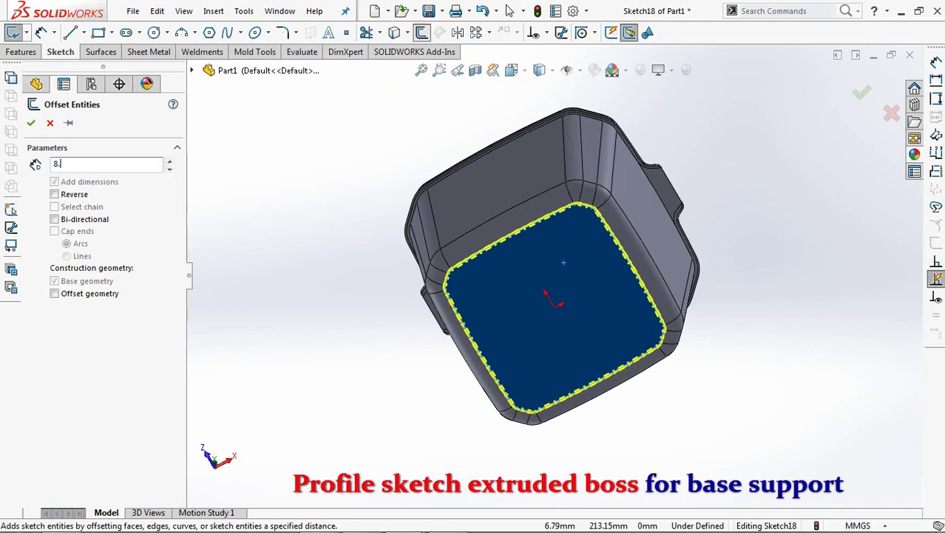
type("5")
key("Return")
left_click(55, 195)
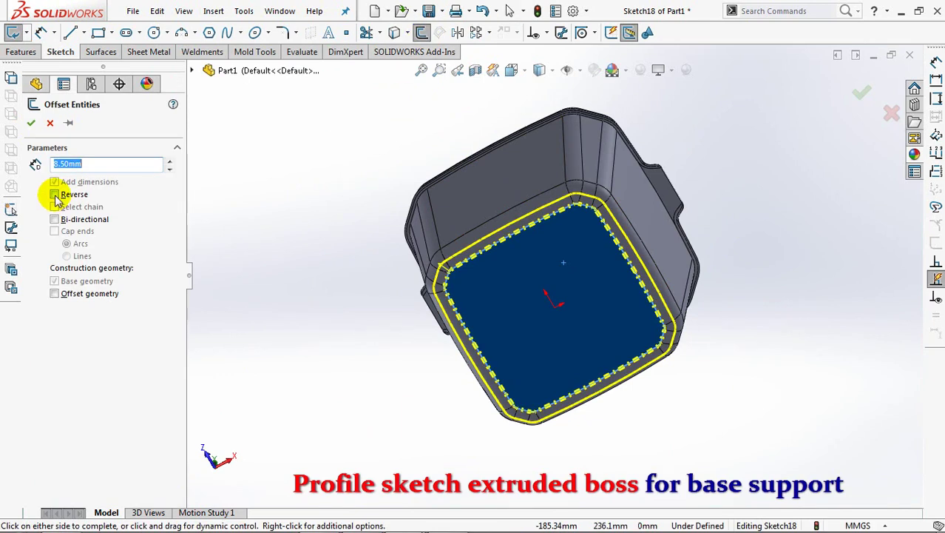
left_click(55, 194)
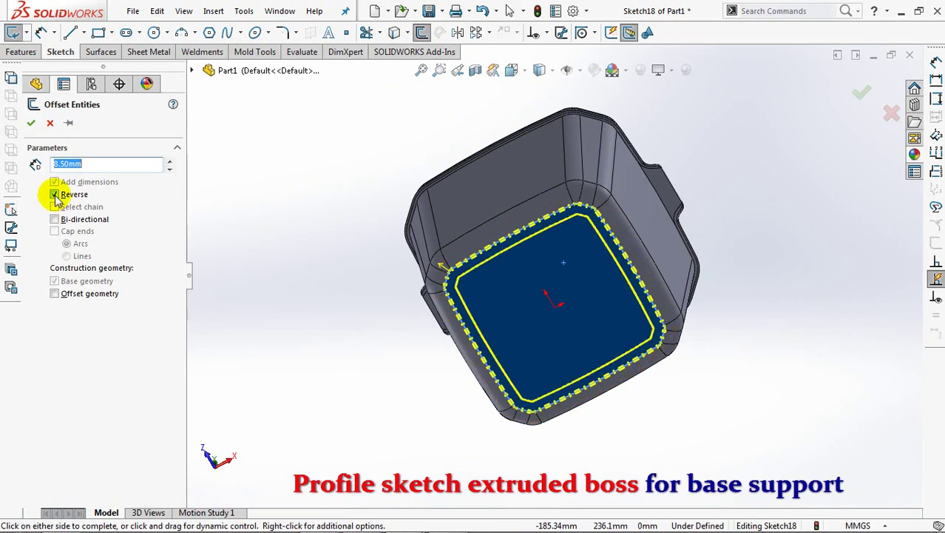
left_click(30, 125)
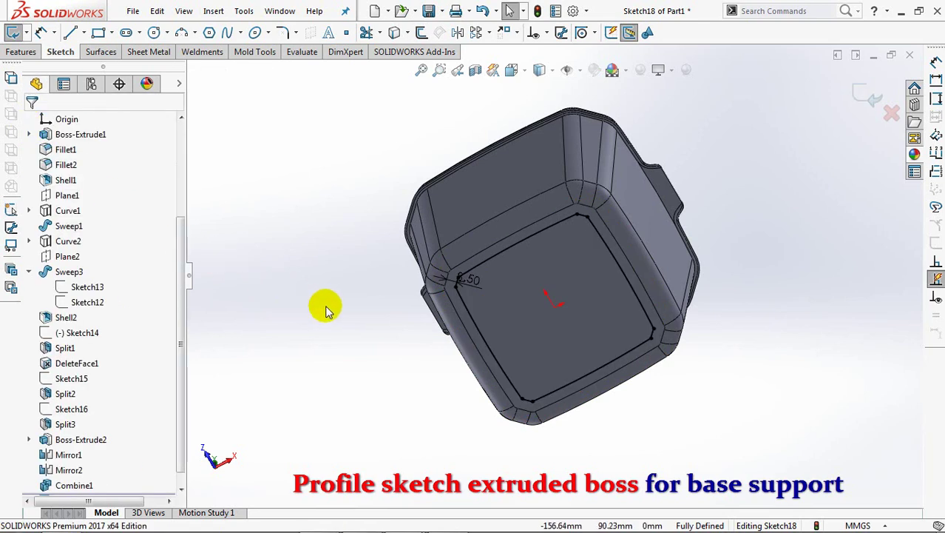
- Convert the four corner lines of the offset loop to construction geometry
key("ctrl+6")
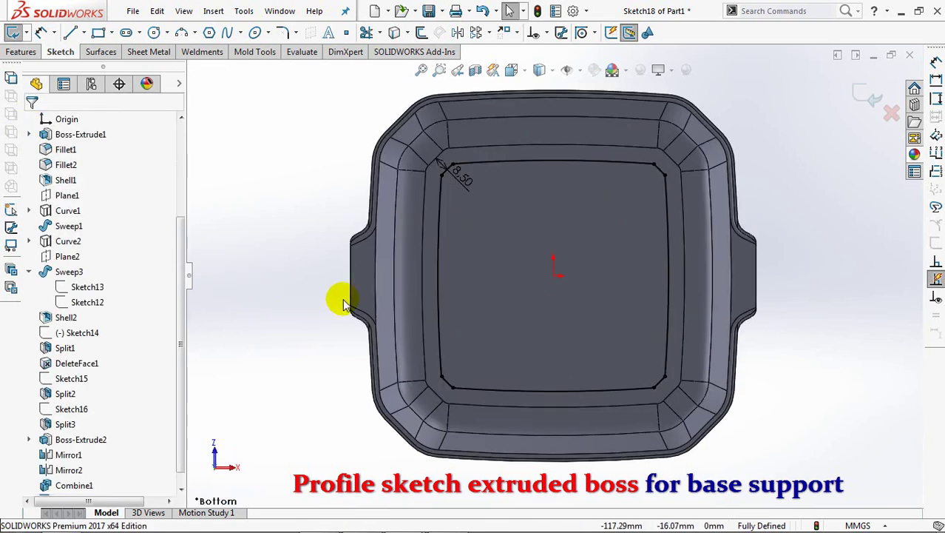
left_click_drag(543, 196, 660, 174)
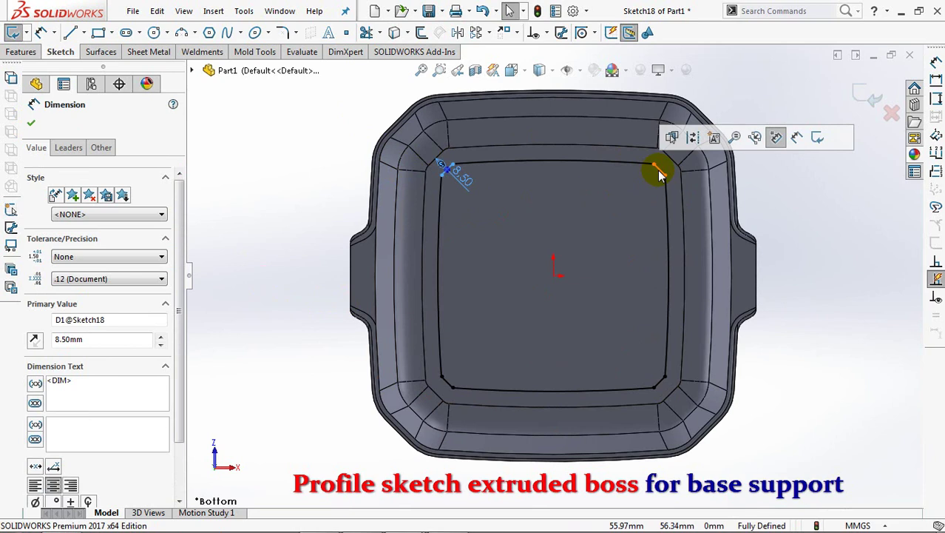
left_click(661, 174)
left_click(659, 377, "ctrl")
left_click(443, 380, "ctrl")
left_click(444, 380, "ctrl")
left_click(51, 244)
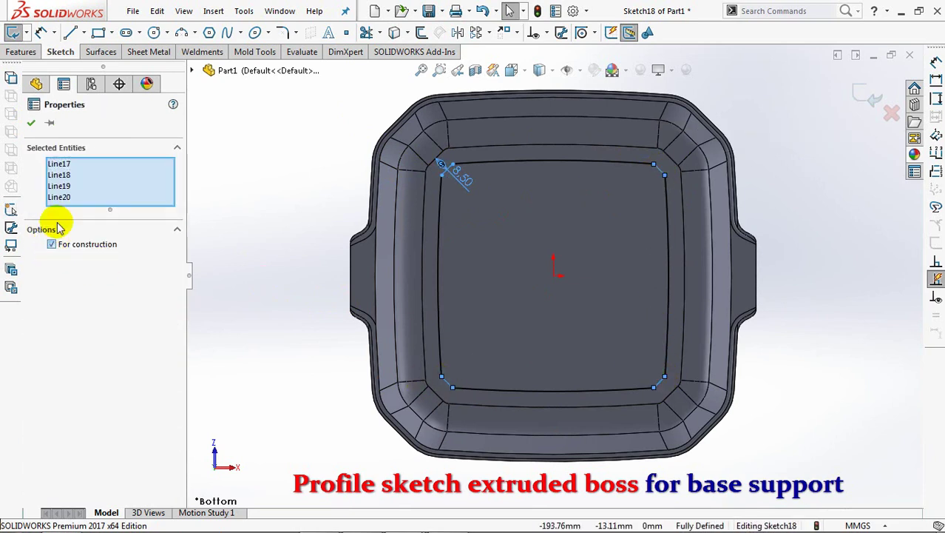
left_click(32, 123)
- Round all four loop corners with 8.50 mm sketch fillets and exit the sketch
left_click(283, 33)
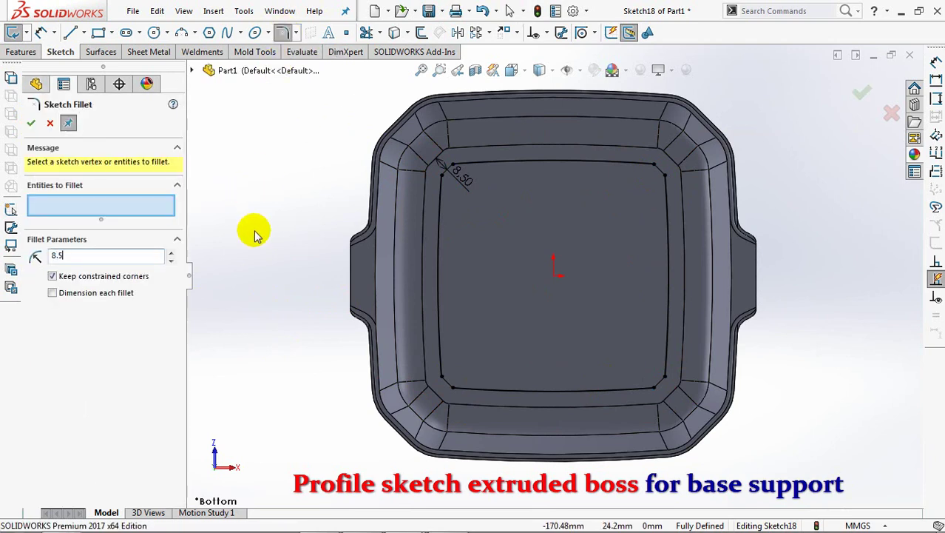
left_click(440, 210)
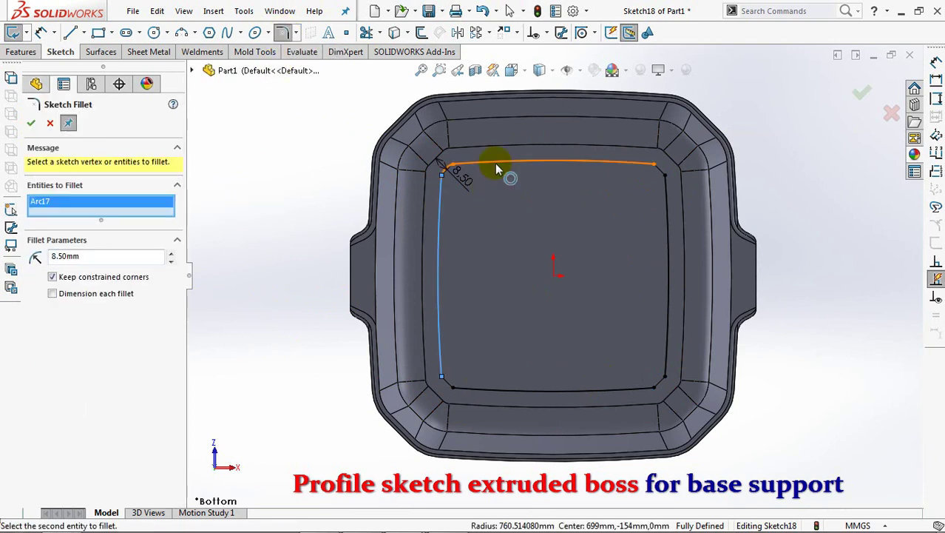
left_click(665, 194)
left_click(647, 386)
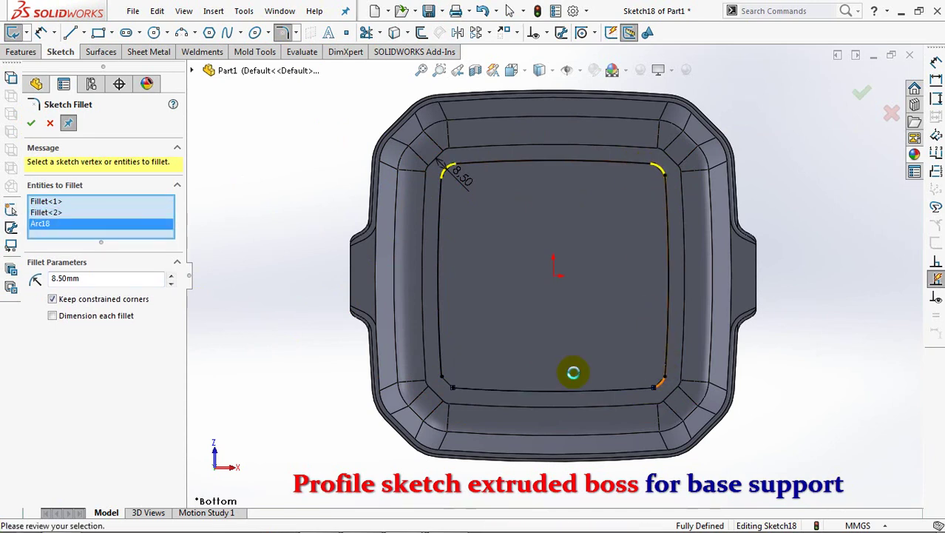
left_click(440, 360)
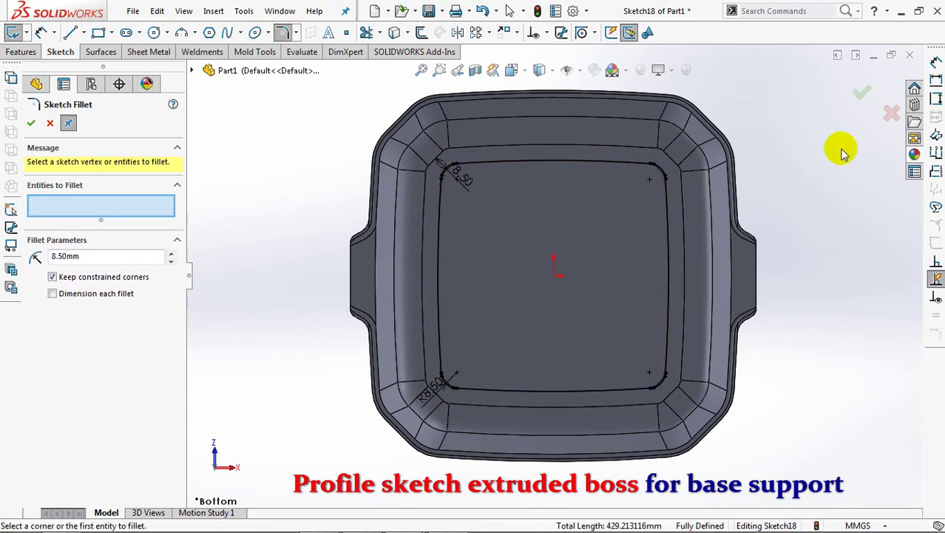
left_click(861, 92)
left_click(861, 93)
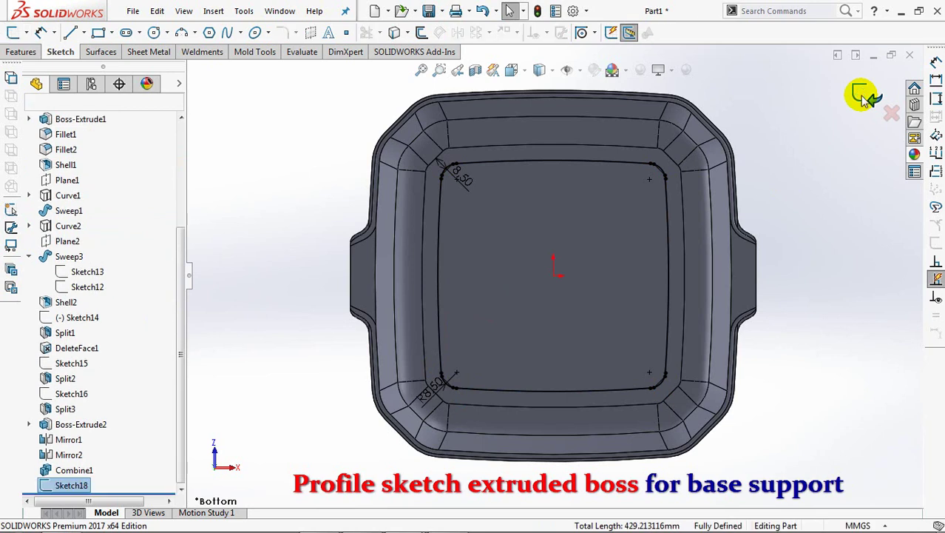
- Start a sweep using a 3 mm diameter circular profile
middle_click_drag(814, 273, 813, 195)
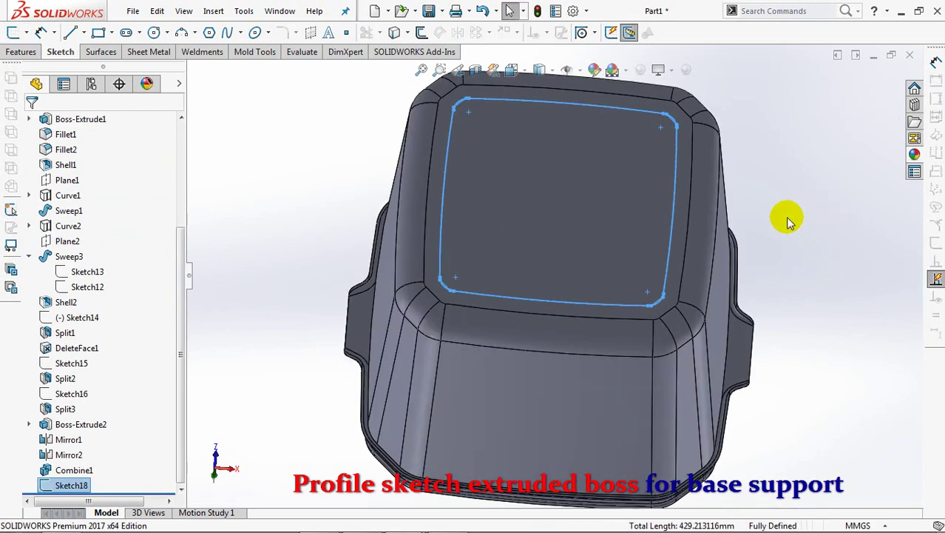
left_click(256, 168)
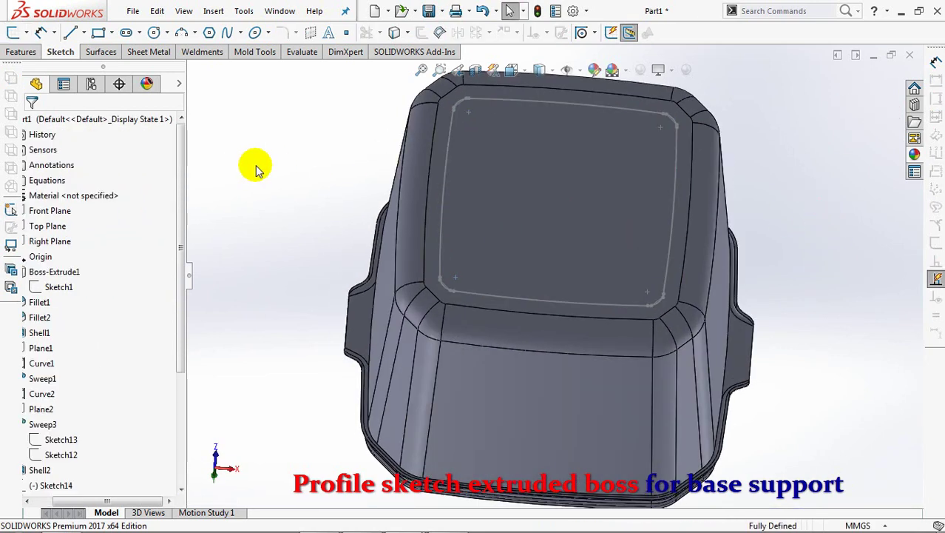
left_click(22, 52)
left_click(43, 31)
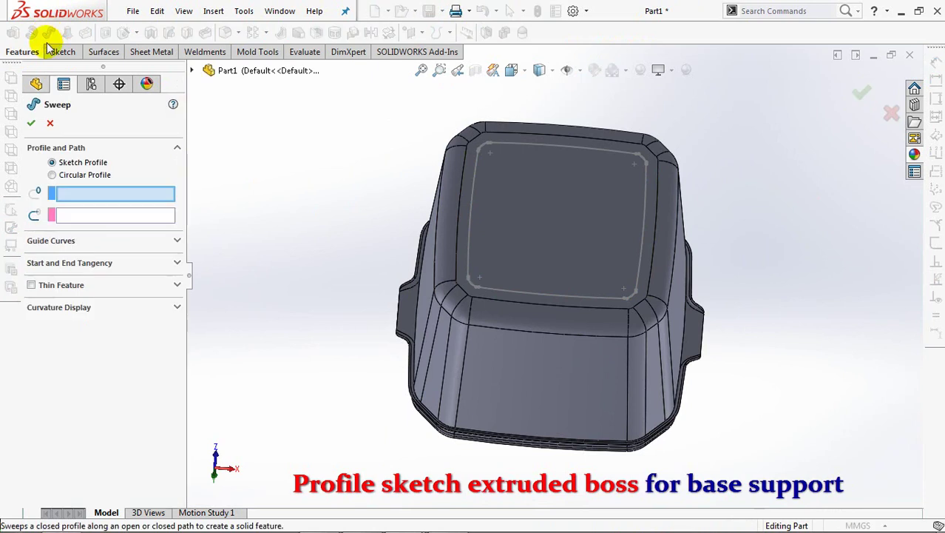
left_click(52, 175)
type("3")
key("Return")
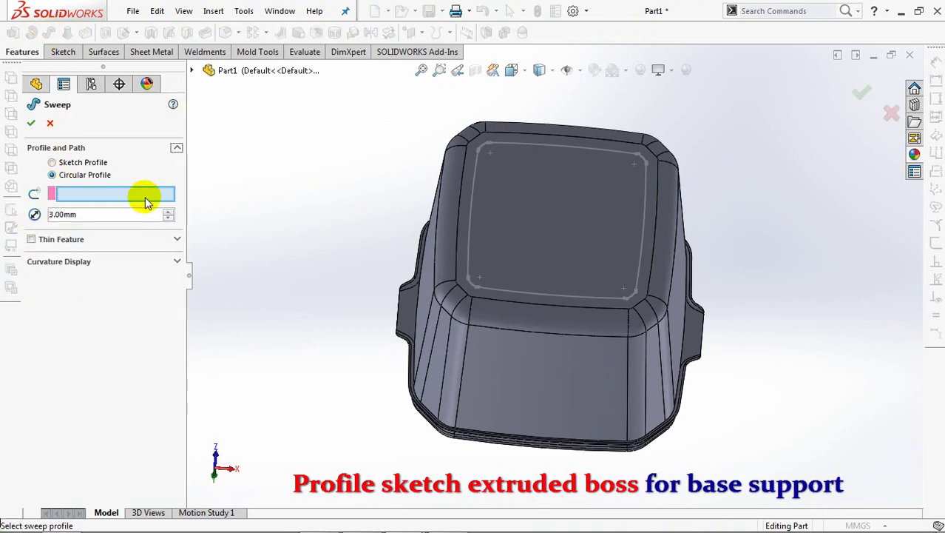
- Sweep along the whole Sketch18 loop with Merge tangent faces checked
right_click(145, 196)
left_click(175, 218)
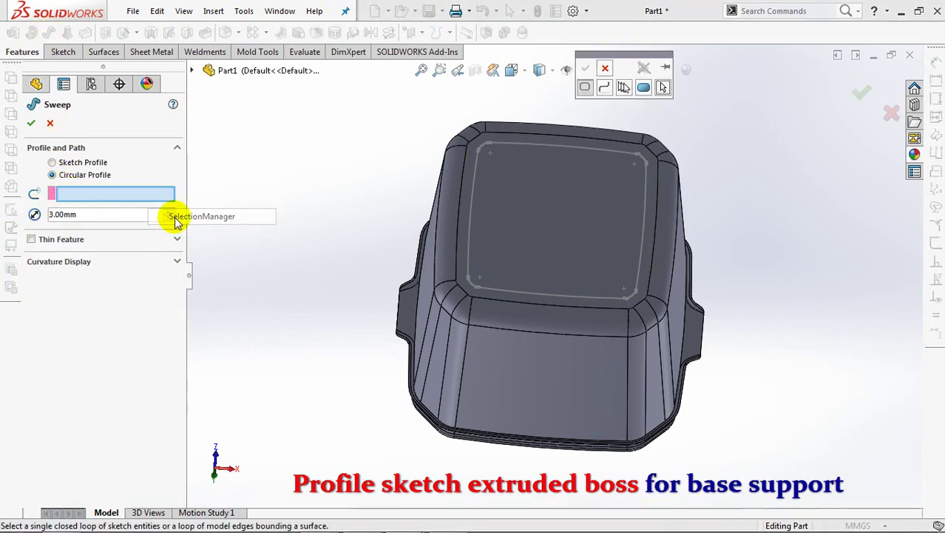
left_click(579, 146)
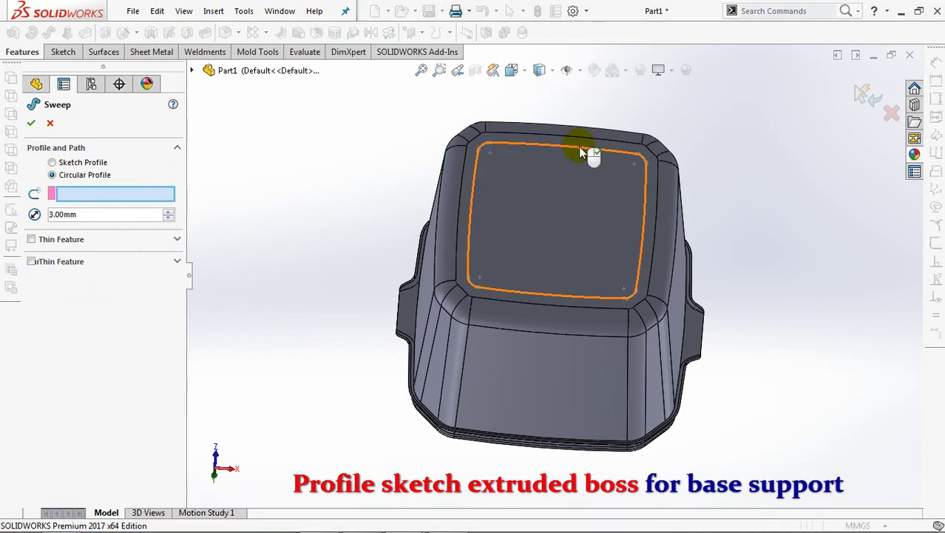
left_click(41, 241)
scroll(506, 211, "down", 3)
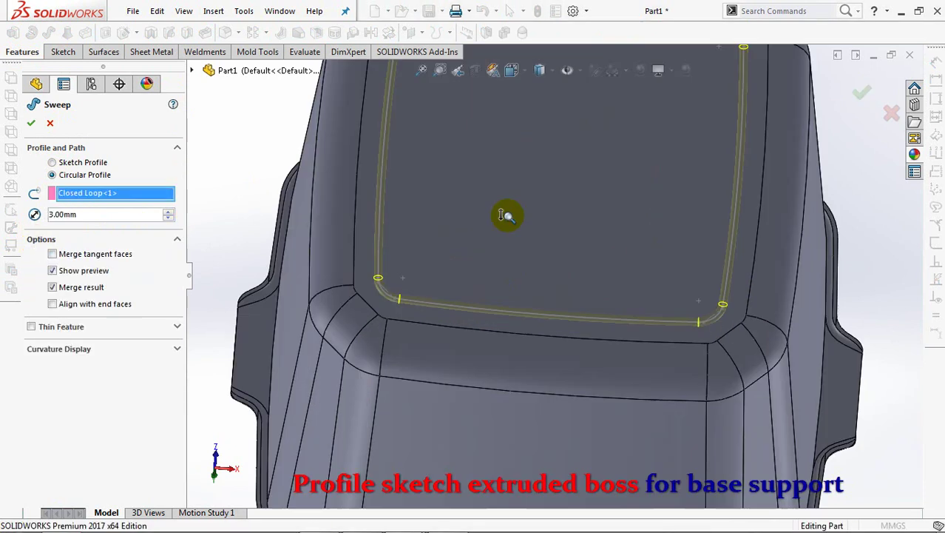
scroll(331, 270, "down", 3)
middle_click_drag(331, 270, 446, 249, "ctrl")
left_click(52, 254)
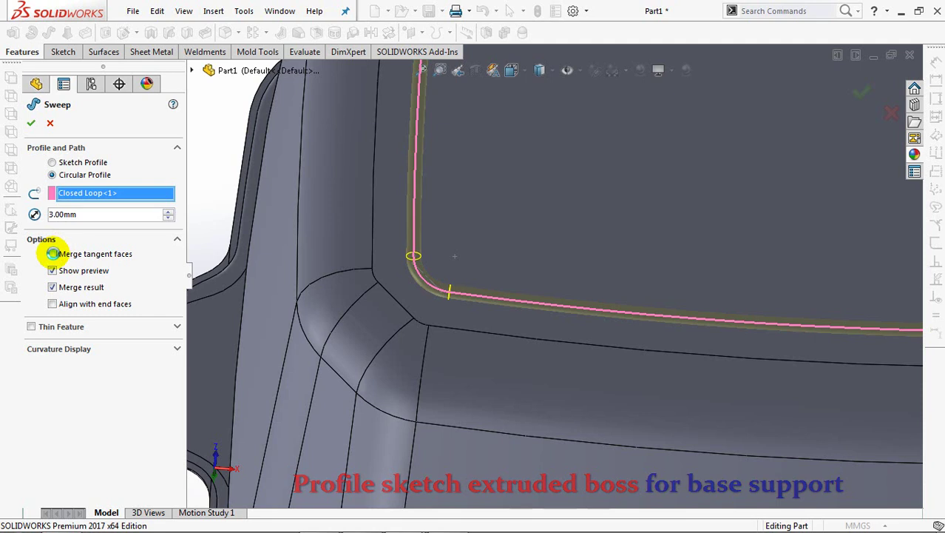
left_click(30, 124)
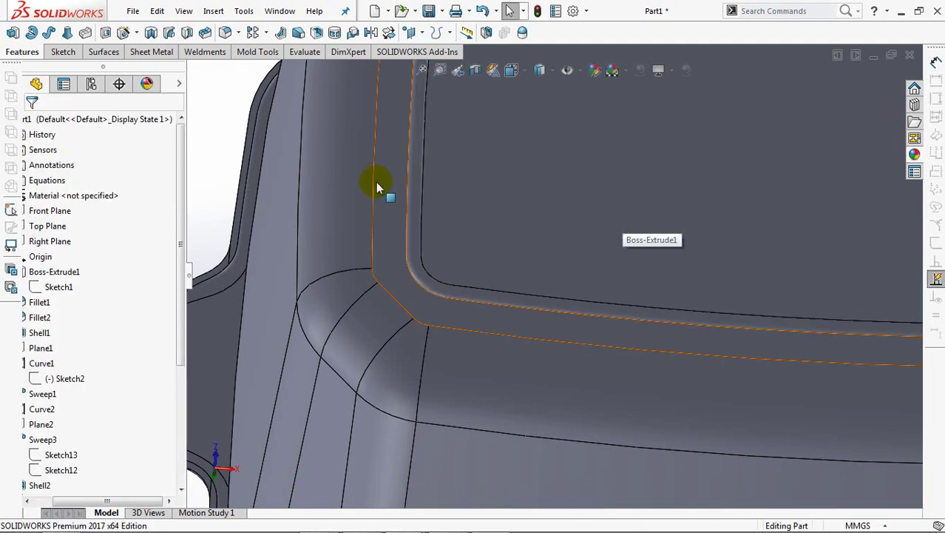
- Delete and patch the narrow face ringing the bucket's inside floor
key("ctrl+7")
middle_click_drag(499, 282, 534, 270)
scroll(540, 237, "down", 5)
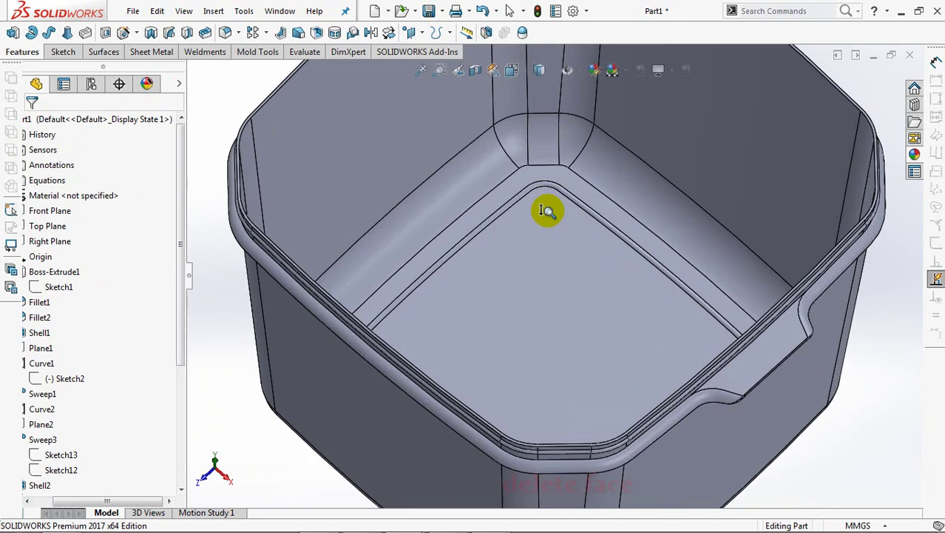
left_click(111, 54)
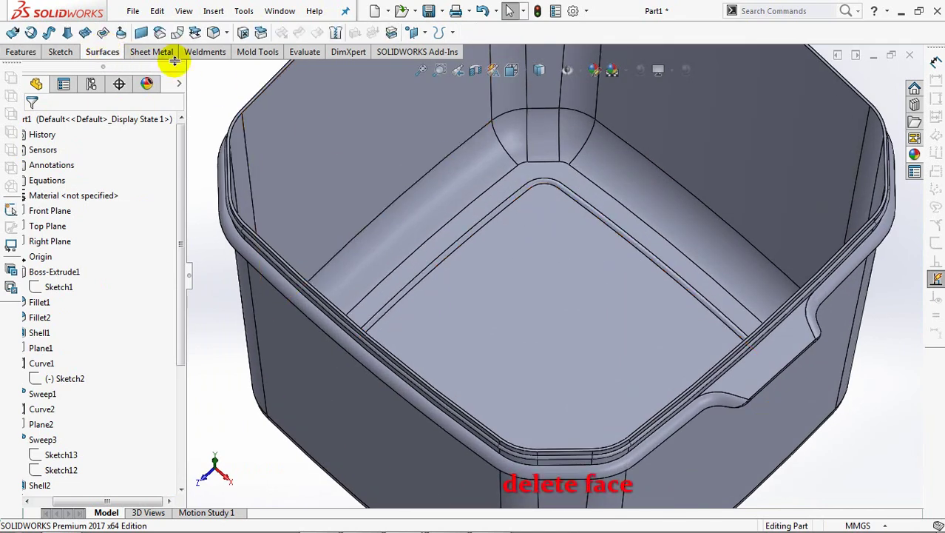
left_click(242, 34)
left_click(444, 257)
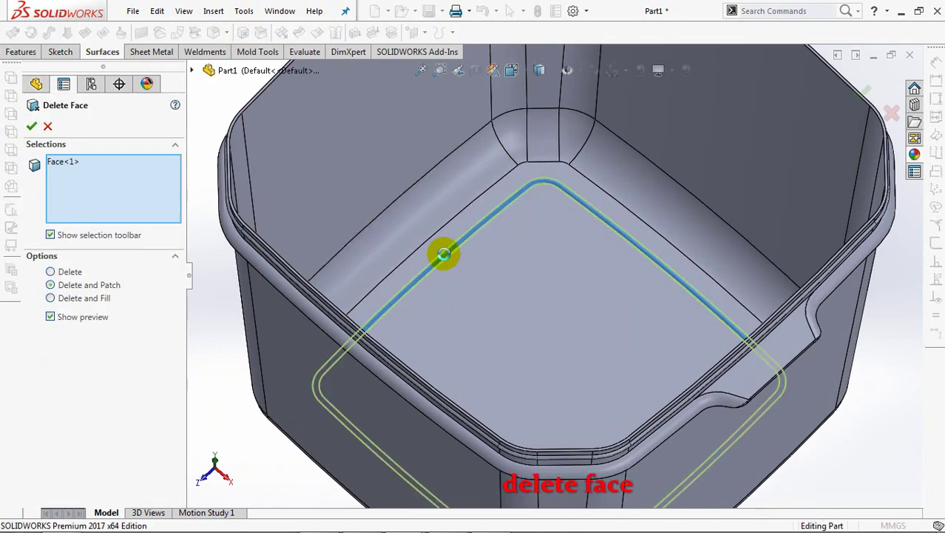
key("Return")
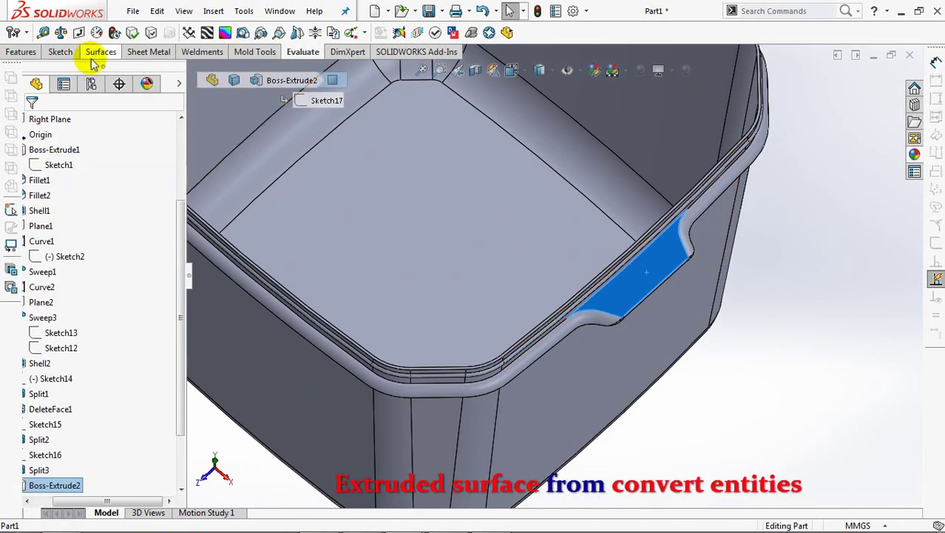
- Sketch on the tab's top face and convert its outer edge into a line
left_click(61, 52)
left_click(13, 32)
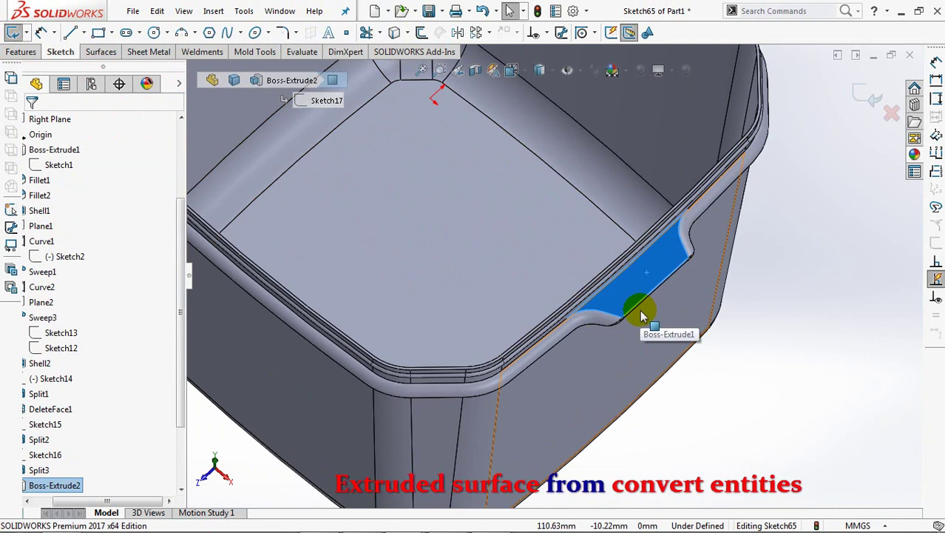
key("ctrl+8")
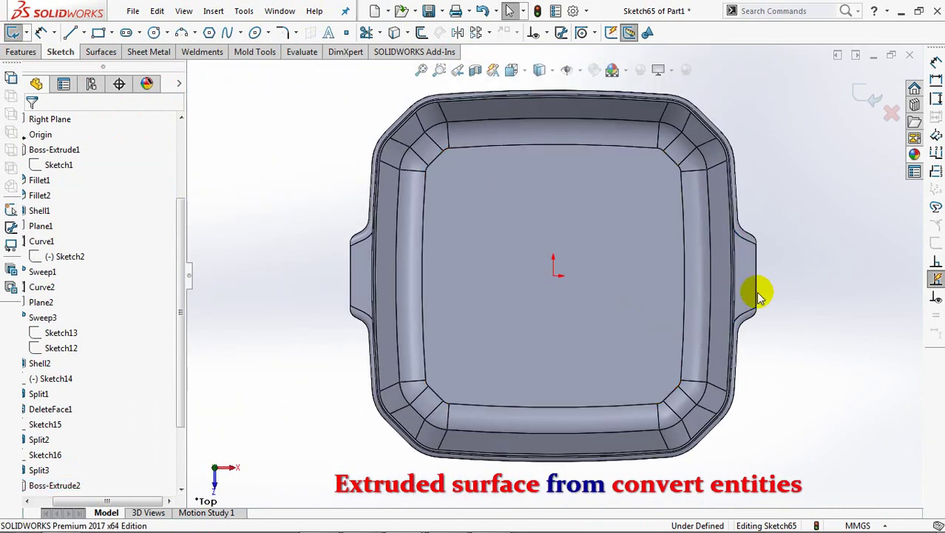
left_click(394, 32)
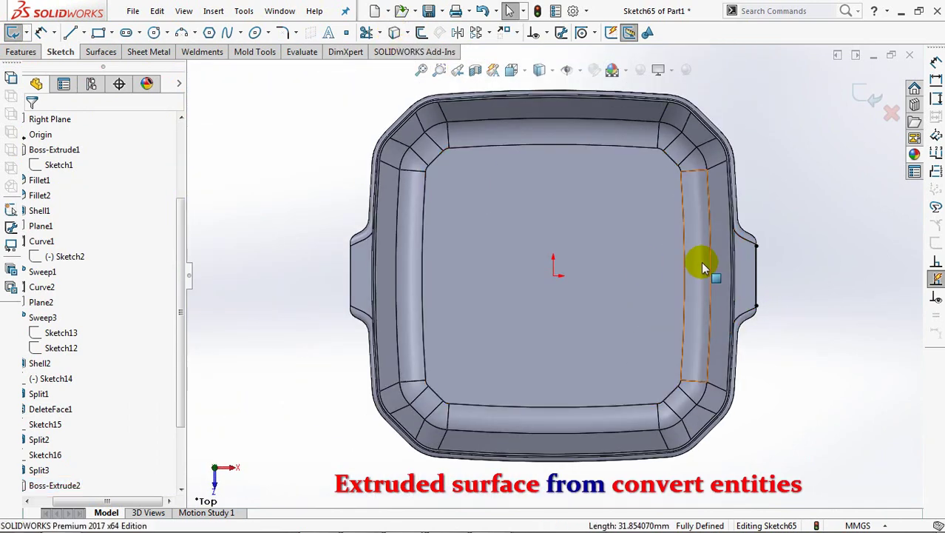
left_click(755, 250)
left_click(755, 305)
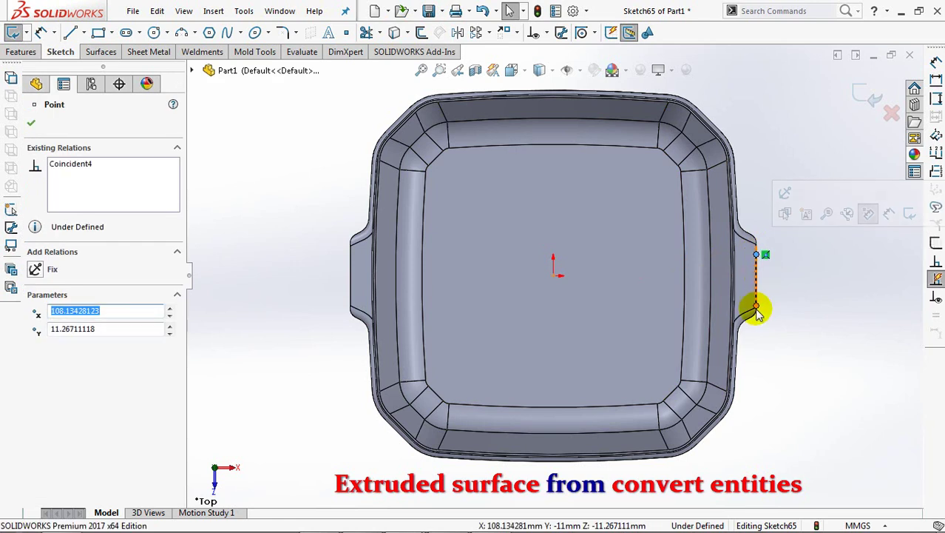
left_click(785, 354)
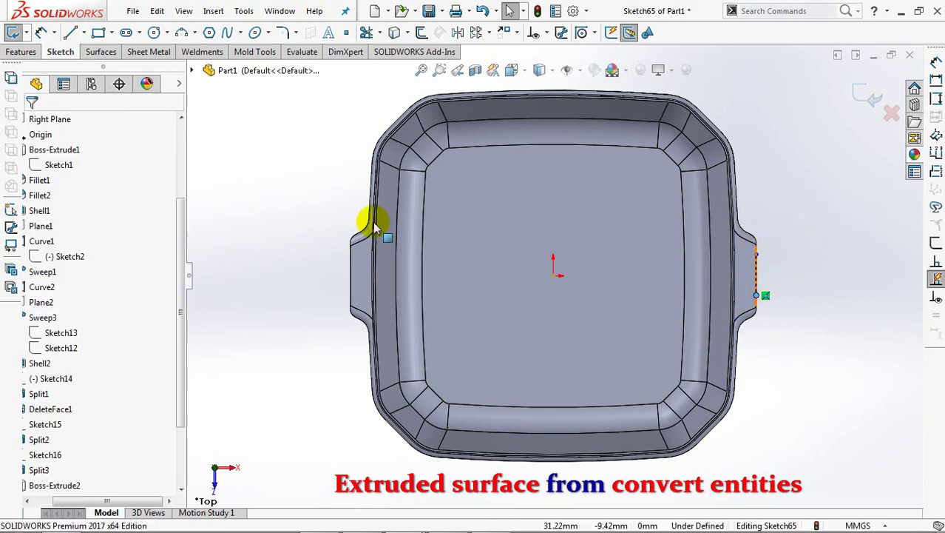
- Dimension the tab edge line to 24 mm long and 12 mm from the origin
left_click(43, 34)
left_click(755, 270)
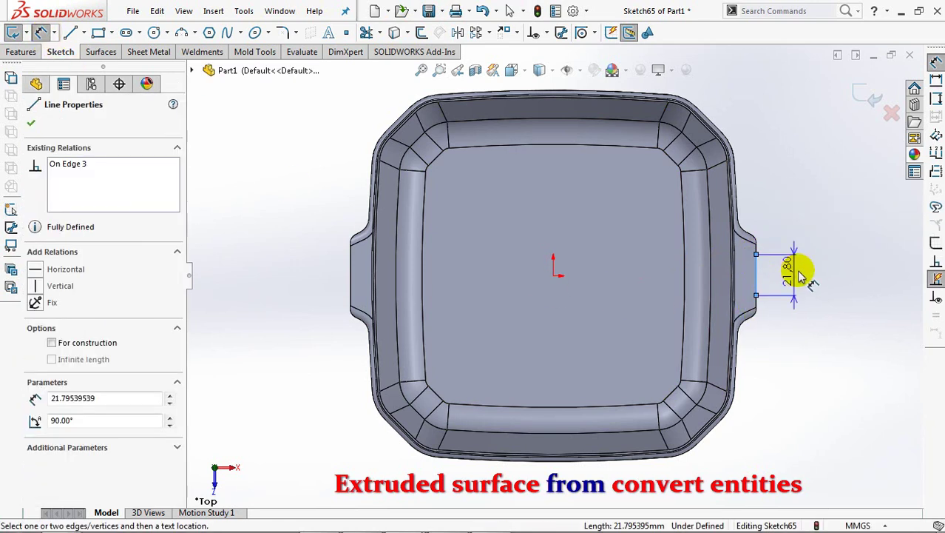
left_click(807, 271)
type("2")
left_click(745, 268)
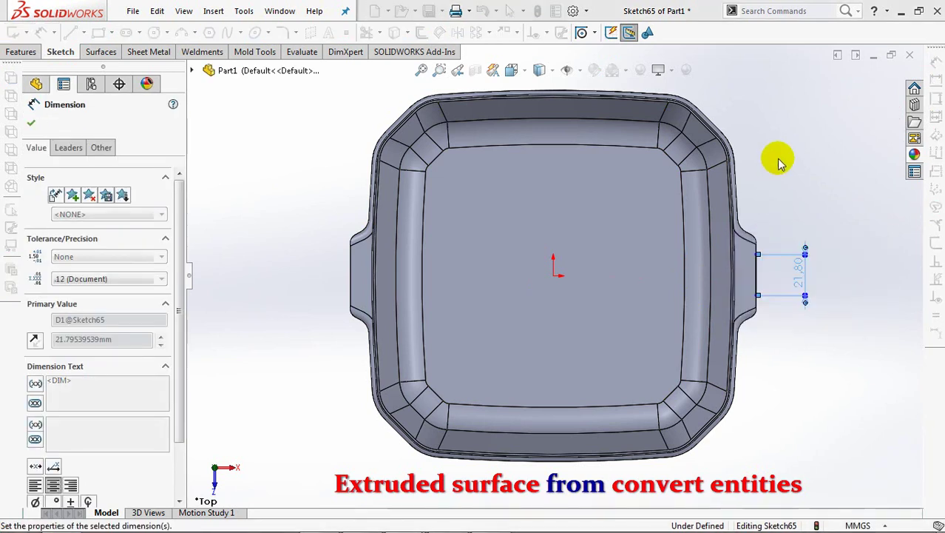
left_click(756, 251)
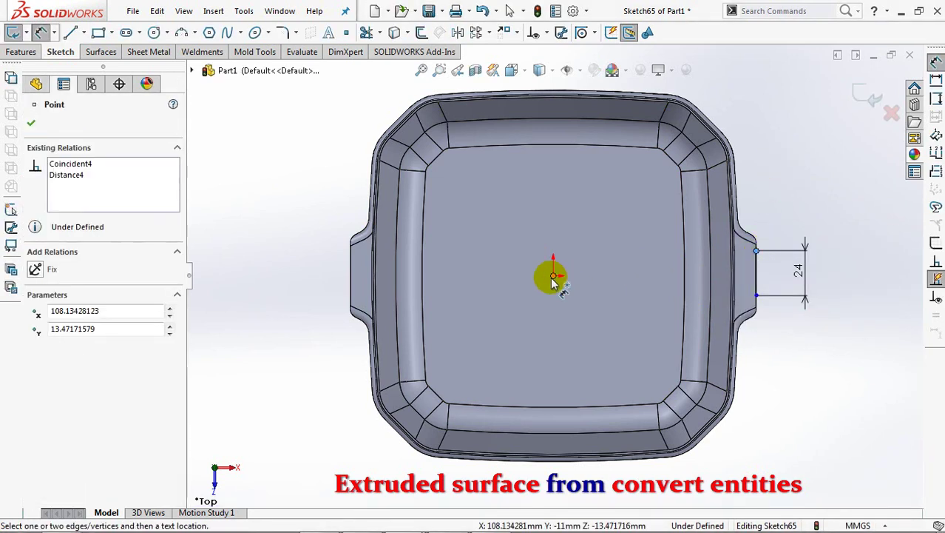
left_click(553, 275)
left_click(778, 269)
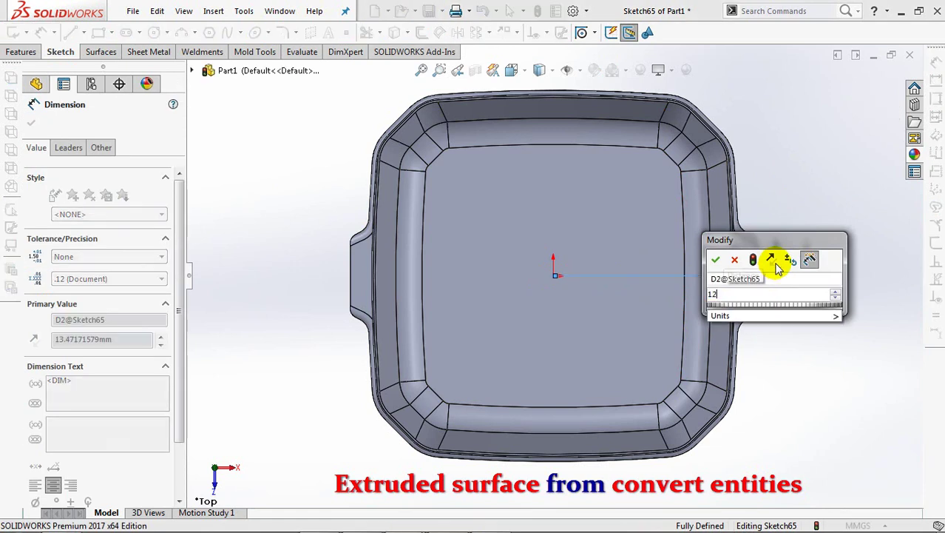
left_click(725, 258)
key("Escape")
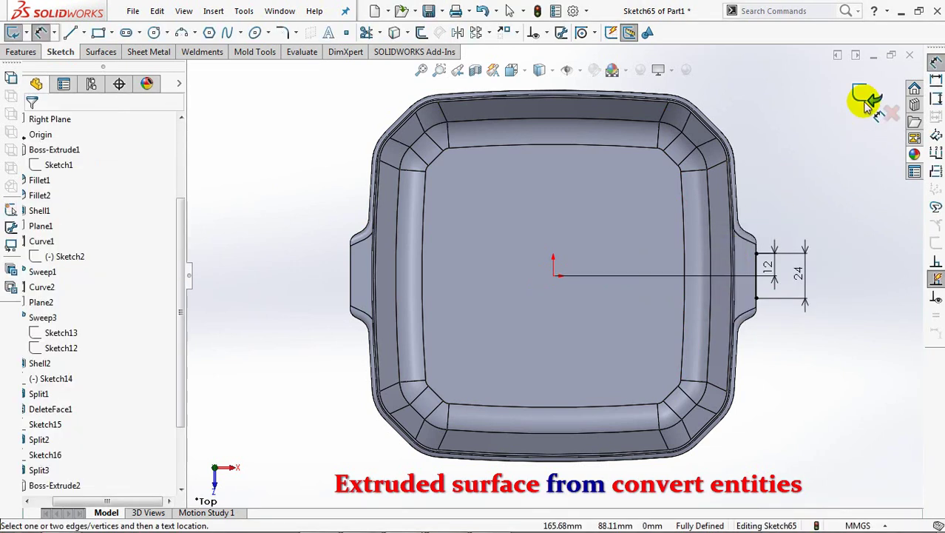
left_click(865, 94)
- Extrude the tab line into a Blind 24 mm surface with a 2° outward draft
mouse_move(718, 338)
middle_mouse_down()
mouse_move(624, 243)
mouse_move(649, 270)
mouse_move(636, 263)
middle_mouse_up()
left_click(53, 235)
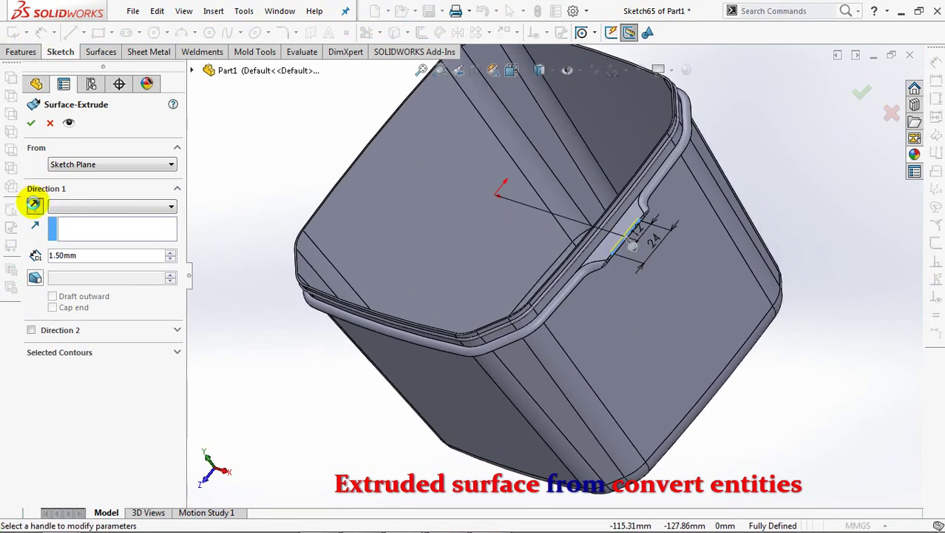
type("24")
left_click(21, 249)
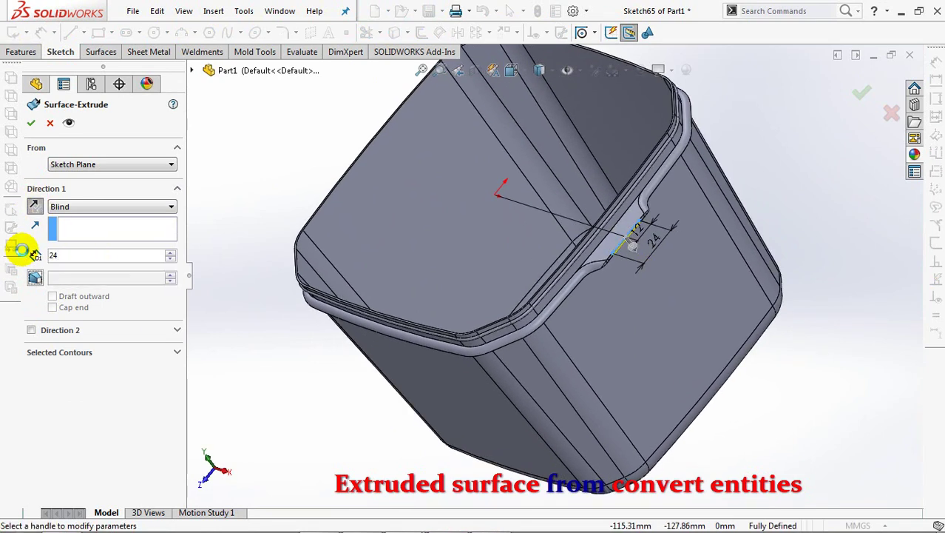
type("2")
key("Tab")
mouse_move(636, 288)
middle_mouse_down()
mouse_move(661, 290)
mouse_move(653, 270)
mouse_move(647, 279)
middle_mouse_up()
scroll(779, 251, "up", 3)
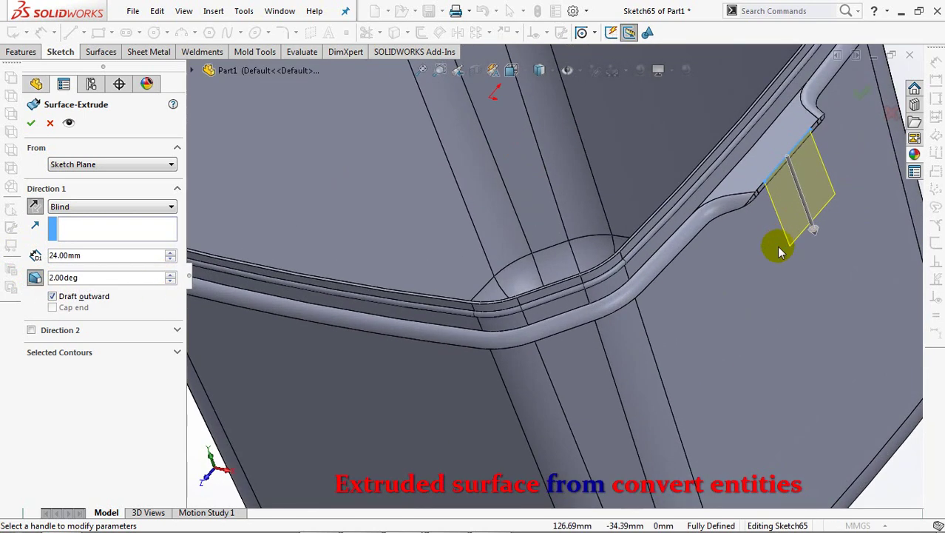
scroll(778, 252, "up", 3)
left_click(854, 92)
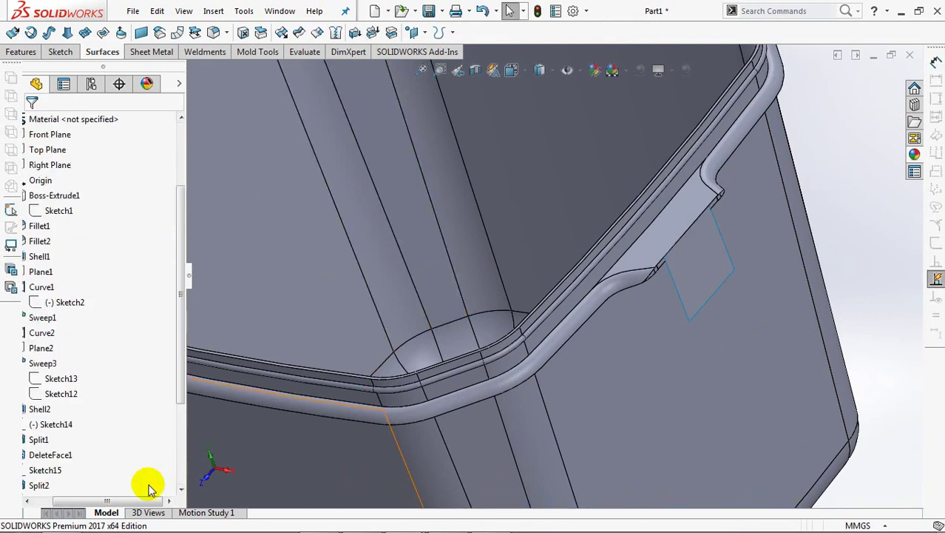
- On the Right Plane, draw a three-line notch profile hanging below the rim
left_click_drag(111, 502, 89, 502)
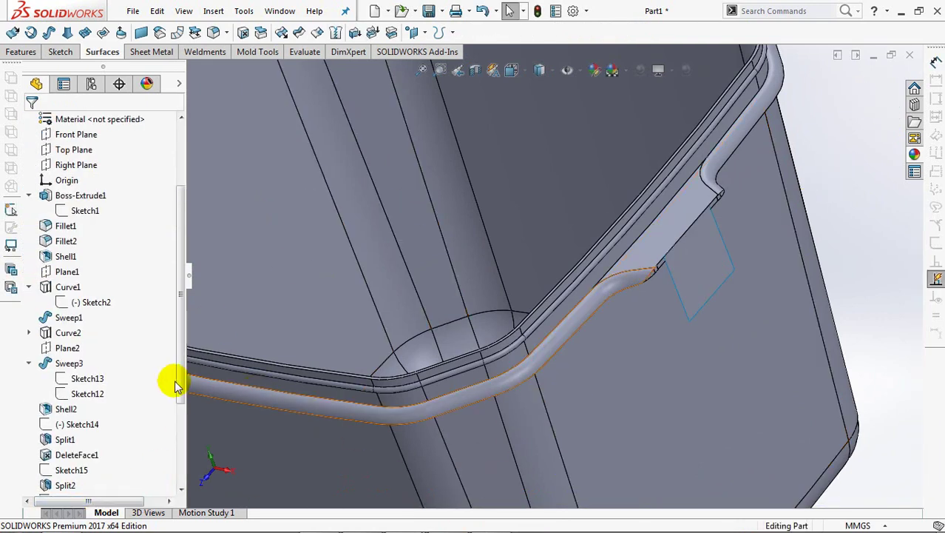
left_click_drag(180, 381, 185, 211)
left_click(70, 271)
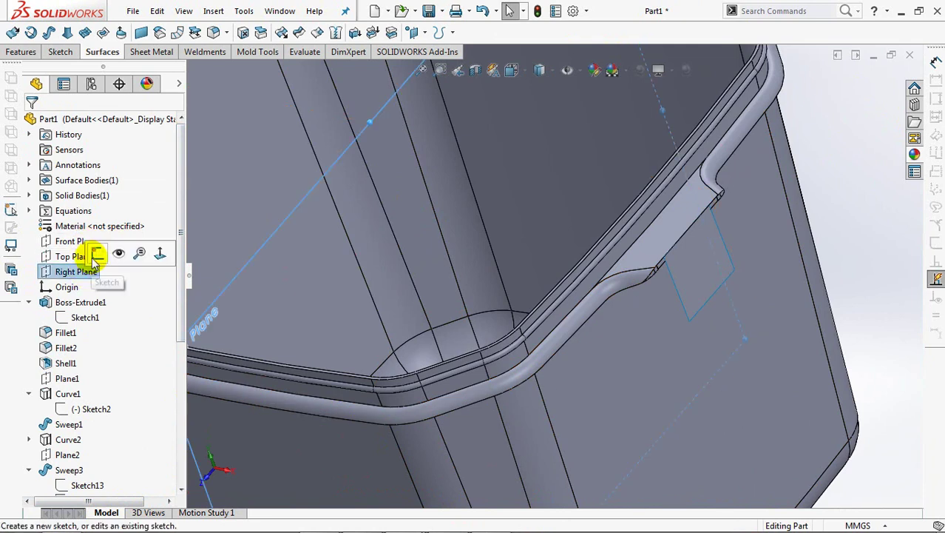
left_click(94, 255)
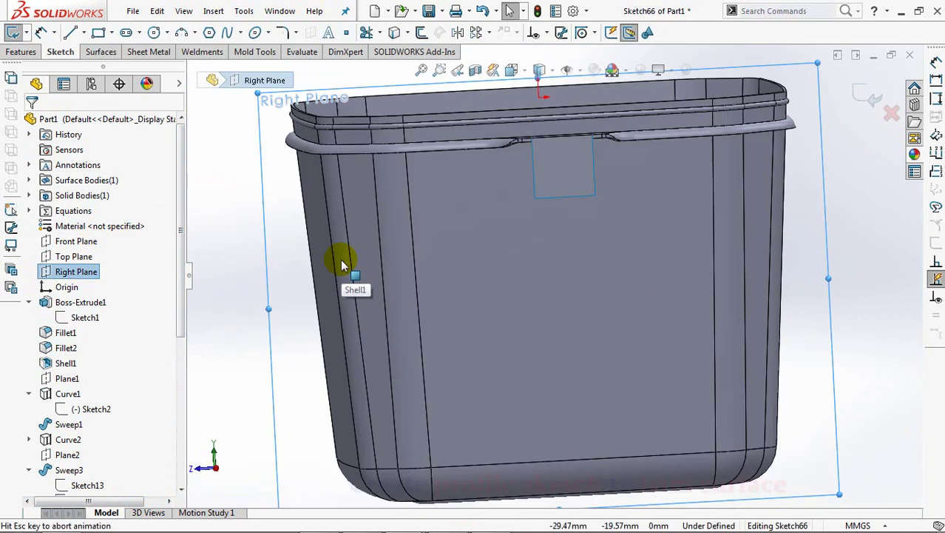
left_click(70, 33)
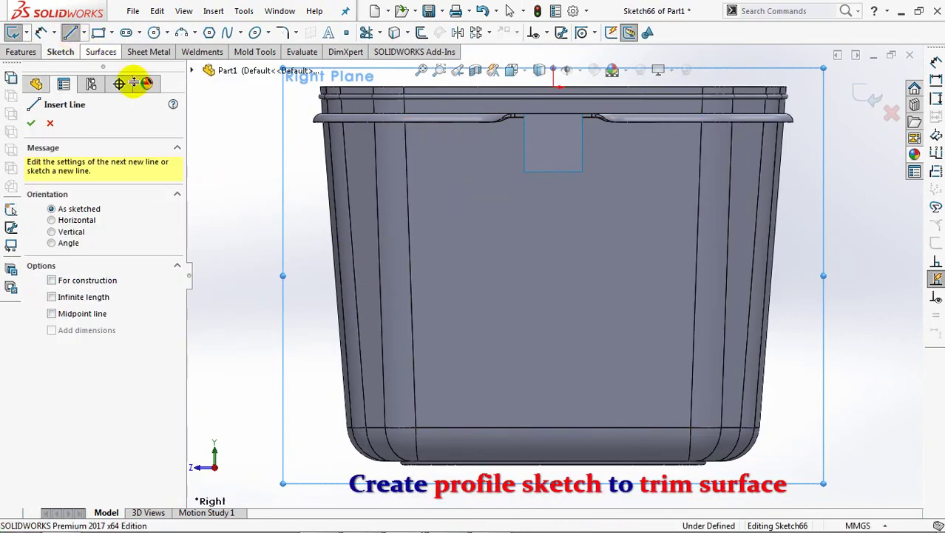
left_click(523, 116)
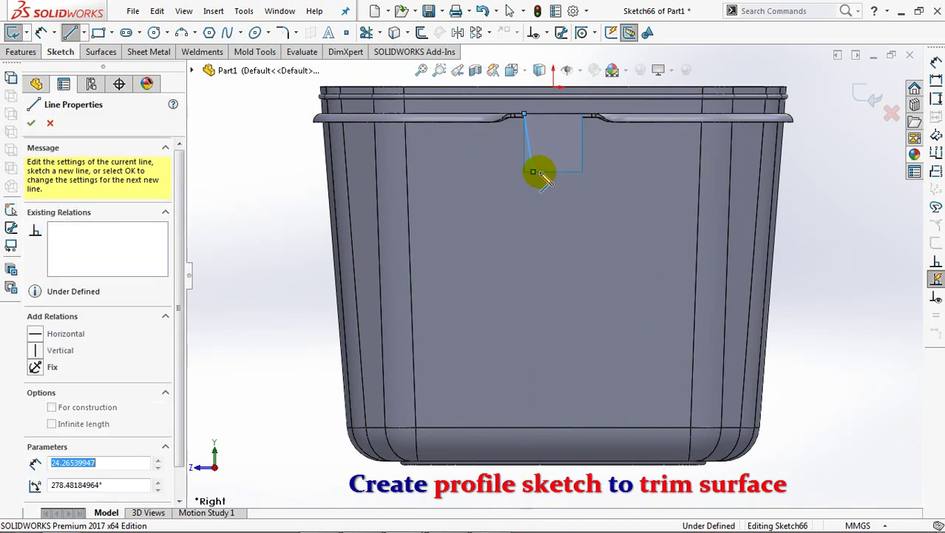
left_click(533, 171)
left_click(576, 171)
left_click(582, 115)
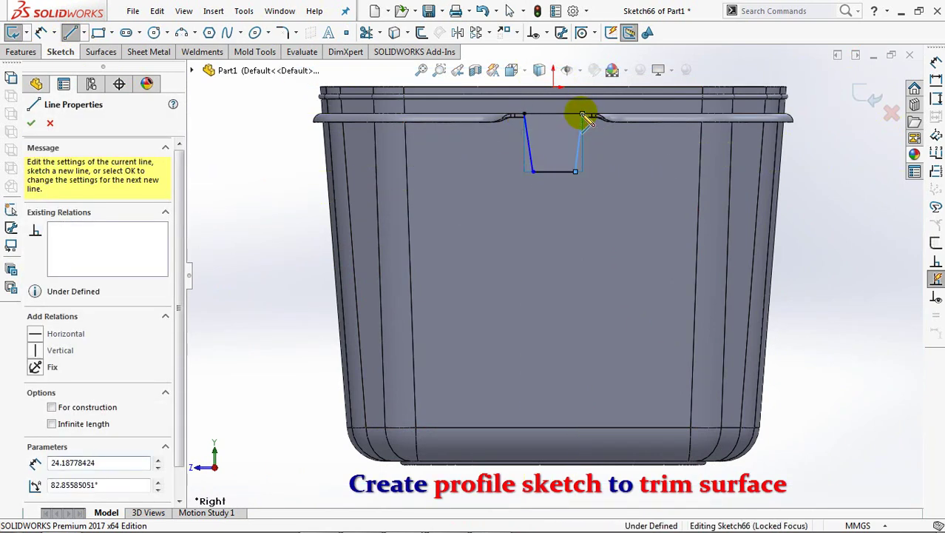
key("Escape")
- Make the notch's two side lines equal in length
scroll(599, 218, "down", 3)
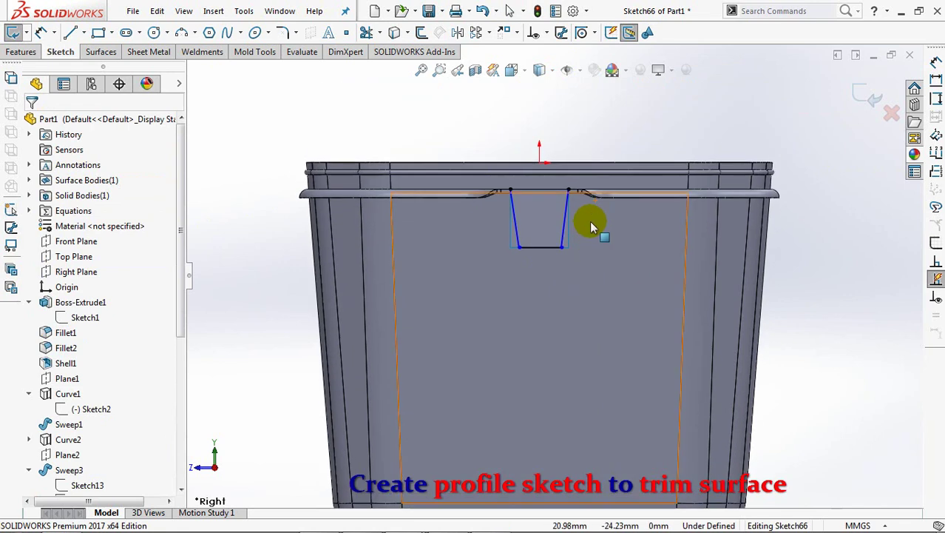
left_click(546, 33)
left_click(566, 63)
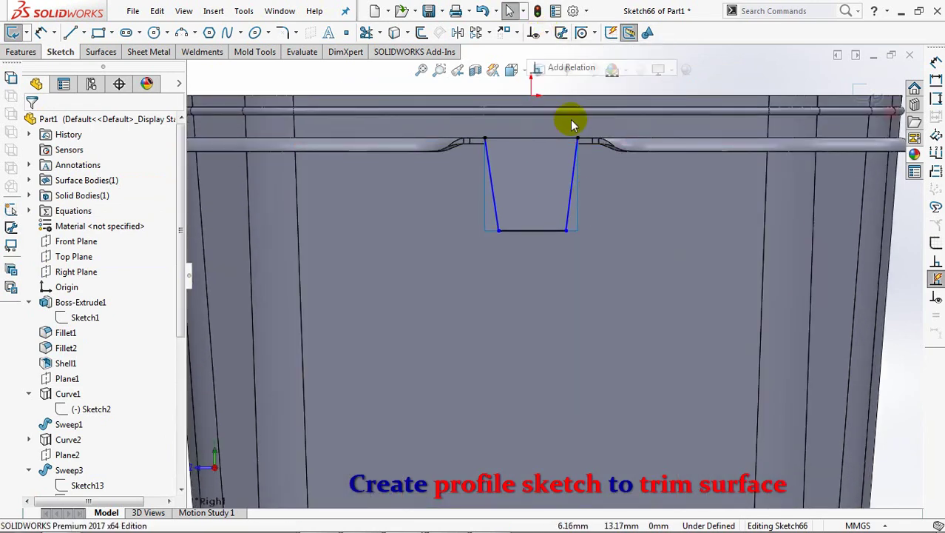
left_click(571, 185)
left_click(495, 215)
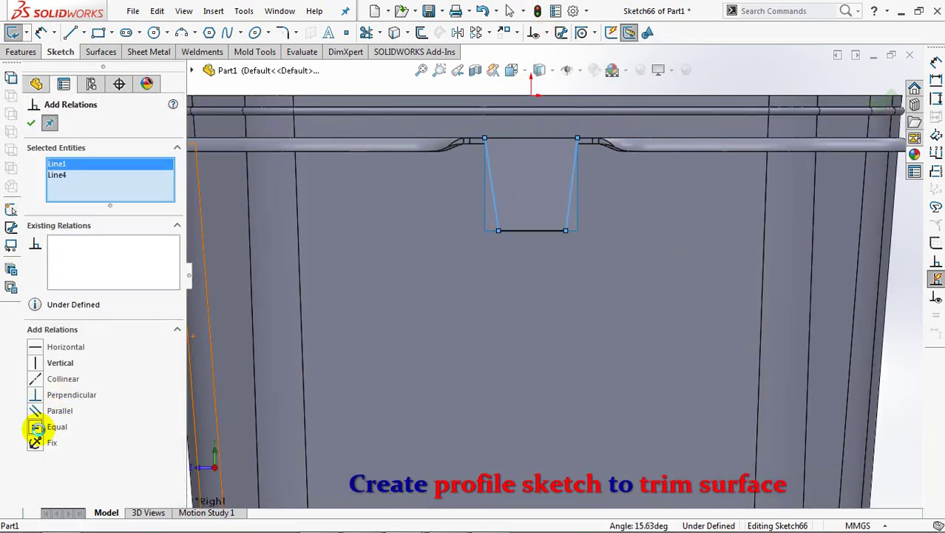
left_click(30, 123)
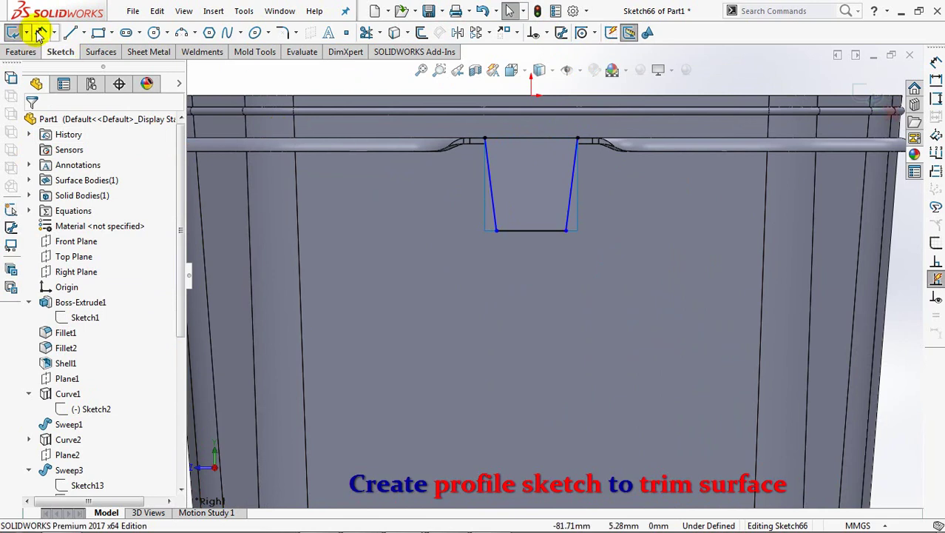
- Dimension the angle between the notch sides to 10° and exit the sketch
left_click(495, 209)
left_click(568, 207)
left_click(544, 184)
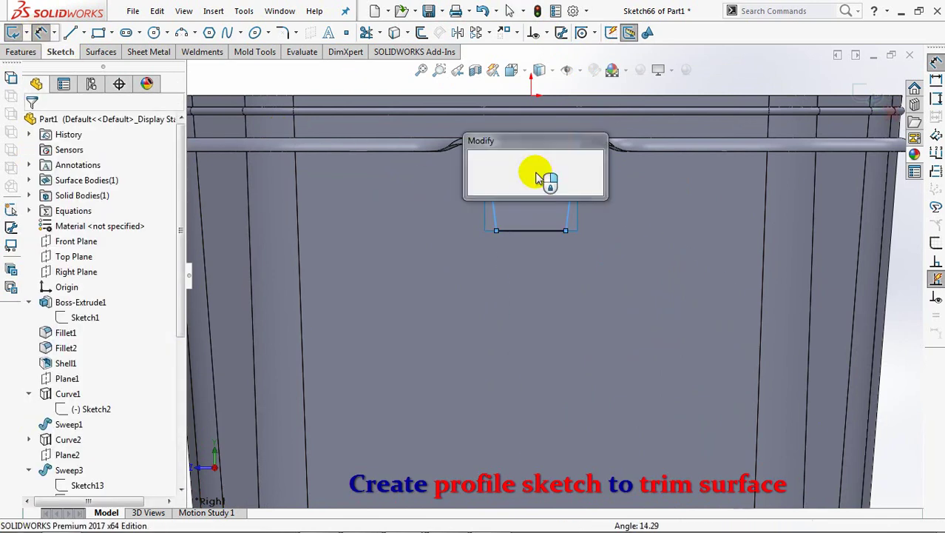
type("10")
left_click(476, 168)
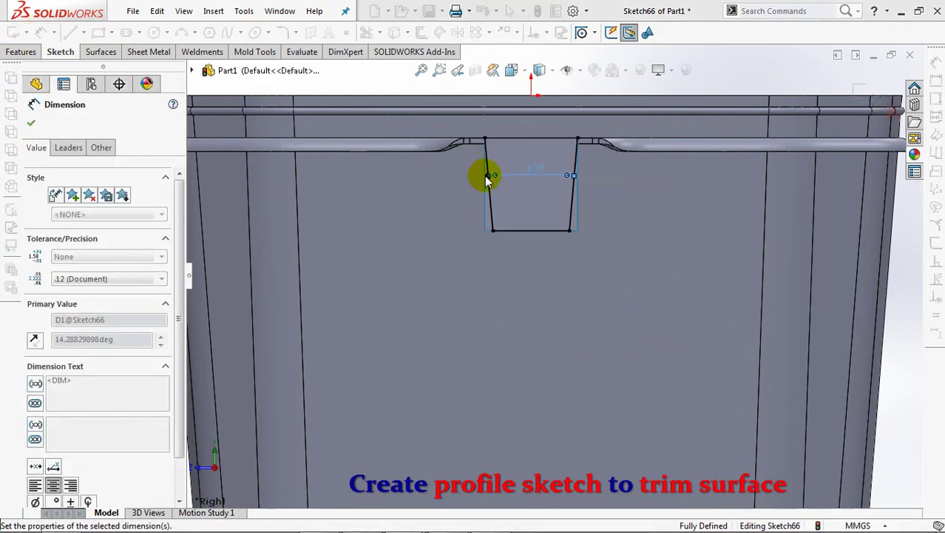
left_click(30, 123)
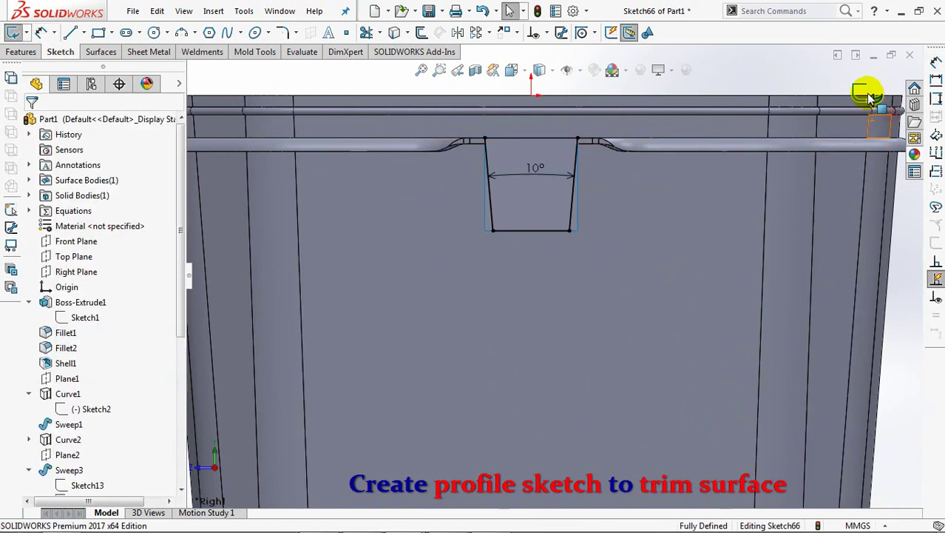
left_click(871, 96)
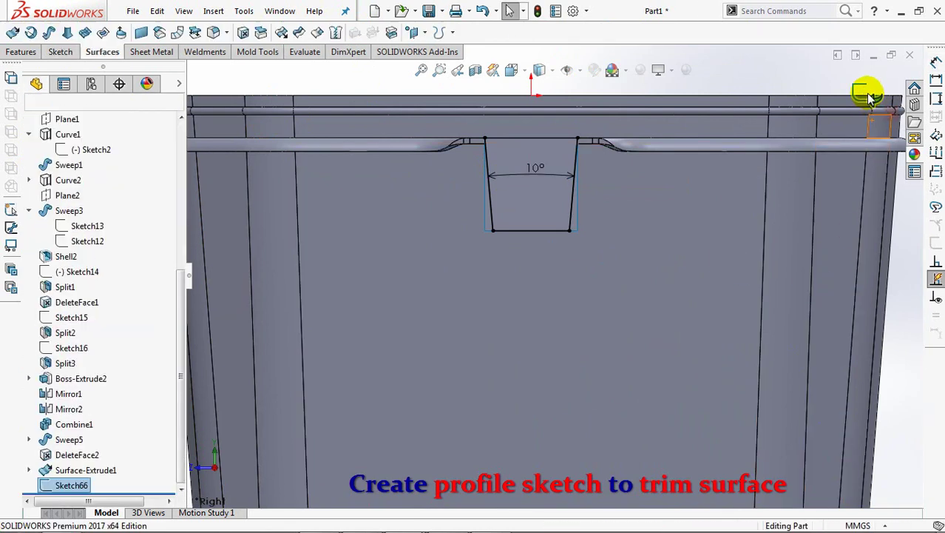
- Trim the extruded surface with the notch sketch
left_click(296, 35)
right_click(539, 206)
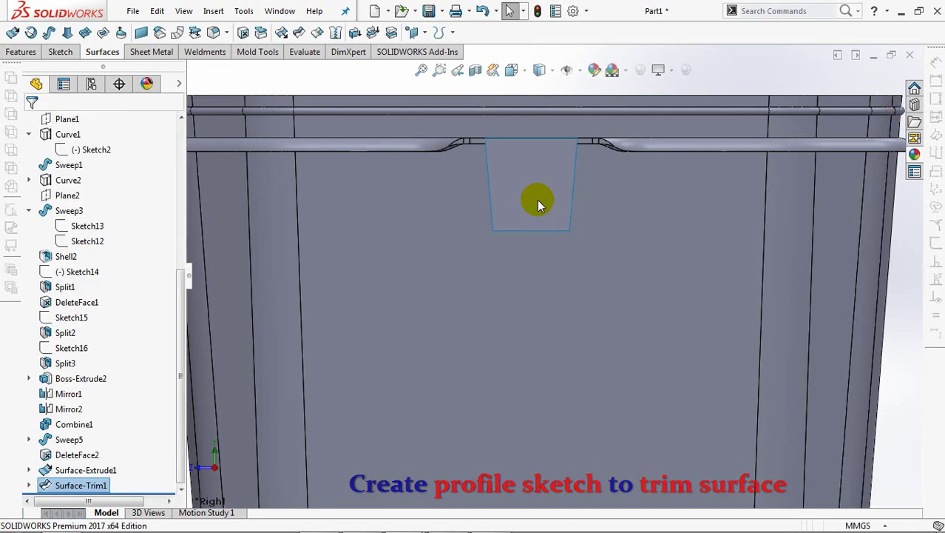
left_click(482, 184)
- Thicken Surface-Trim1 by 1.5 mm, merged with the bucket
left_click(355, 33)
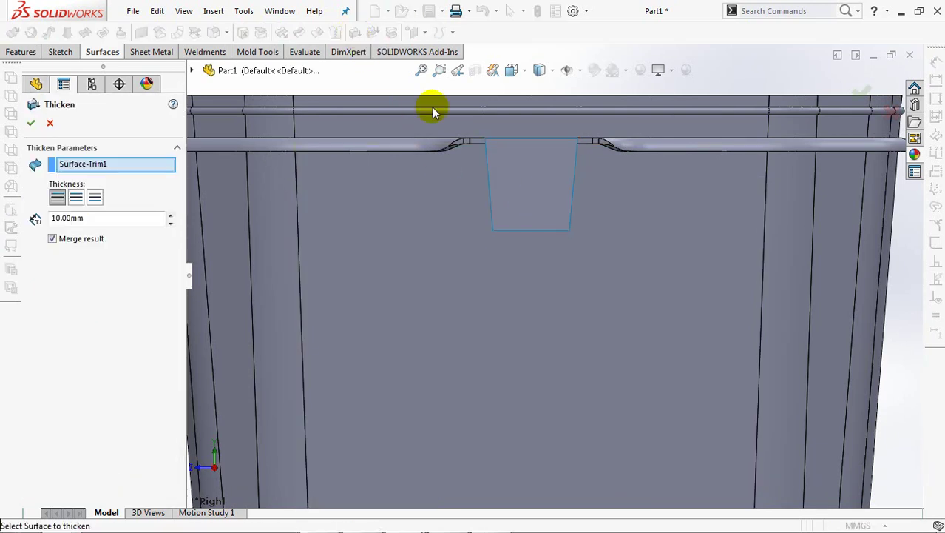
middle_click_drag(544, 202, 517, 245)
left_click(95, 219)
left_click_drag(95, 219, 38, 220)
type("1.5")
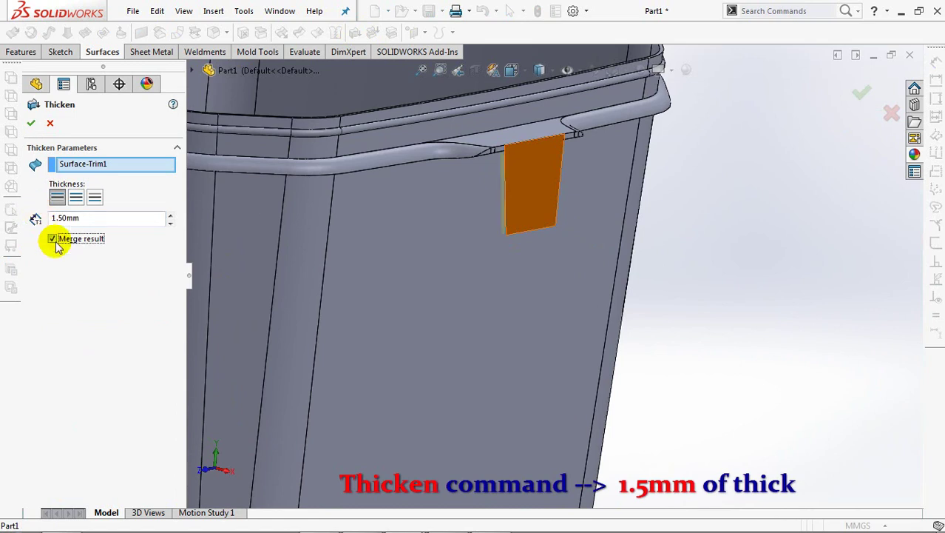
left_click(31, 124)
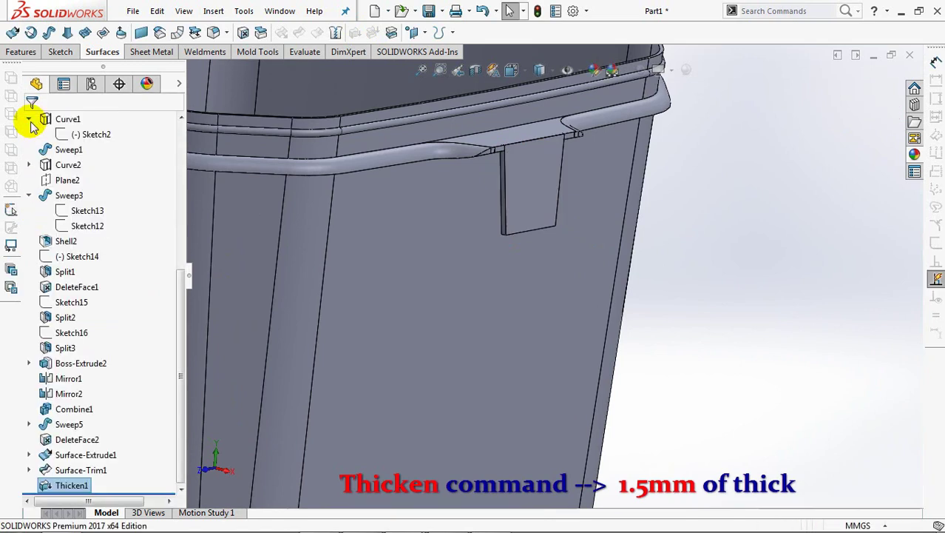
- Round the rib's two lower corner edges with a 7 mm fillet
left_click(213, 32)
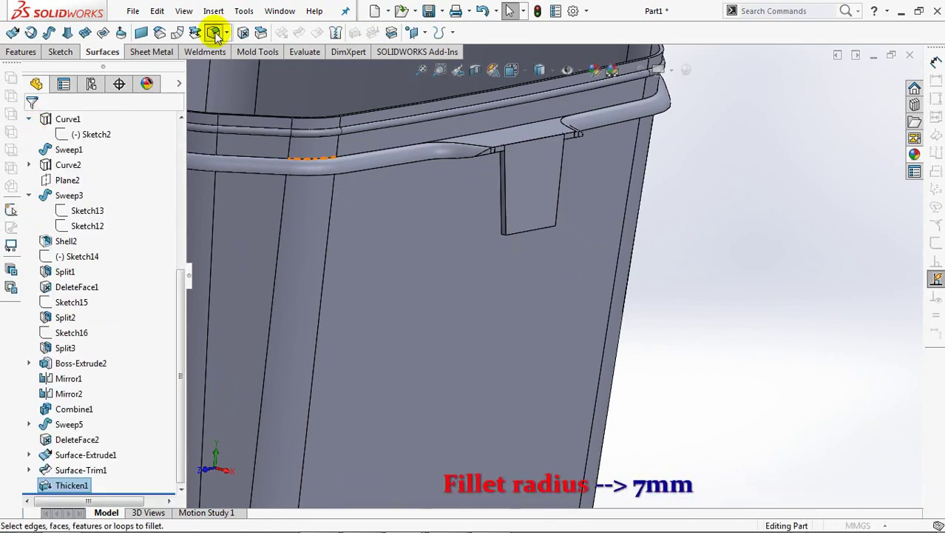
mouse_move(453, 270)
middle_mouse_down()
mouse_move(462, 194)
mouse_move(586, 261)
middle_mouse_up()
scroll(507, 169, "down", 5)
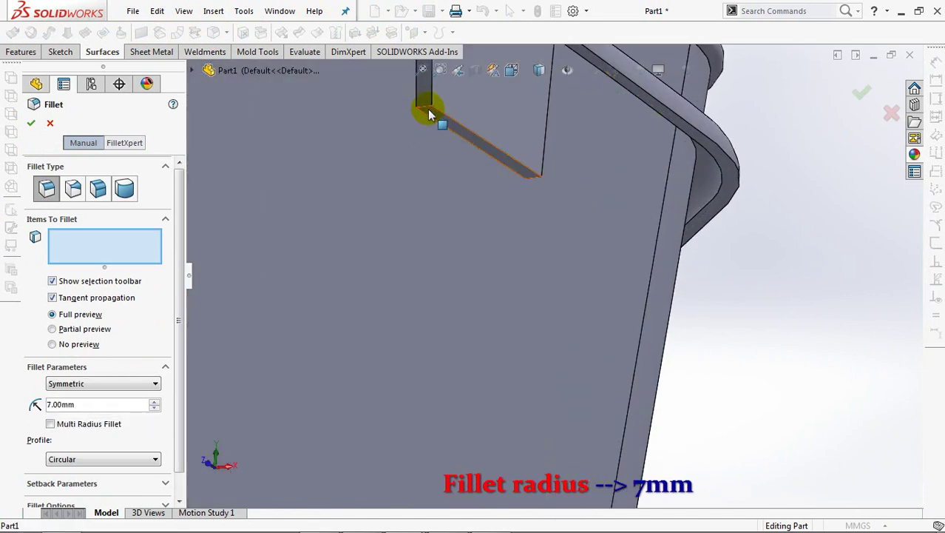
left_click(429, 111)
left_click(533, 180)
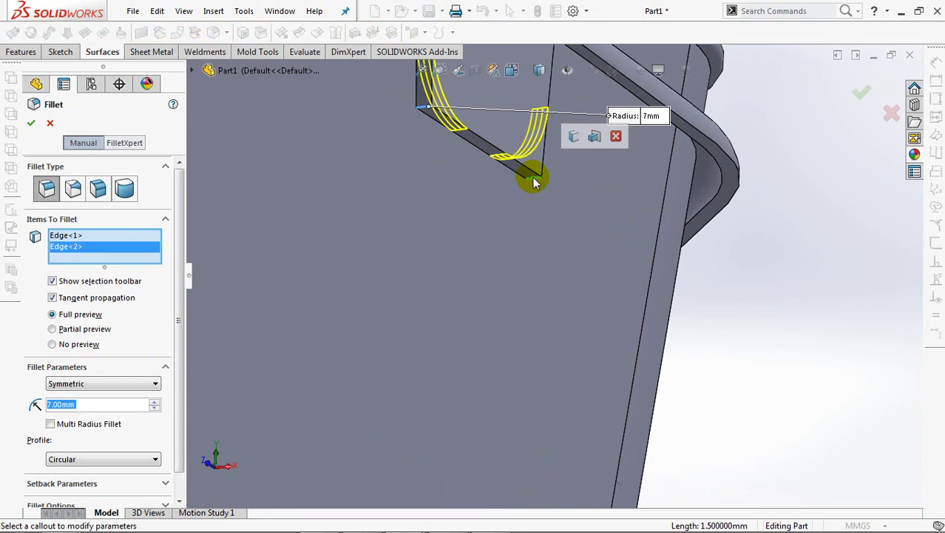
key("Return")
scroll(669, 244, "up", 5)
mouse_move(673, 282)
middle_mouse_down()
mouse_move(580, 273)
mouse_move(582, 297)
middle_mouse_up()
- Start a sketch on the handle tab's top face, zoomed in on the tab
left_click(544, 289)
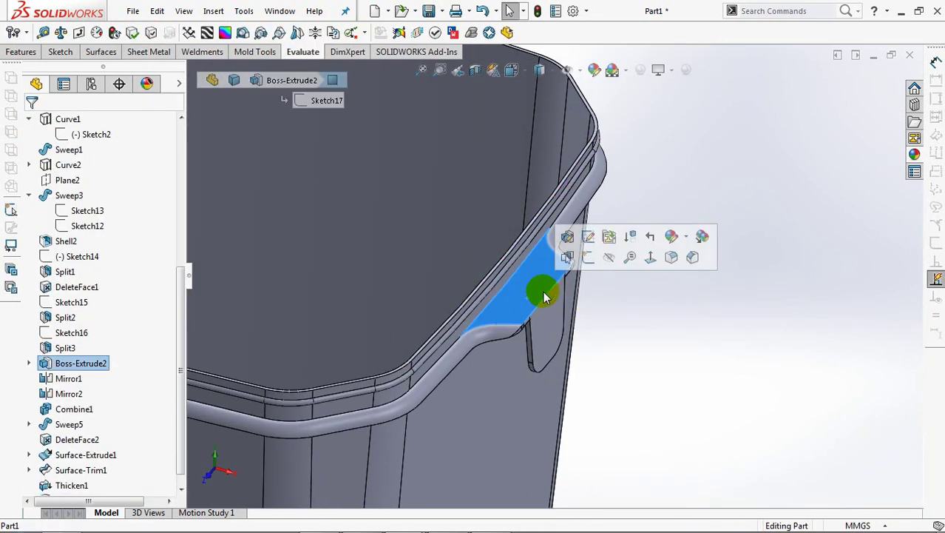
left_click(588, 257)
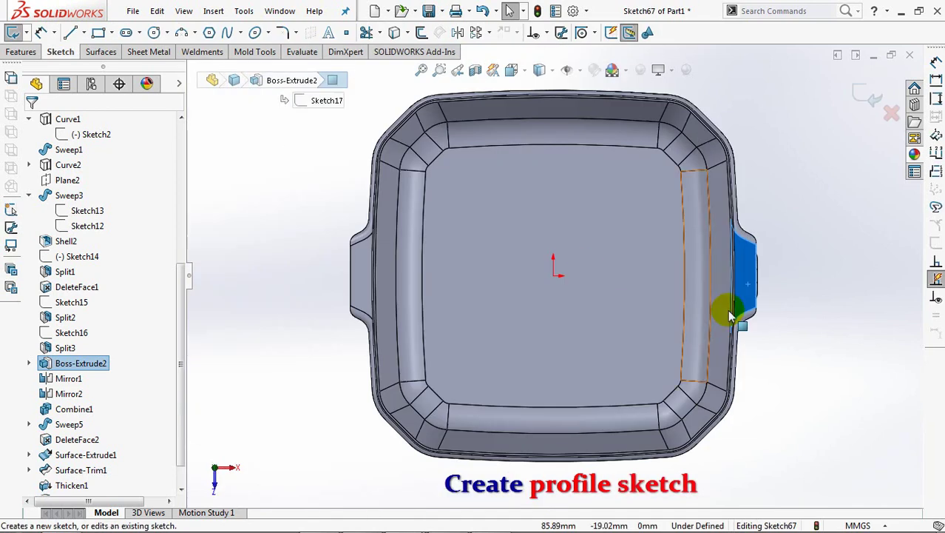
left_click(439, 70)
left_click_drag(738, 253, 786, 332)
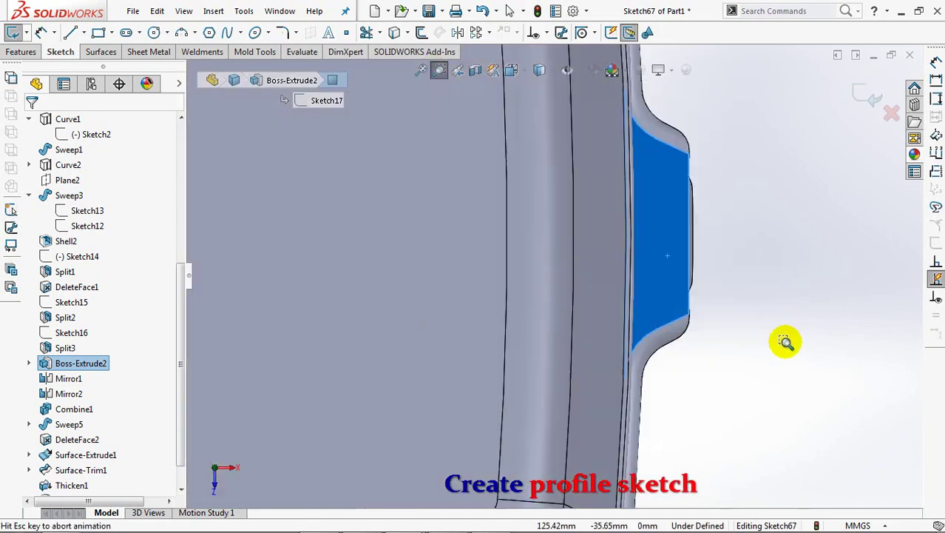
key("Escape")
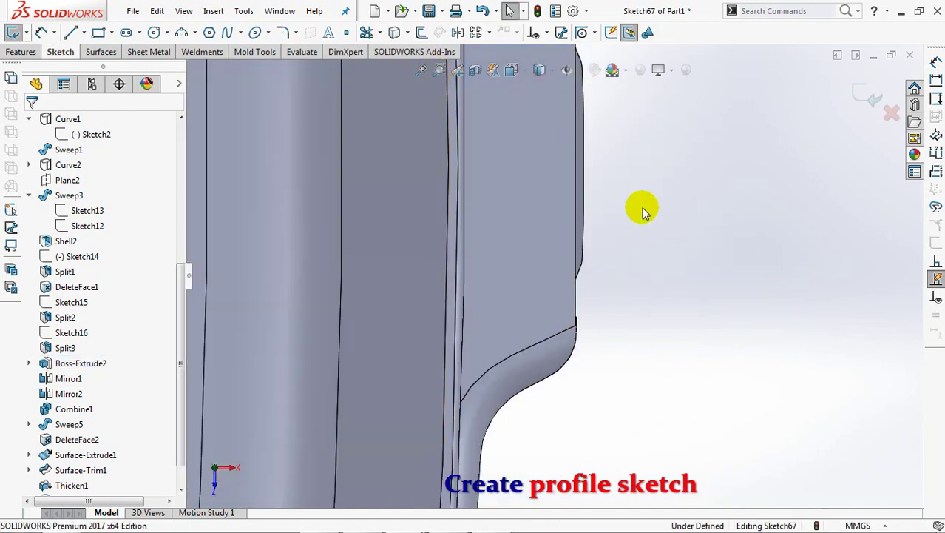
- Draw a rectangle capped on its right end by an outward three-point arc
left_click(97, 33)
left_click(576, 279)
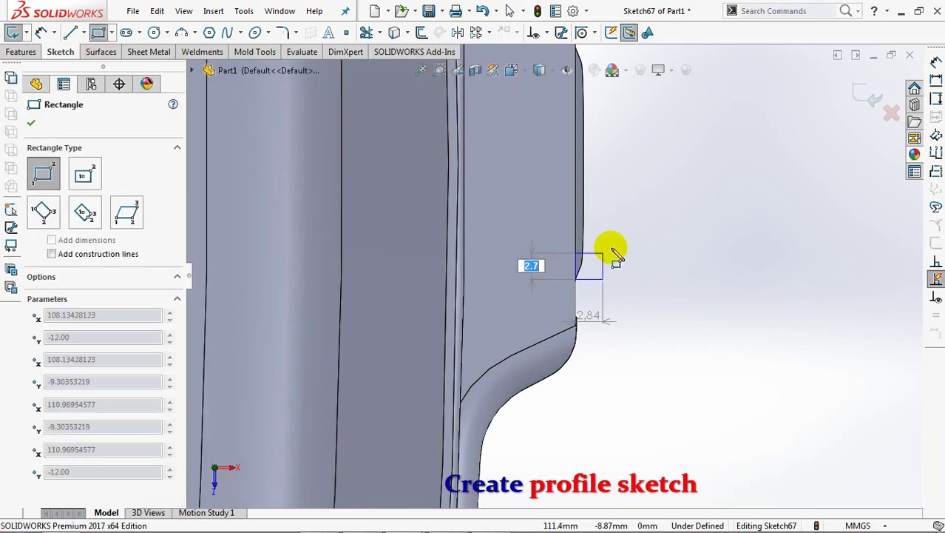
left_click(622, 213)
left_click(181, 33)
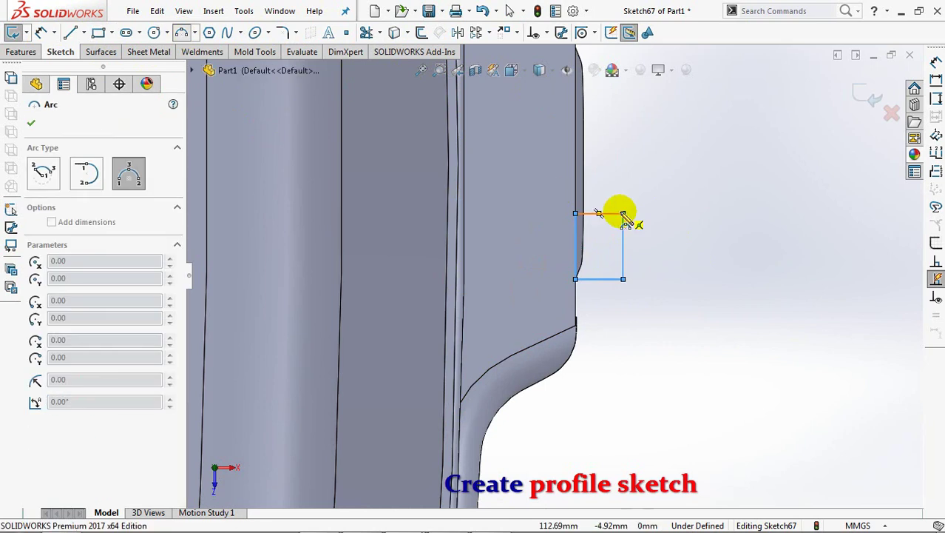
left_click(622, 213)
left_click(623, 279)
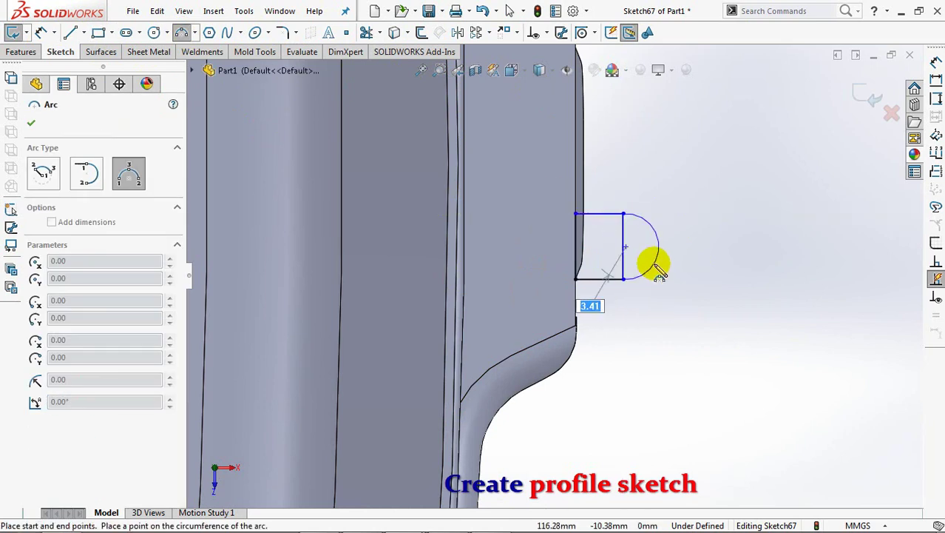
left_click(656, 270)
right_click(657, 270)
left_click(660, 271)
- Add a Midpoint relation placing the arc centre on the rectangle's right side
left_click(542, 32)
left_click(571, 66)
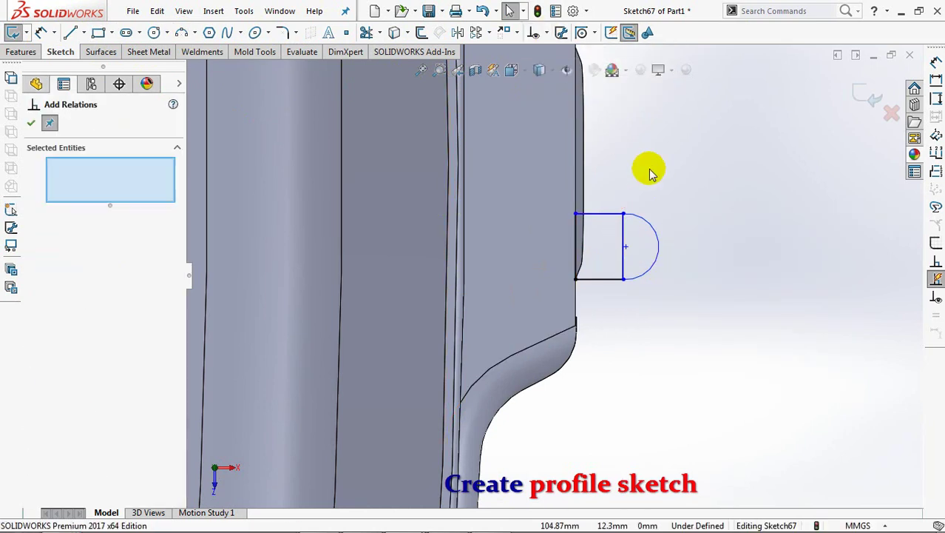
left_click(623, 235)
left_click(625, 247)
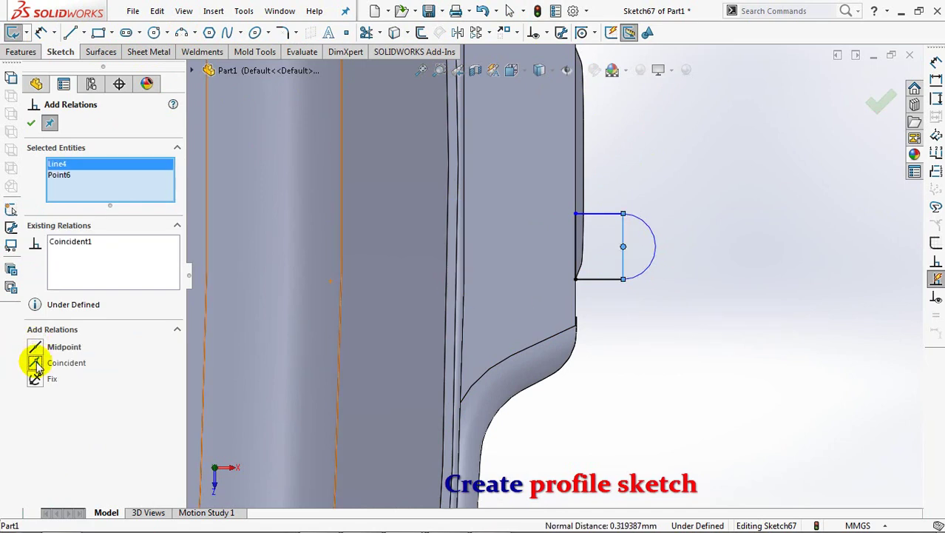
left_click(32, 126)
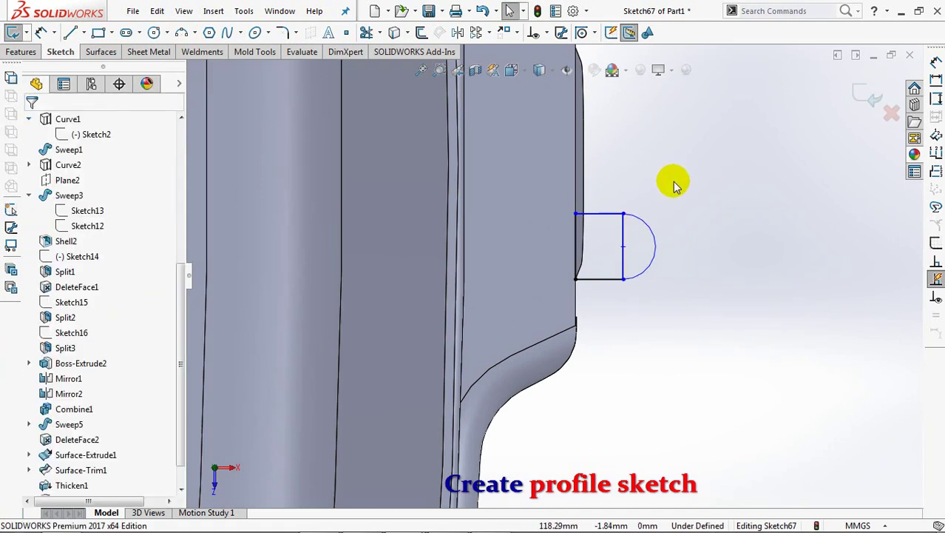
- Dimension the profile's height to 3 mm
left_click(41, 31)
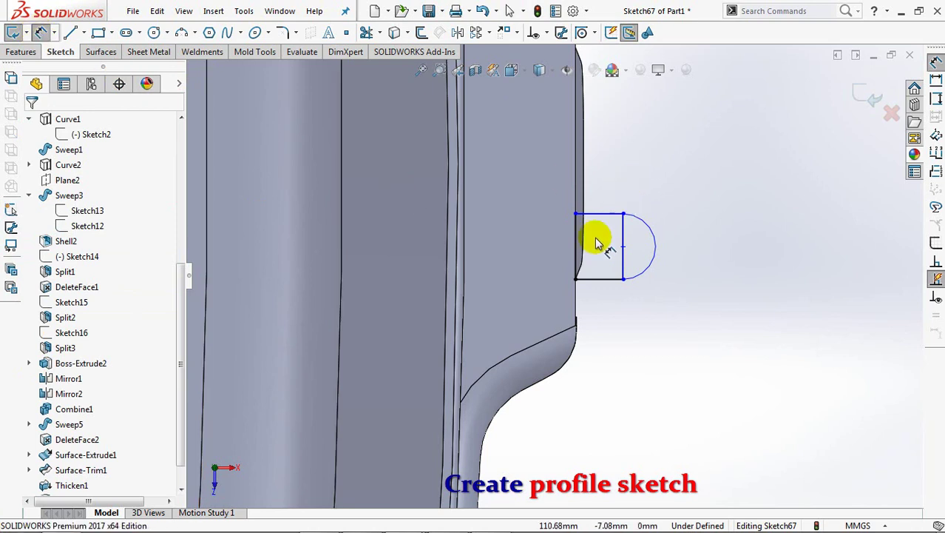
left_click(620, 242)
left_click(691, 248)
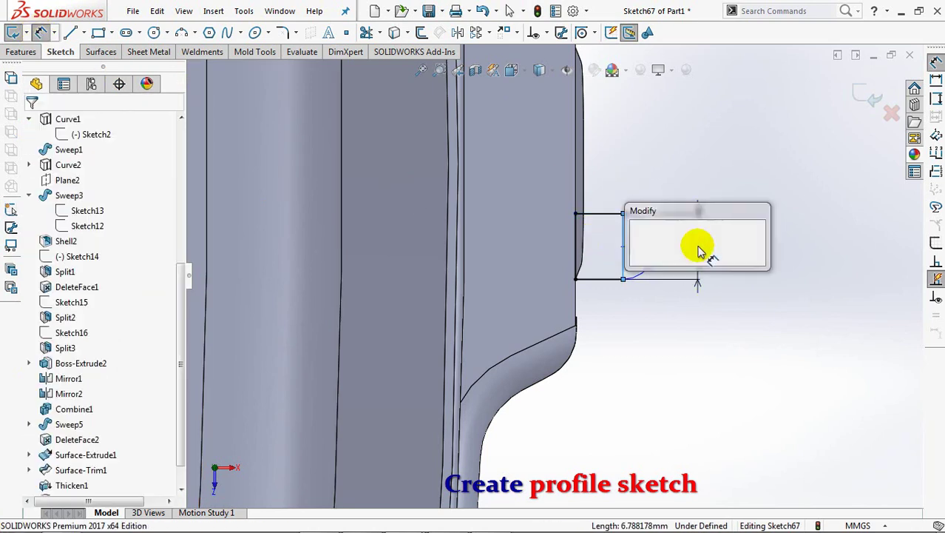
type("3")
left_click(637, 240)
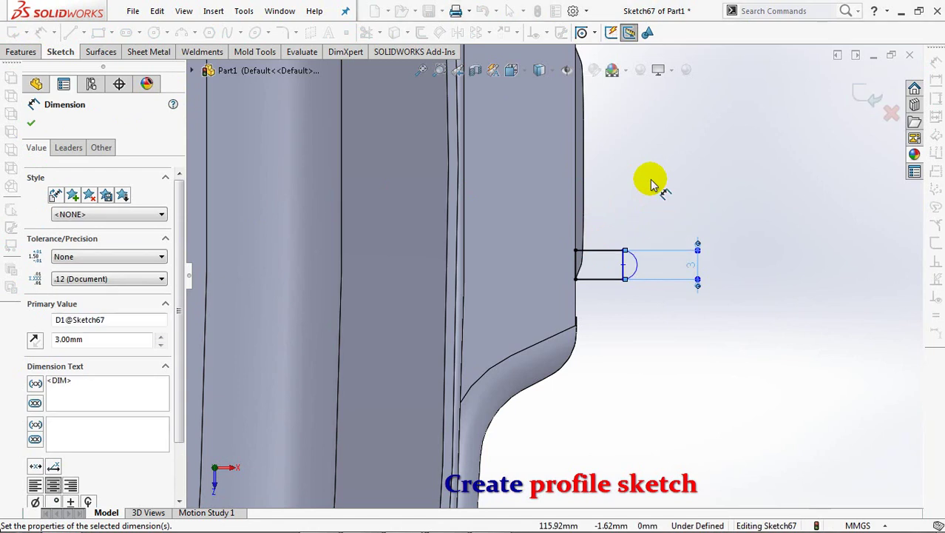
left_click(650, 183)
- Dimension the profile's width to 1.5 mm, leaving the sketch fully defined
left_click(608, 255)
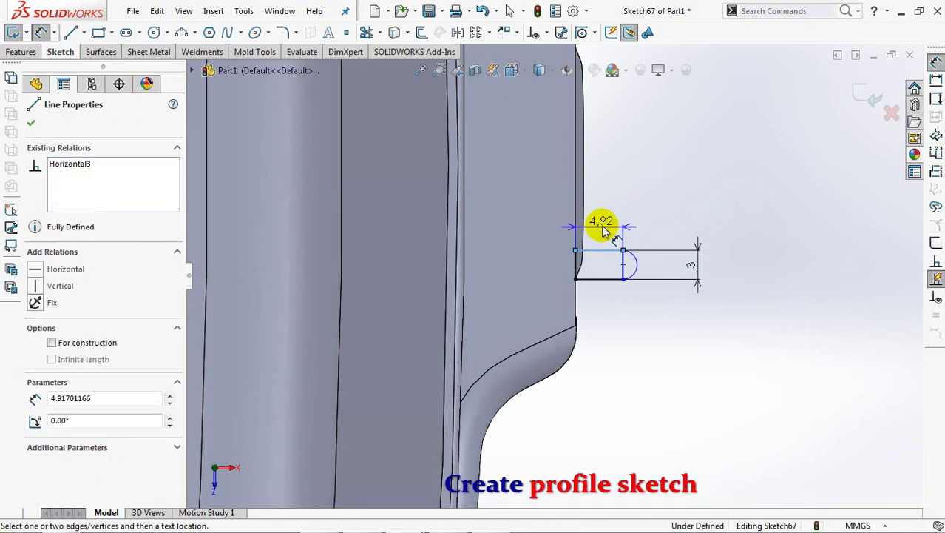
left_click(604, 229)
type("5")
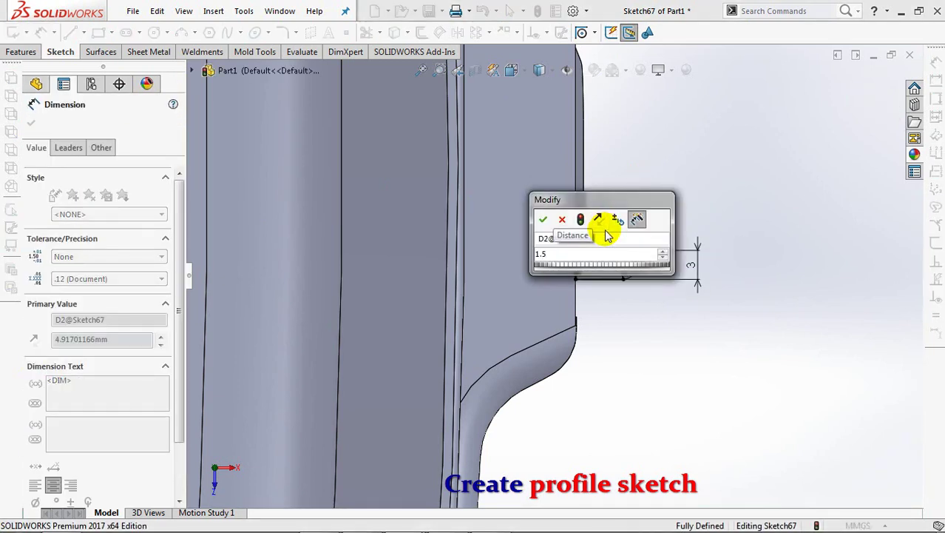
key("Return")
left_click(639, 203)
left_click(41, 31)
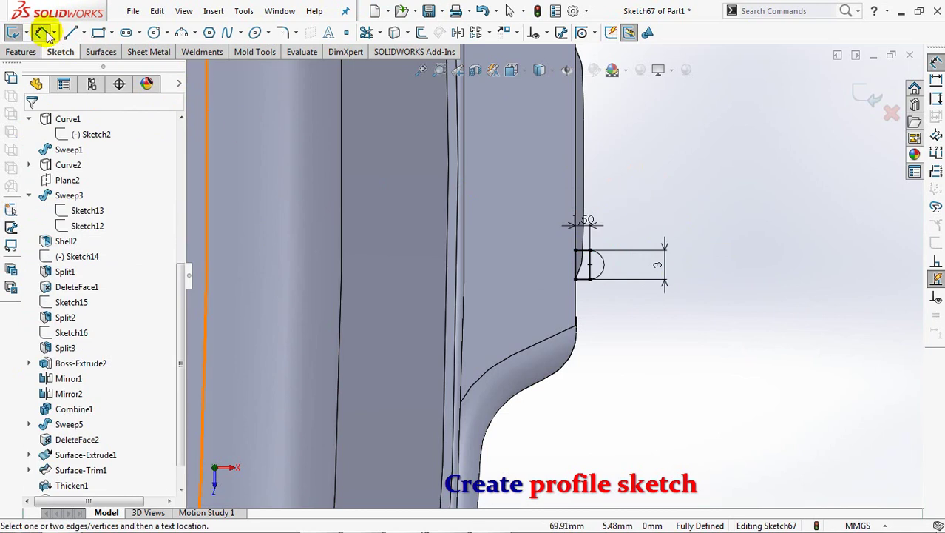
left_click(592, 274)
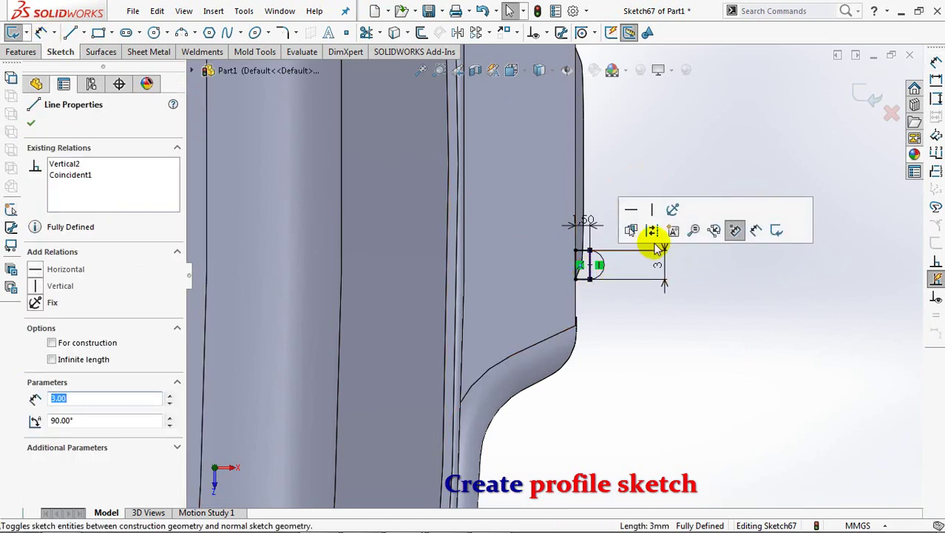
left_click(654, 180)
middle_click_drag(573, 201, 552, 175)
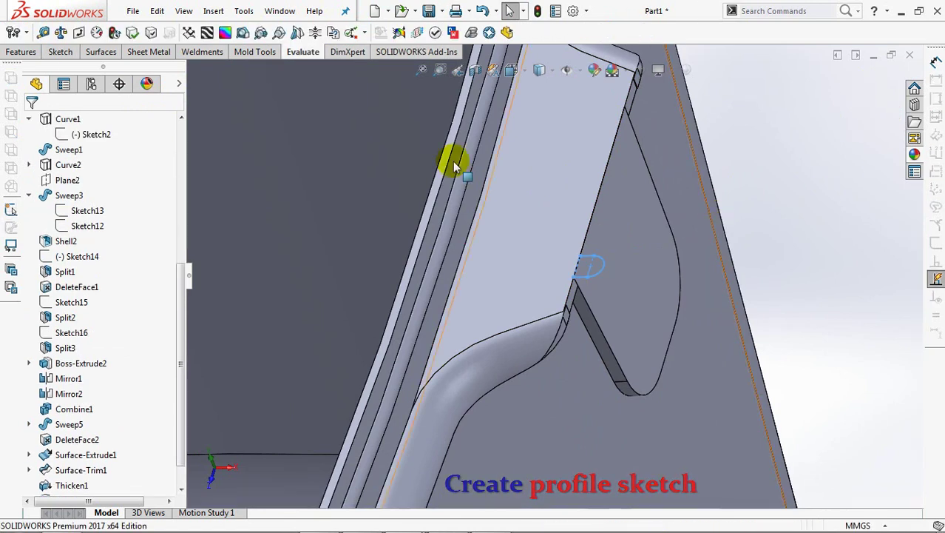
- Sweep Sketch67 along the tab's curved edge as a separate body, Merge result unchecked
left_click(20, 53)
left_click(49, 32)
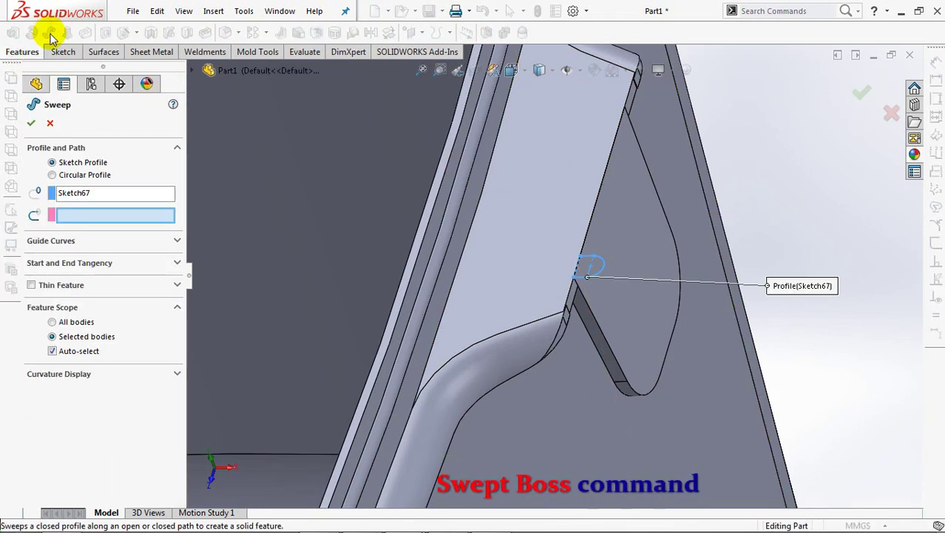
right_click(120, 222)
left_click(152, 244)
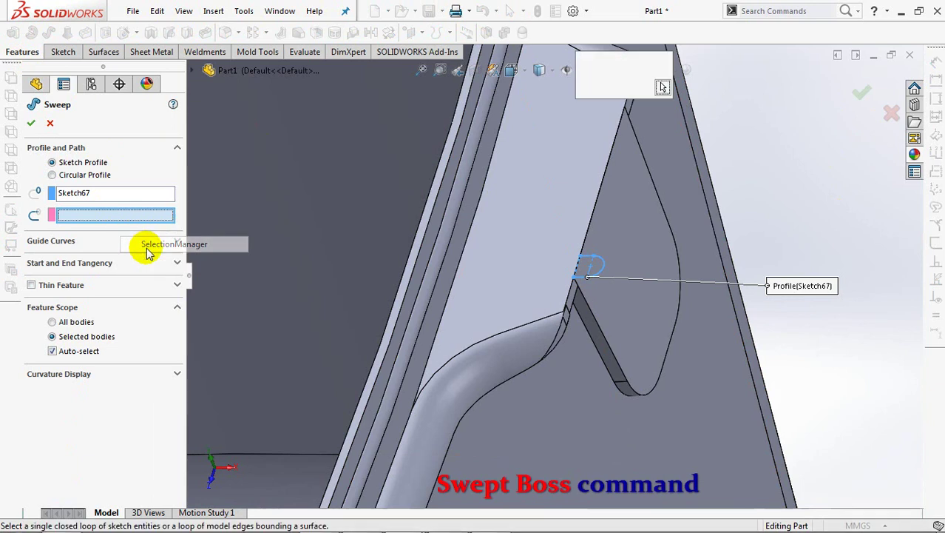
left_click(624, 87)
left_click(593, 311)
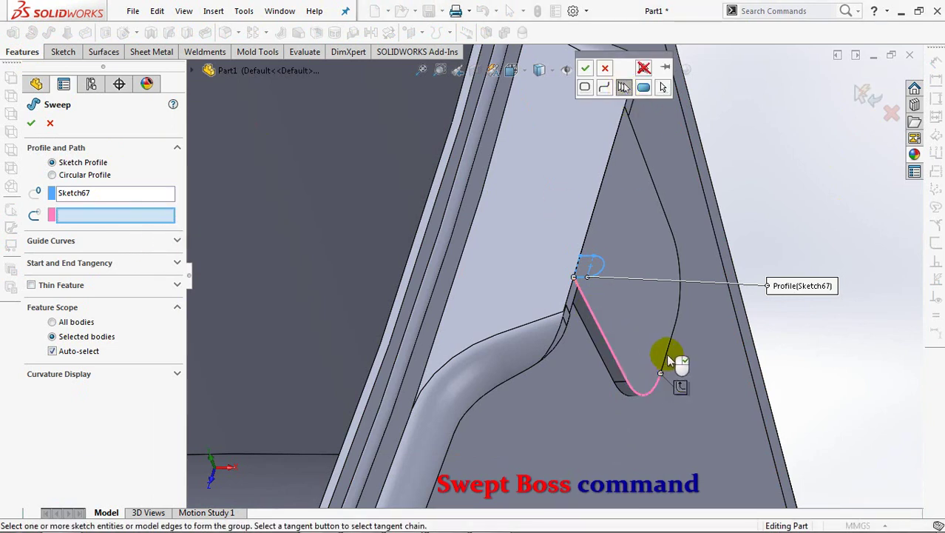
left_click(585, 70)
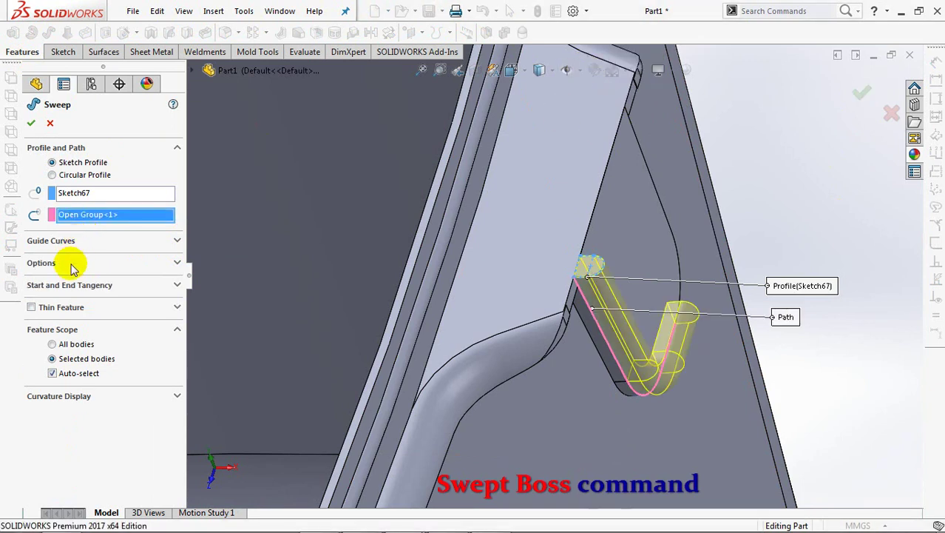
left_click(72, 264)
left_click(52, 371)
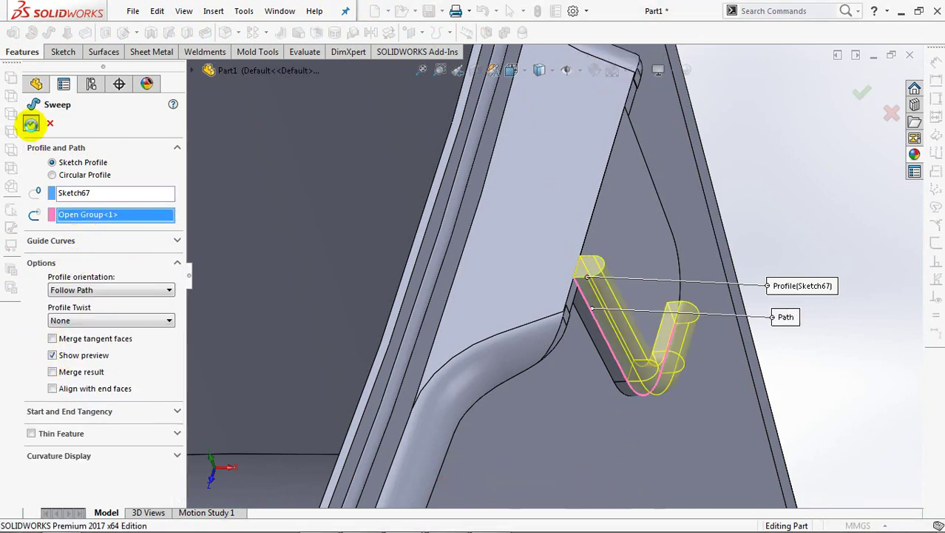
left_click(30, 125)
mouse_move(553, 358)
middle_mouse_down()
mouse_move(566, 332)
mouse_move(548, 328)
mouse_move(540, 285)
mouse_move(680, 295)
middle_mouse_up()
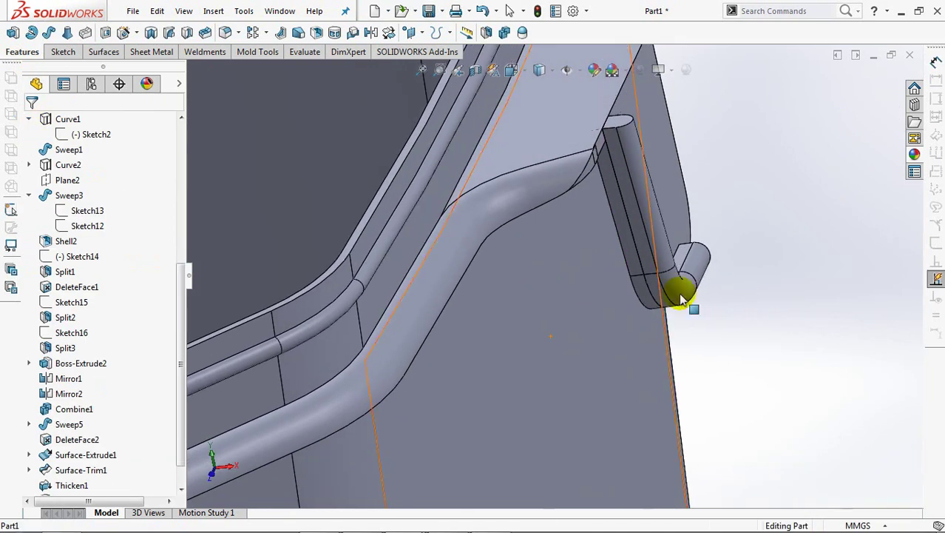
- Offset five faces of the bent tube by 0.5 mm with Move Face
left_click(255, 52)
left_click(213, 34)
key("Delete")
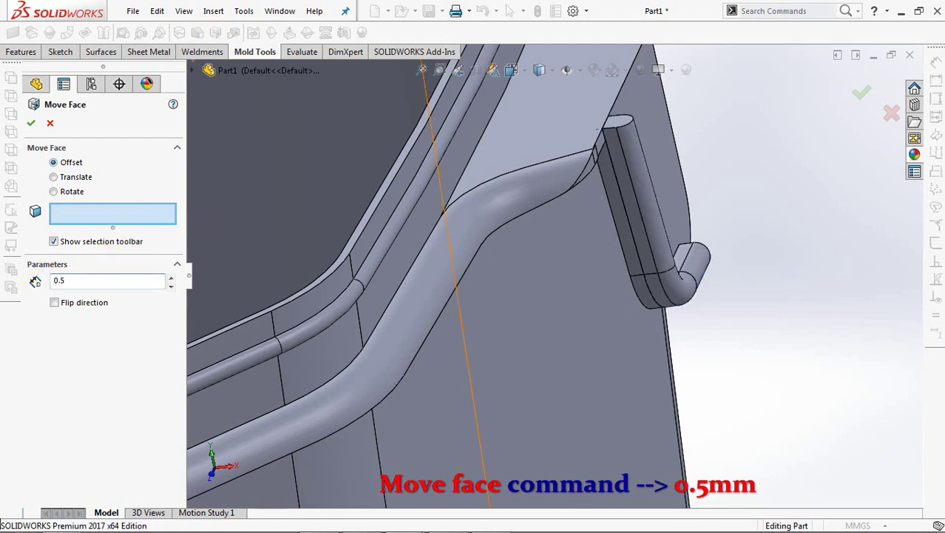
left_click(629, 255)
left_click(638, 271)
middle_click_drag(638, 271, 523, 211)
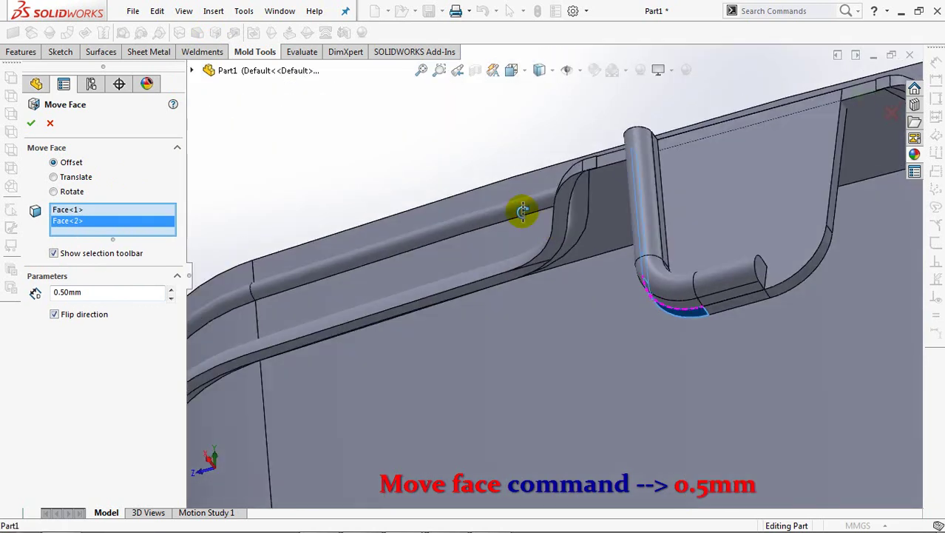
left_click(738, 302)
left_click(777, 289)
middle_click_drag(776, 289, 837, 229)
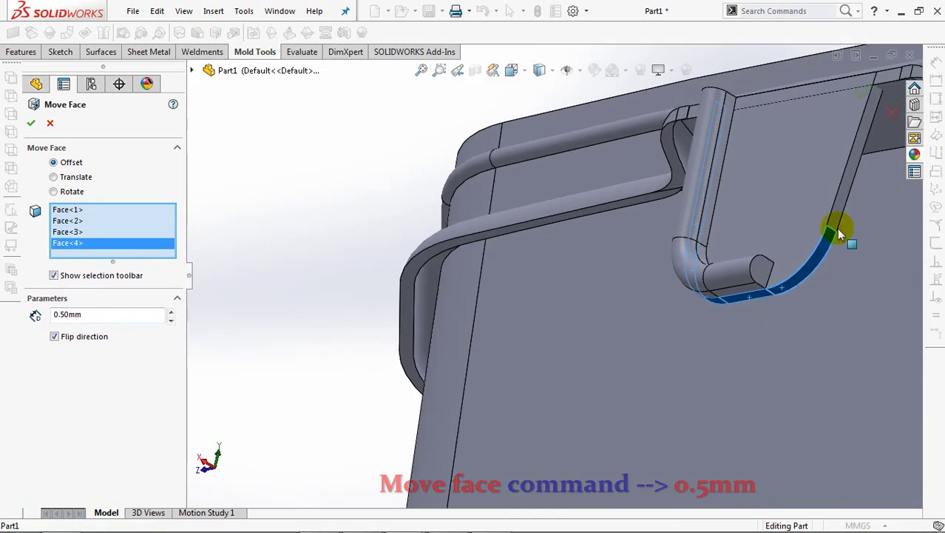
left_click(836, 219)
key("Return")
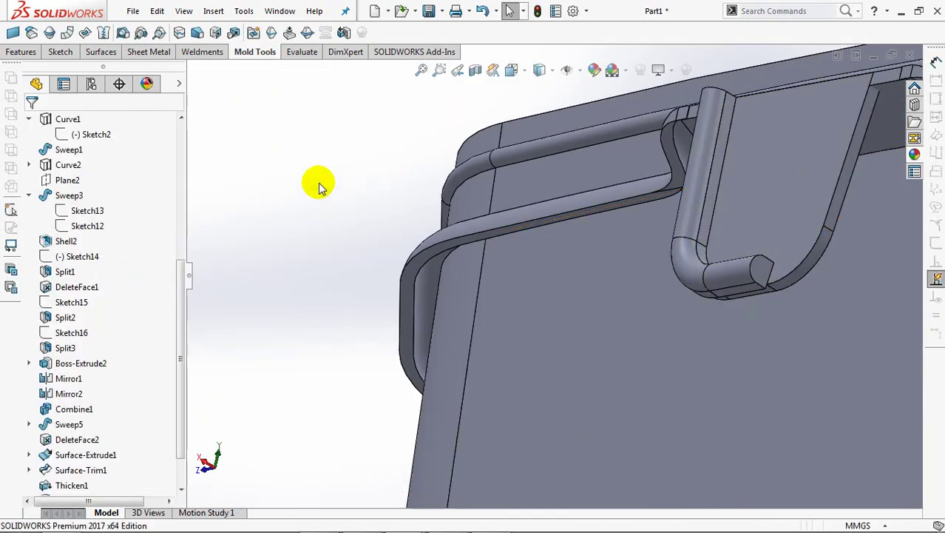
- Offset three handle tab faces by 1.50 mm with a second Move Face
left_click(215, 32)
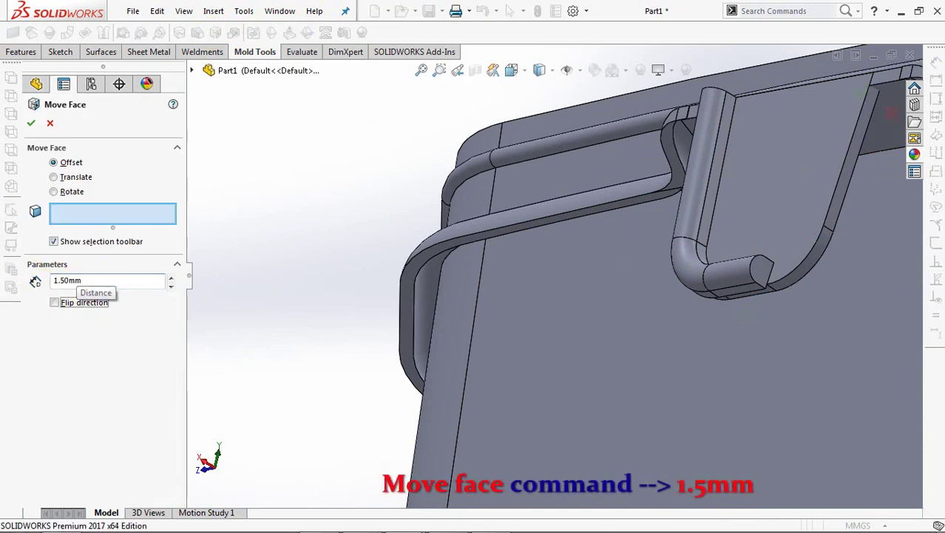
mouse_move(756, 267)
middle_mouse_down()
mouse_move(725, 232)
mouse_move(710, 156)
mouse_move(720, 158)
mouse_move(729, 139)
mouse_move(785, 286)
mouse_move(749, 338)
mouse_move(680, 334)
mouse_move(675, 260)
mouse_move(633, 271)
mouse_move(649, 290)
middle_mouse_up()
left_click(671, 213)
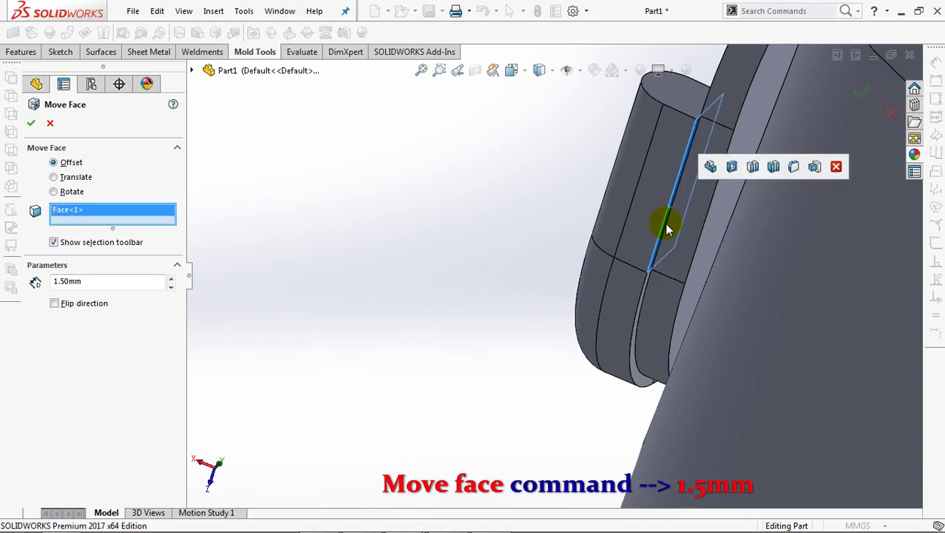
left_click(642, 382)
mouse_move(626, 297)
middle_mouse_down()
mouse_move(749, 323)
mouse_move(848, 253)
middle_mouse_up()
left_click(601, 220)
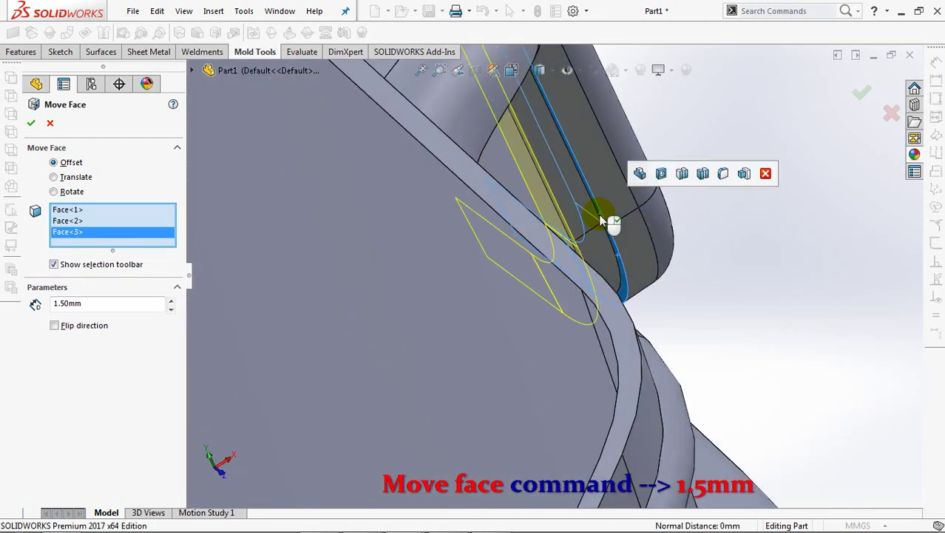
scroll(584, 285, "up", 5)
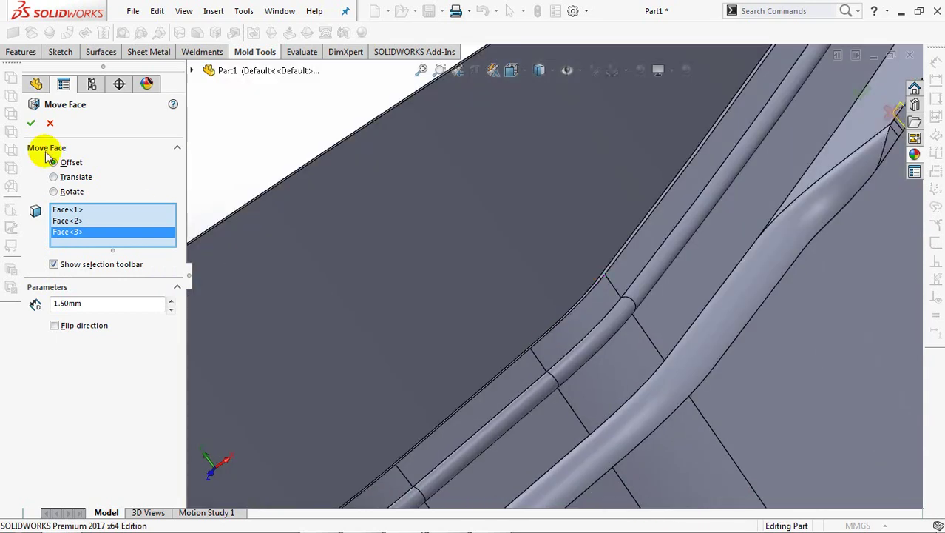
left_click(30, 123)
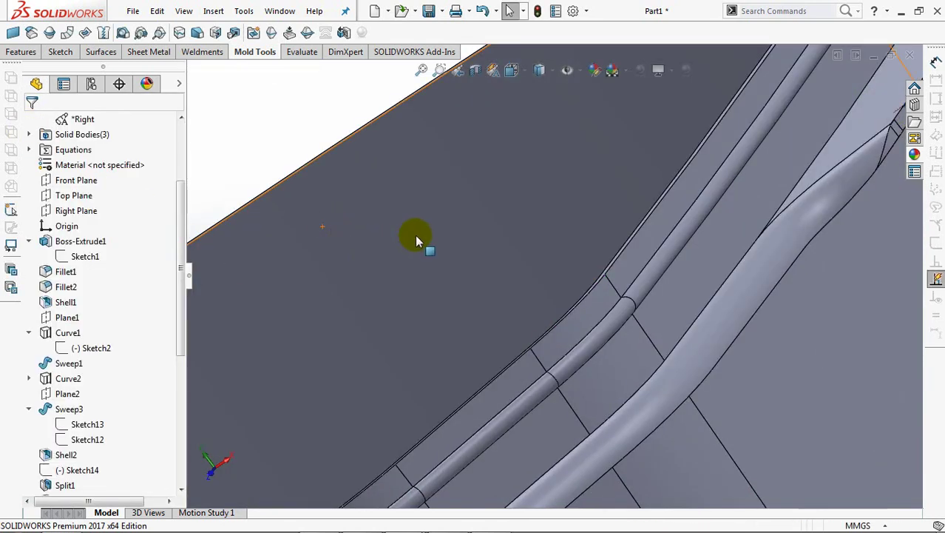
- Split the Move Face2 handle body into two pieces along the Front Plane
scroll(584, 264, "down", 5)
mouse_move(584, 264)
middle_mouse_down()
mouse_move(590, 363)
mouse_move(592, 348)
middle_mouse_up()
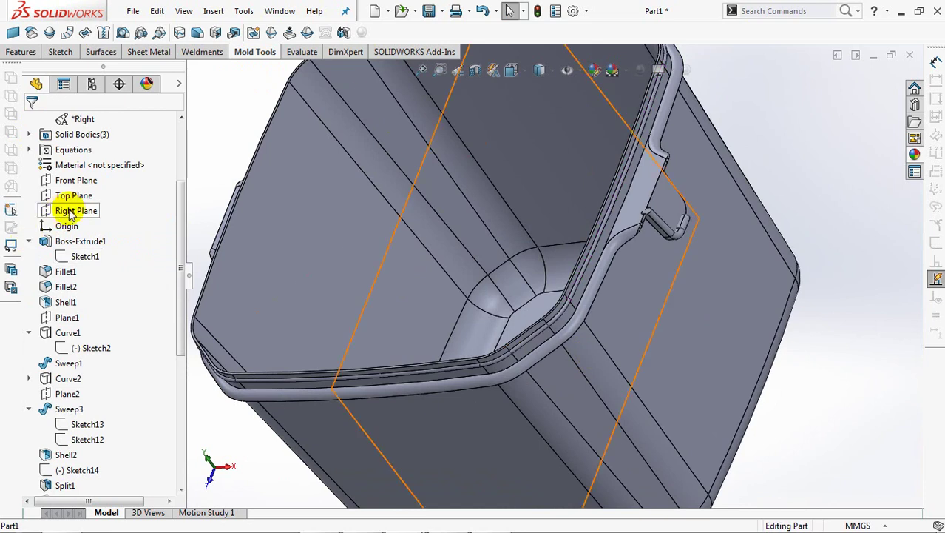
left_click(74, 180)
left_click(21, 52)
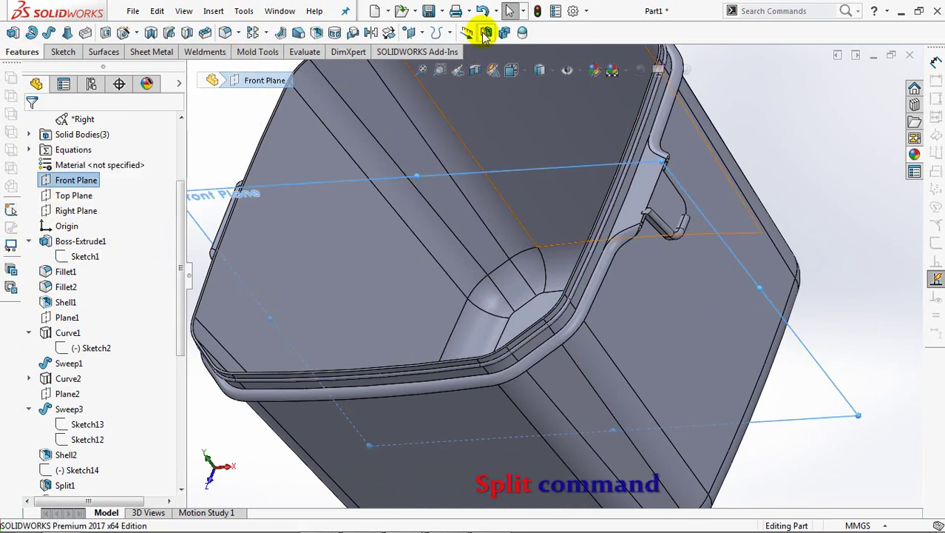
left_click(486, 32)
left_click(72, 279)
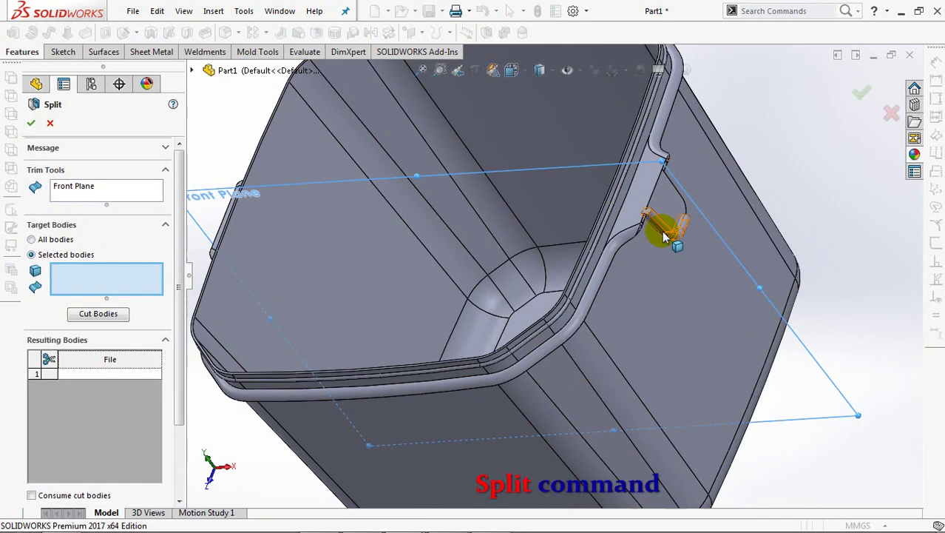
left_click(93, 315)
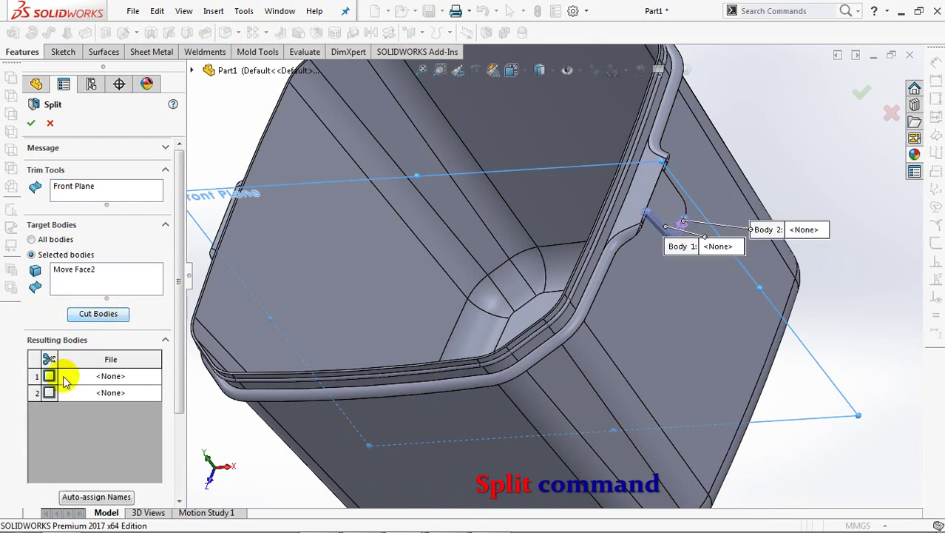
scroll(31, 422, "down", 3)
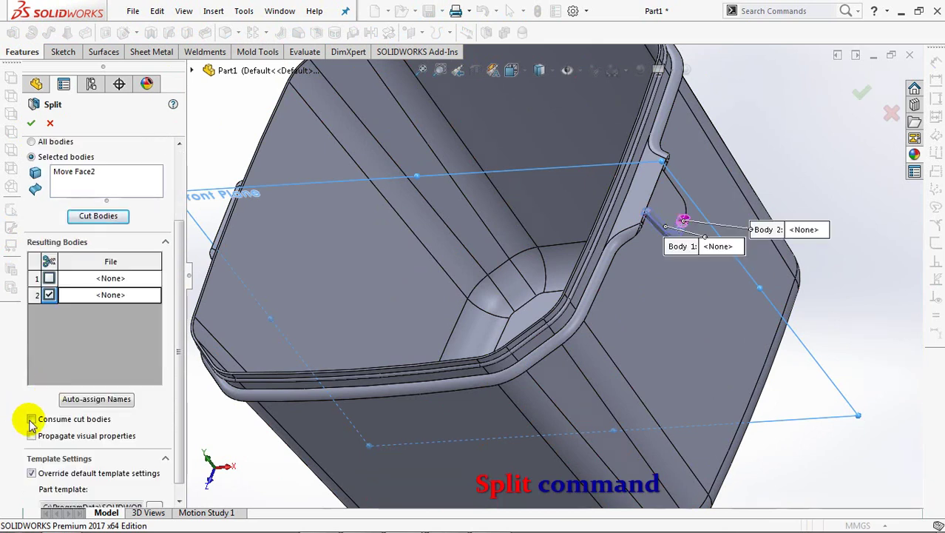
left_click(31, 123)
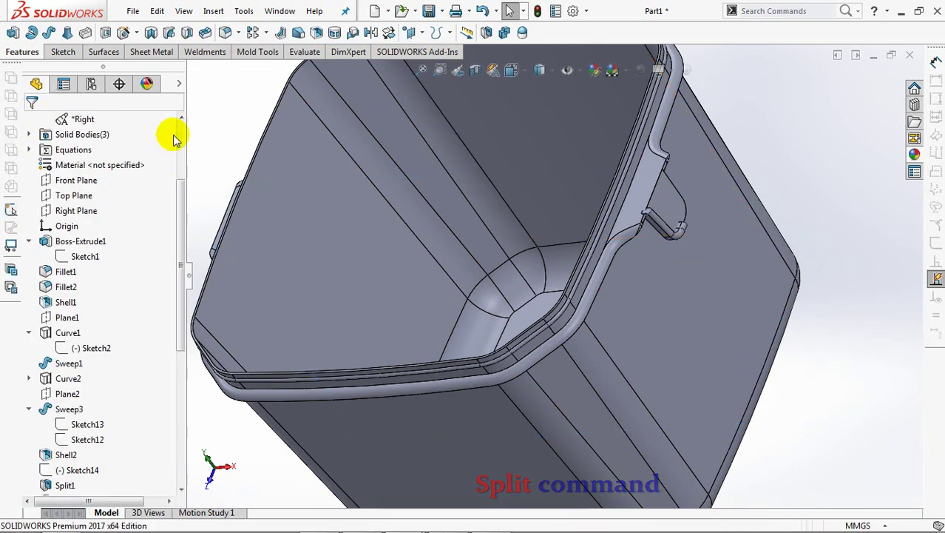
- Mirror body Split4 across the Front Plane with Merge solids checked
left_click(111, 180)
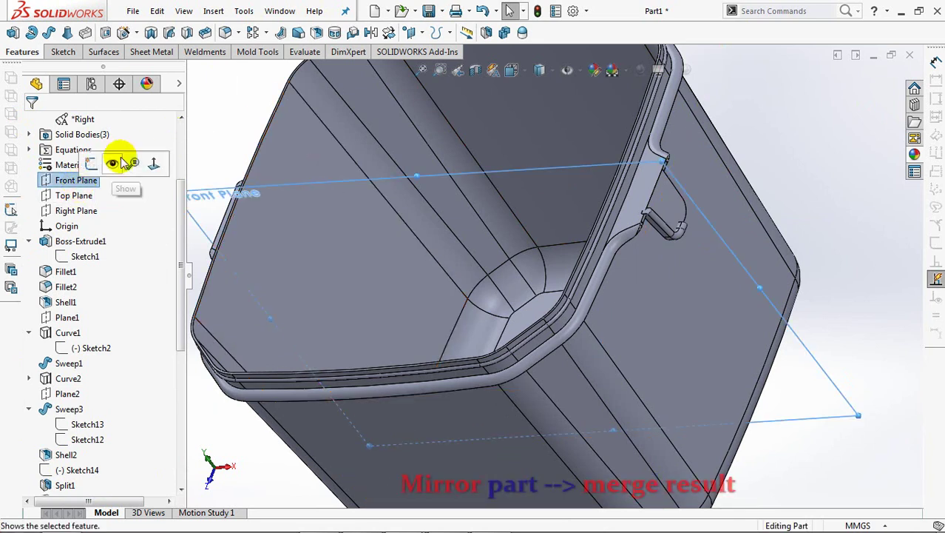
left_click(371, 35)
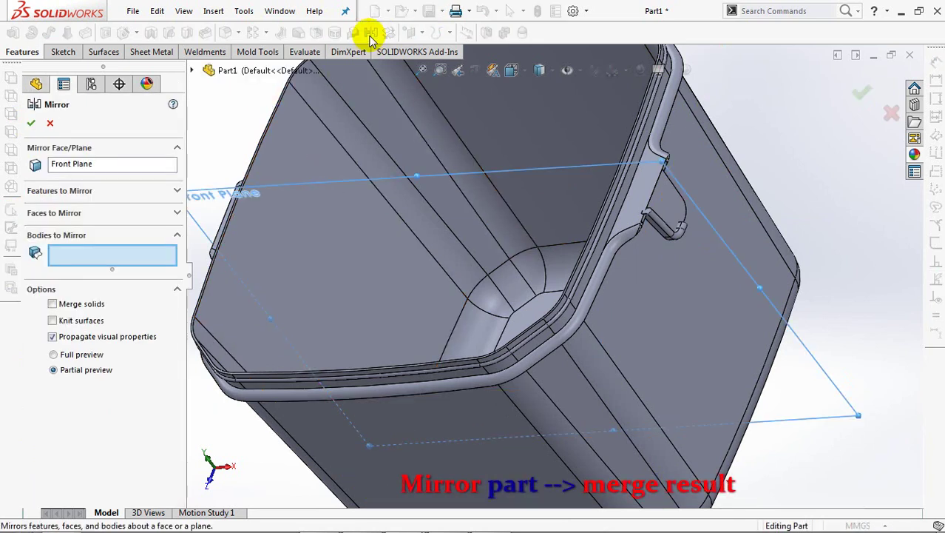
left_click(670, 219)
left_click(52, 304)
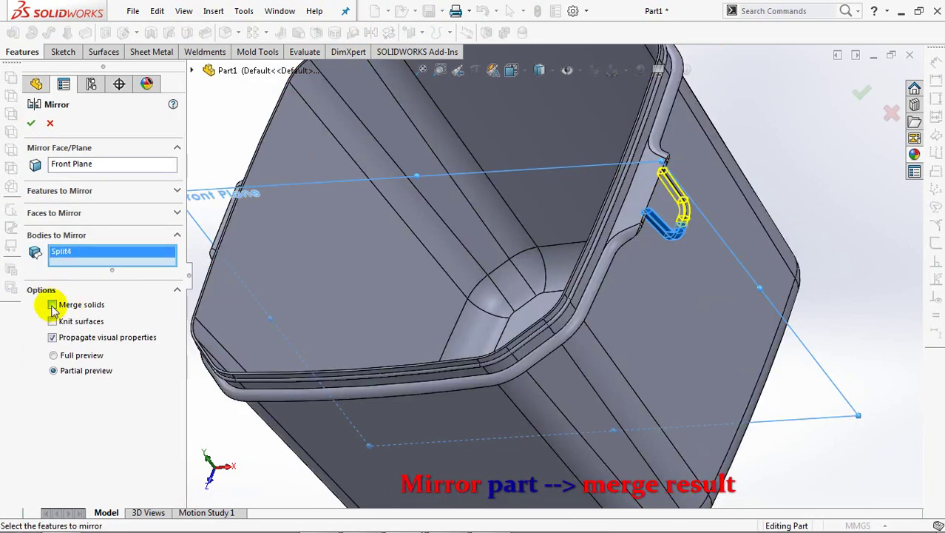
left_click(31, 126)
- Combine Move Face1 and Mirror3 into one solid with Add
middle_click_drag(491, 264, 646, 339)
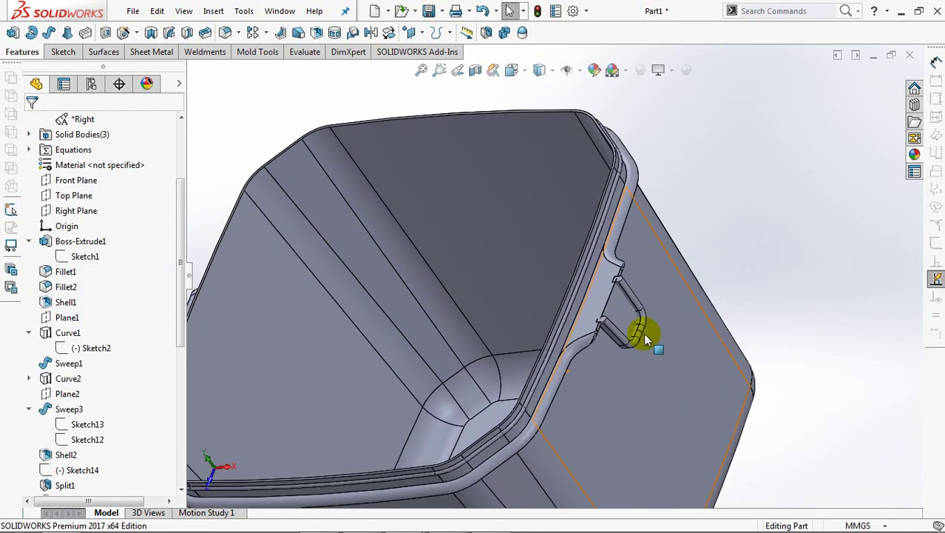
scroll(646, 339, "down", 4)
left_click(504, 32)
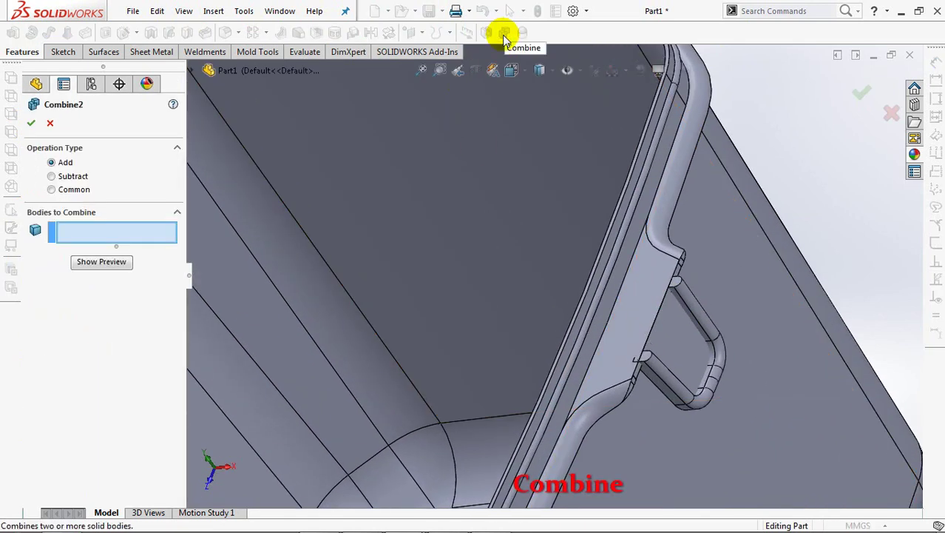
left_click(686, 391)
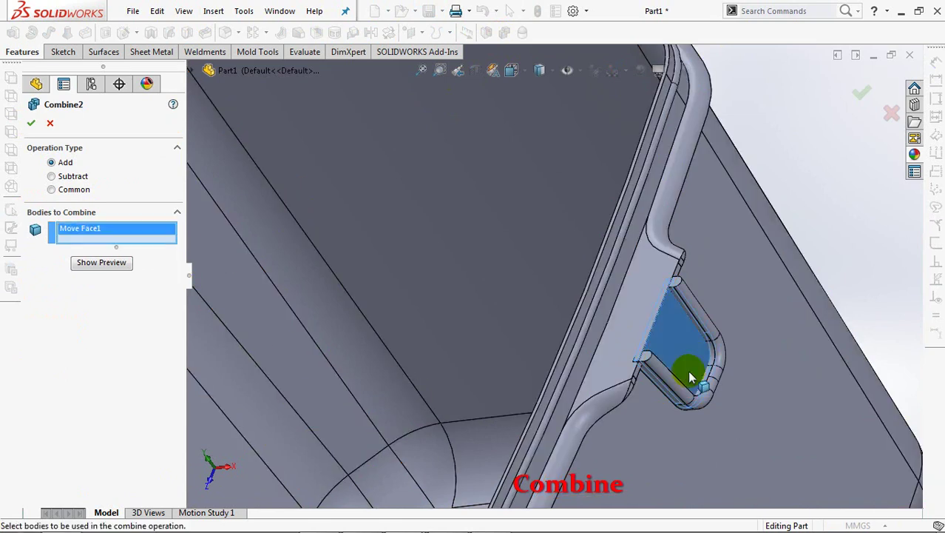
left_click(681, 390)
left_click(92, 275)
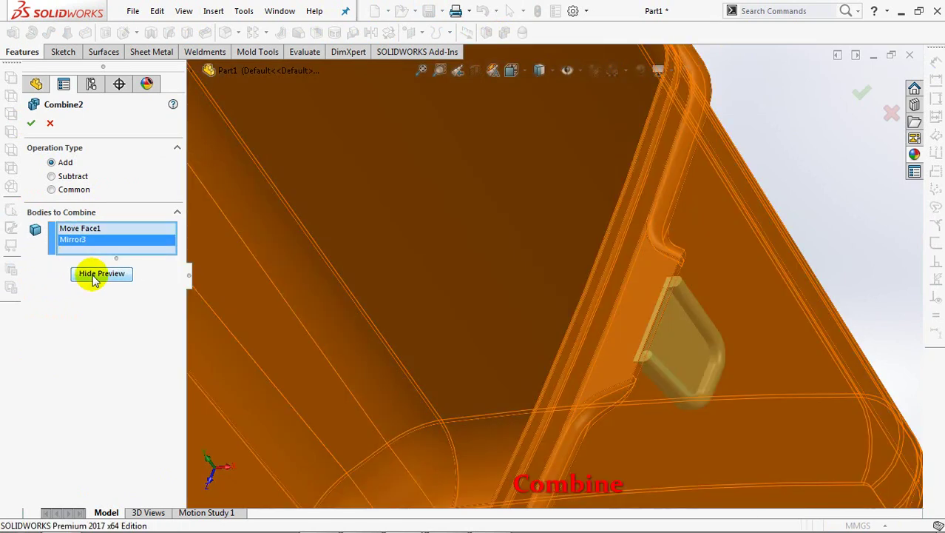
left_click(31, 126)
- Hide the bucket shell body so only the handle tab body remains visible
left_click(538, 263)
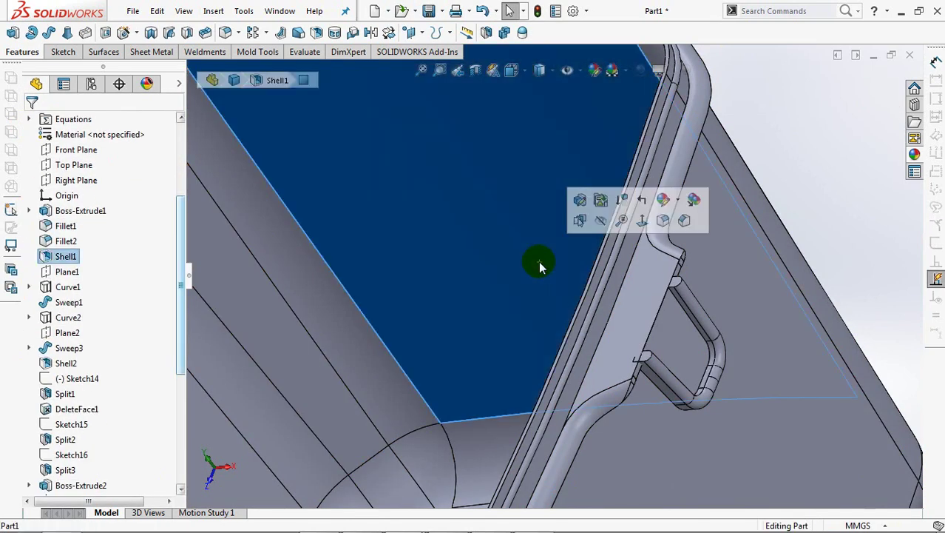
left_click(599, 222)
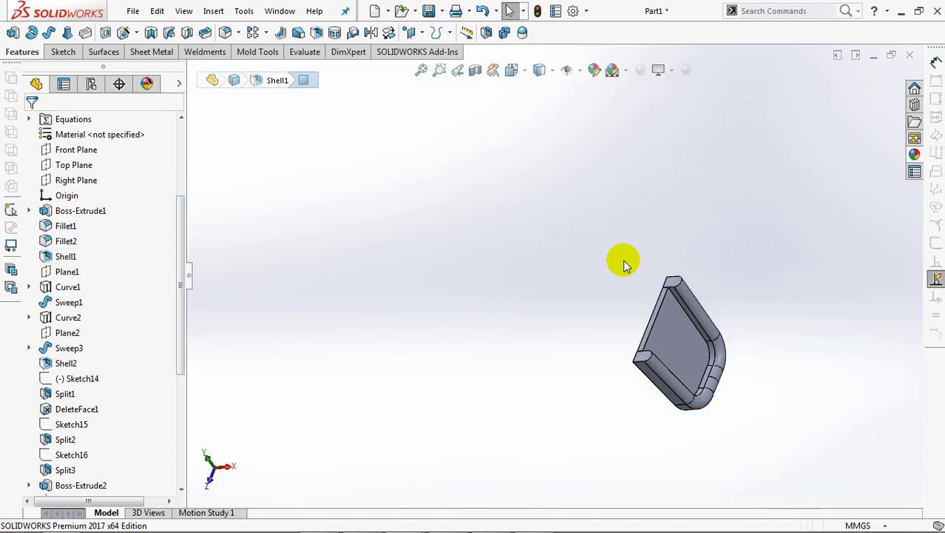
scroll(665, 298, "down", 5)
middle_click_drag(665, 298, 519, 257, "ctrl")
scroll(633, 243, "down", 3)
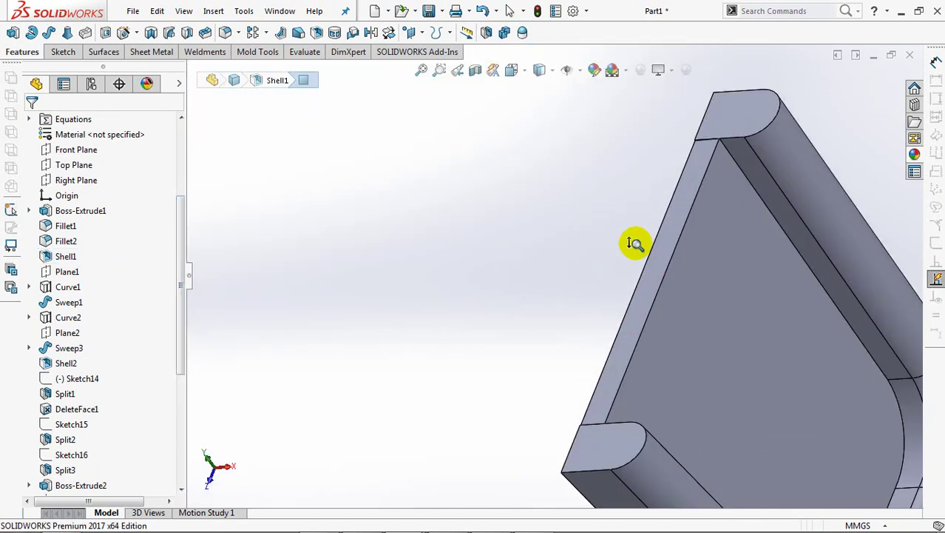
- Delete and patch the three narrow seam faces along the handle tab rim
left_click(120, 53)
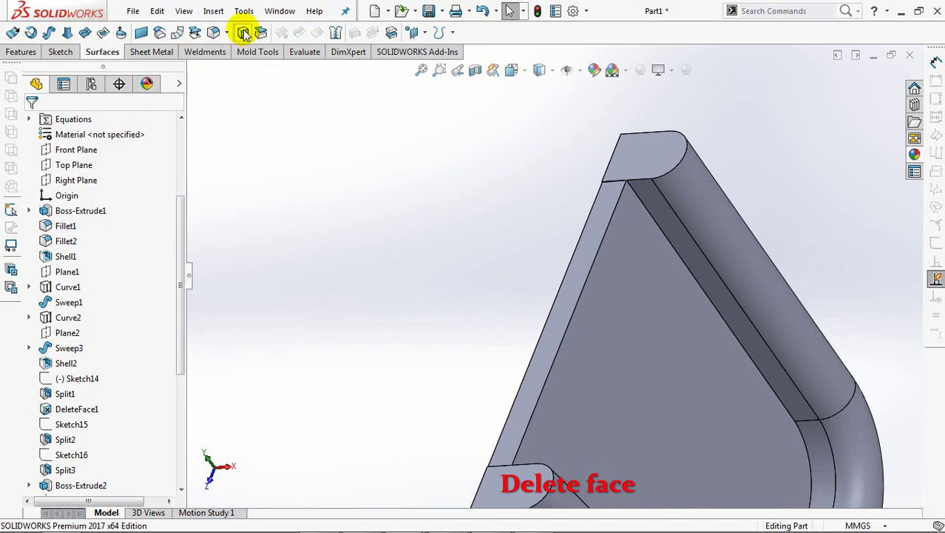
left_click(244, 33)
scroll(654, 225, "down", 3)
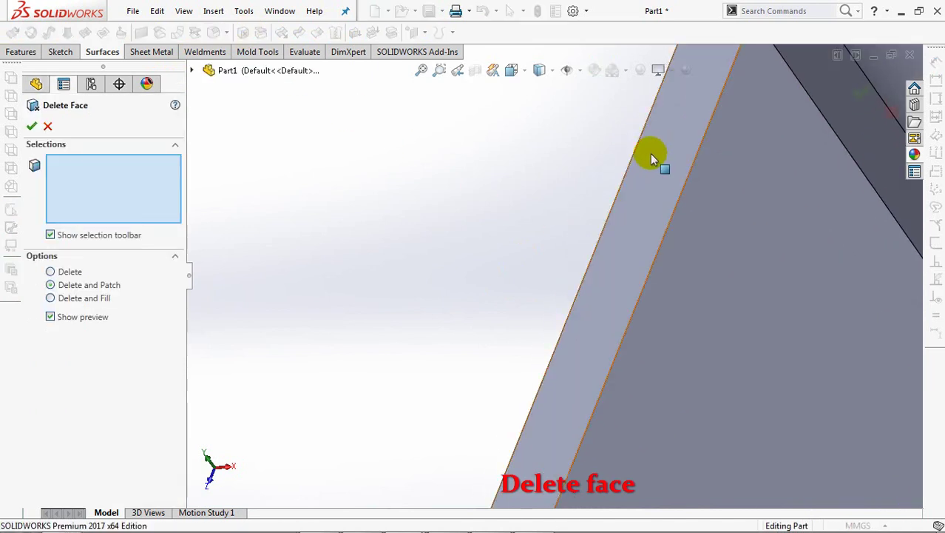
scroll(503, 241, "up", 1)
left_click(504, 163)
left_click(507, 181)
mouse_move(508, 182)
middle_mouse_down()
mouse_move(420, 494)
mouse_move(426, 519)
mouse_move(485, 333)
mouse_move(466, 294)
middle_mouse_up()
scroll(465, 294, "down", 3)
scroll(515, 254, "up", 1)
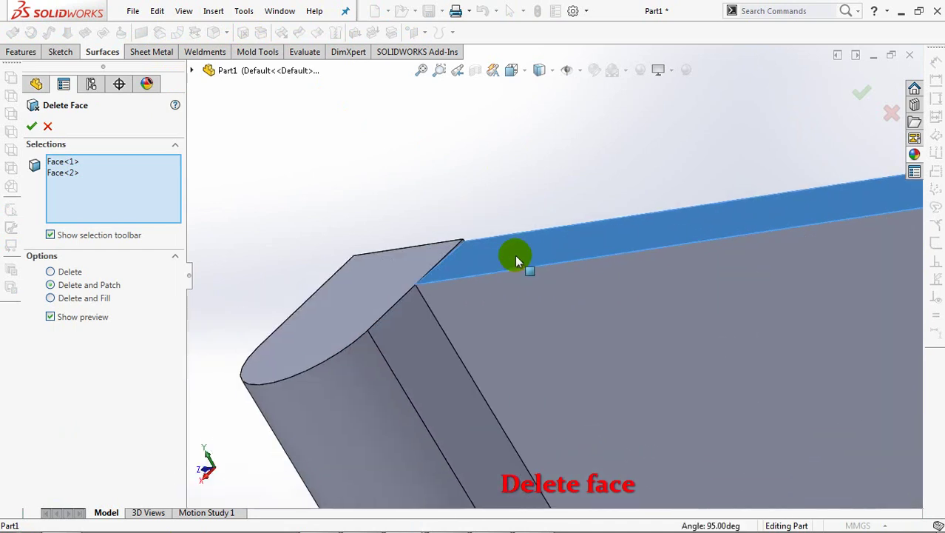
left_click(461, 244)
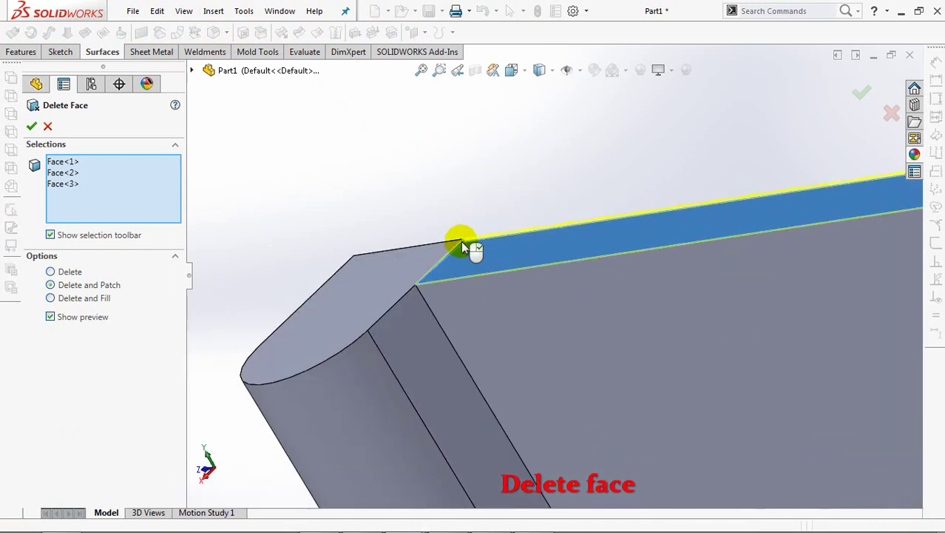
right_click(461, 241)
middle_click_drag(500, 212, 531, 333, "shift")
key("ctrl+7")
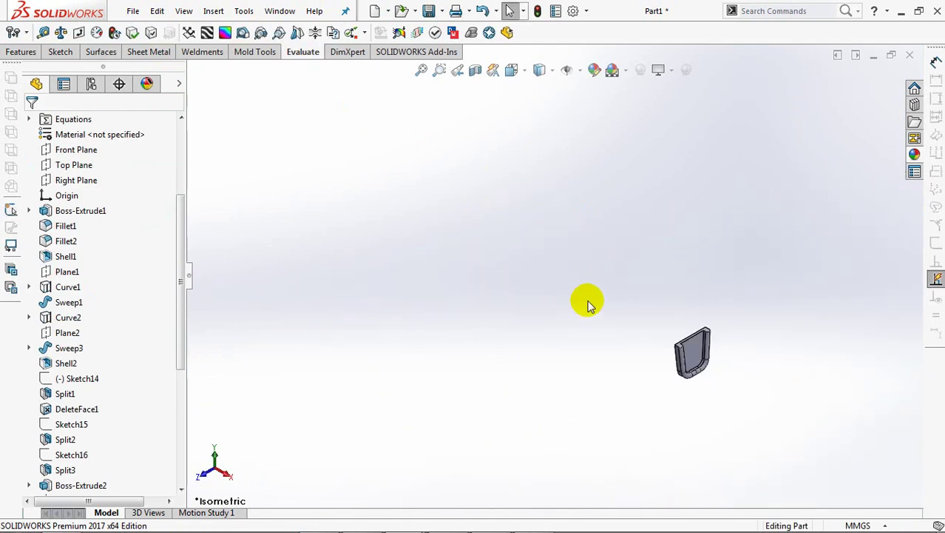
- Begin an extruded-cut sketch on the Right Plane, zoomed in on the tab profile
left_click(69, 182)
left_click(21, 53)
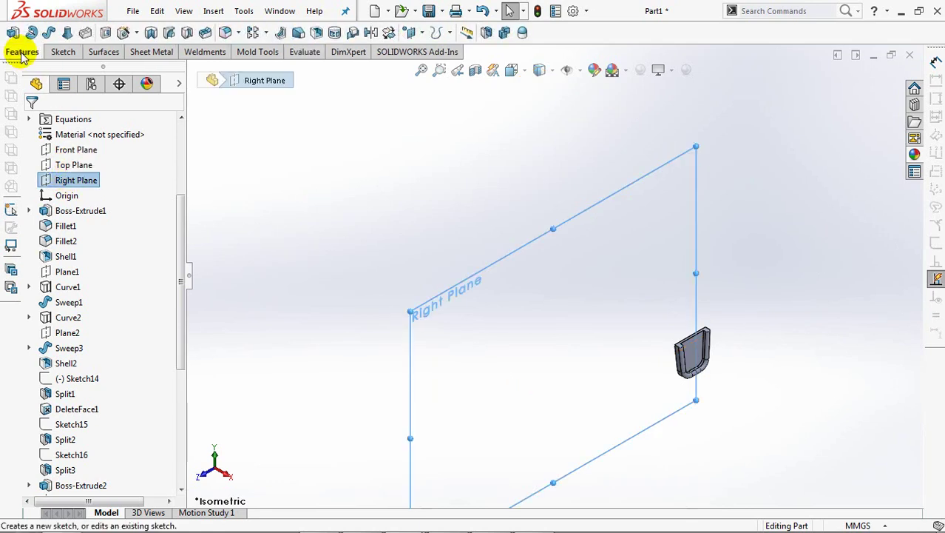
left_click(96, 32)
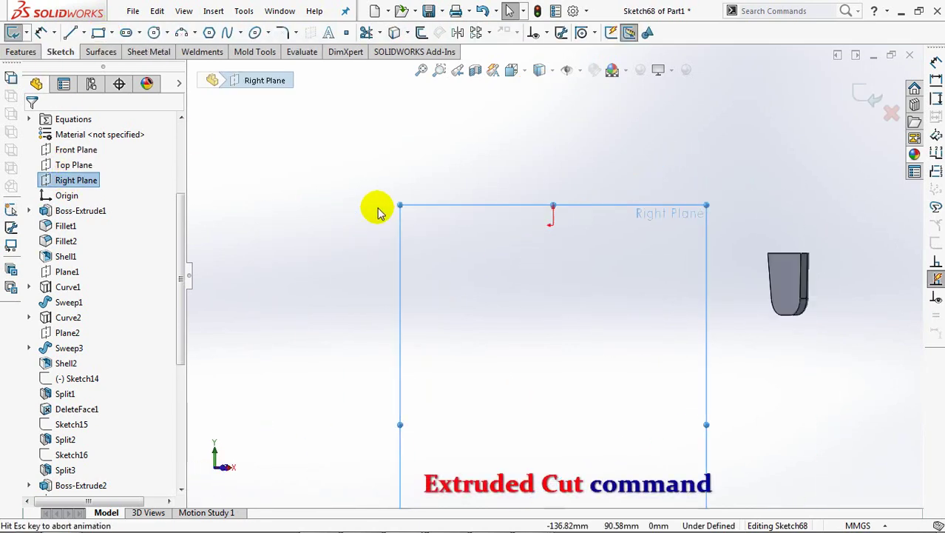
left_click(439, 70)
left_click_drag(491, 225, 614, 348)
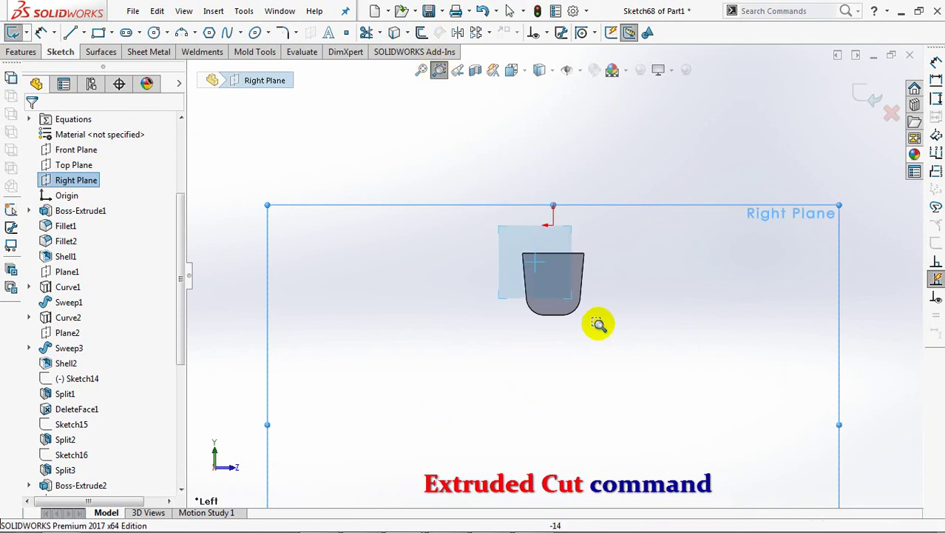
- Draw a vertical centerline from the tab's top edge midpoint to the bottom arc
left_click(83, 33)
left_click(111, 64)
left_click(540, 140)
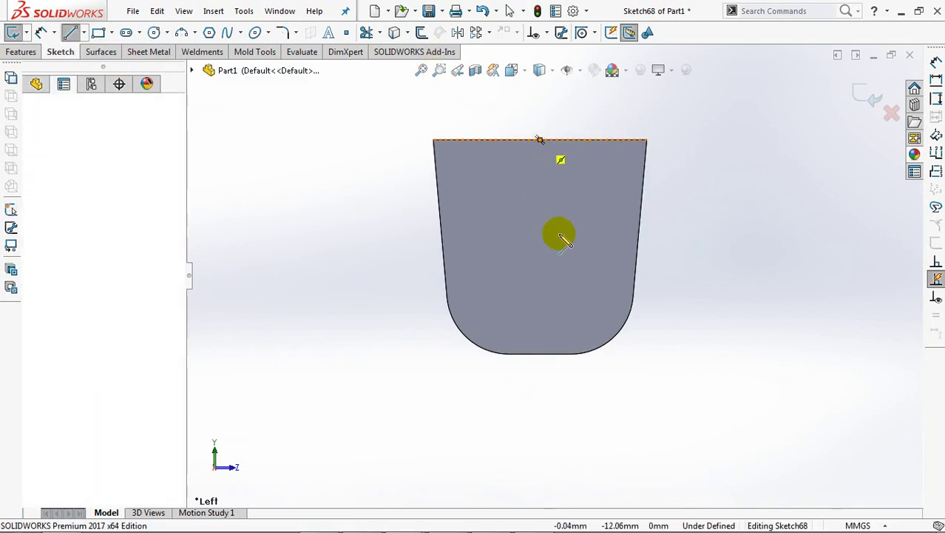
left_click(541, 353)
right_click(543, 356)
left_click(577, 365)
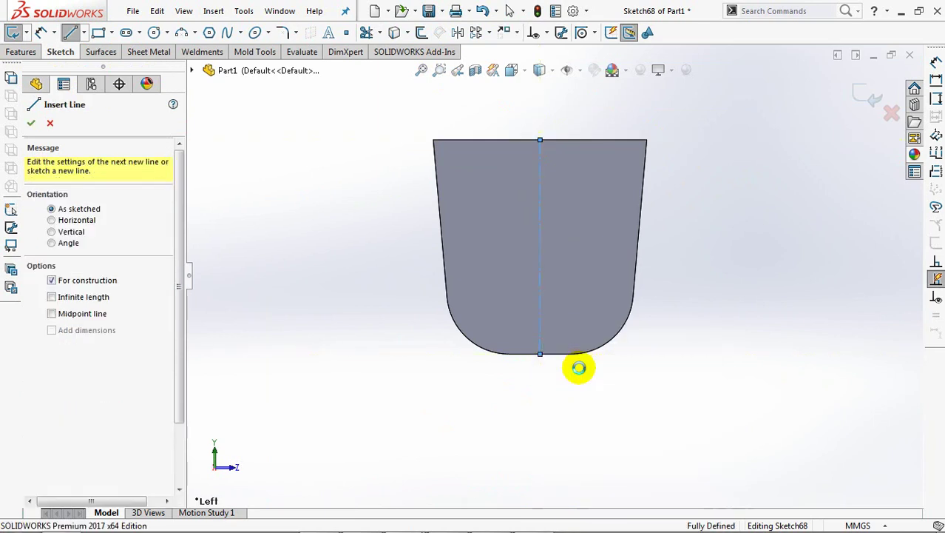
- Draw a circle centred on the centerline within the tab
left_click(156, 34)
left_click(540, 238)
left_click(561, 270)
right_click(559, 270)
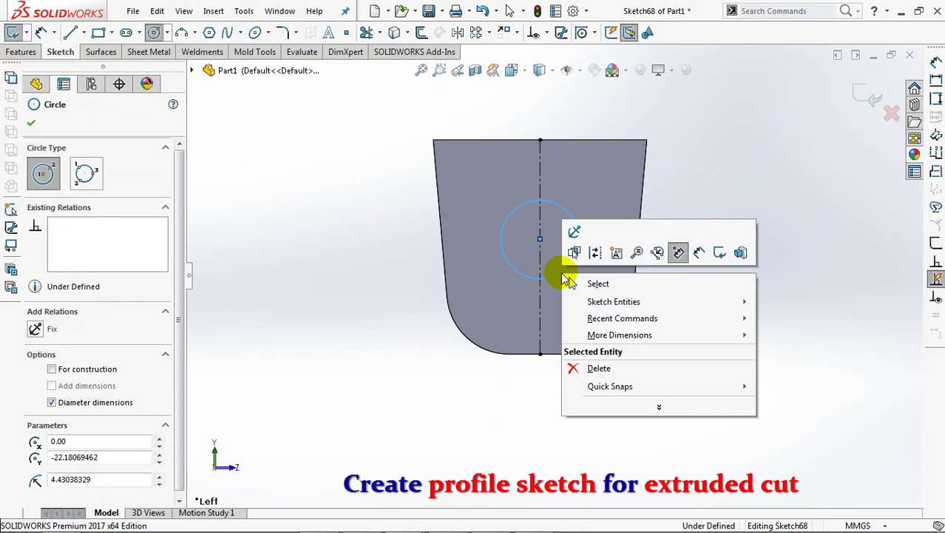
left_click(575, 282)
- Convert the tab's bottom edge into the sketch and stretch both its ends outward
left_click(560, 360)
left_click(396, 33)
left_click_drag(485, 355, 474, 356)
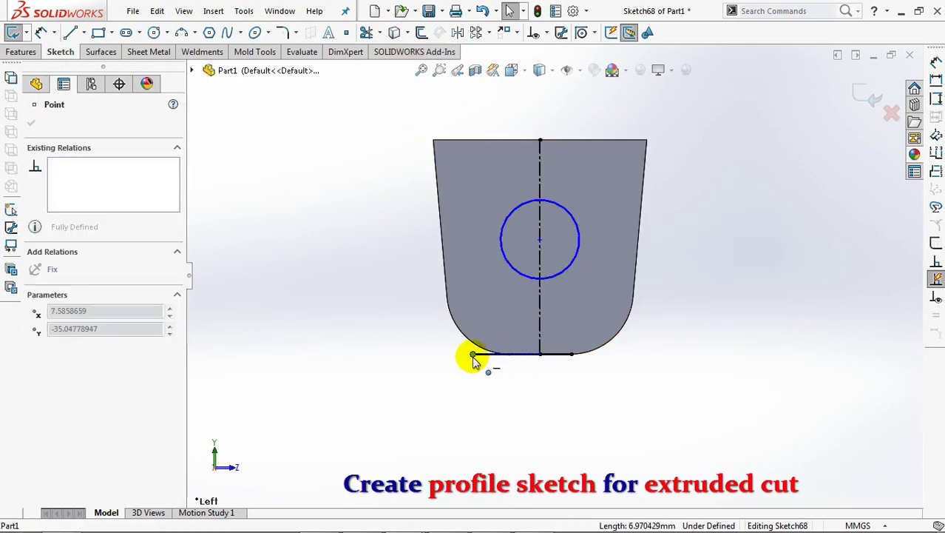
left_click_drag(571, 355, 616, 359)
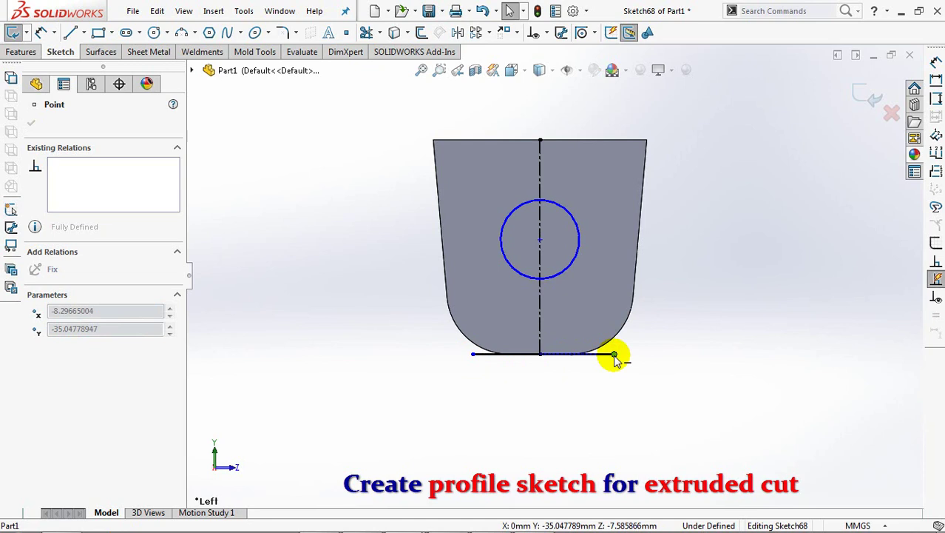
- Draw two side lines from the bottom line's ends, tangent to the circle's left and right sides
left_click(73, 33)
left_click(474, 356)
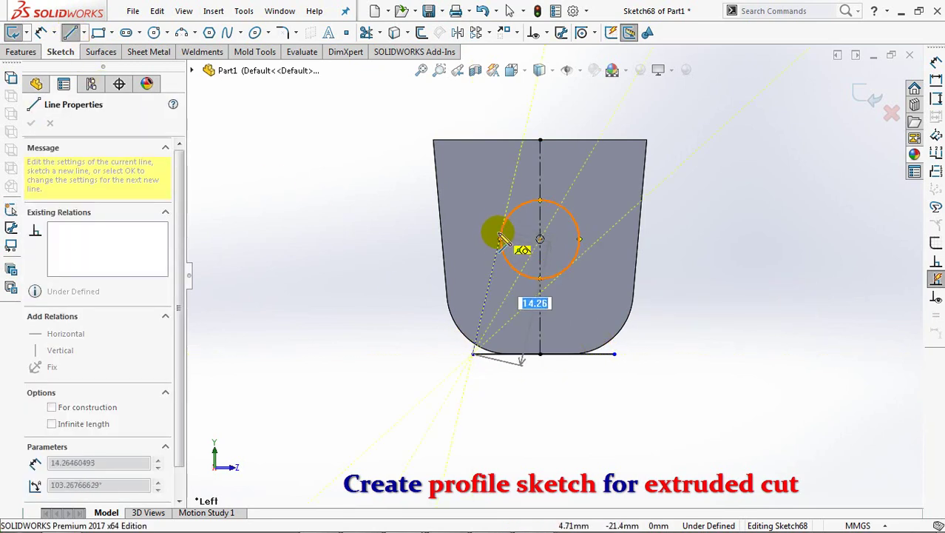
left_click(502, 236)
right_click(505, 239)
left_click(534, 243)
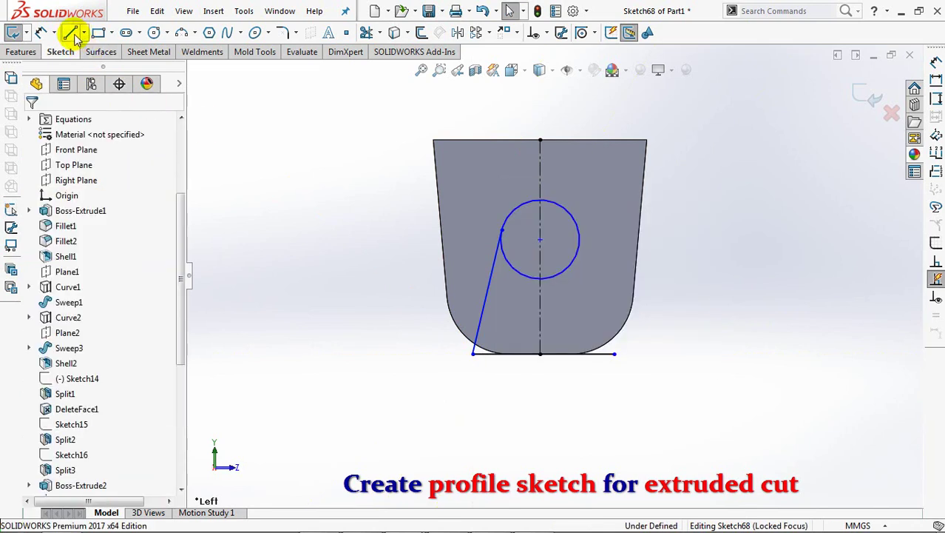
left_click(73, 32)
left_click(614, 356)
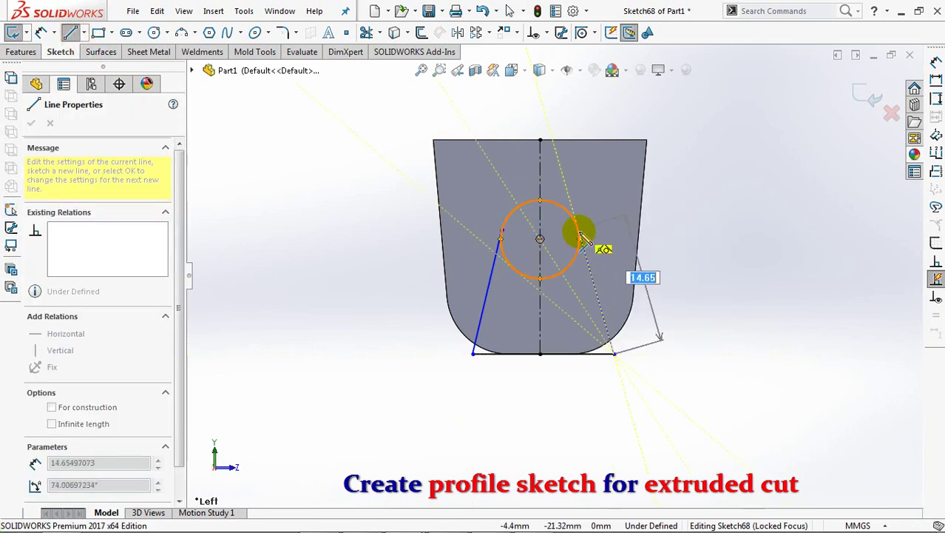
left_click(577, 229)
right_click(579, 232)
left_click(592, 244)
- Add a geometric relation between the two side lines
left_click(539, 32)
left_click(568, 85)
left_click(592, 276)
left_click(485, 294)
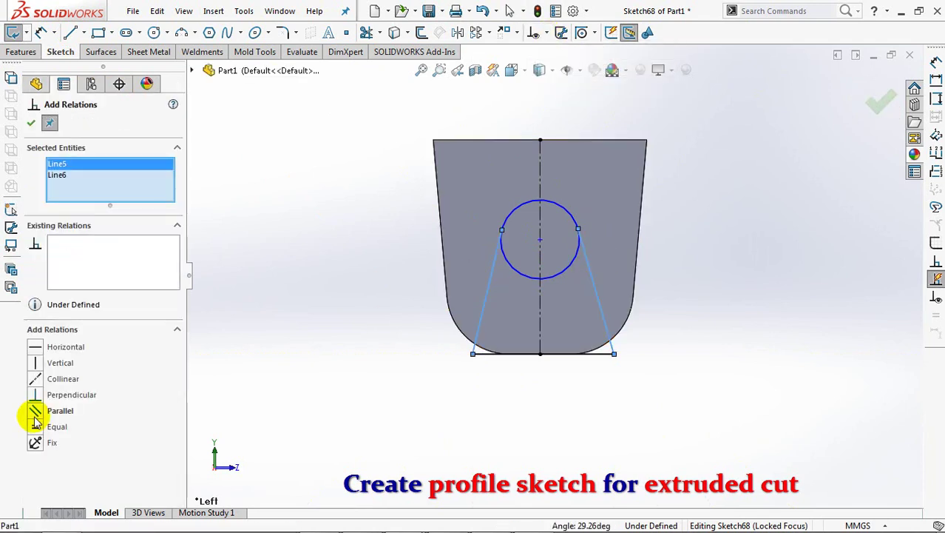
left_click(32, 127)
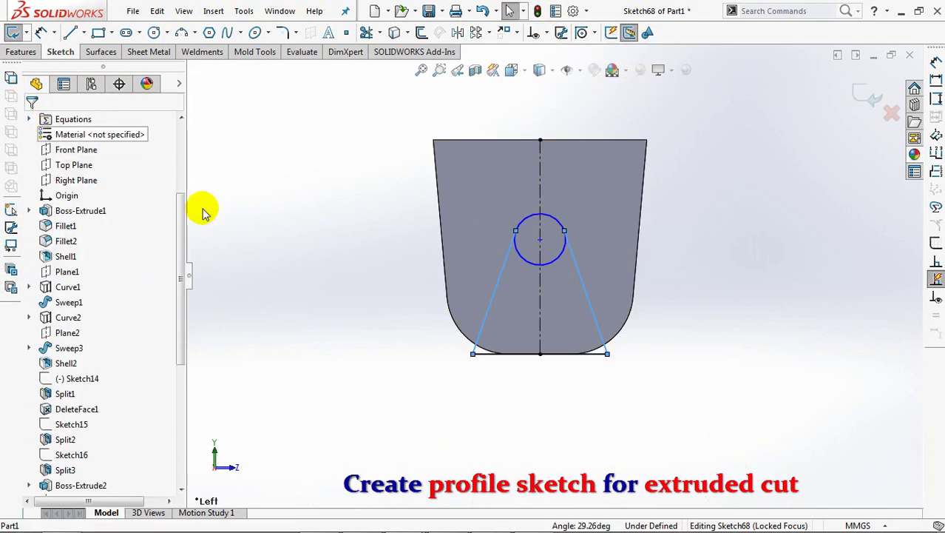
- Dimension the base width to 8.5 and the circle centre 13 below the top edge
left_click(42, 33)
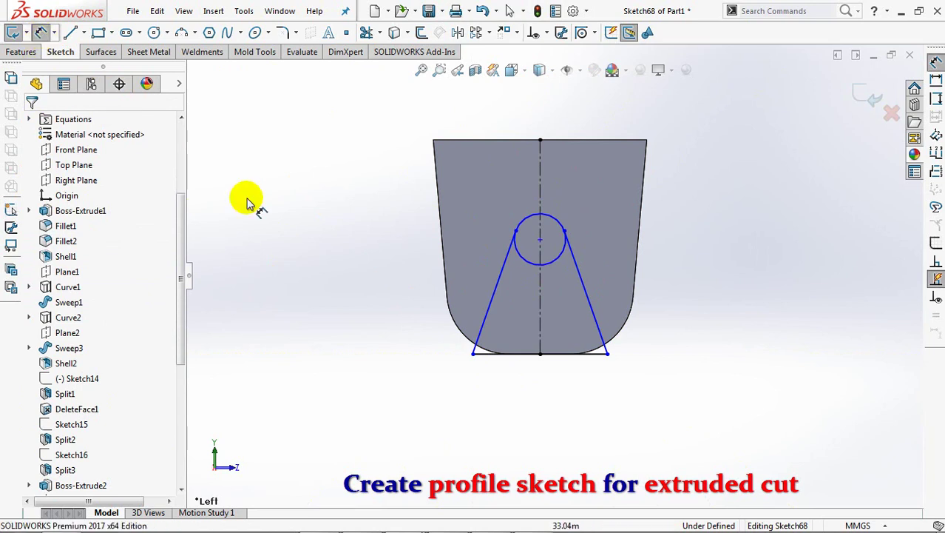
left_click(545, 398)
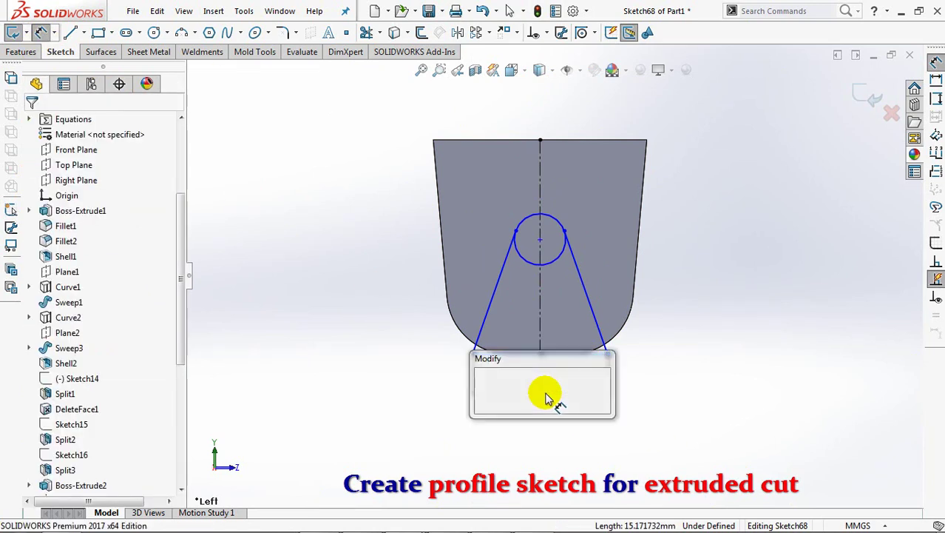
type("8.5")
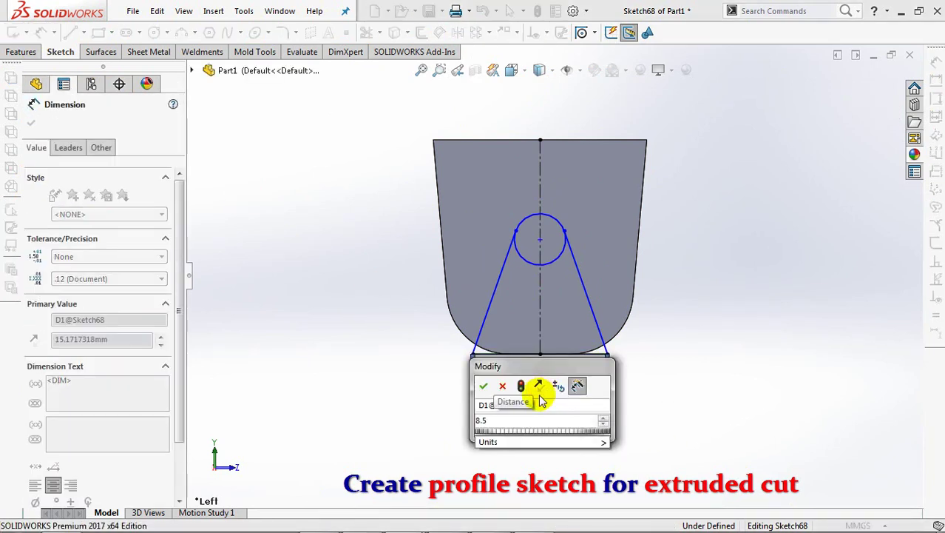
left_click(484, 387)
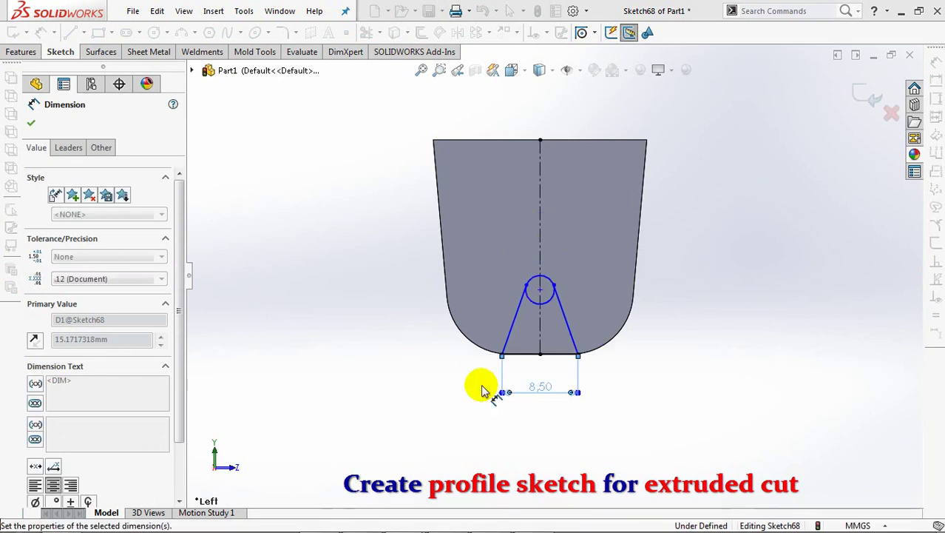
left_click(540, 288)
left_click(527, 142)
left_click(392, 202)
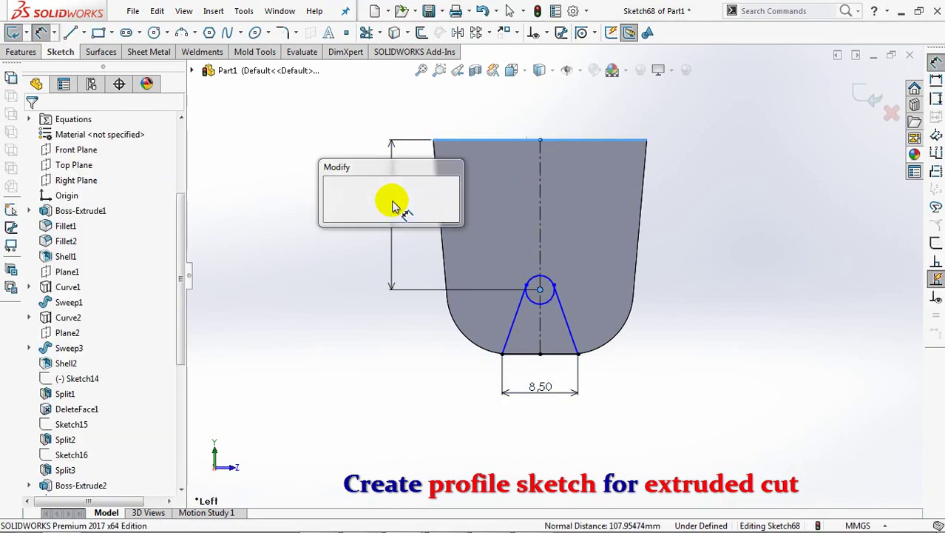
left_click(332, 194)
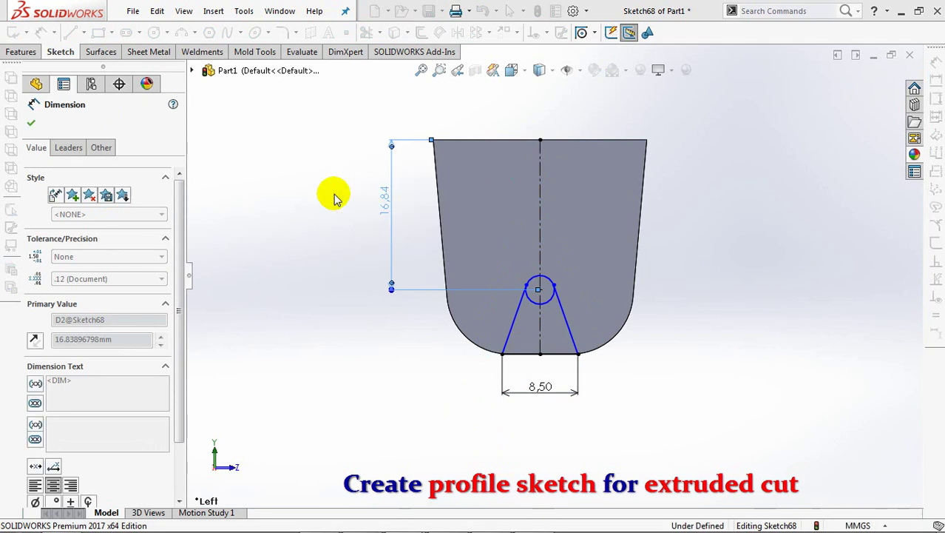
key("Escape")
- Set a 1° angle between the left side line and the centerline
left_click(541, 325)
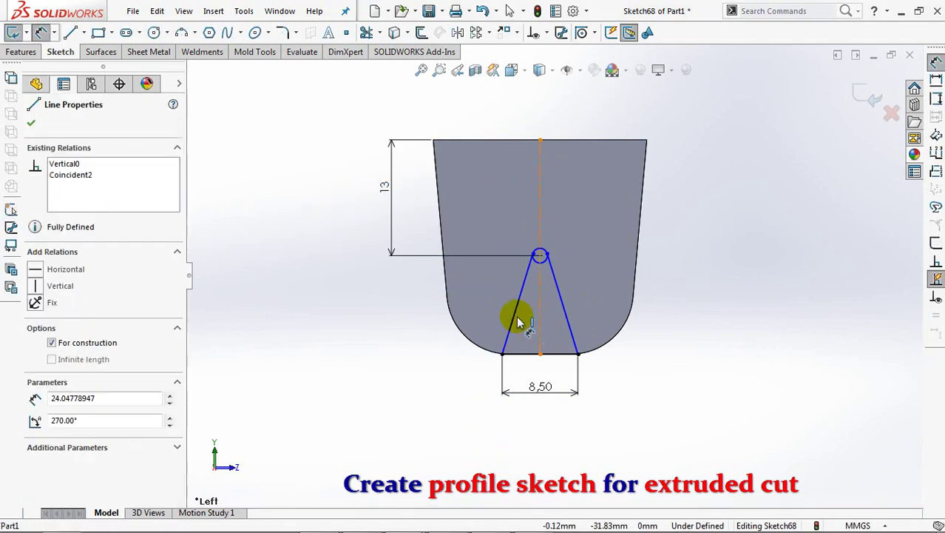
left_click(518, 323)
left_click(531, 329)
type("1")
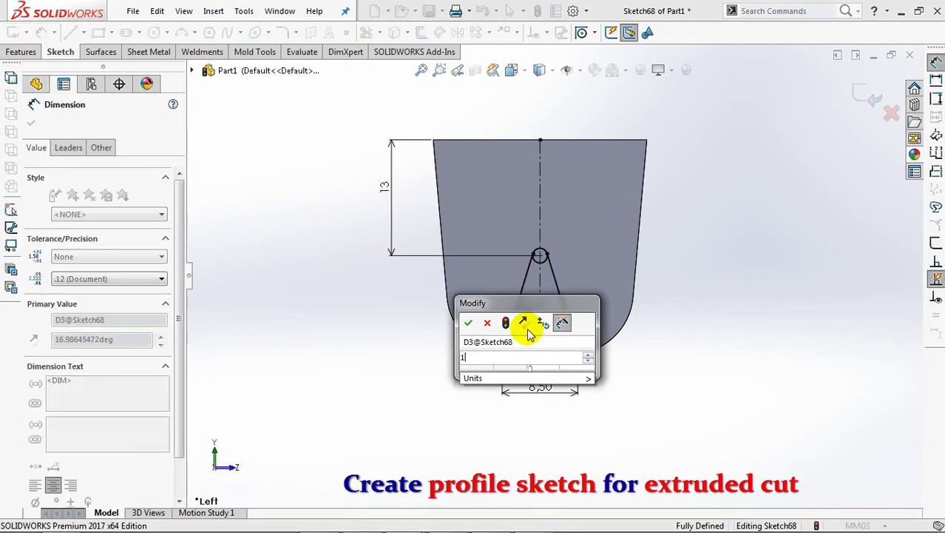
key("Return")
key("Escape")
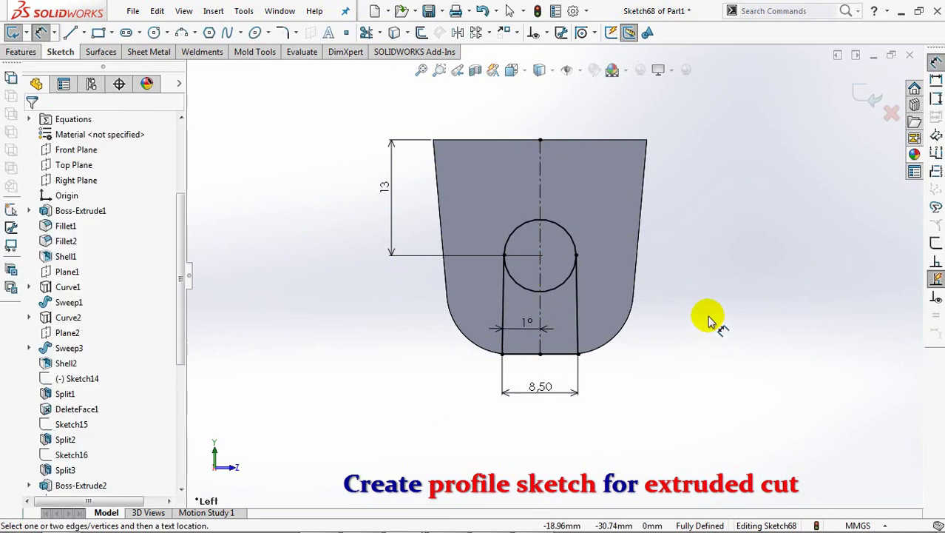
- Trim away the lower arc of the circle to form the arch-topped slot
left_click(367, 34)
left_click(89, 375)
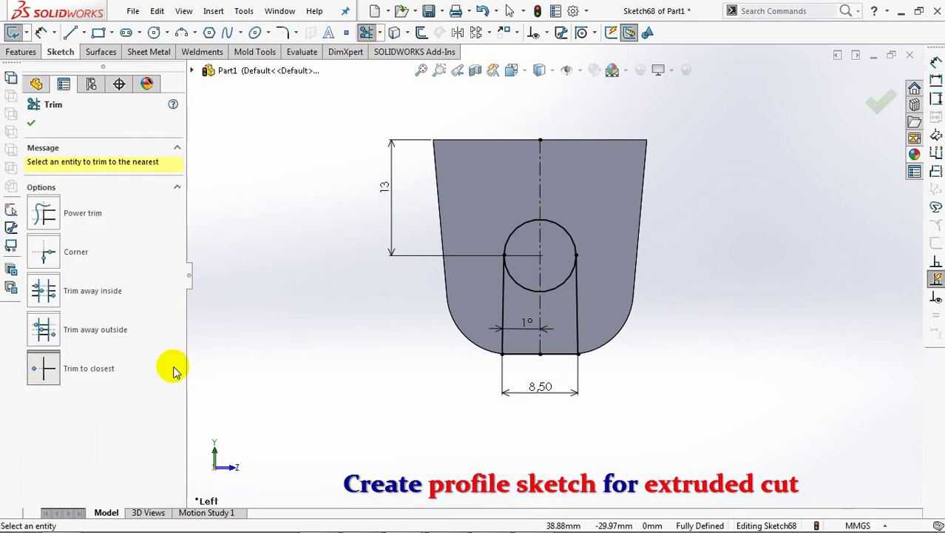
left_click(521, 282)
left_click(874, 102)
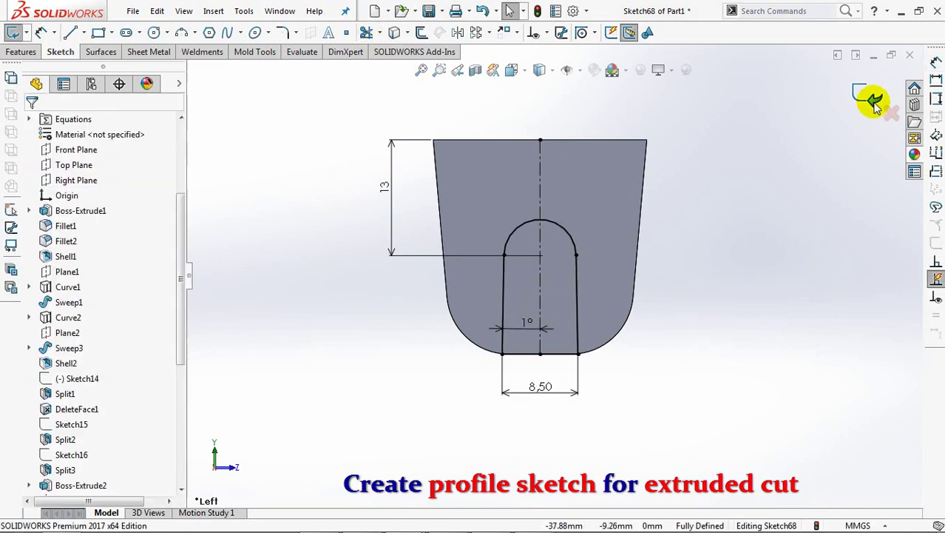
- Extrude-cut the slot sketch in reversed direction, starting from the tab face
left_click(863, 94)
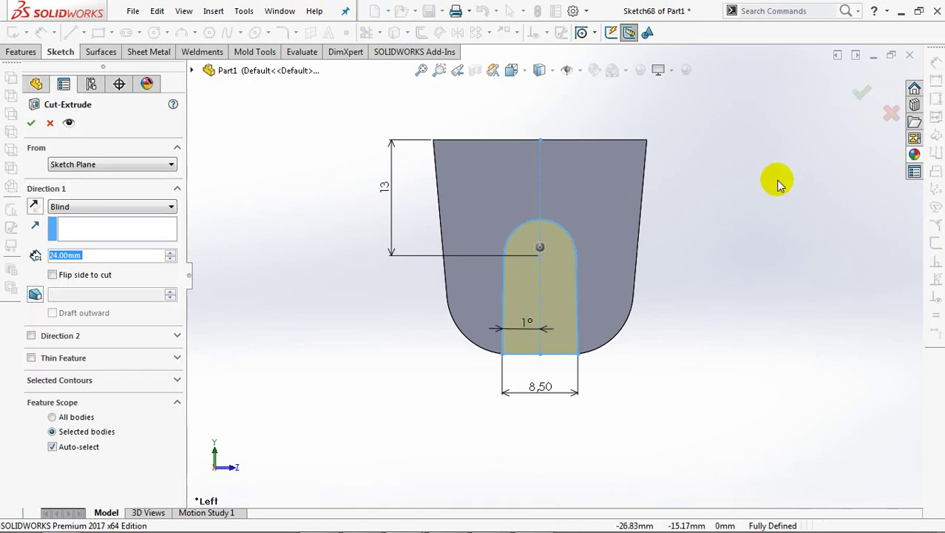
middle_click_drag(366, 226, 382, 238)
key("ctrl+7")
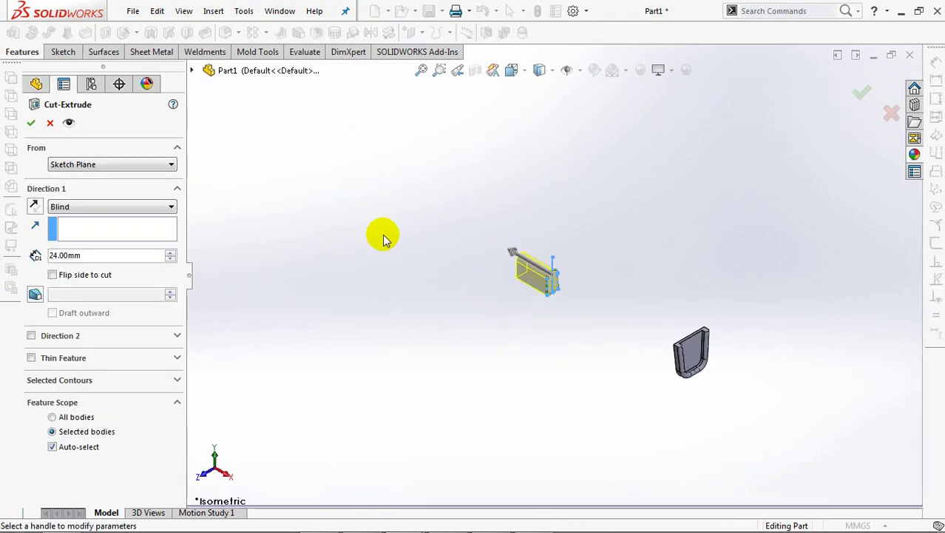
left_click(34, 207)
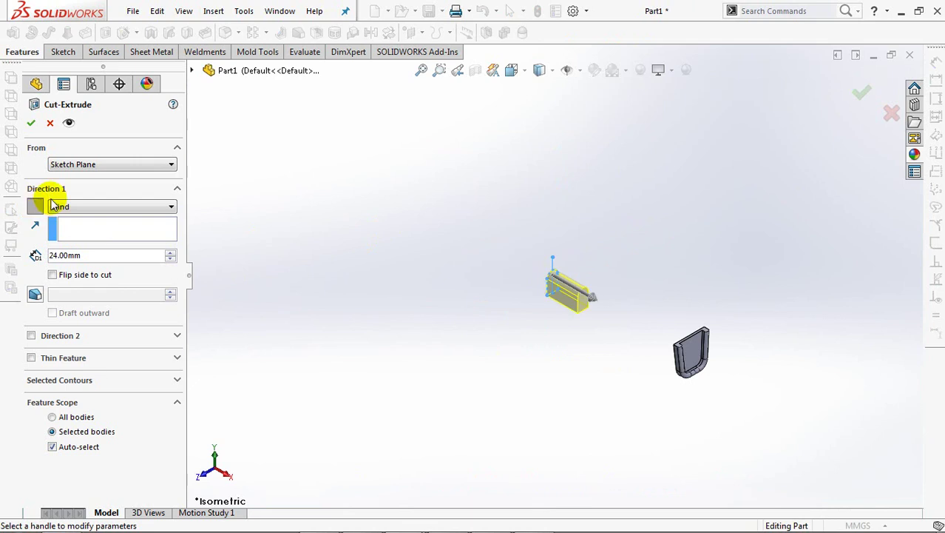
left_click(83, 164)
left_click(74, 184)
mouse_move(542, 356)
middle_mouse_down()
mouse_move(724, 386)
mouse_move(773, 407)
mouse_move(764, 371)
mouse_move(626, 277)
mouse_move(690, 342)
mouse_move(611, 301)
middle_mouse_up()
left_click(686, 344)
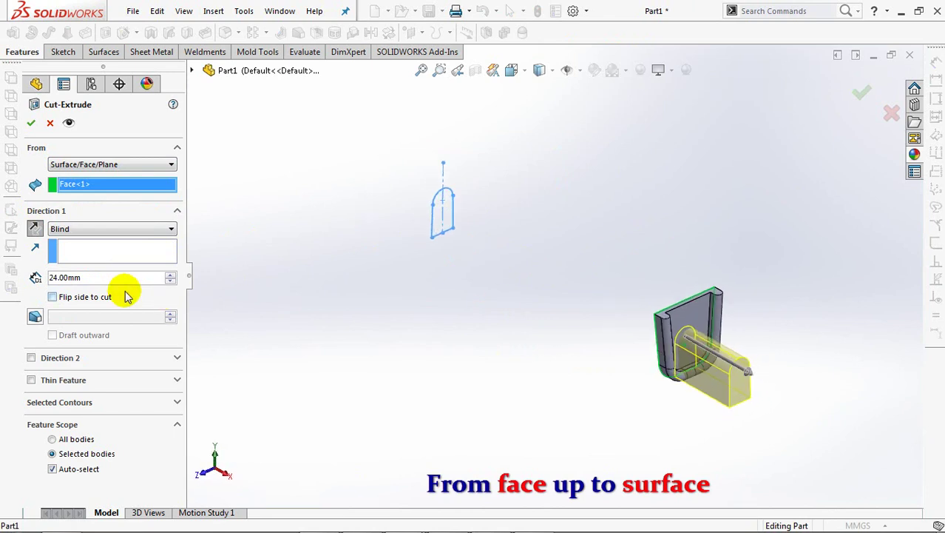
- End the cut Up To Surface at the opposite tab surface and confirm
left_click(98, 234)
left_click(94, 286)
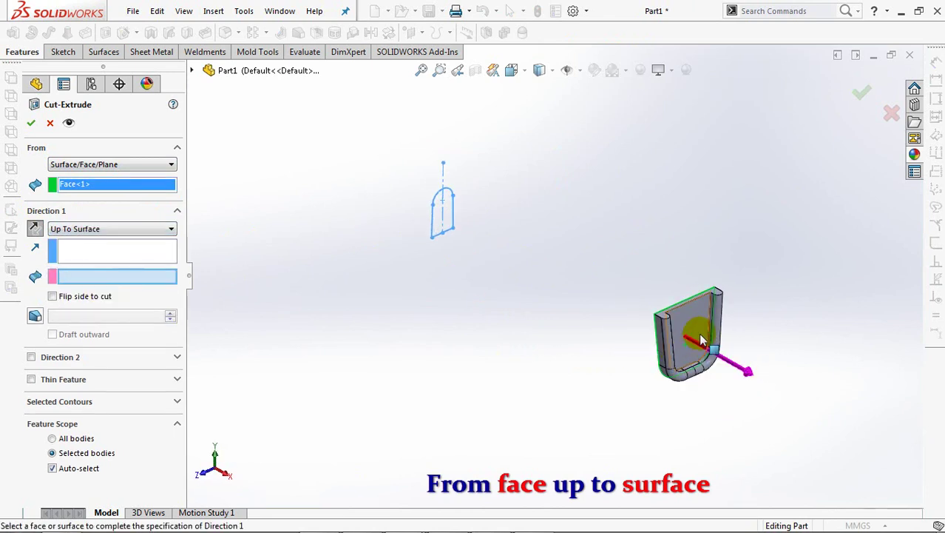
left_click(695, 325)
right_click(695, 324)
mouse_move(779, 345)
middle_mouse_down()
mouse_move(745, 389)
mouse_move(884, 392)
mouse_move(813, 368)
middle_mouse_up()
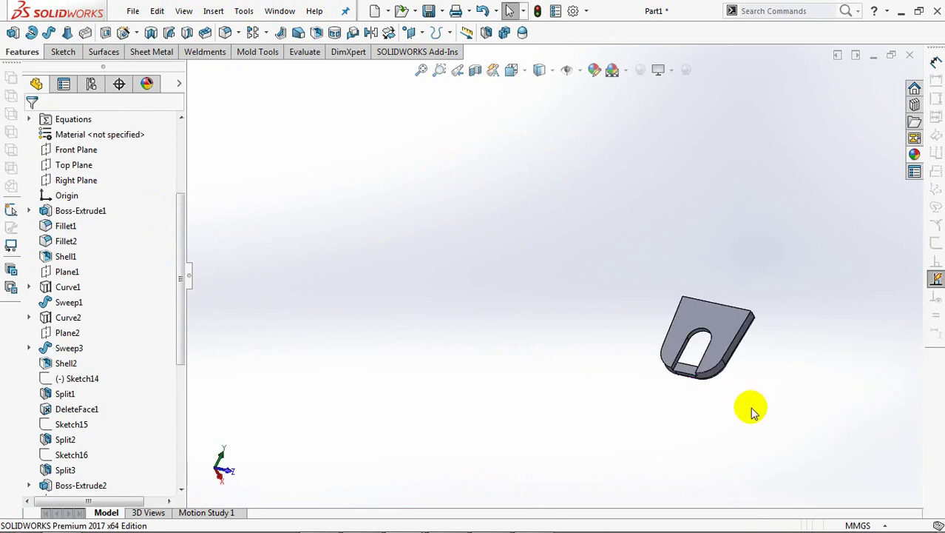
- Fillet the slot's lower-left and lower-right bottom edges with a 1 mm radius
middle_click_drag(752, 412, 737, 392)
mouse_move(628, 382)
middle_mouse_down("shift")
mouse_move(626, 304)
mouse_move(513, 254)
middle_mouse_up("shift")
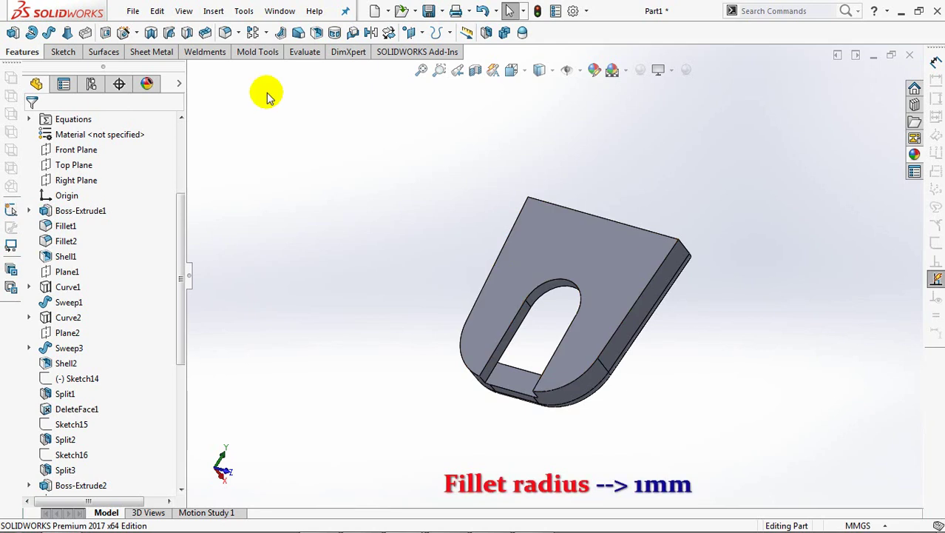
type("1")
key("Tab")
middle_click_drag(426, 411, 497, 368)
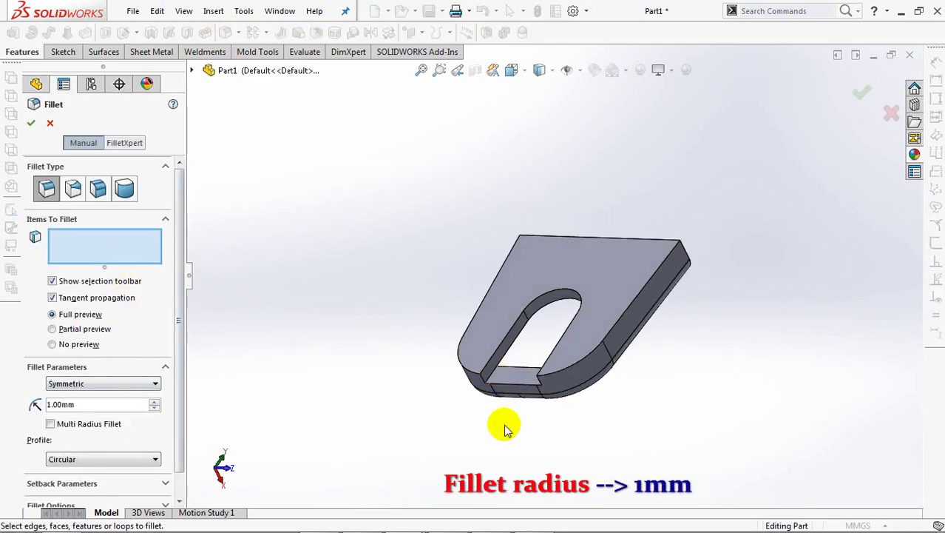
scroll(405, 325, "down", 3)
left_click(395, 340)
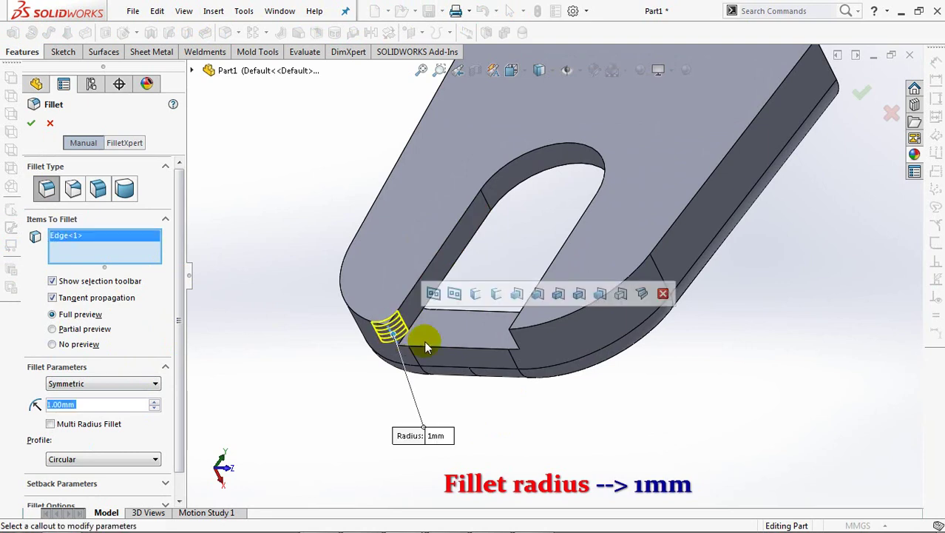
left_click(515, 336)
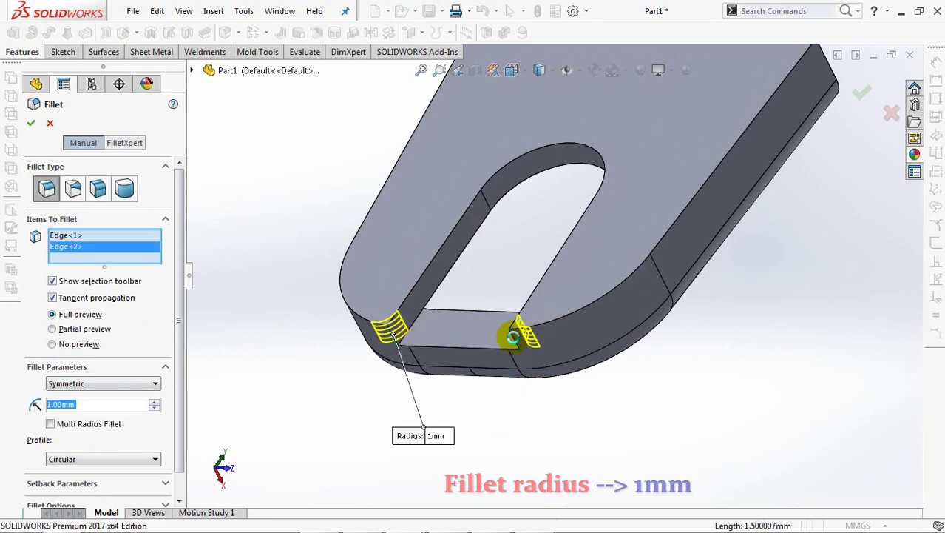
key("Return")
mouse_move(514, 341)
middle_mouse_down()
mouse_move(538, 355)
mouse_move(480, 333)
mouse_move(480, 321)
mouse_move(484, 329)
middle_mouse_up()
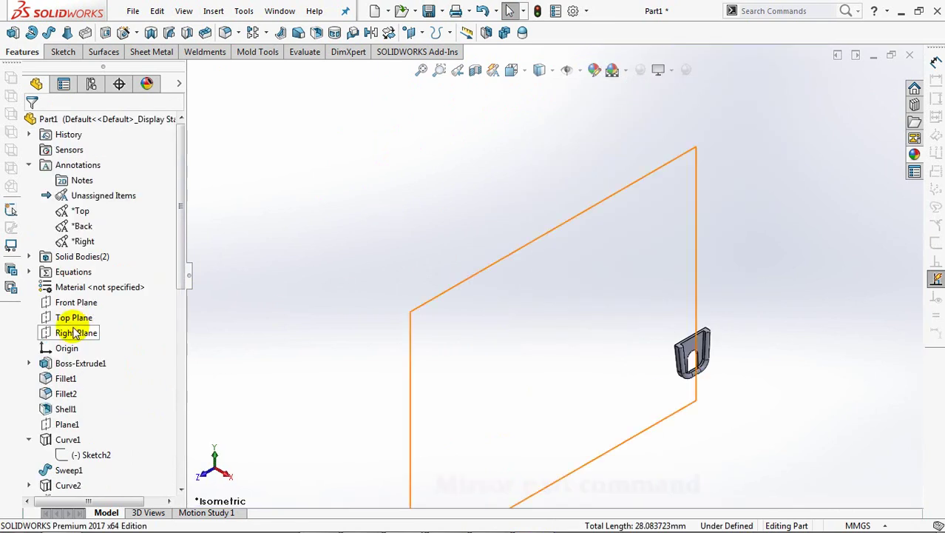
- Mirror the slotted tab body across the Right Plane
left_click(76, 333)
left_click(369, 34)
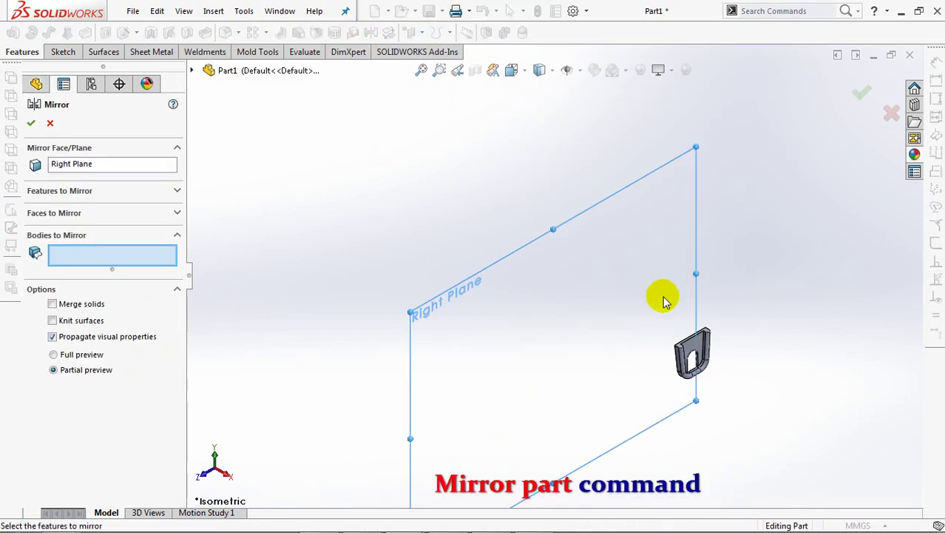
left_click(690, 347)
key("Return")
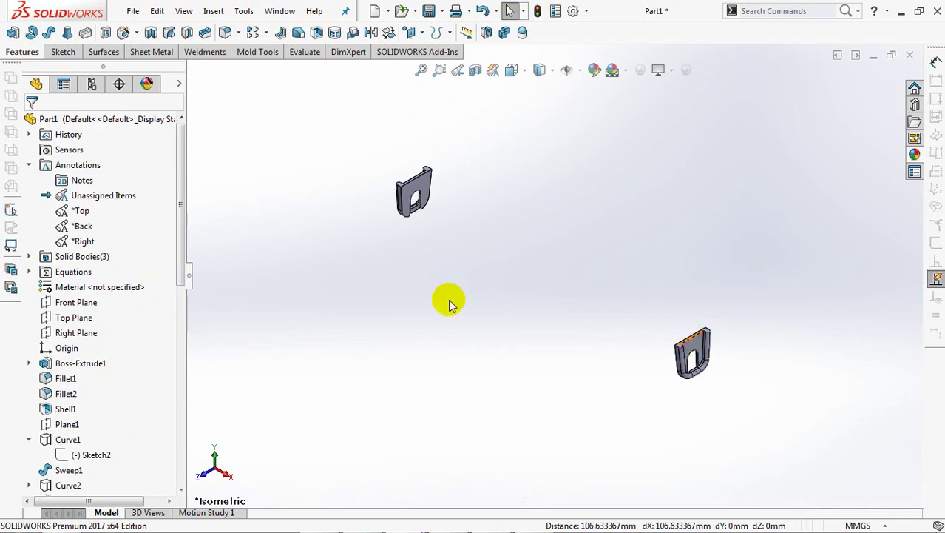
- Show DeleteFace2 and combine it with Fillet4 and Mirror4 into one body
left_click(28, 256)
left_click(89, 272)
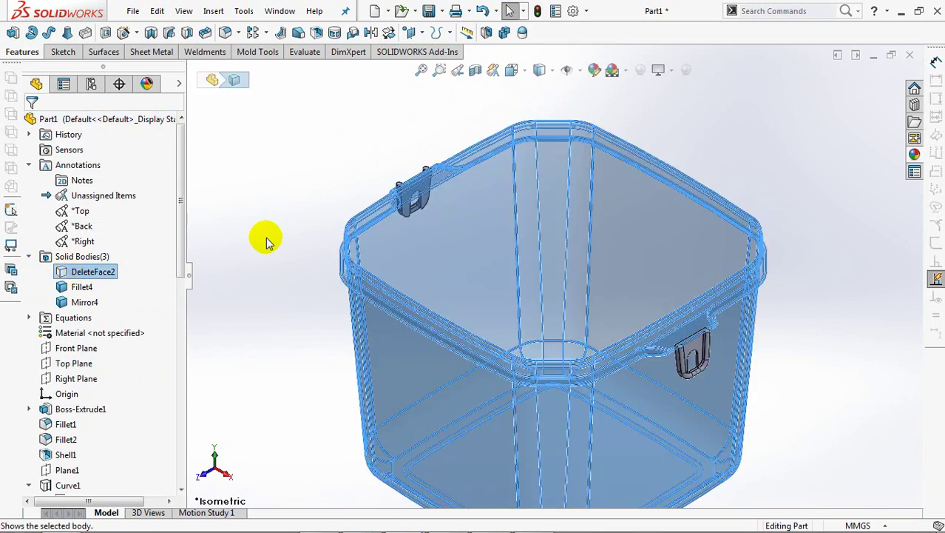
left_click(505, 32)
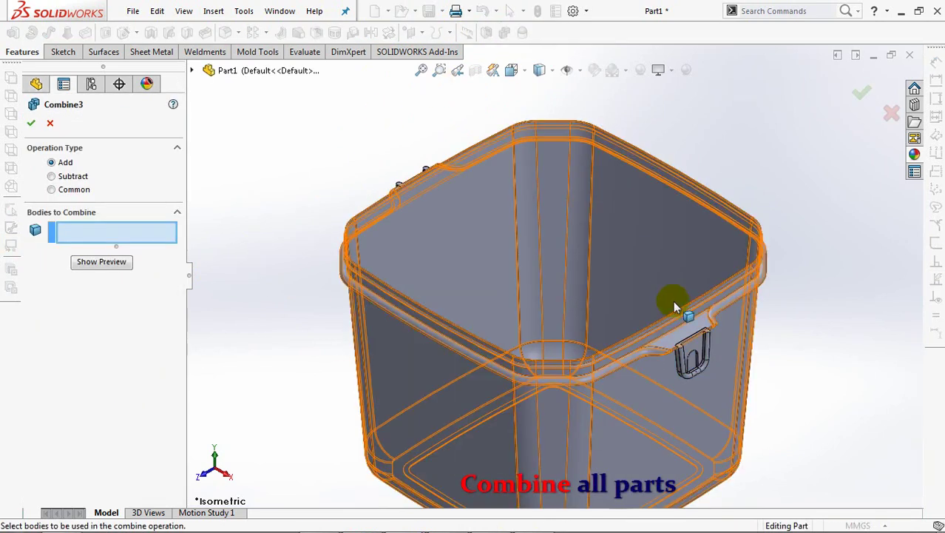
left_click(681, 325)
left_click(701, 351)
mouse_move(506, 246)
middle_mouse_down()
mouse_move(477, 251)
mouse_move(460, 216)
middle_mouse_up()
left_click(473, 225)
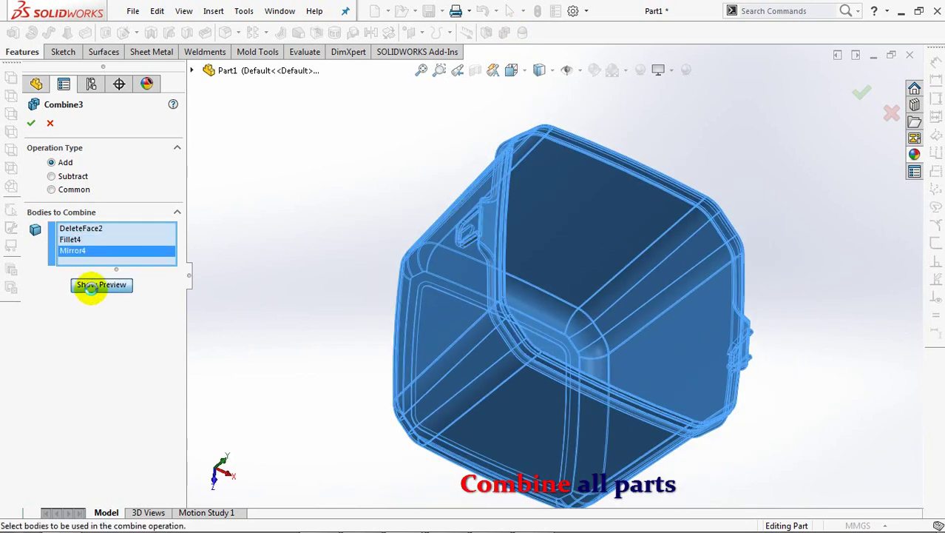
left_click(90, 288)
middle_click_drag(309, 252, 274, 212)
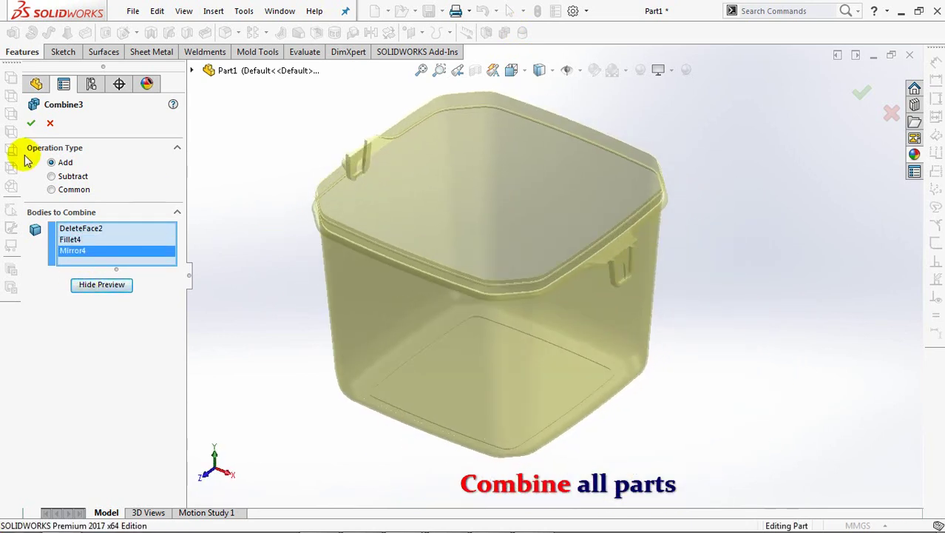
left_click(31, 124)
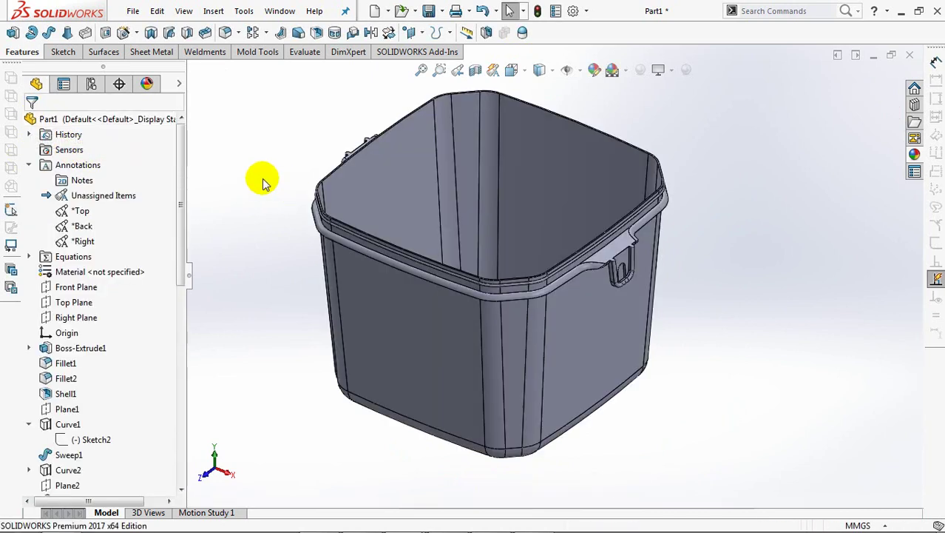
- Add Plane3 offset 16 mm from the handle tab face, viewed isometrically
key("ctrl+7")
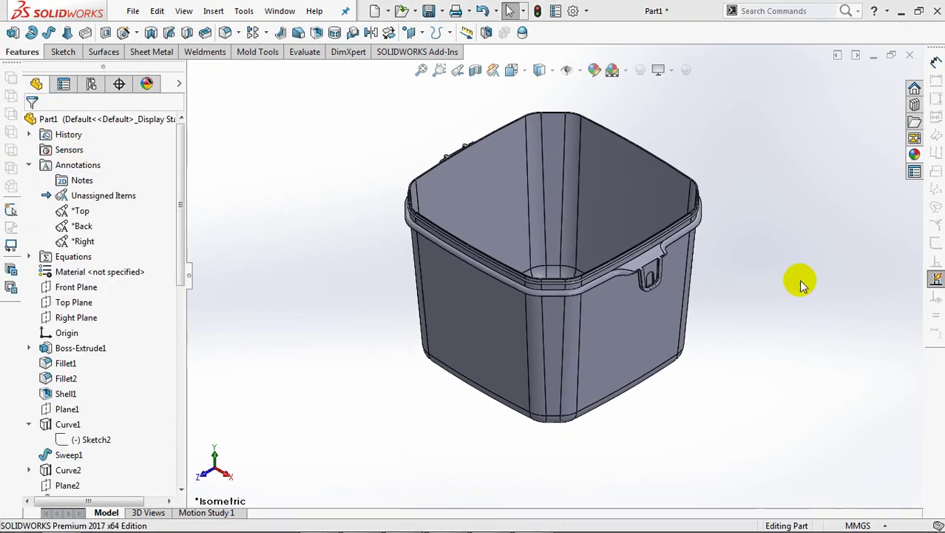
left_click(411, 33)
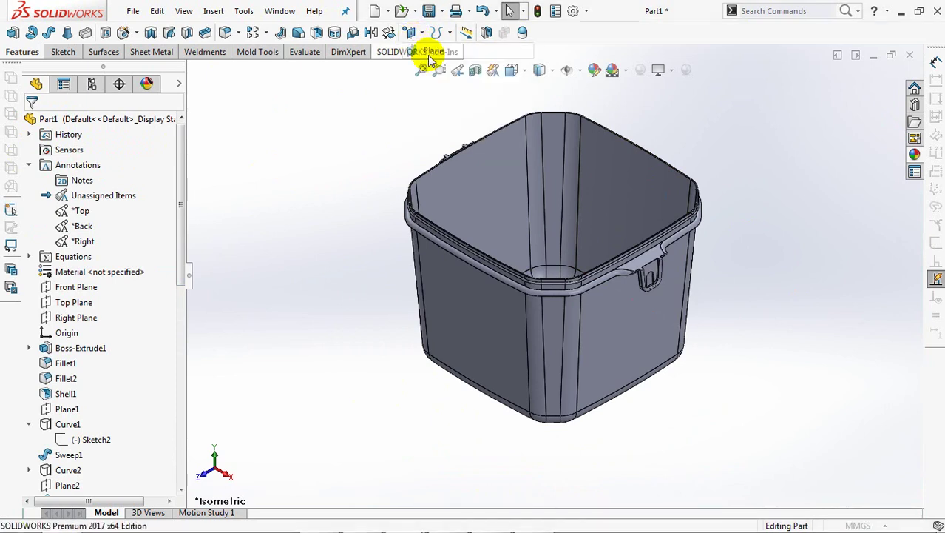
left_click(646, 264)
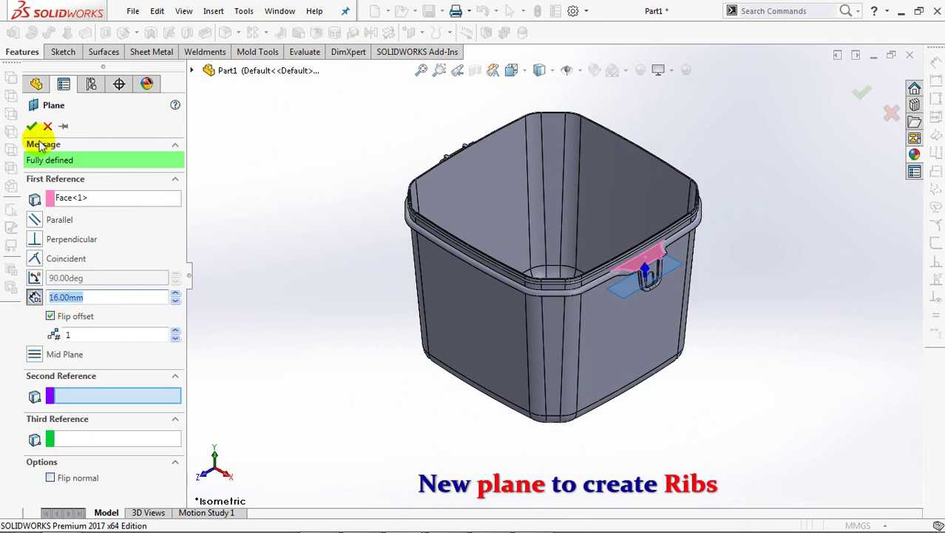
key("Return")
middle_click_drag(661, 338, 728, 260)
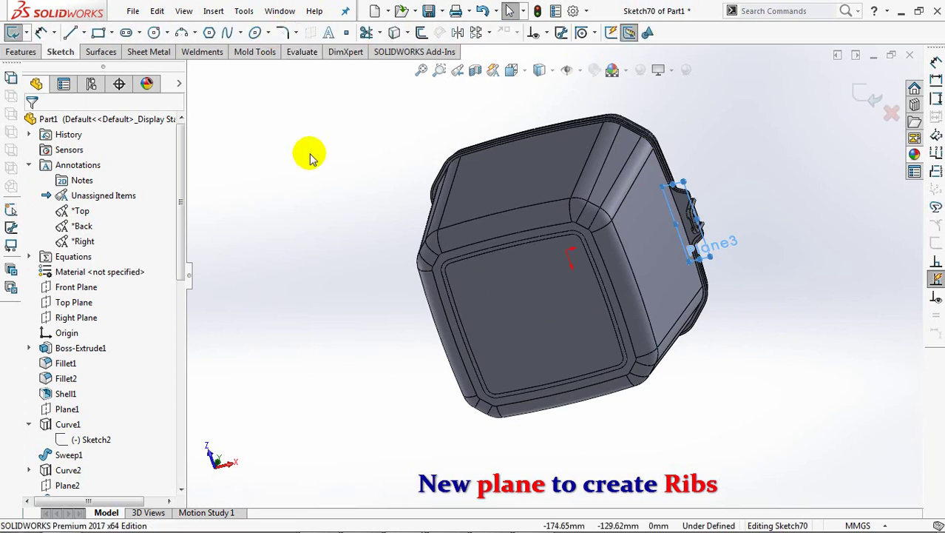
- Draw vertical and horizontal centerlines through the origin
left_click(83, 34)
left_click(103, 62)
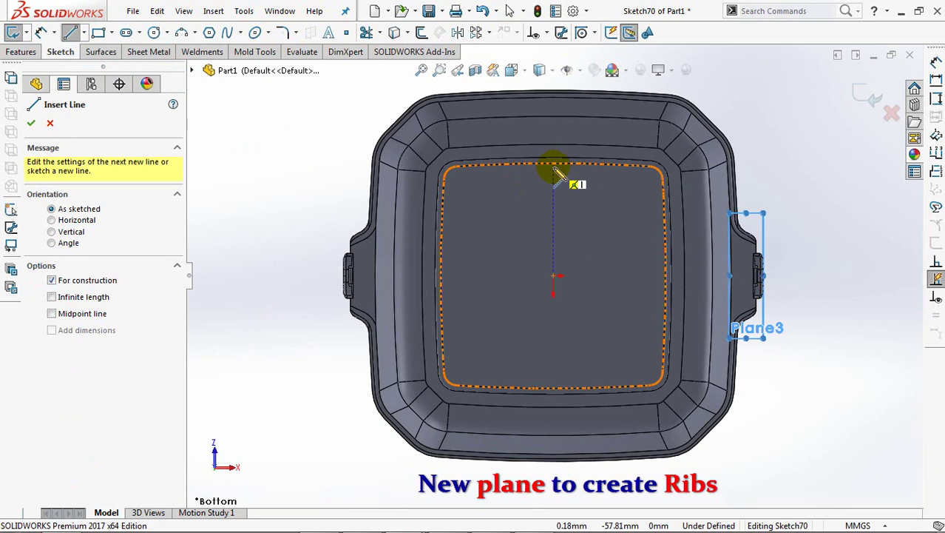
mouse_move(554, 167)
left_mouse_down()
mouse_move(554, 275)
mouse_move(649, 279)
left_mouse_up()
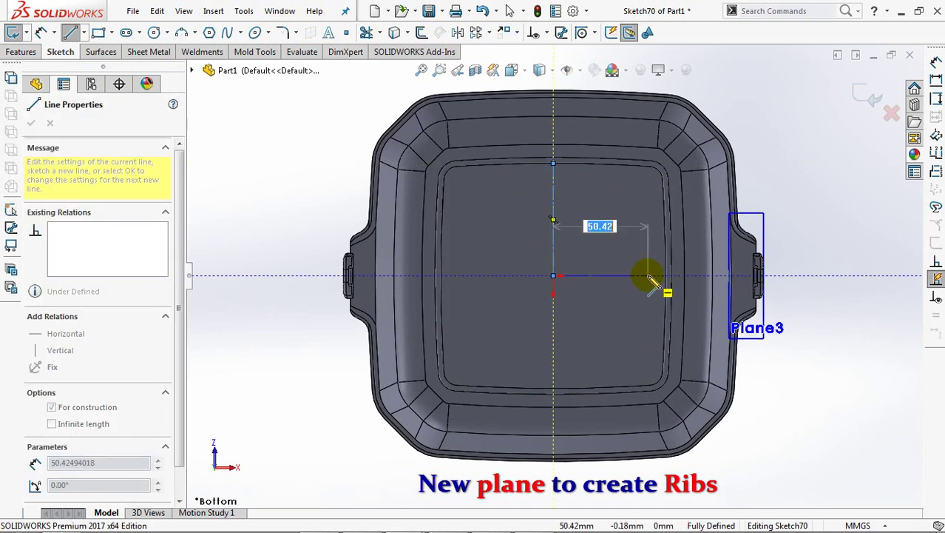
key("Escape")
key("Escape")
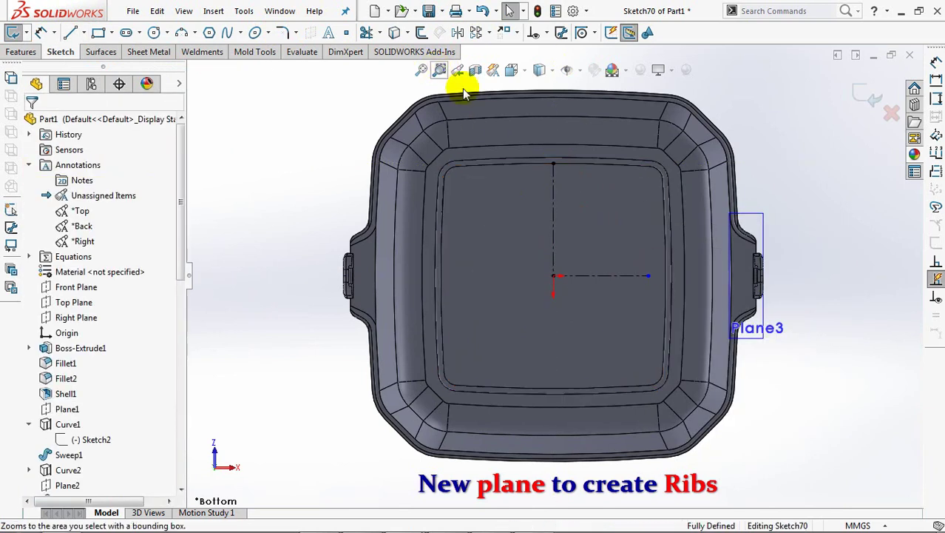
- Draw a horizontal rib line from the right tab's edge to the side wall
left_click(440, 70)
left_click_drag(735, 210, 808, 362)
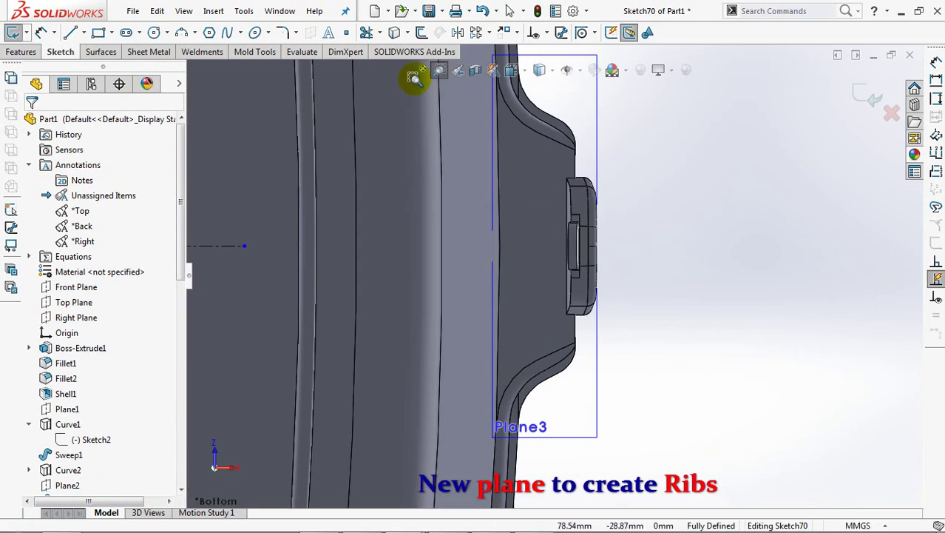
left_click(71, 32)
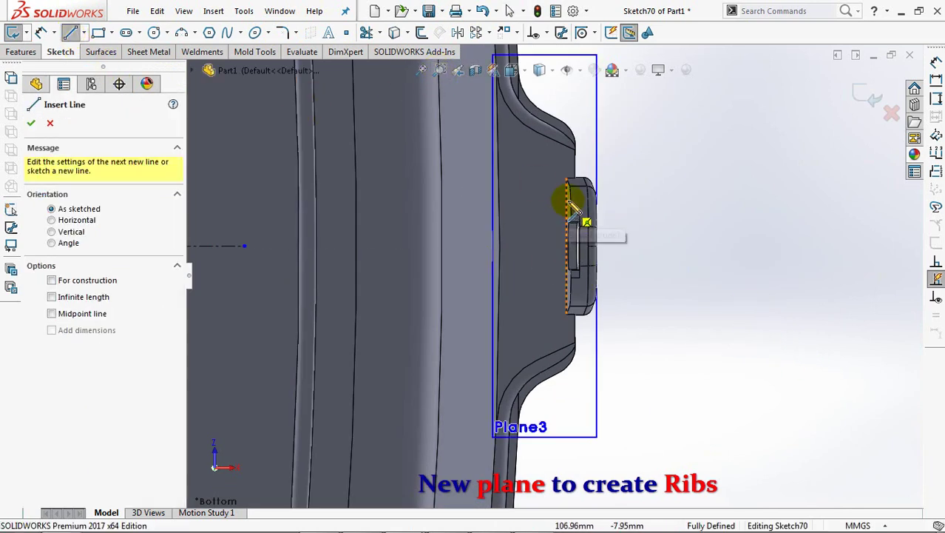
left_click(571, 203)
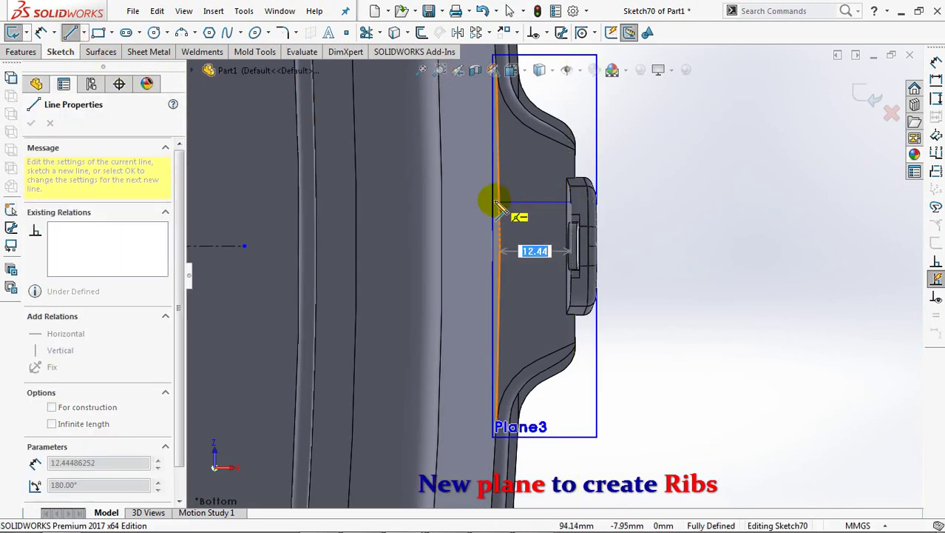
left_click(486, 202)
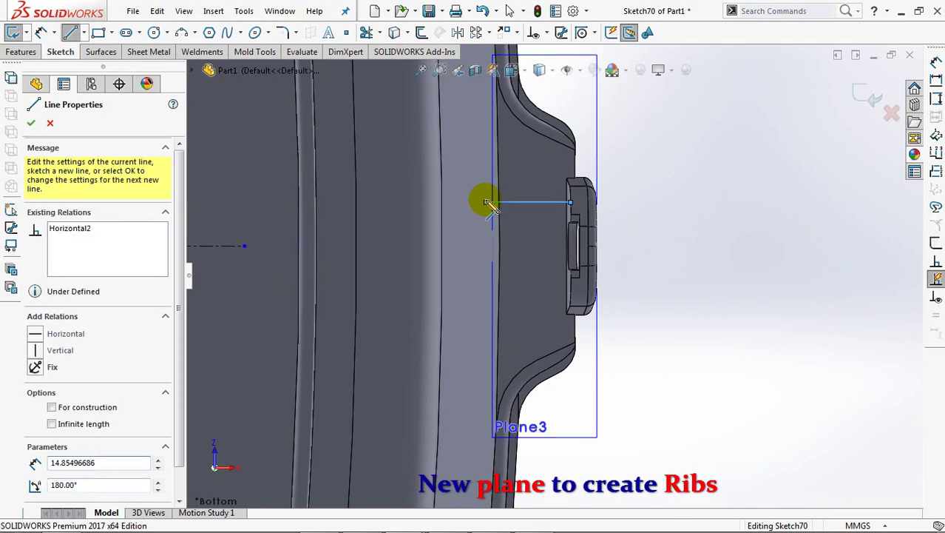
right_click(486, 201)
left_click(497, 209)
- Dimension the rib line 18 from the horizontal centerline
left_click(41, 32)
left_click(232, 246)
left_click(650, 255)
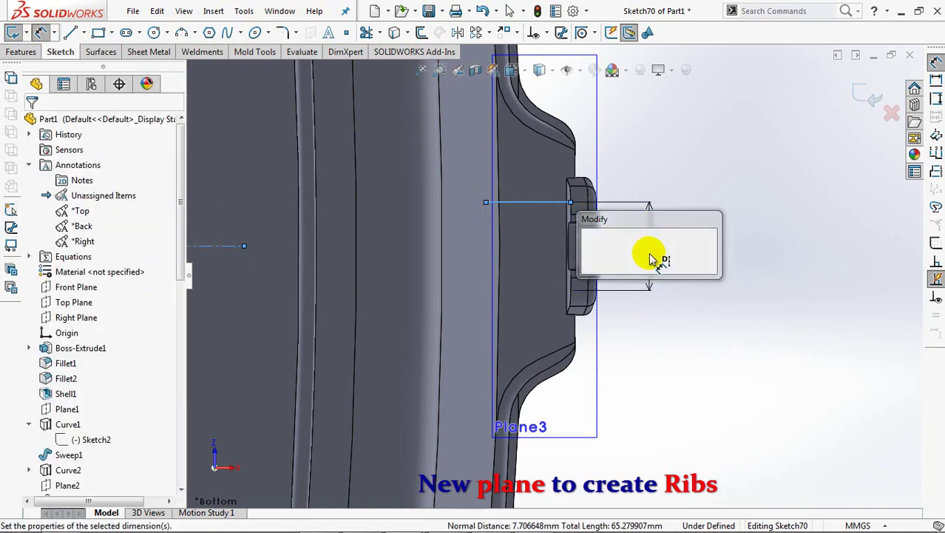
type("18")
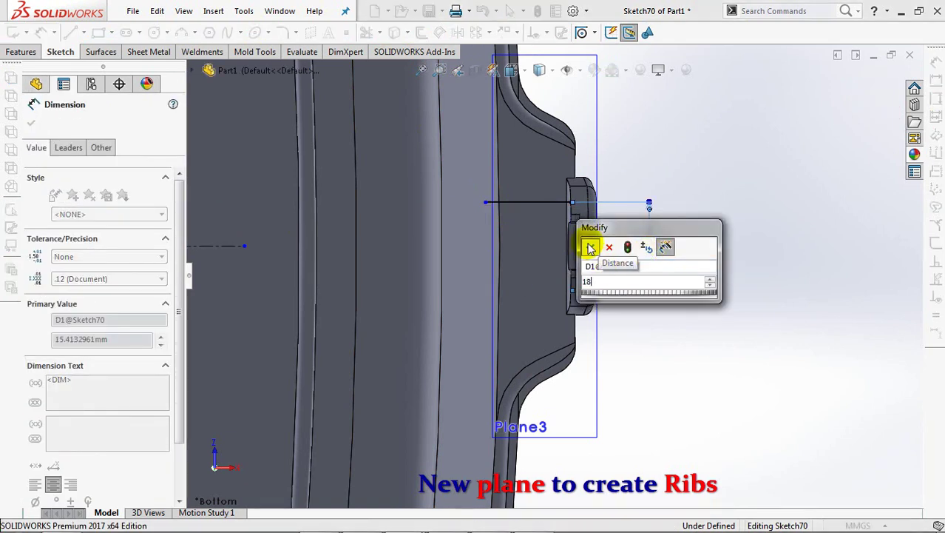
left_click(590, 248)
left_click(750, 257)
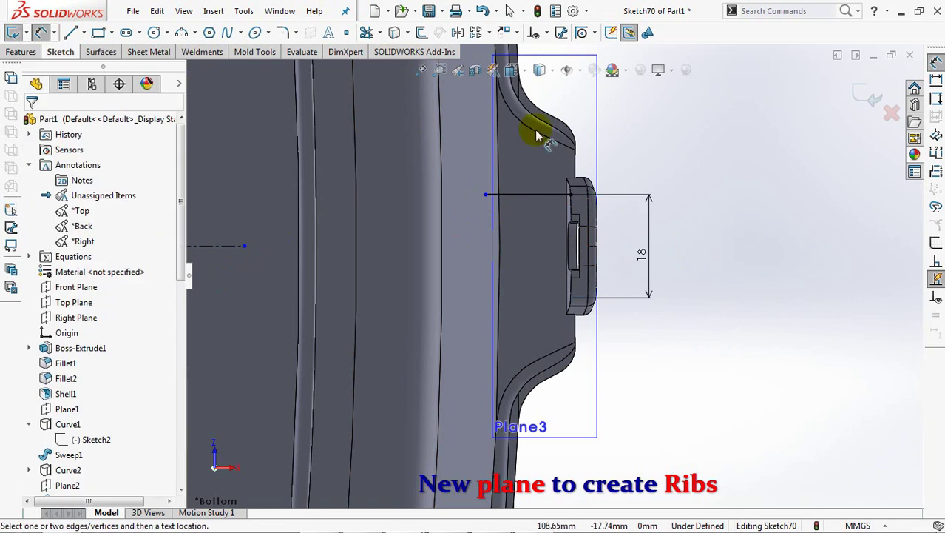
- Mirror the rib line about the horizontal centerline to add a second rib line on the right tab
left_click(455, 33)
left_click(528, 194)
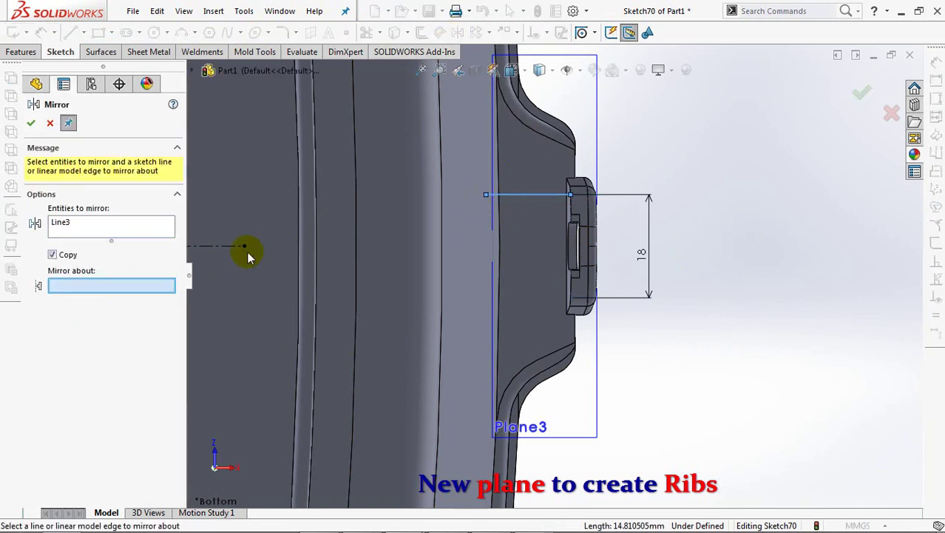
left_click(220, 246)
- Mirror both rib lines about the vertical centerline onto the left handle tab
left_click(221, 246)
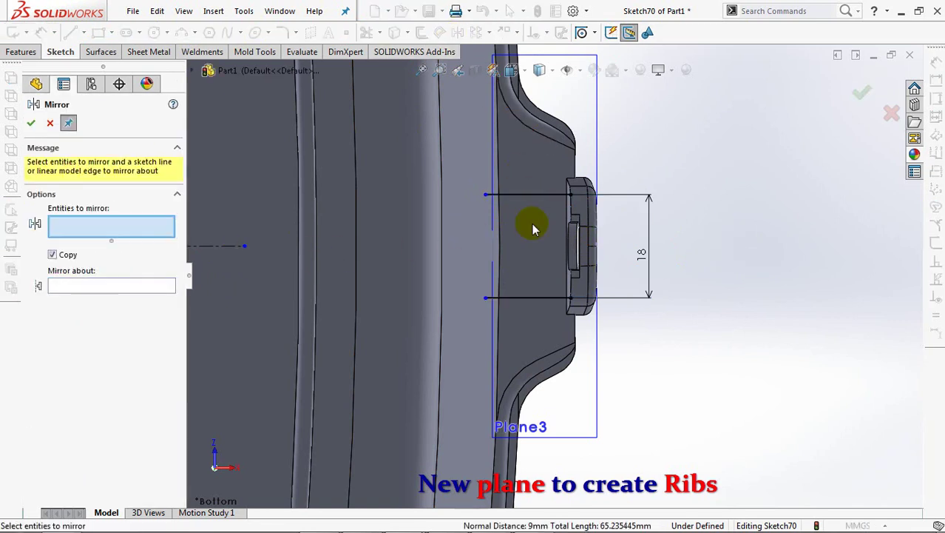
left_click(518, 299)
scroll(528, 302, "up", 3)
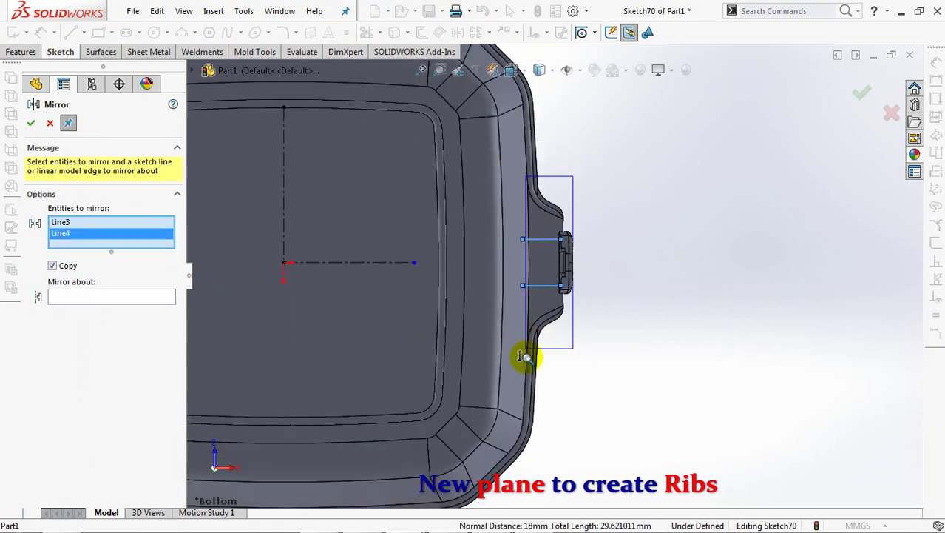
scroll(523, 355, "up", 3)
left_click(123, 297)
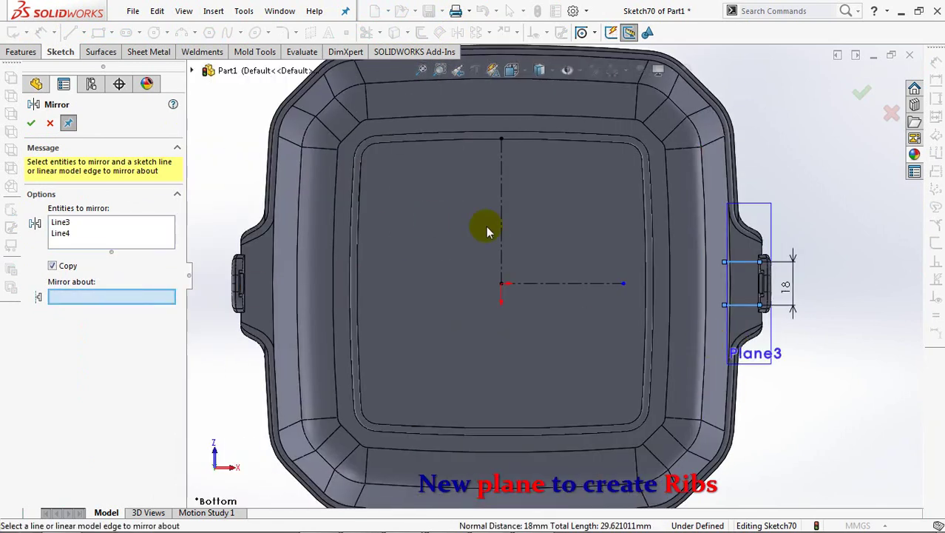
left_click(501, 244)
left_click(31, 123)
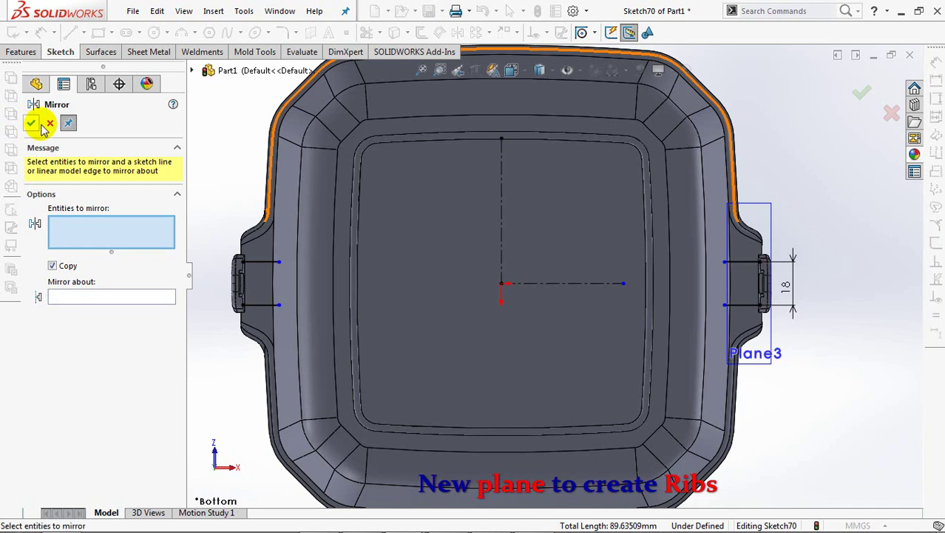
key("Escape")
- Create 1.5 mm ribs from the sketch lines with a 1° outward draft
left_click(869, 96)
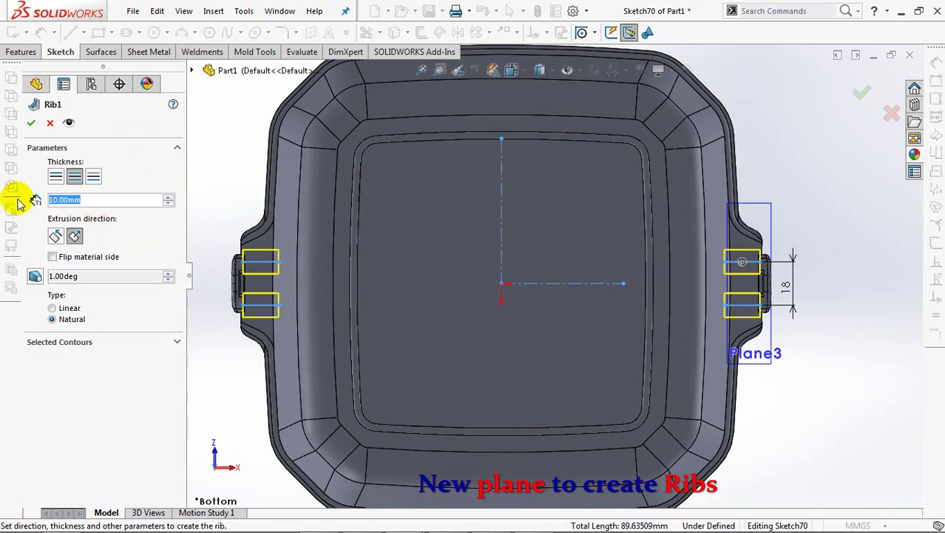
type("1.5")
key("Return")
middle_click_drag(655, 298, 635, 213)
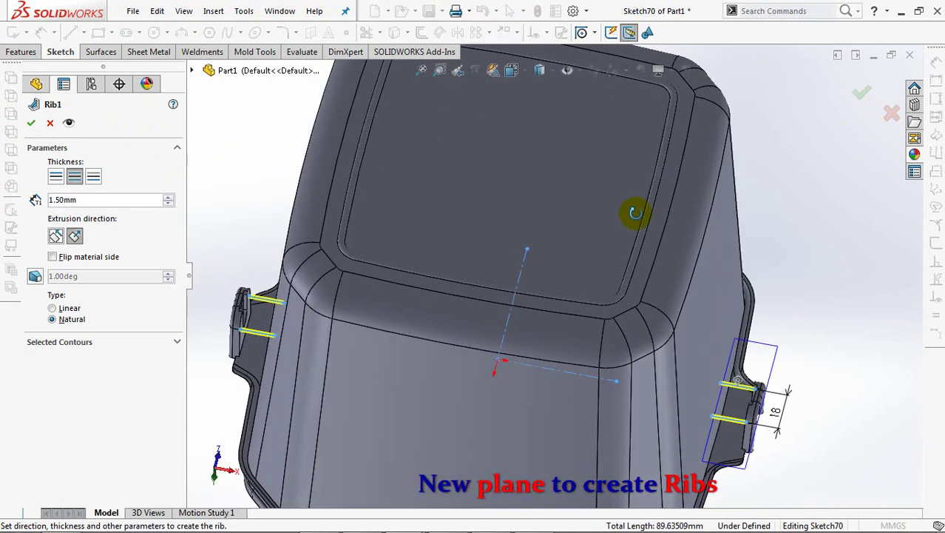
scroll(802, 396, "up", 5)
mouse_move(485, 76)
middle_mouse_down("ctrl")
mouse_move(339, 165)
mouse_move(209, 92)
middle_mouse_up("ctrl")
left_click(56, 235)
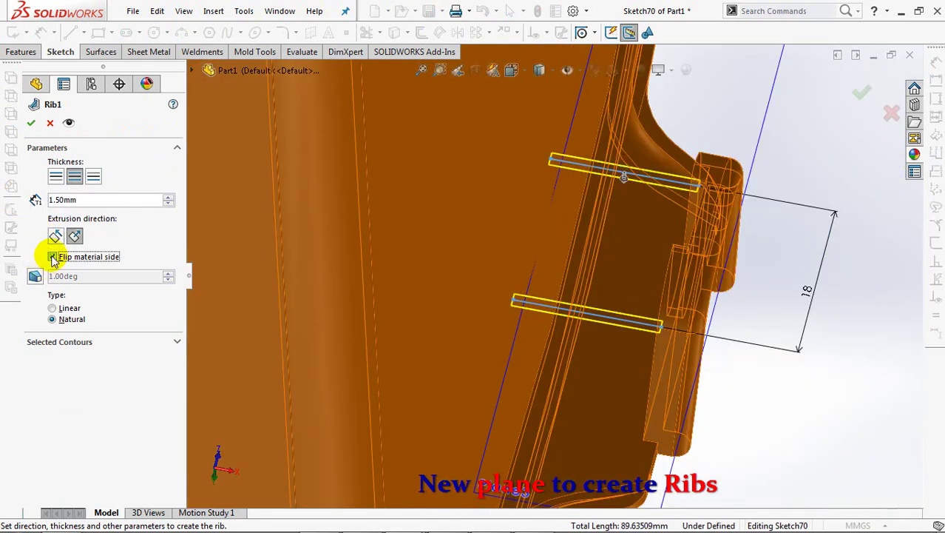
left_click(35, 277)
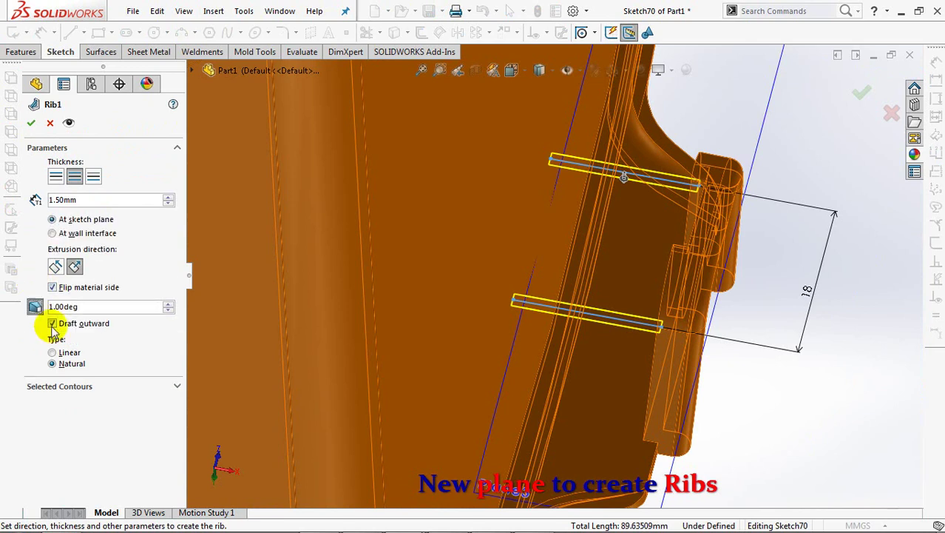
left_click(31, 124)
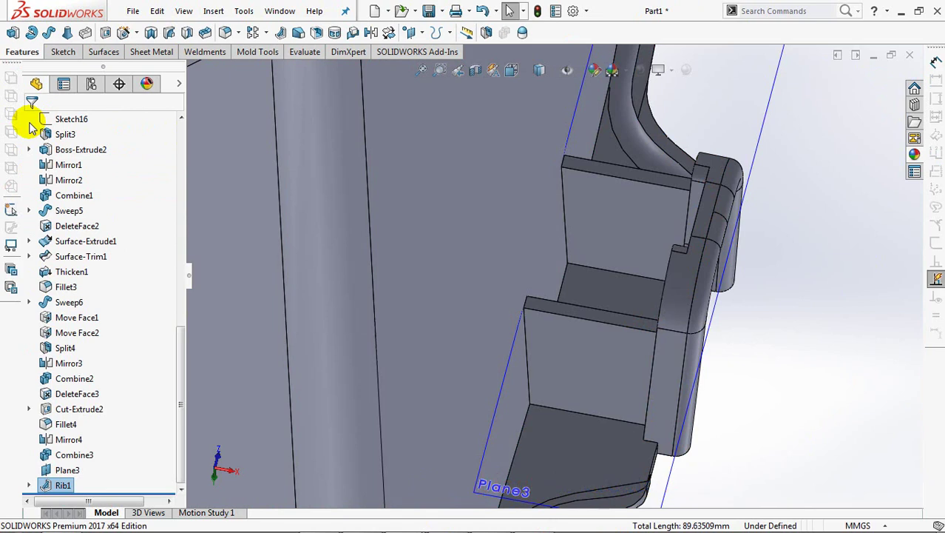
- Switch to the bottom view and zoom in on the right handle tab
key("ctrl+6")
left_click(440, 70)
left_click_drag(718, 243, 786, 322)
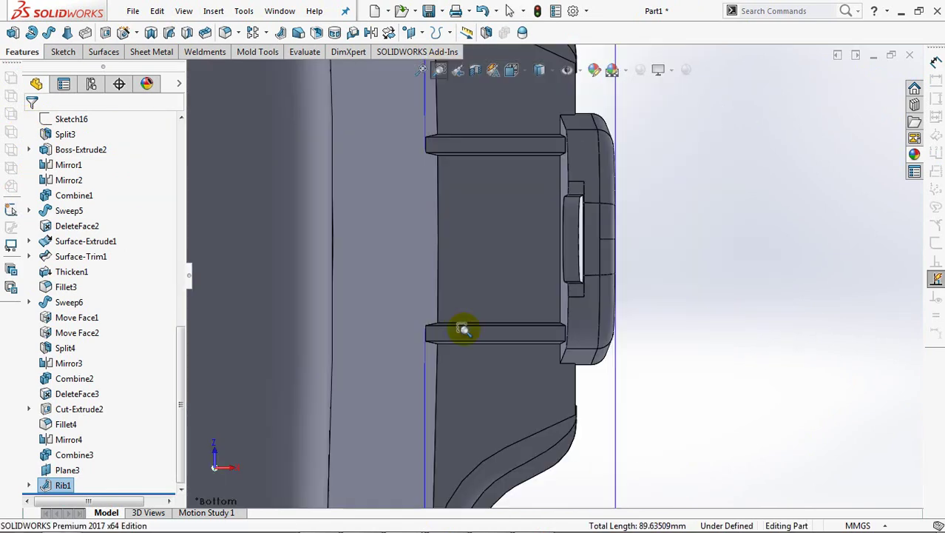
mouse_move(472, 306)
middle_mouse_down()
mouse_move(472, 274)
mouse_move(706, 296)
middle_mouse_up()
- Apply a full round fillet to the lower rib tab using its two side faces and narrow center strip
left_click(225, 32)
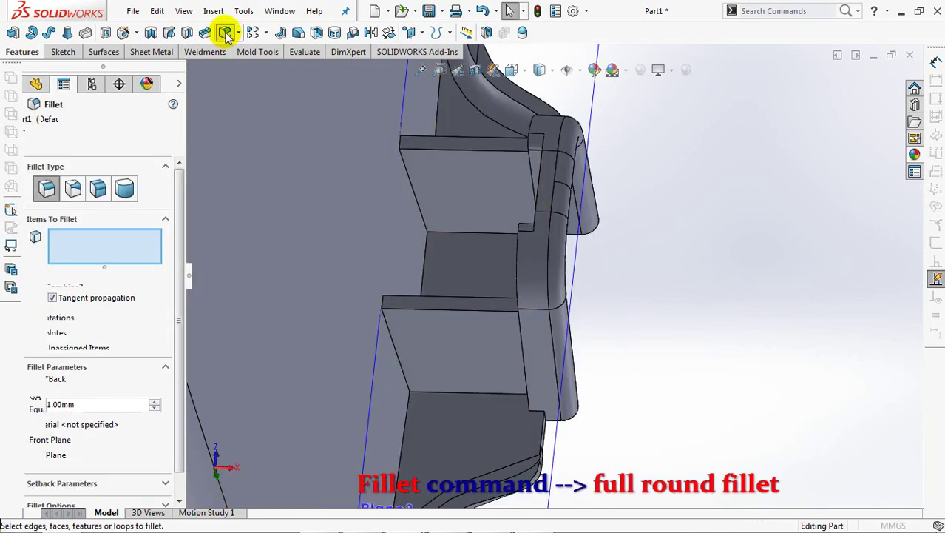
left_click(124, 189)
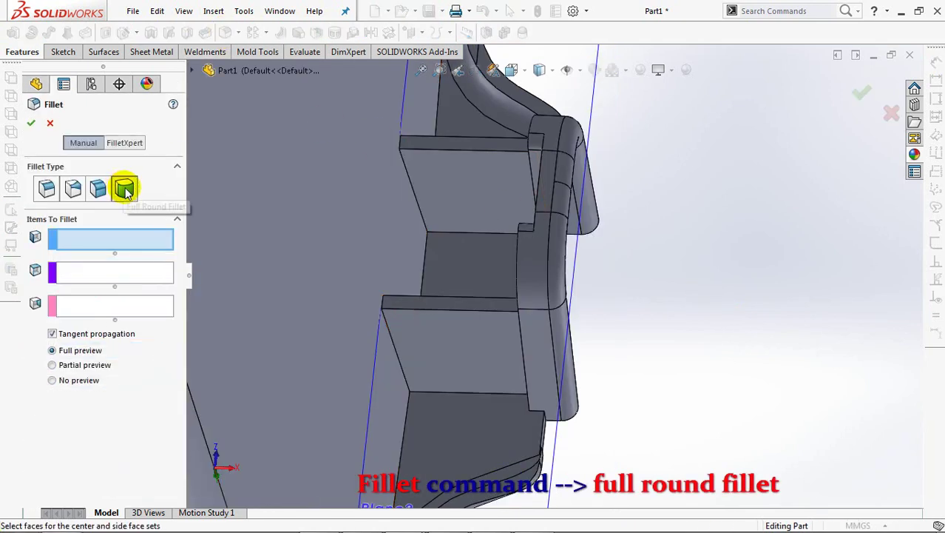
left_click(456, 333)
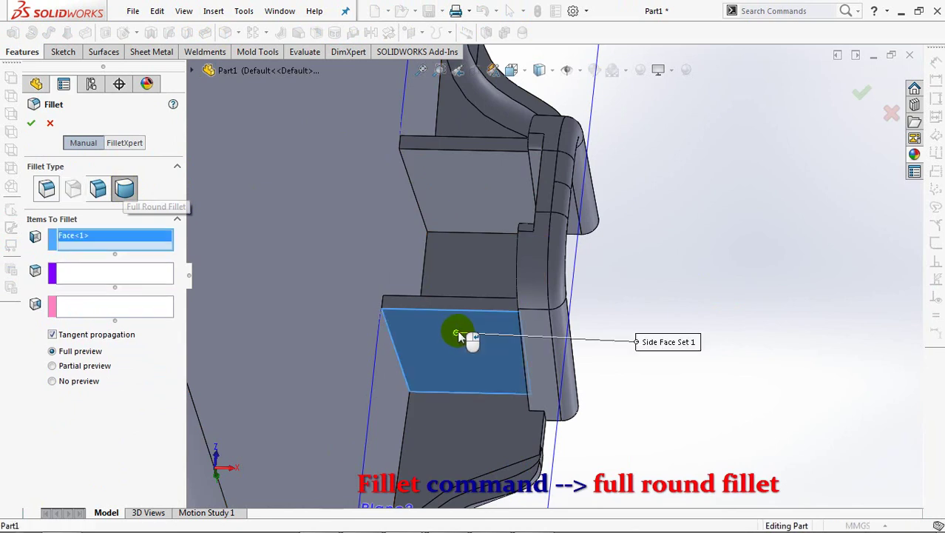
left_click(459, 303)
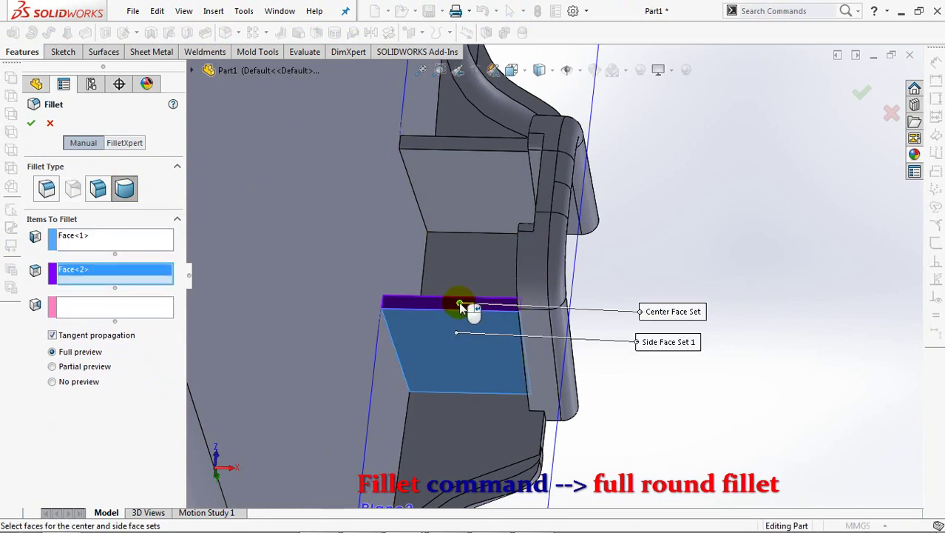
middle_click_drag(459, 304, 450, 399)
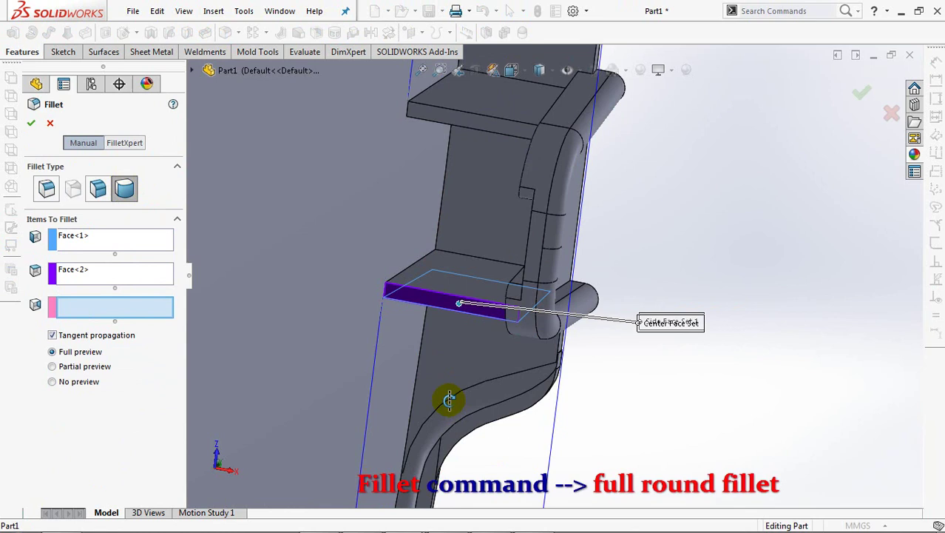
left_click(454, 279)
right_click(439, 259)
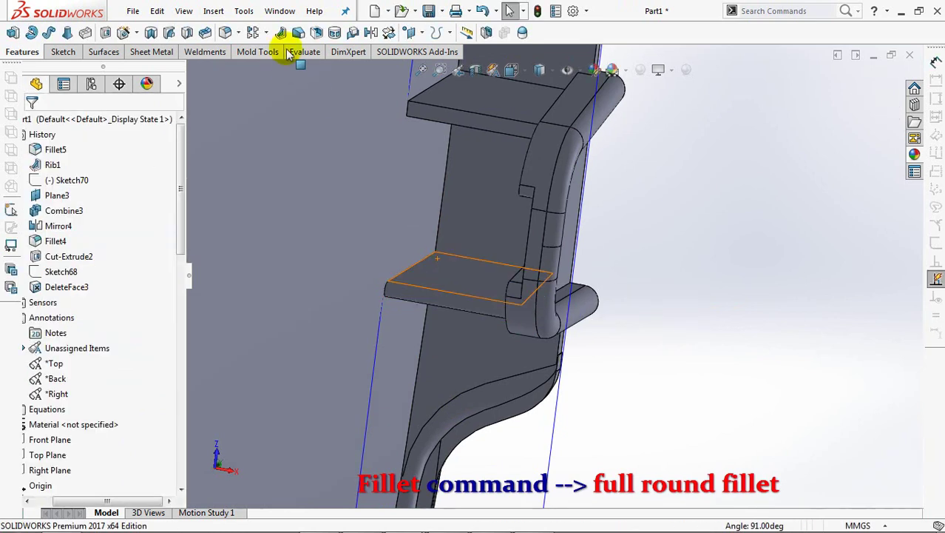
- Apply a full round fillet to the upper tab, then bring the other handle's tabs into view
left_click(224, 34)
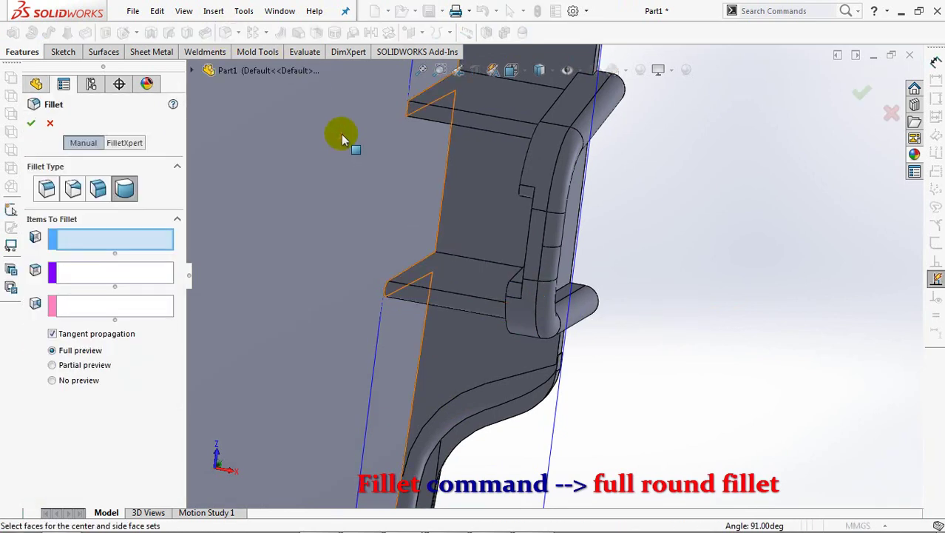
left_click(496, 96)
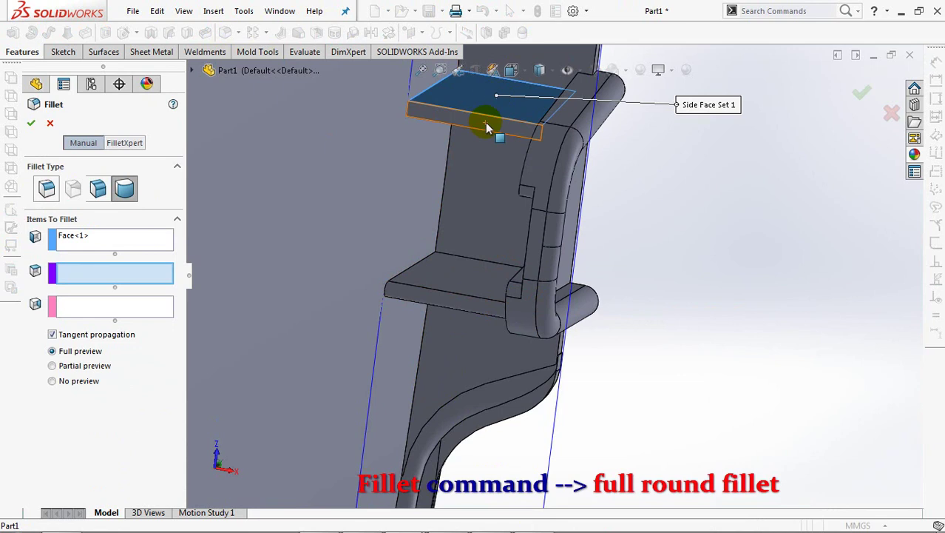
left_click(485, 122)
mouse_move(484, 142)
middle_mouse_down()
mouse_move(485, 58)
mouse_move(475, 153)
middle_mouse_up()
left_click(472, 164)
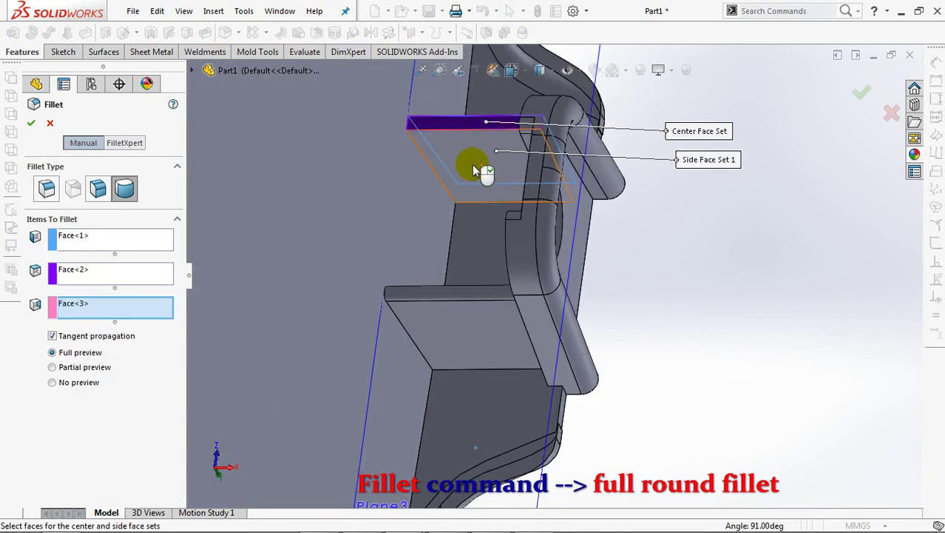
key("Return")
mouse_move(389, 200)
middle_mouse_down()
mouse_move(390, 312)
mouse_move(558, 311)
mouse_move(554, 284)
mouse_move(585, 264)
mouse_move(532, 270)
middle_mouse_up()
scroll(388, 326, "down", 5)
scroll(459, 251, "up", 4)
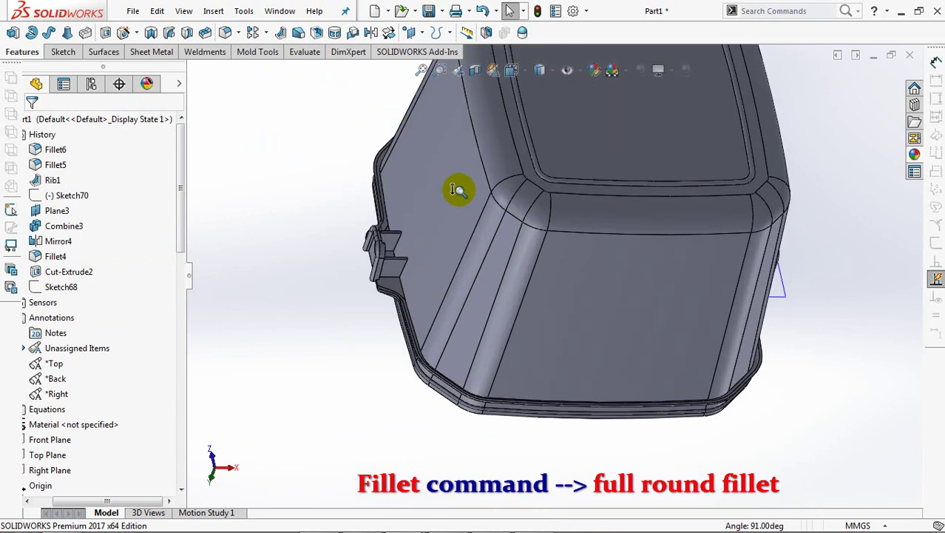
middle_click_drag(302, 268, 438, 253, "ctrl")
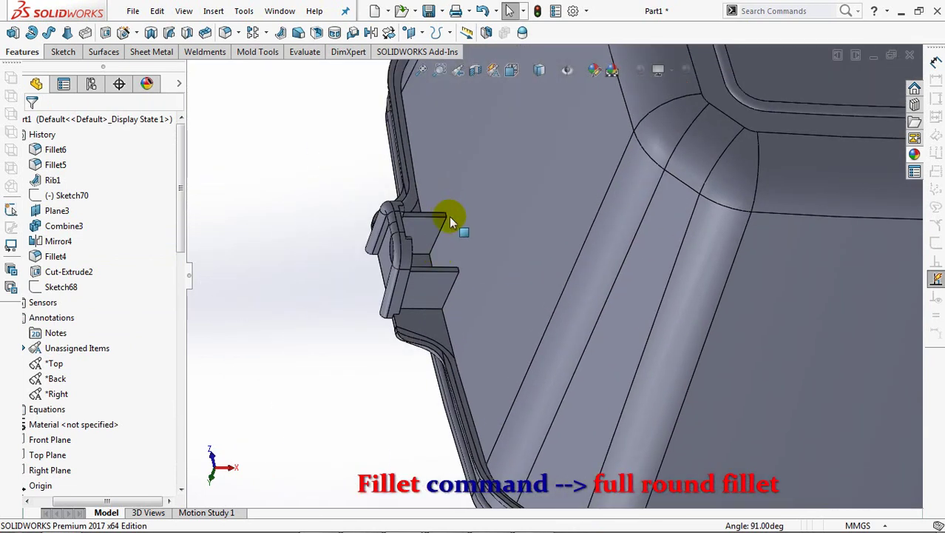
scroll(436, 230, "up", 2)
scroll(334, 101, "up", 2)
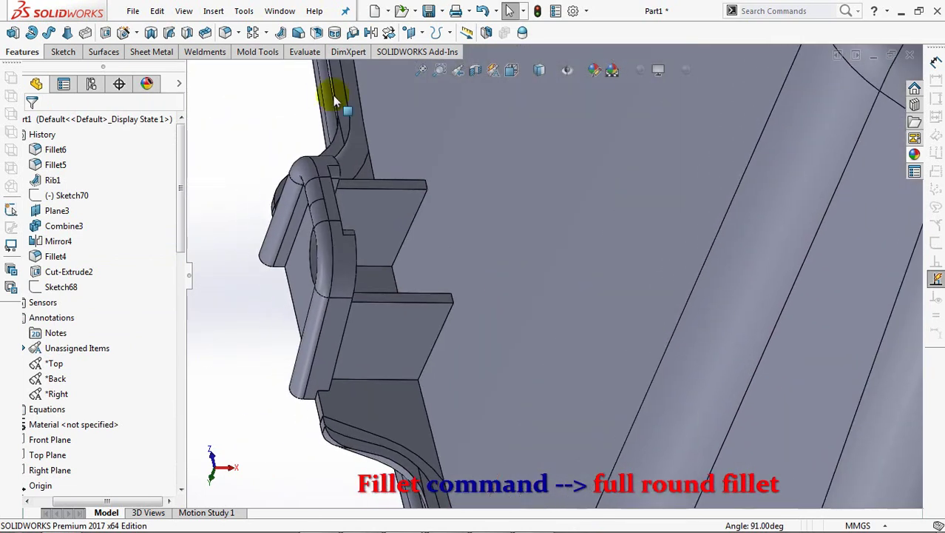
- Round off the lower tab on the other handle side with a full round fillet
left_click(226, 33)
left_click(367, 314)
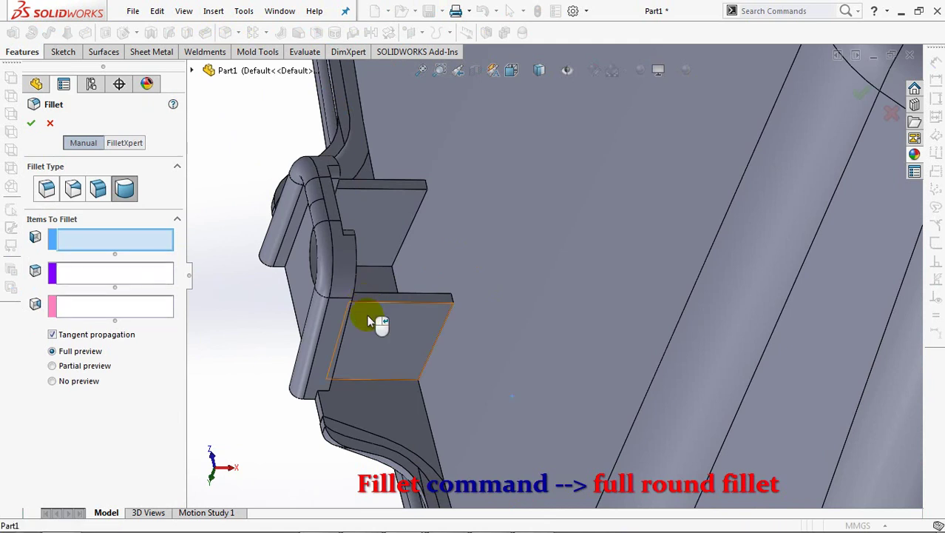
left_click(153, 274)
left_click(358, 300)
left_click(116, 307)
middle_click_drag(415, 298, 412, 379)
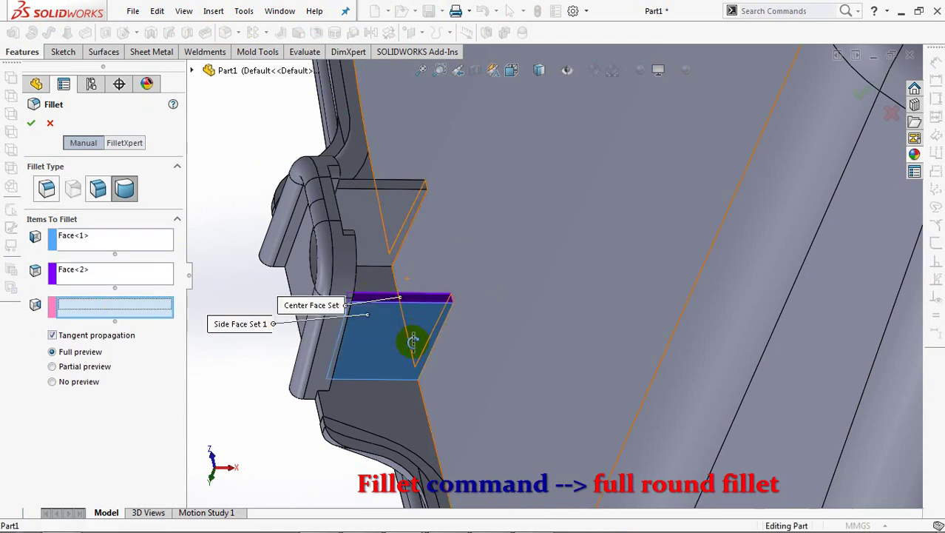
left_click(412, 376)
right_click(412, 373)
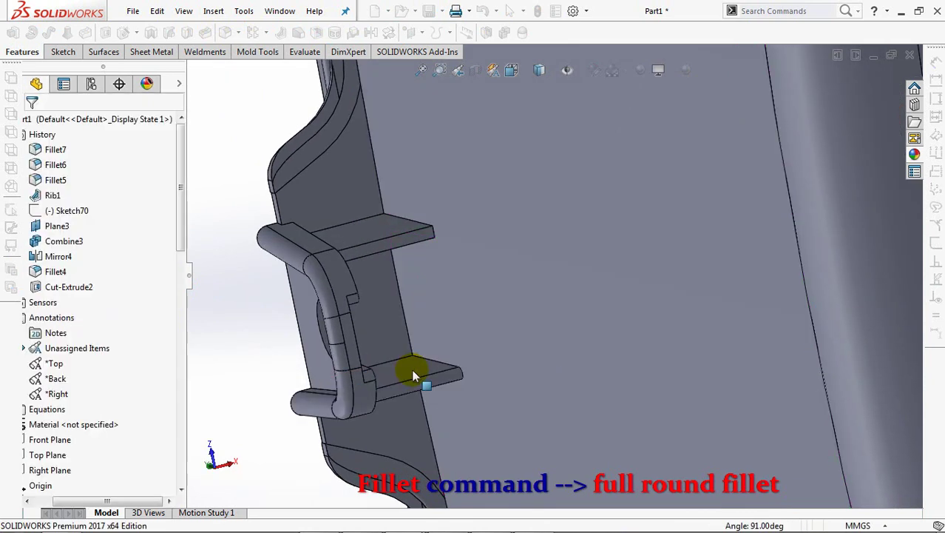
- Full-round fillet the upper tab on that side and return to the isometric view
left_click(225, 32)
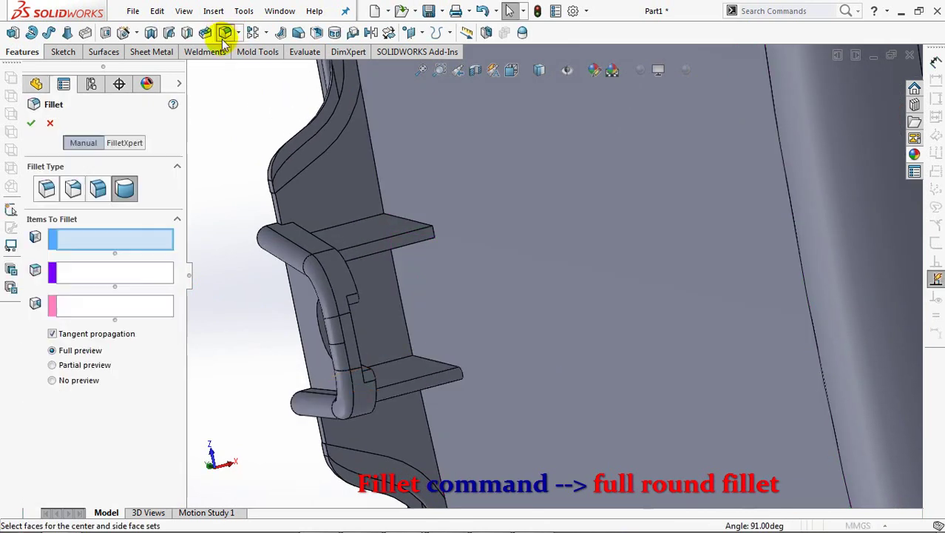
left_click(354, 232)
left_click(394, 248)
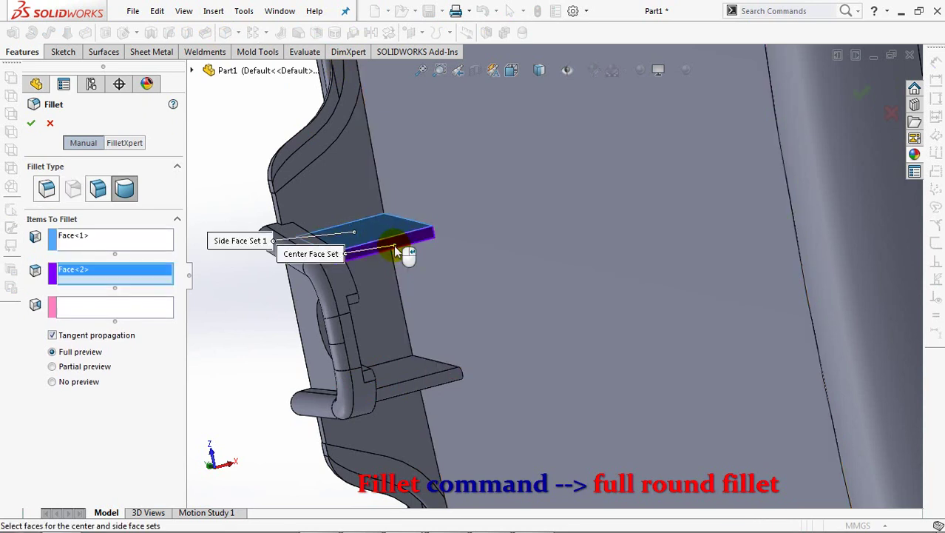
mouse_move(394, 248)
middle_mouse_down()
mouse_move(391, 210)
mouse_move(385, 225)
middle_mouse_up()
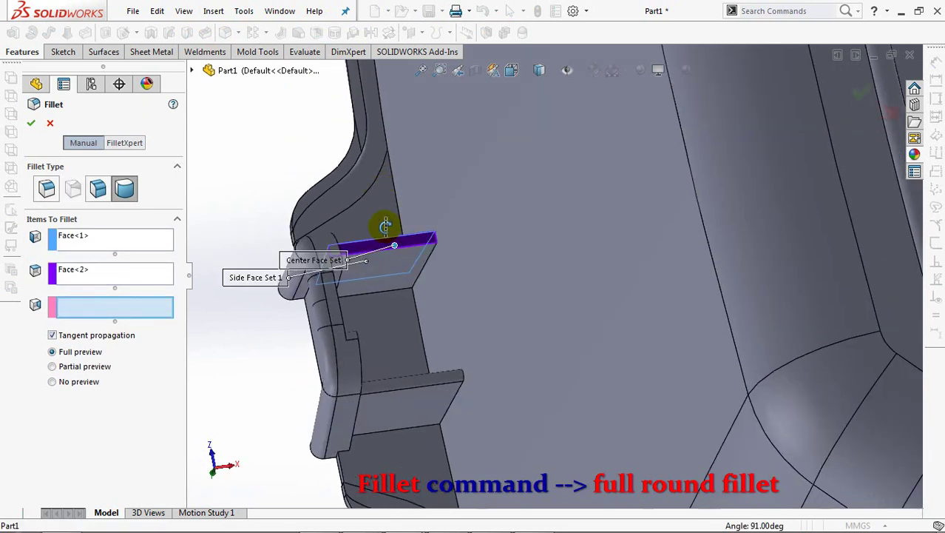
left_click(395, 264)
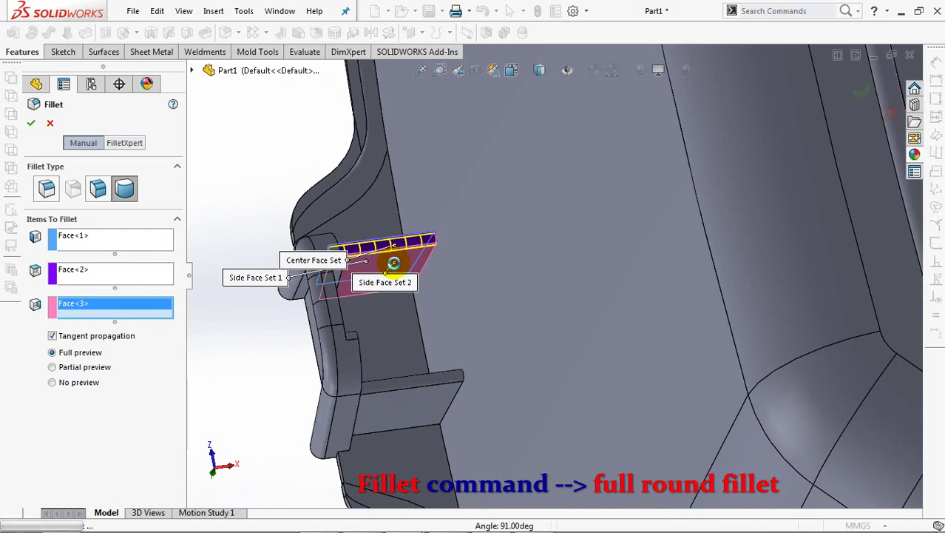
key("Return")
key("ctrl+7")
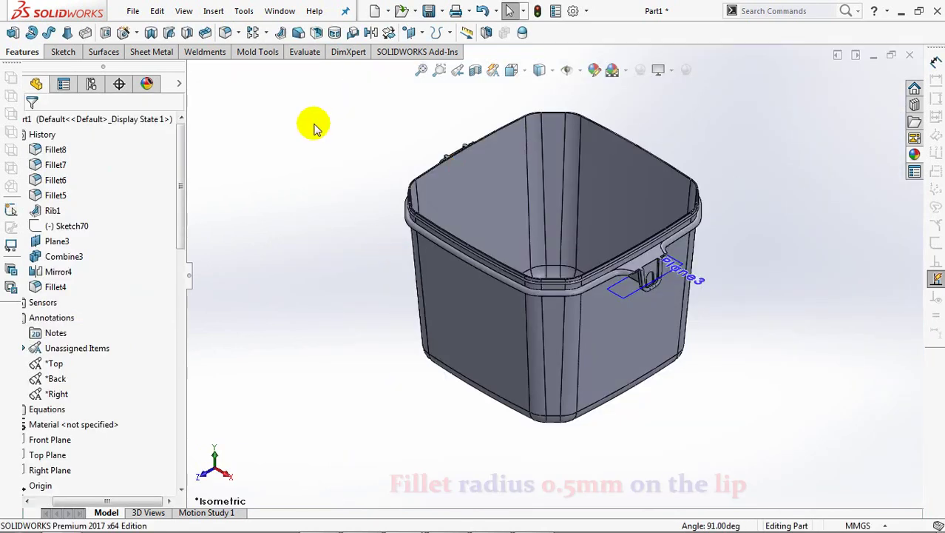
- Fillet the bucket's inner lip edge with a 0.5 mm constant radius
left_click(226, 33)
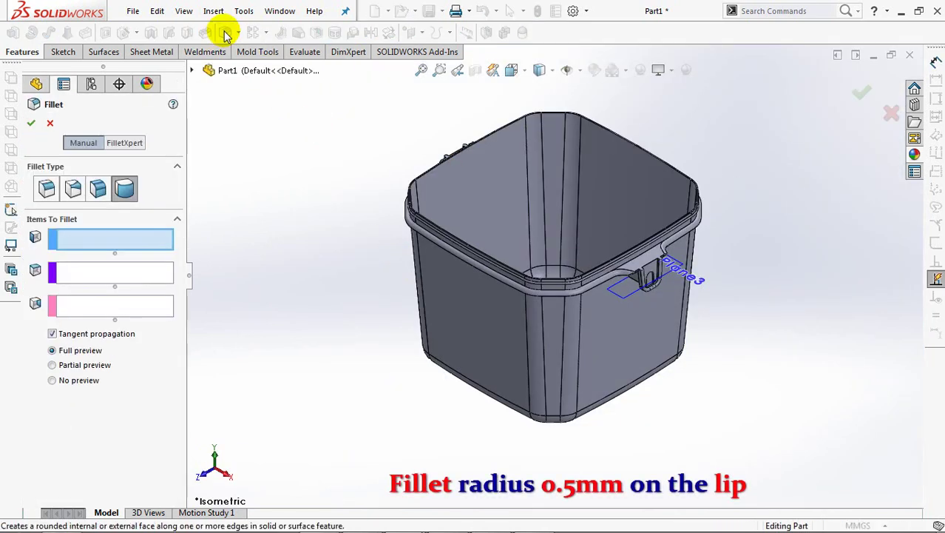
left_click(46, 189)
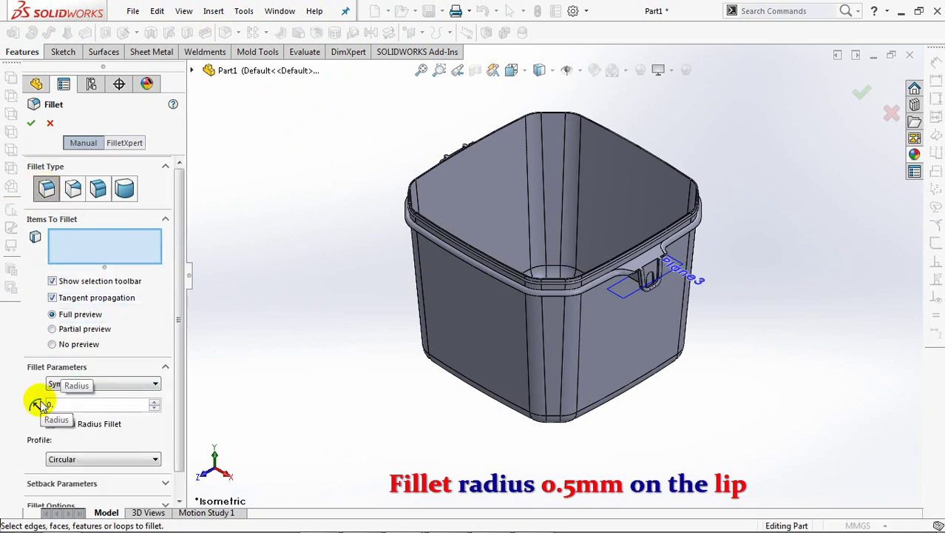
type("0.5")
left_click(96, 253)
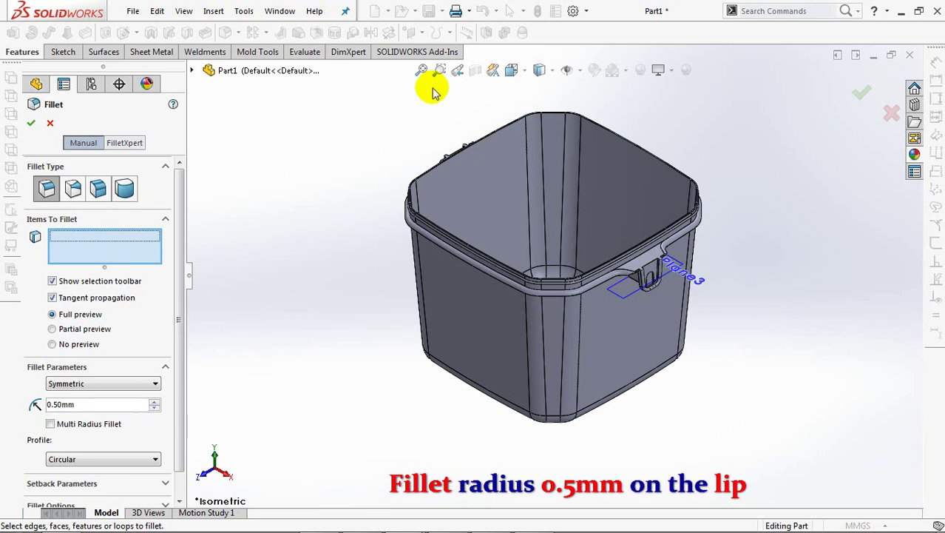
scroll(555, 122, "down", 2)
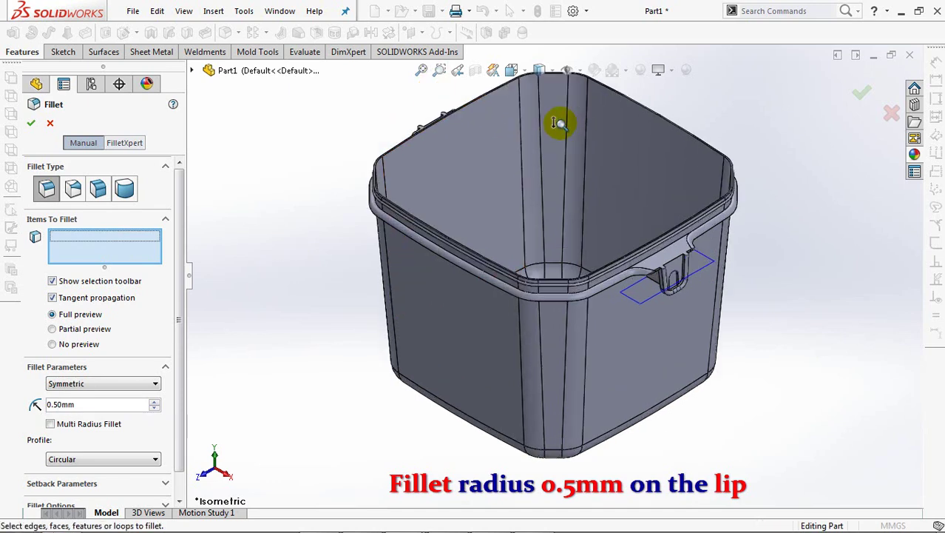
scroll(566, 178, "down", 3)
middle_click_drag(568, 244, 426, 228, "ctrl")
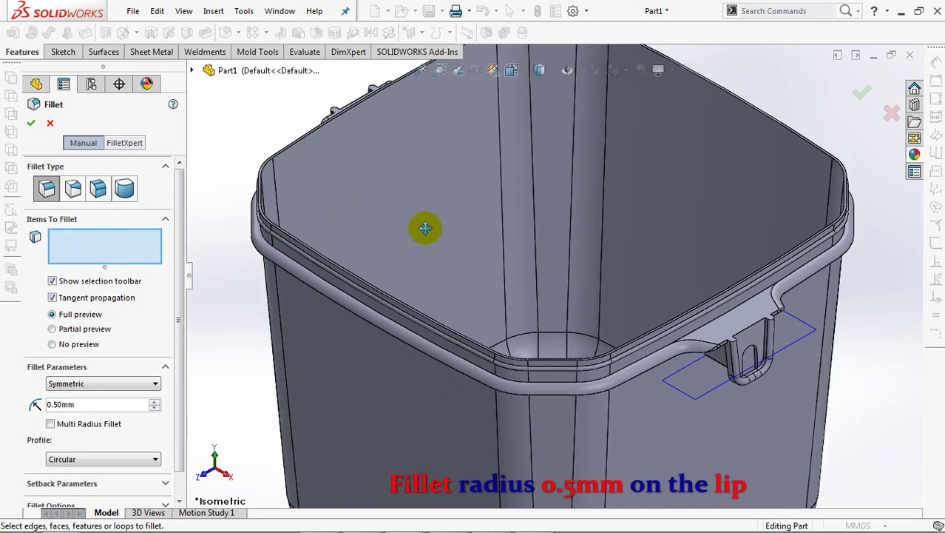
left_click(302, 139)
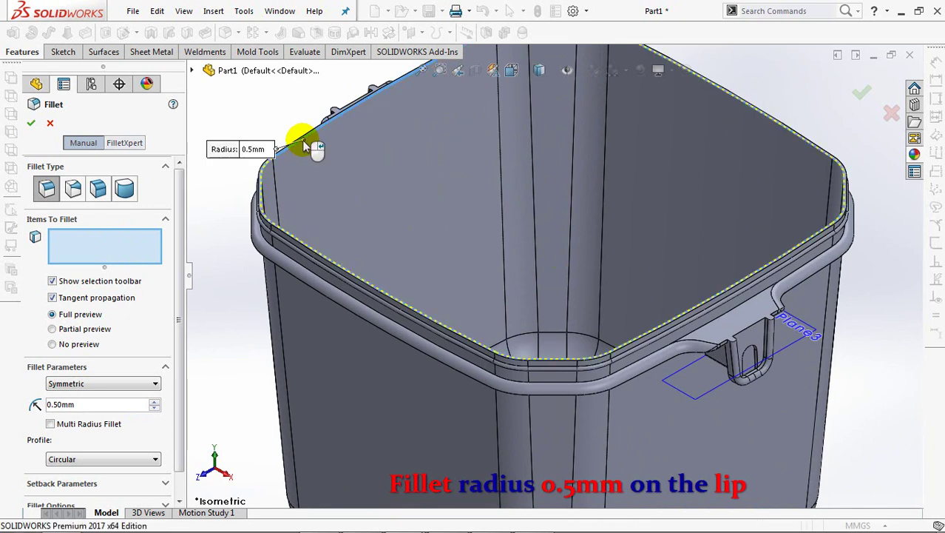
key("Return")
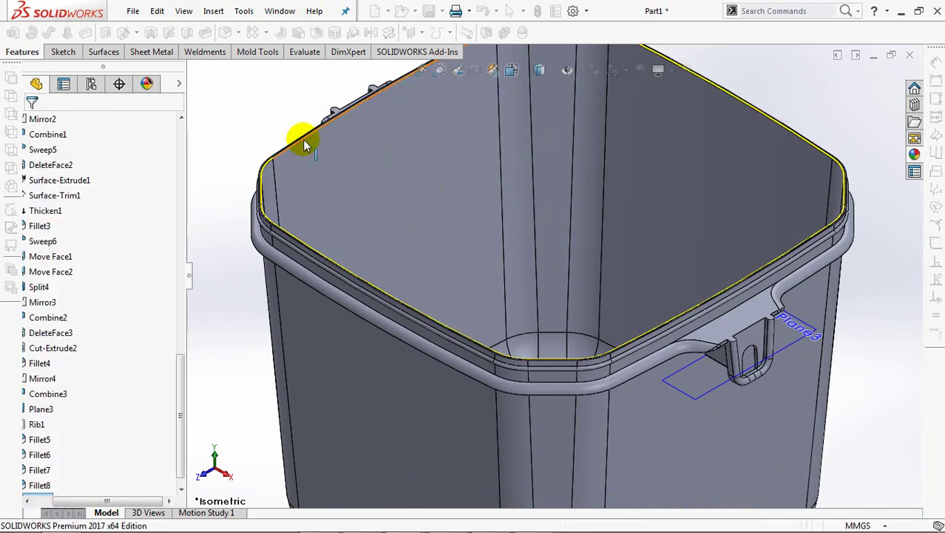
- Hide Plane3 and zoom to fit the whole bucket
left_click(811, 333)
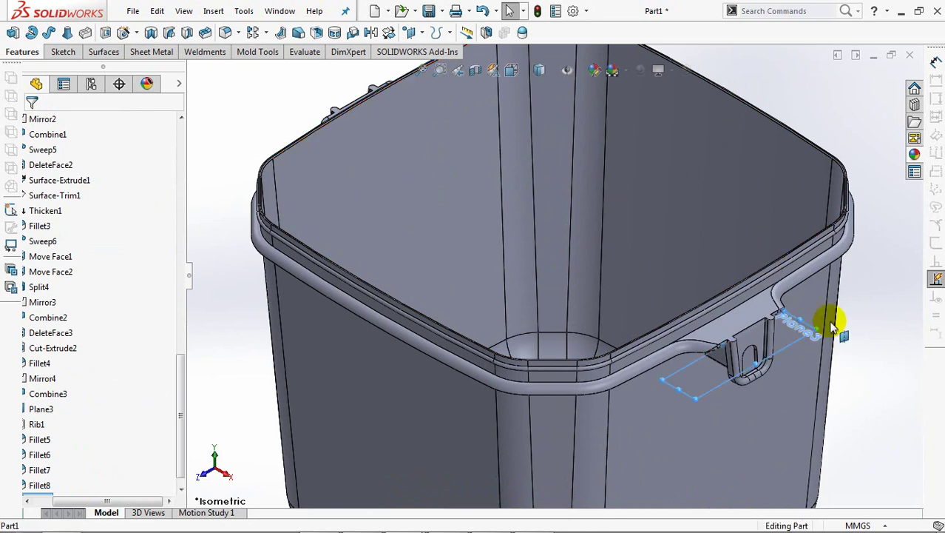
left_click(886, 292)
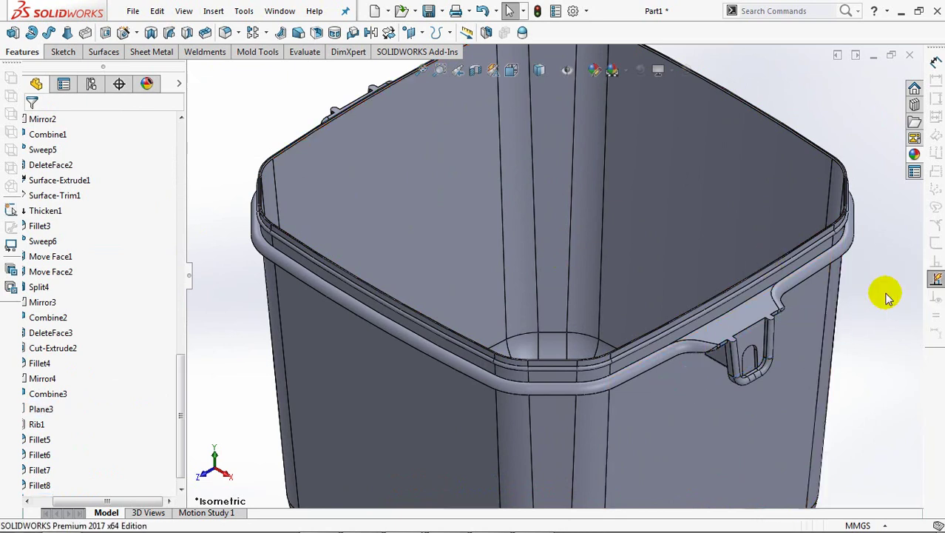
key("f")
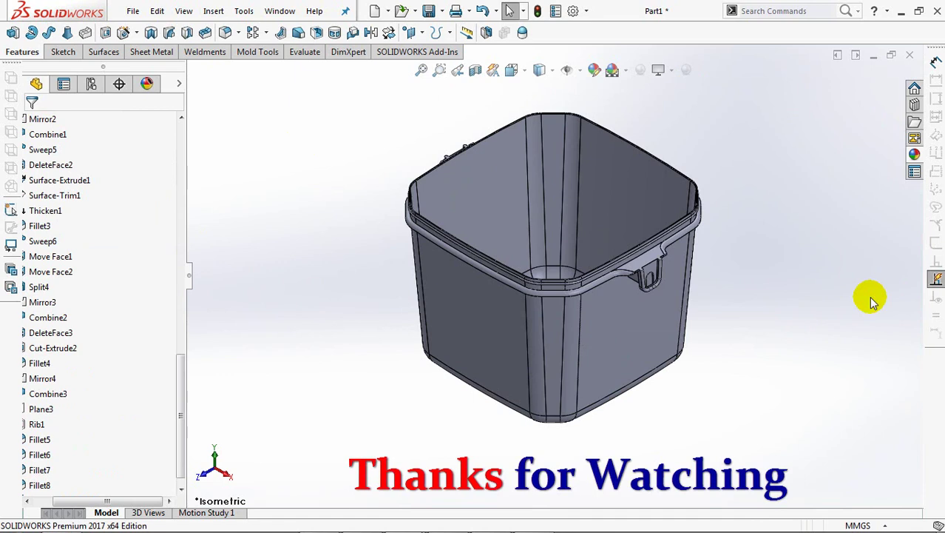